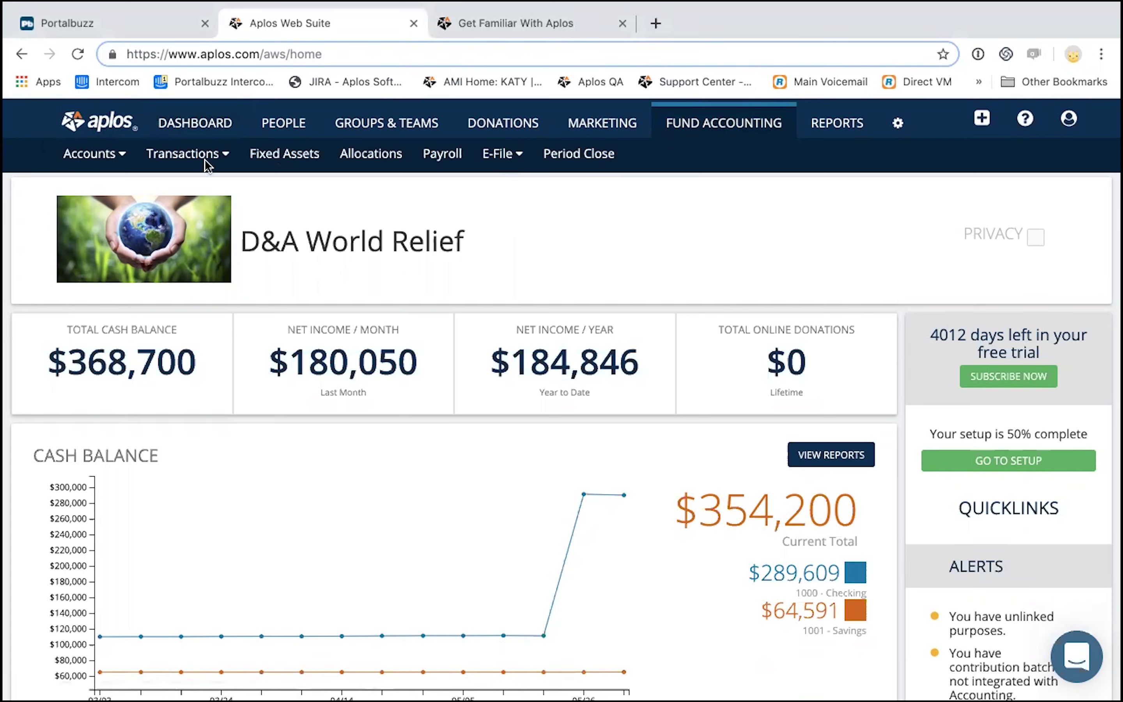
- Open the transaction registers and choose the 1000 - Checking account register
{"action": "mouse_move", "coordinate": [192, 151]}
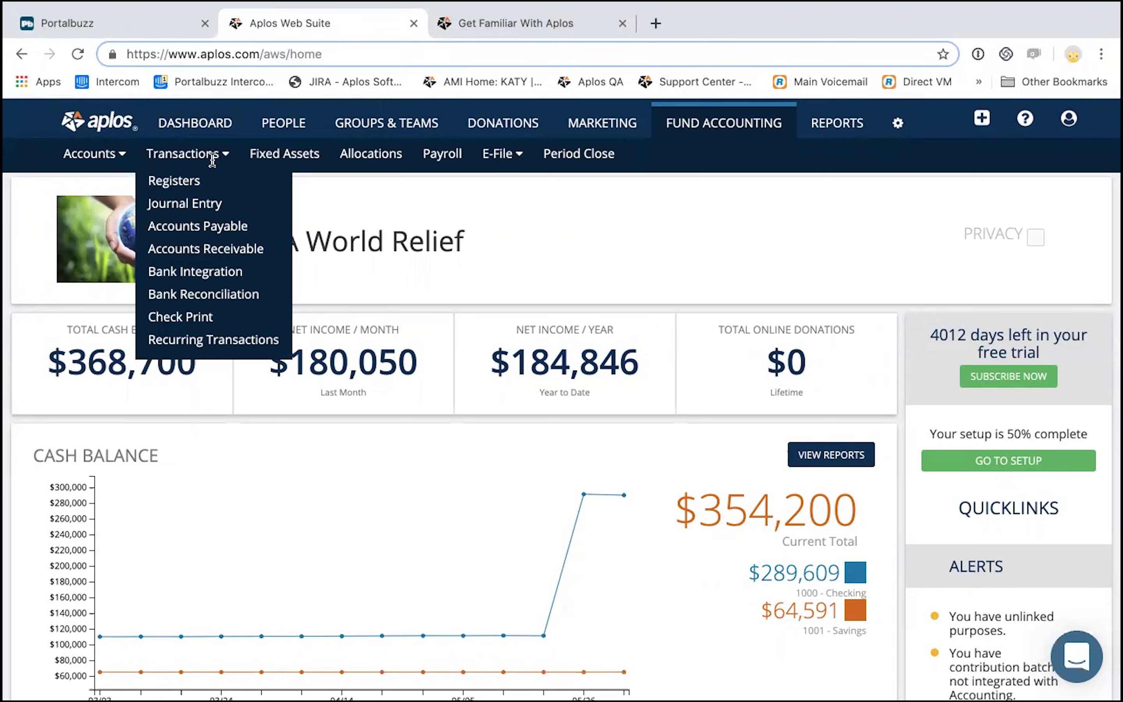
{"action": "left_click", "coordinate": [182, 181]}
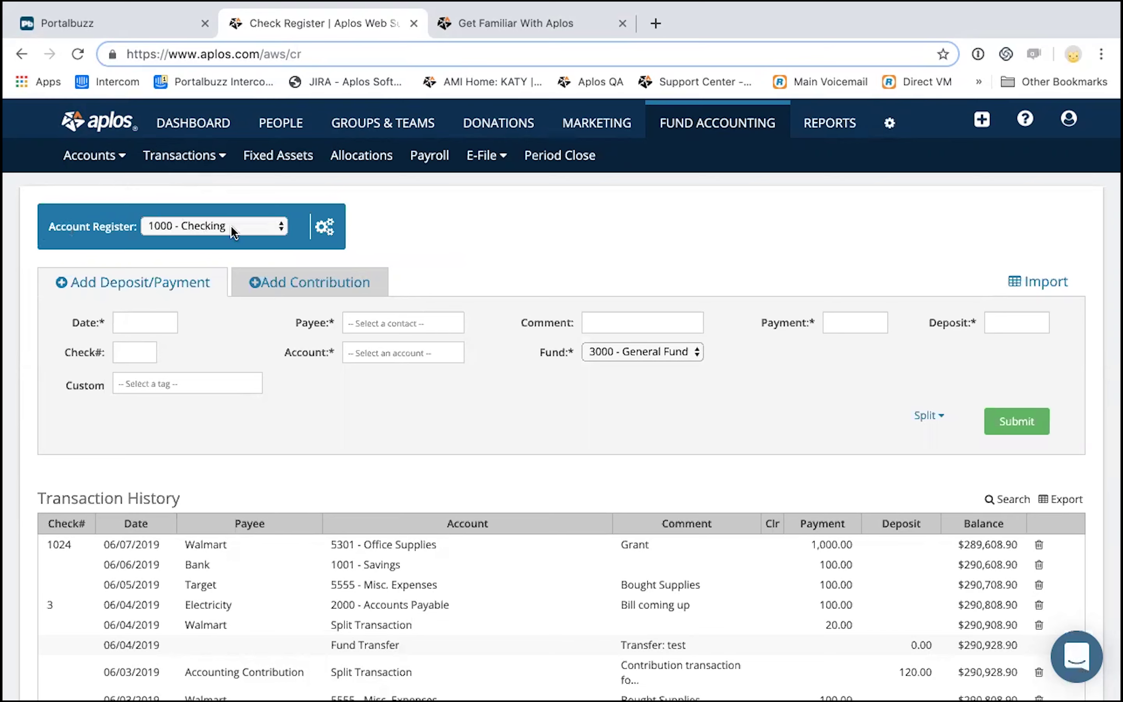
{"action": "left_click", "coordinate": [279, 227]}
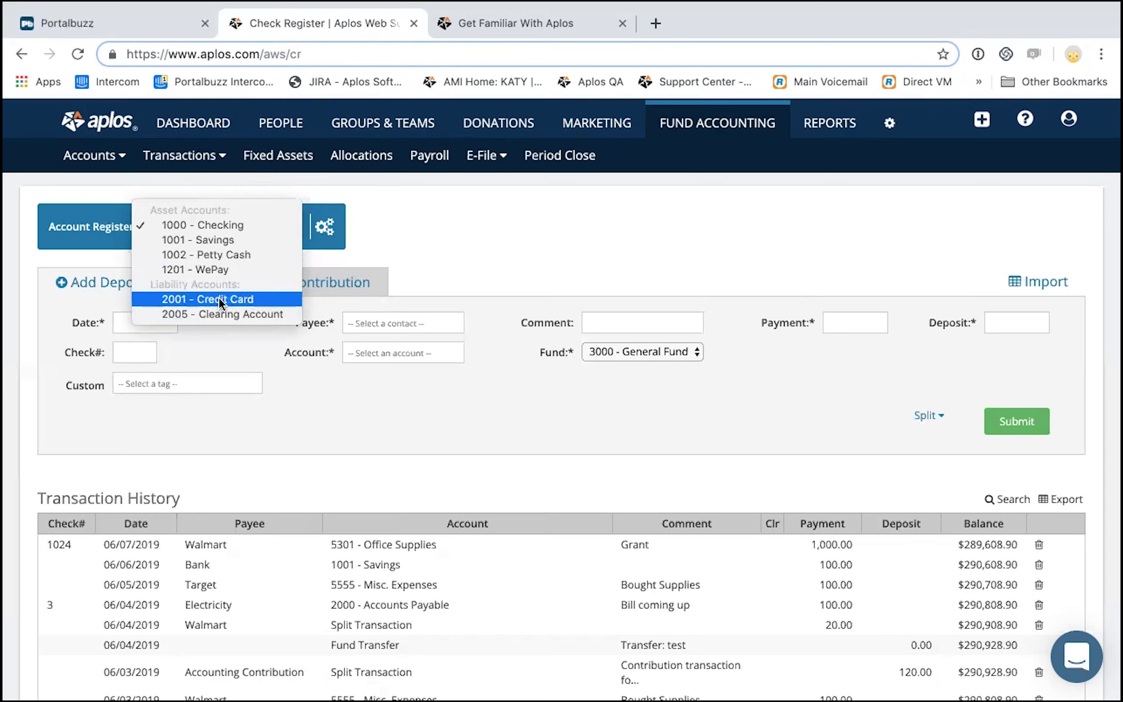
{"action": "left_click", "coordinate": [243, 226]}
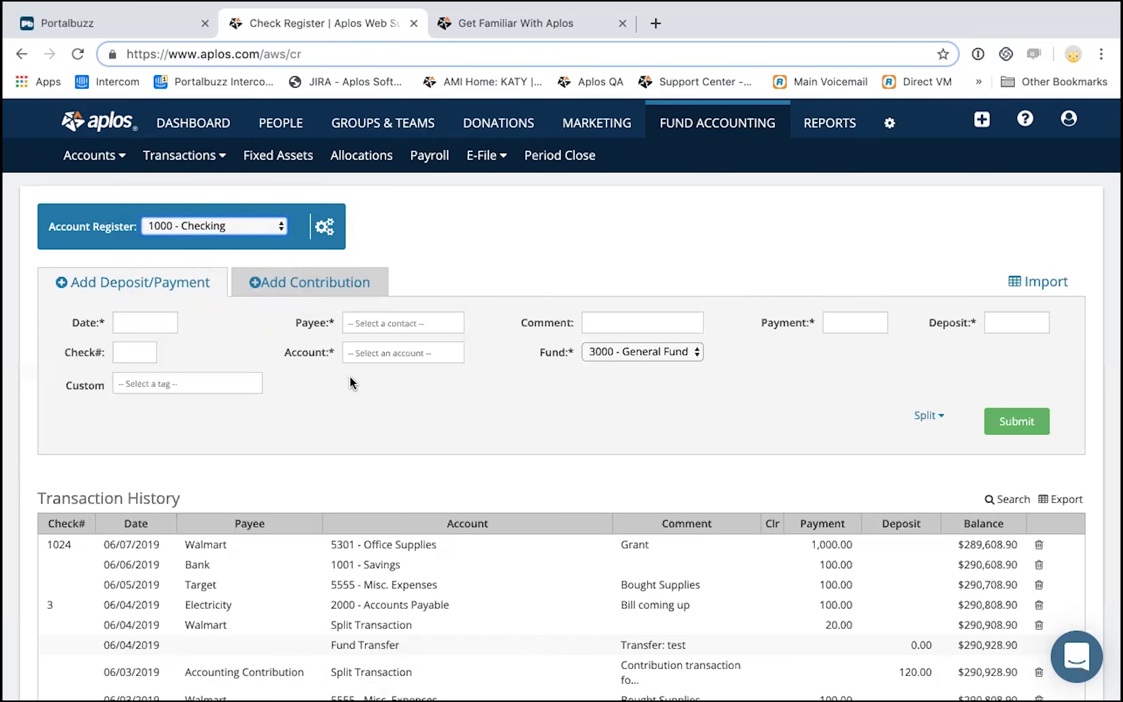
- View the contribution entry form of the Checking register, and return to the deposit/payment form
{"action": "scroll", "coordinate": [351, 382], "scroll_direction": "down", "scroll_amount": 1}
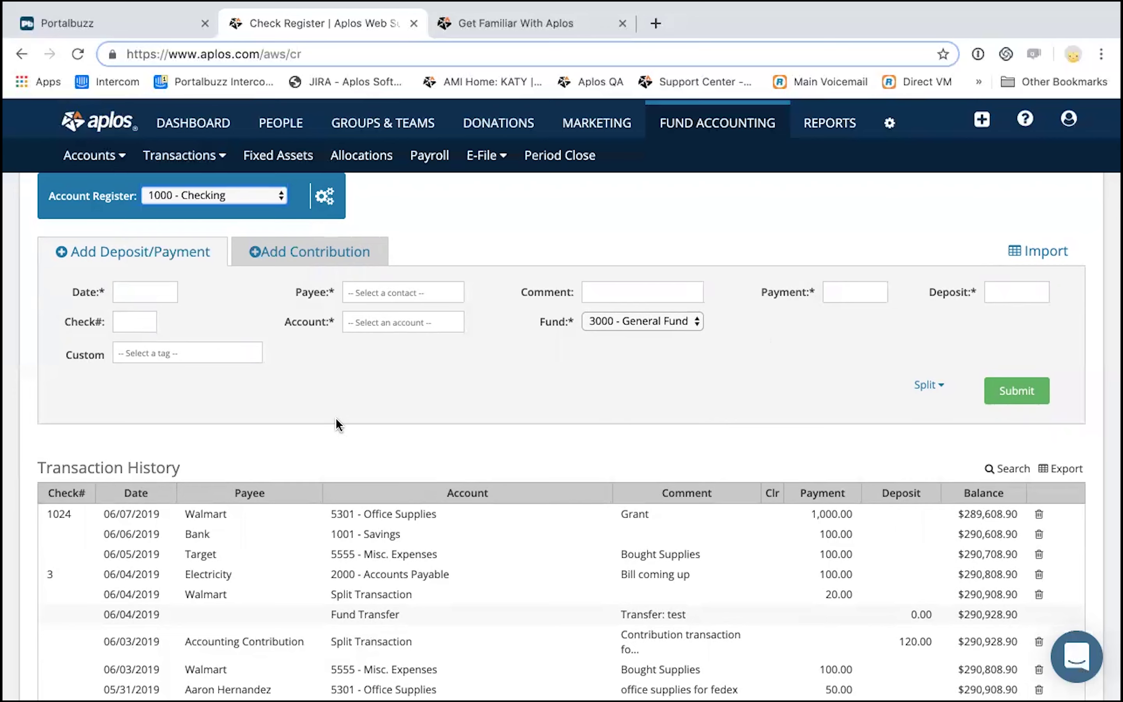
{"action": "left_click", "coordinate": [291, 260]}
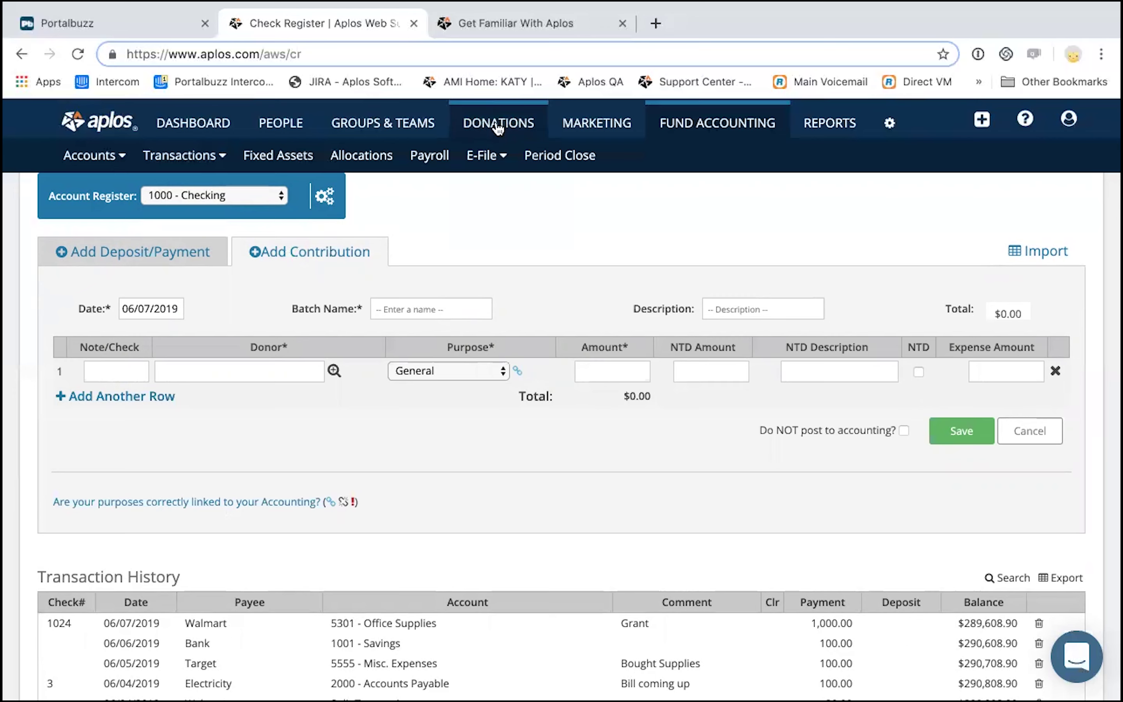
{"action": "left_click", "coordinate": [483, 155]}
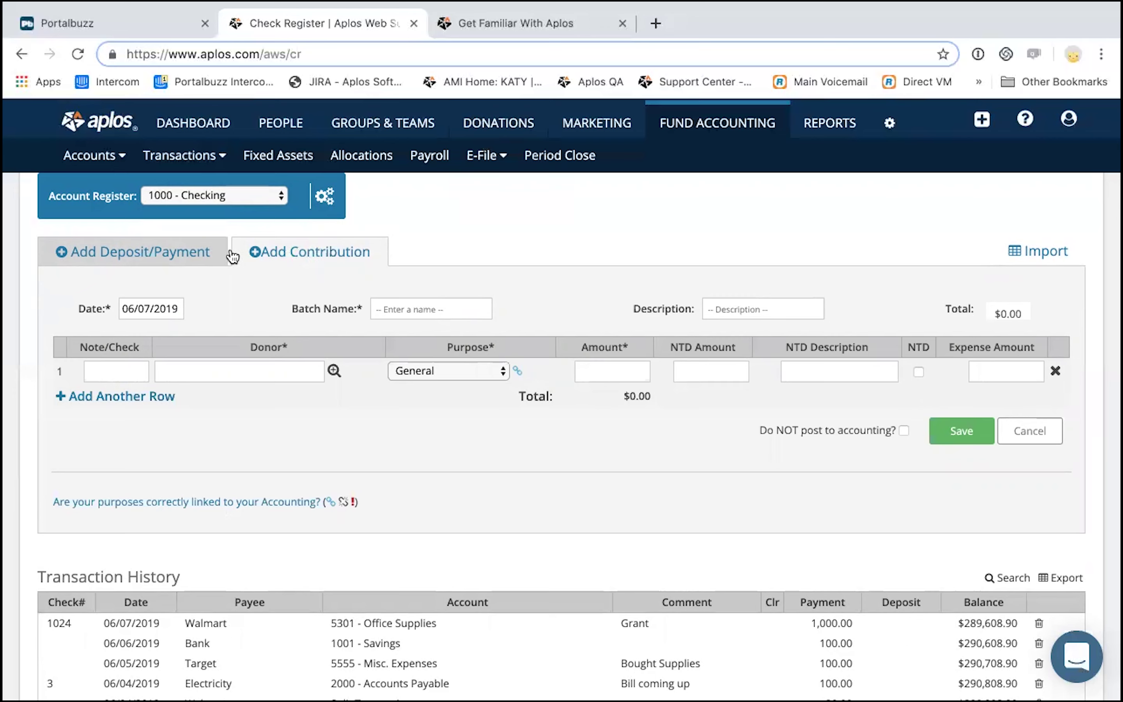
{"action": "left_click", "coordinate": [147, 260]}
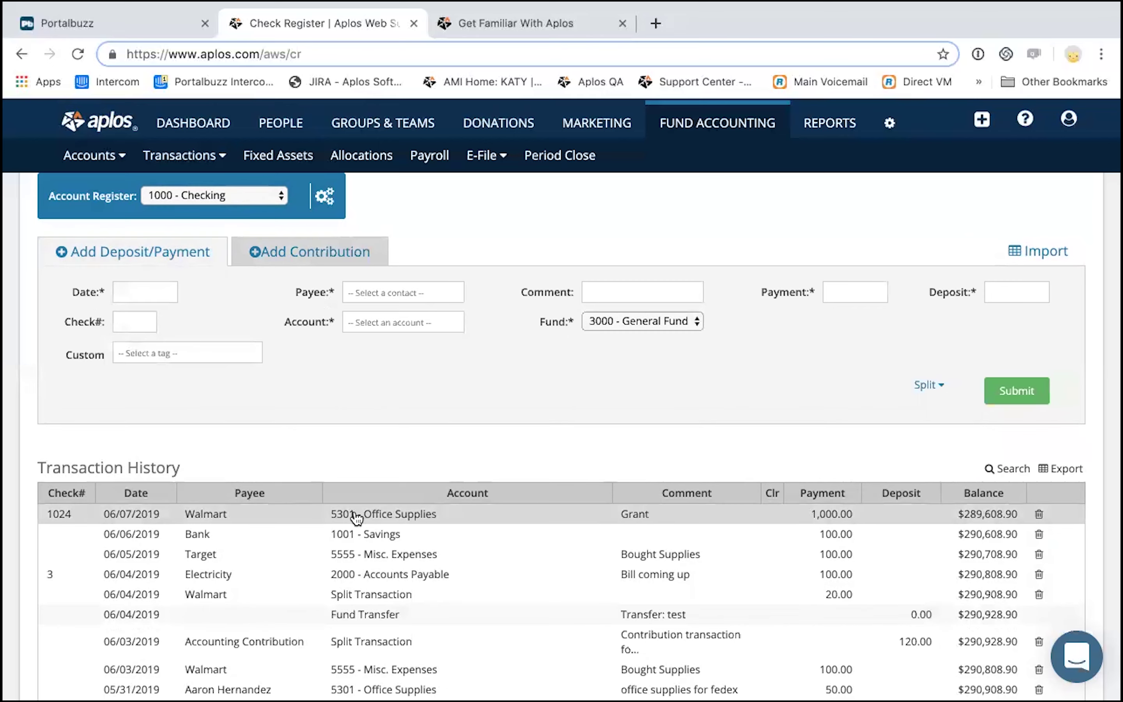
- Look through the Checking register's transaction history and examine the fund balances in the chart below it
{"action": "scroll", "coordinate": [357, 515], "scroll_direction": "down", "scroll_amount": 5}
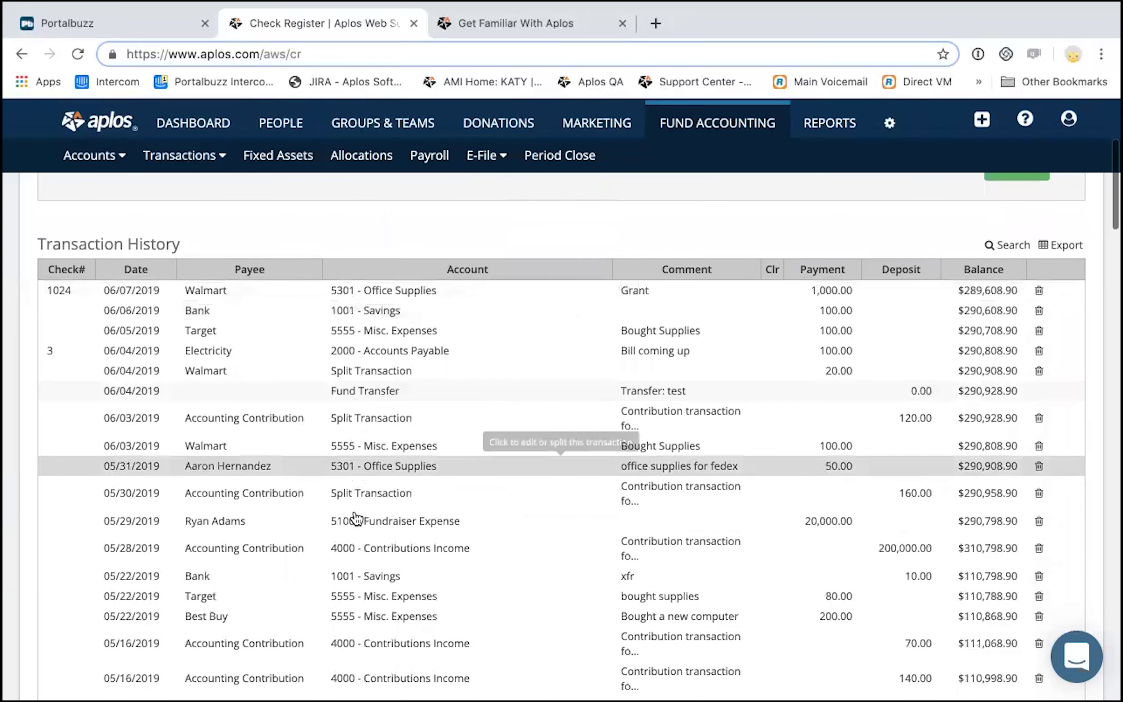
{"action": "scroll", "coordinate": [357, 517], "scroll_direction": "down", "scroll_amount": 10}
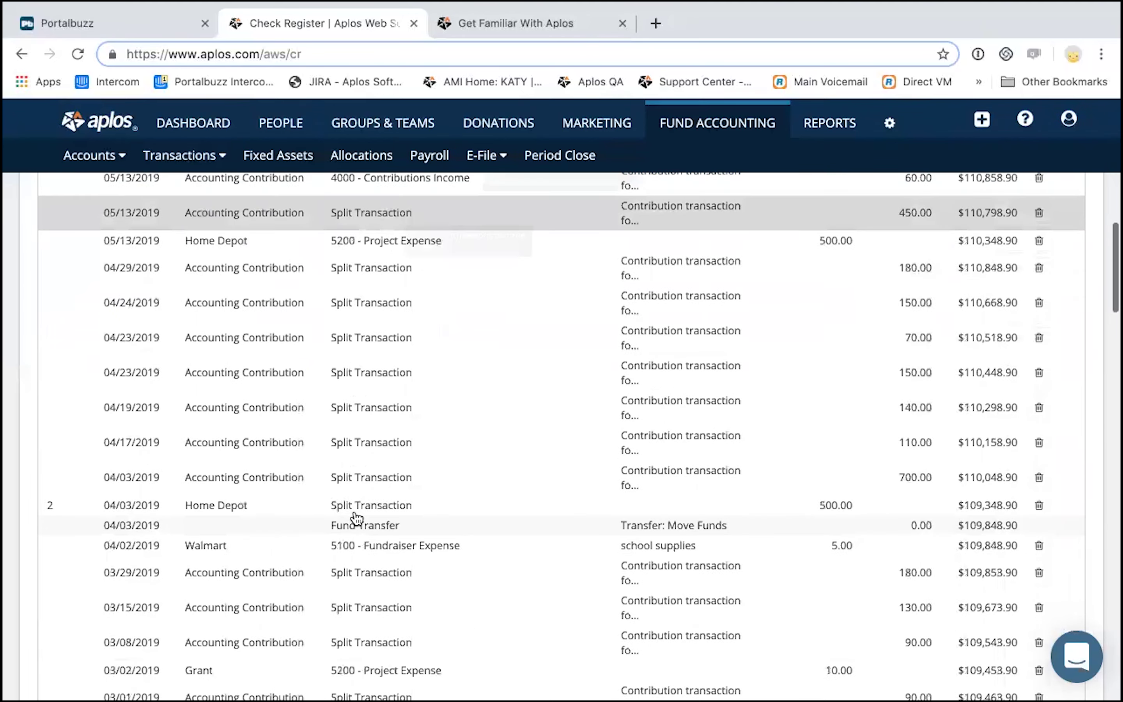
{"action": "scroll", "coordinate": [356, 518], "scroll_direction": "down", "scroll_amount": 20}
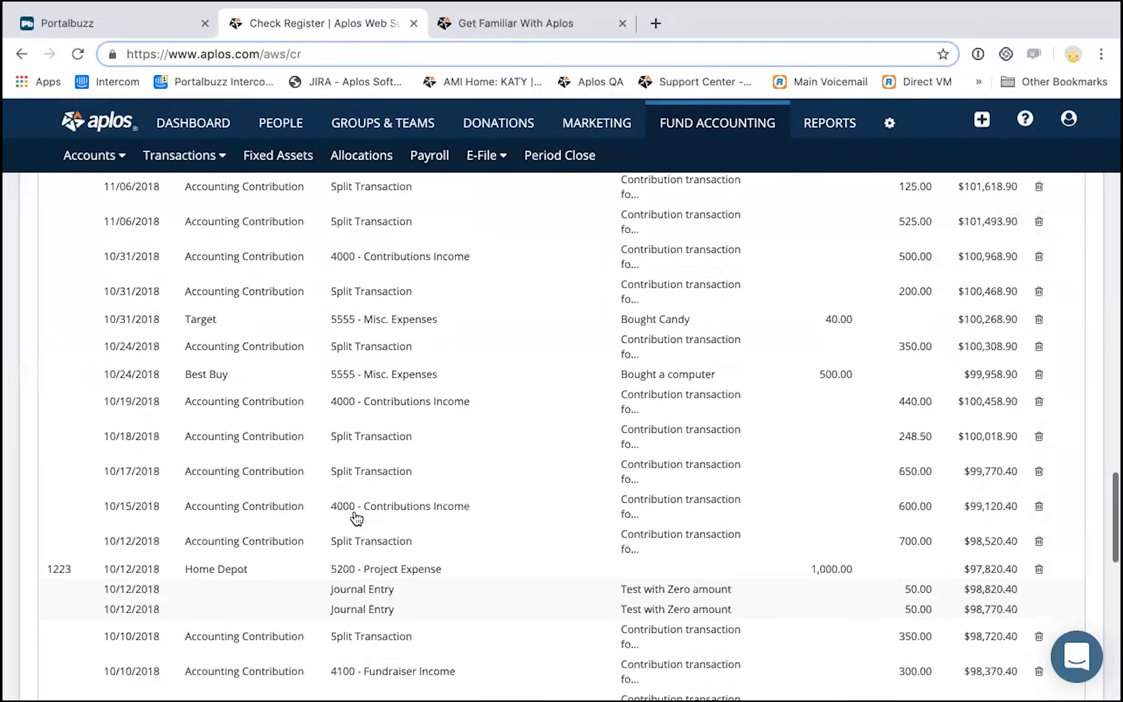
{"action": "scroll", "coordinate": [356, 518], "scroll_direction": "down", "scroll_amount": 20}
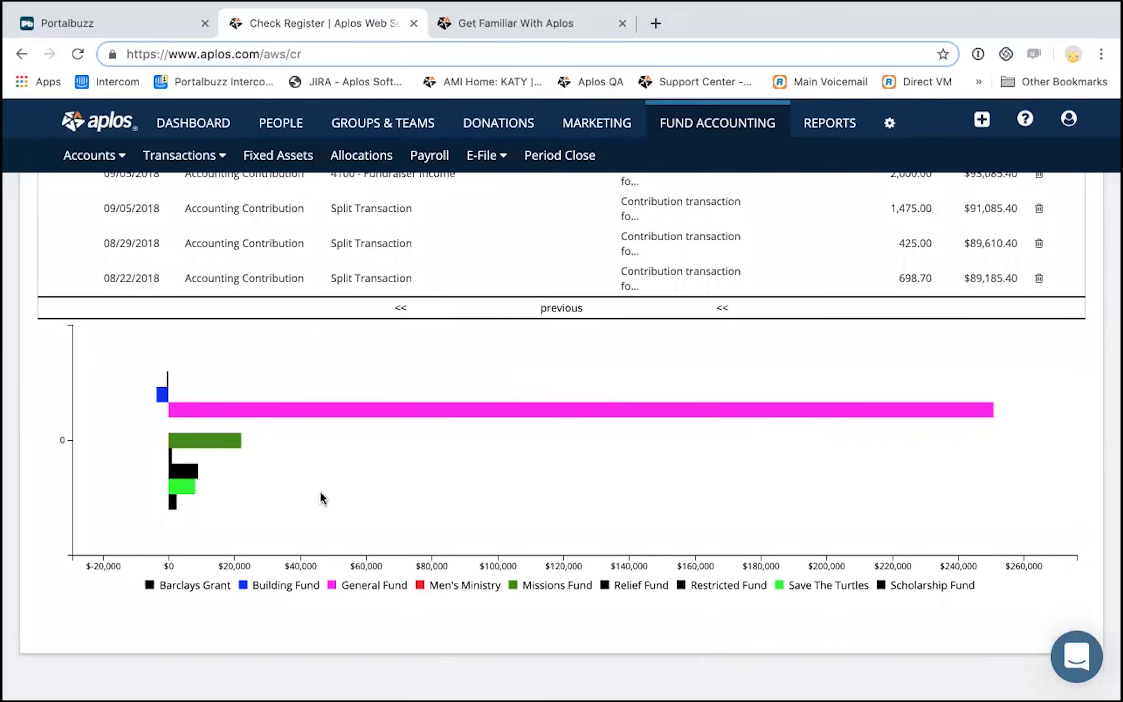
{"action": "scroll", "coordinate": [320, 497], "scroll_direction": "up", "scroll_amount": 2}
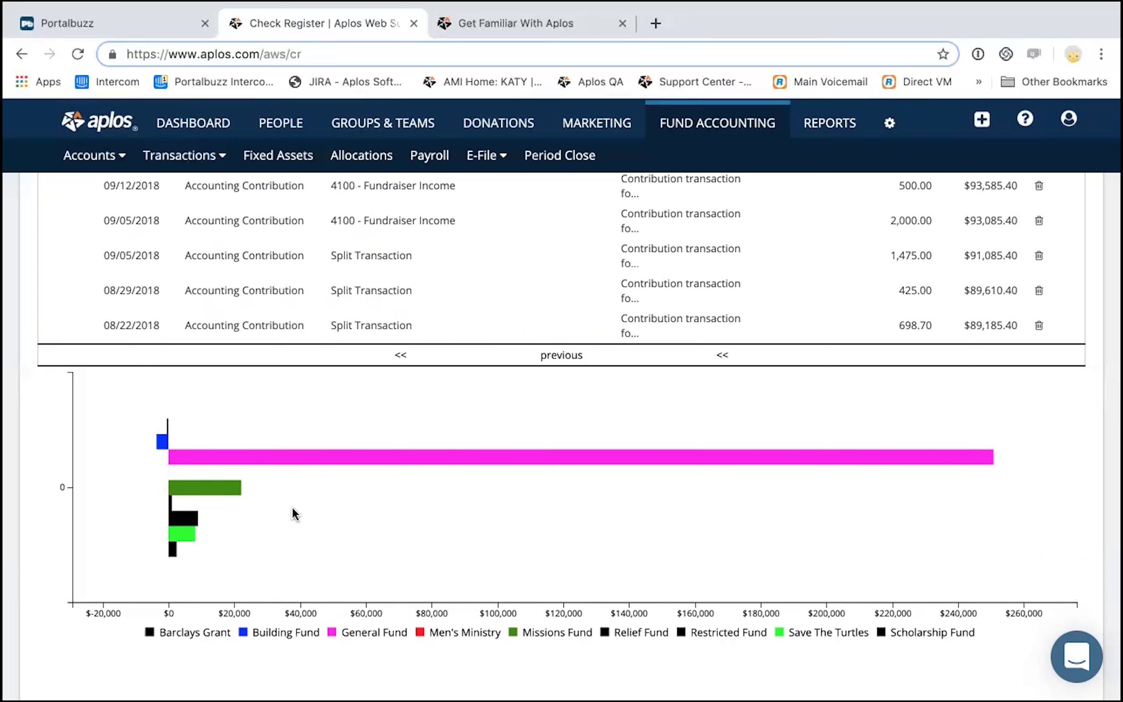
{"action": "mouse_move", "coordinate": [280, 470]}
{"action": "mouse_move", "coordinate": [182, 529]}
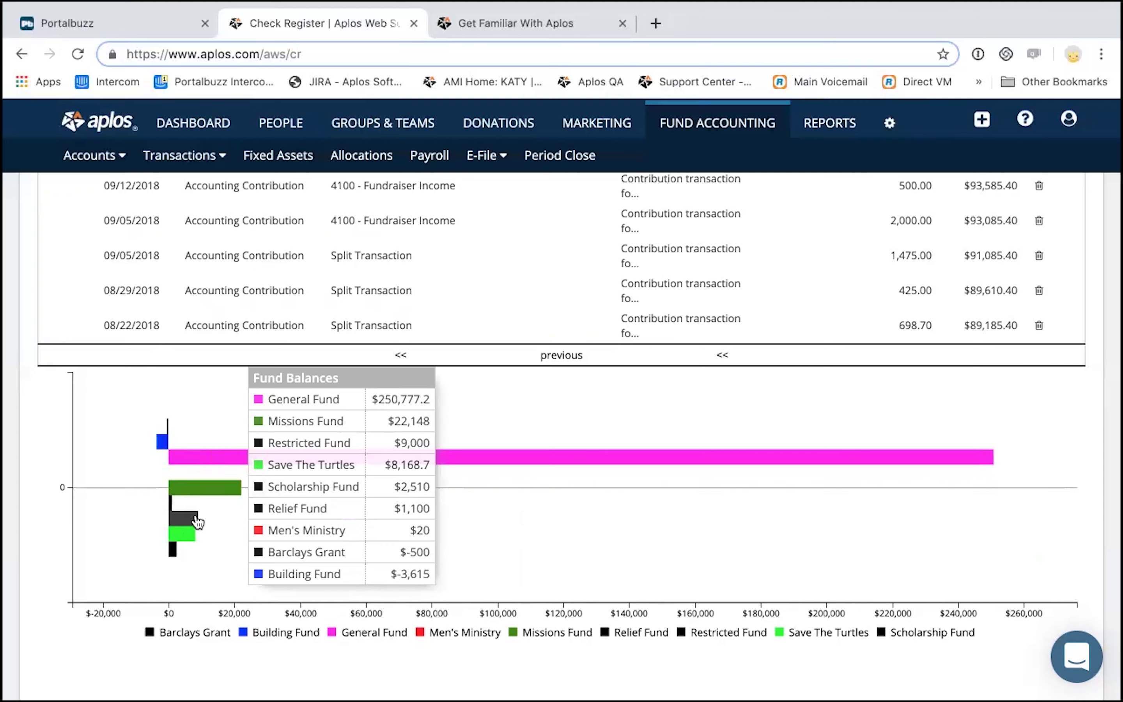
- Date the new register transaction 06/07/2019 and choose the existing contact Office Depot as its payee
{"action": "scroll", "coordinate": [197, 522], "scroll_direction": "up", "scroll_amount": 20}
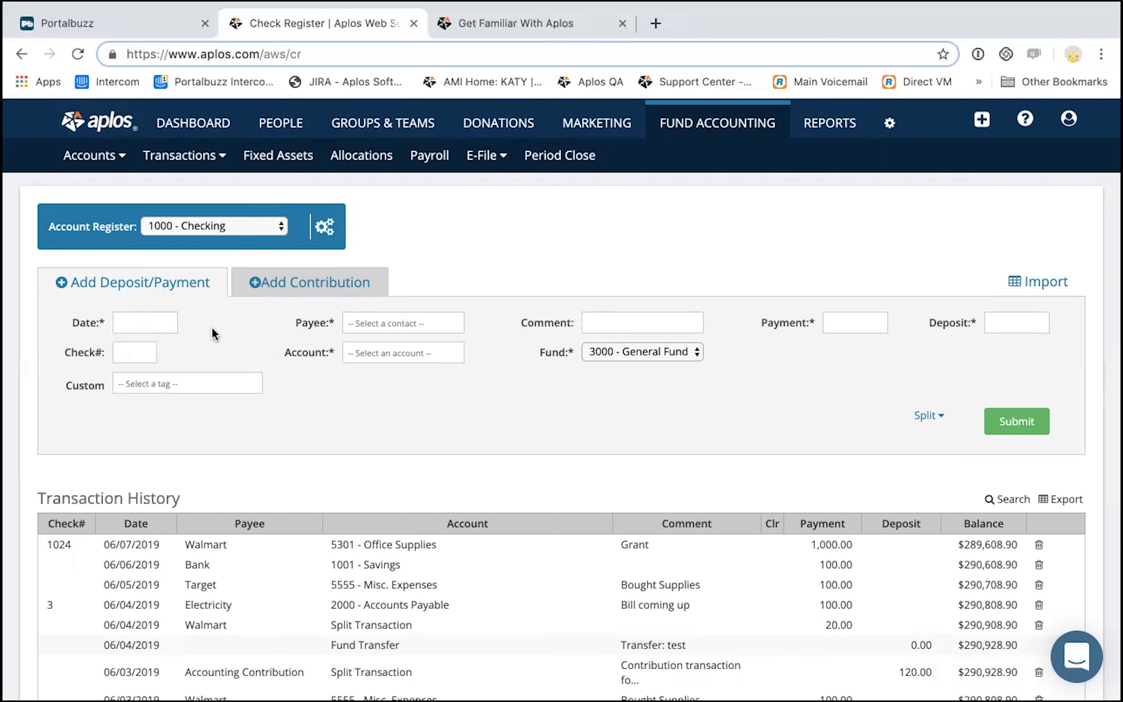
{"action": "left_click", "coordinate": [134, 324]}
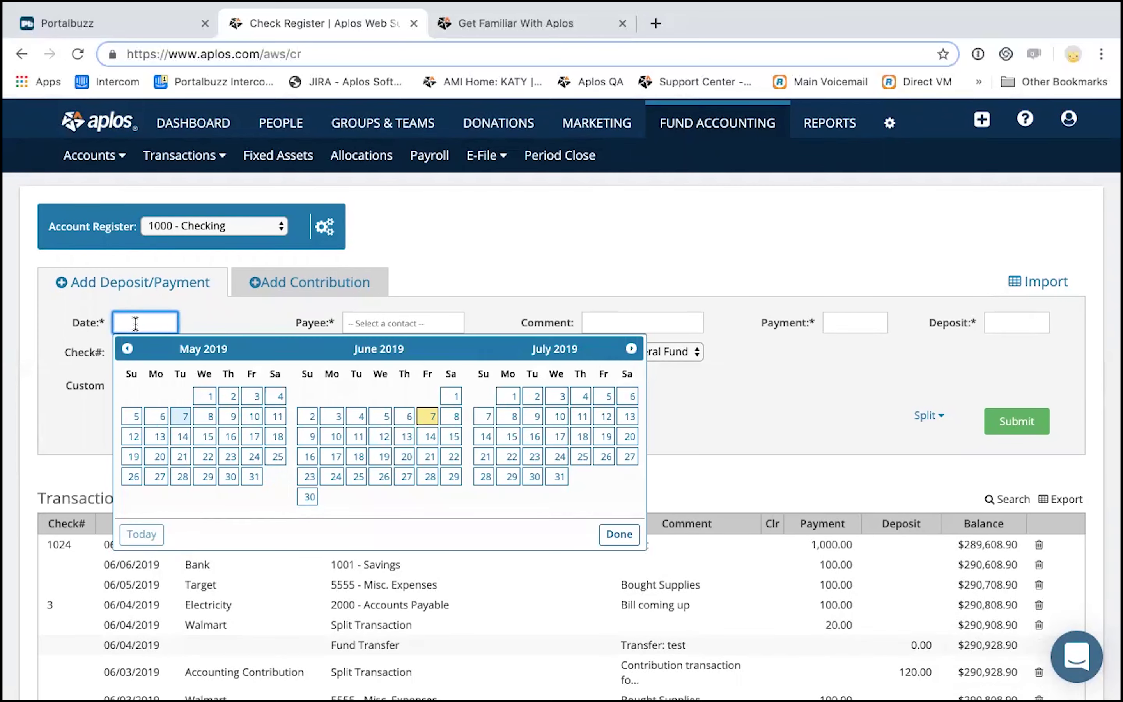
{"action": "left_click", "coordinate": [432, 418]}
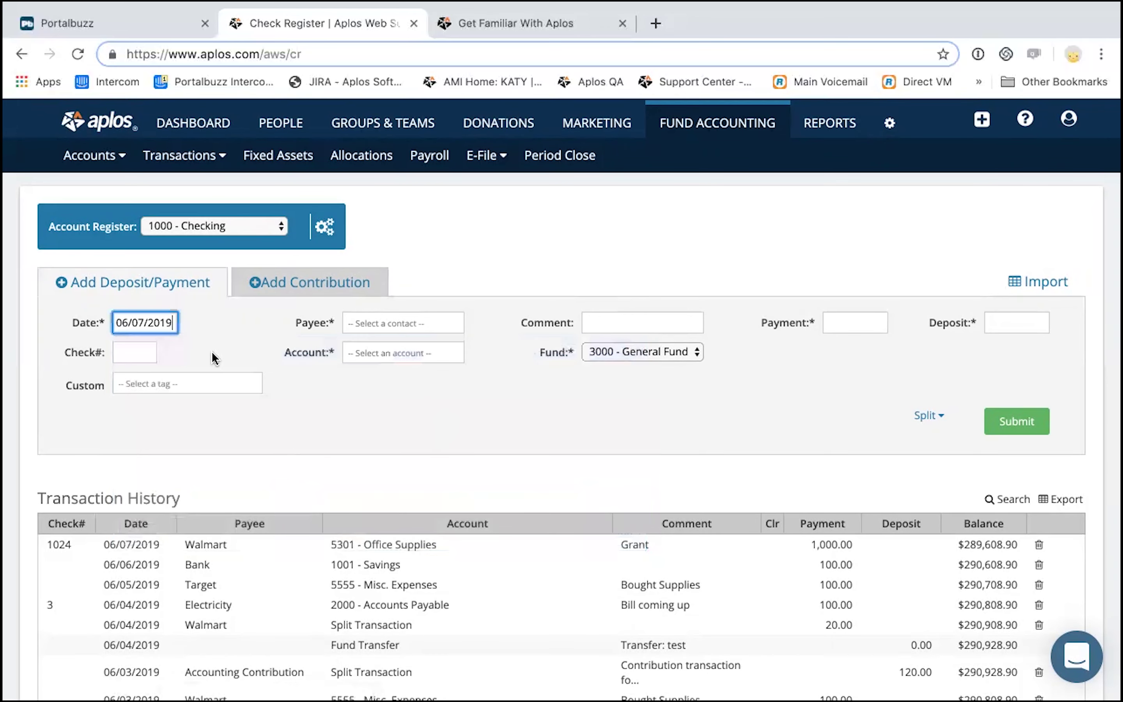
{"action": "left_click", "coordinate": [395, 319]}
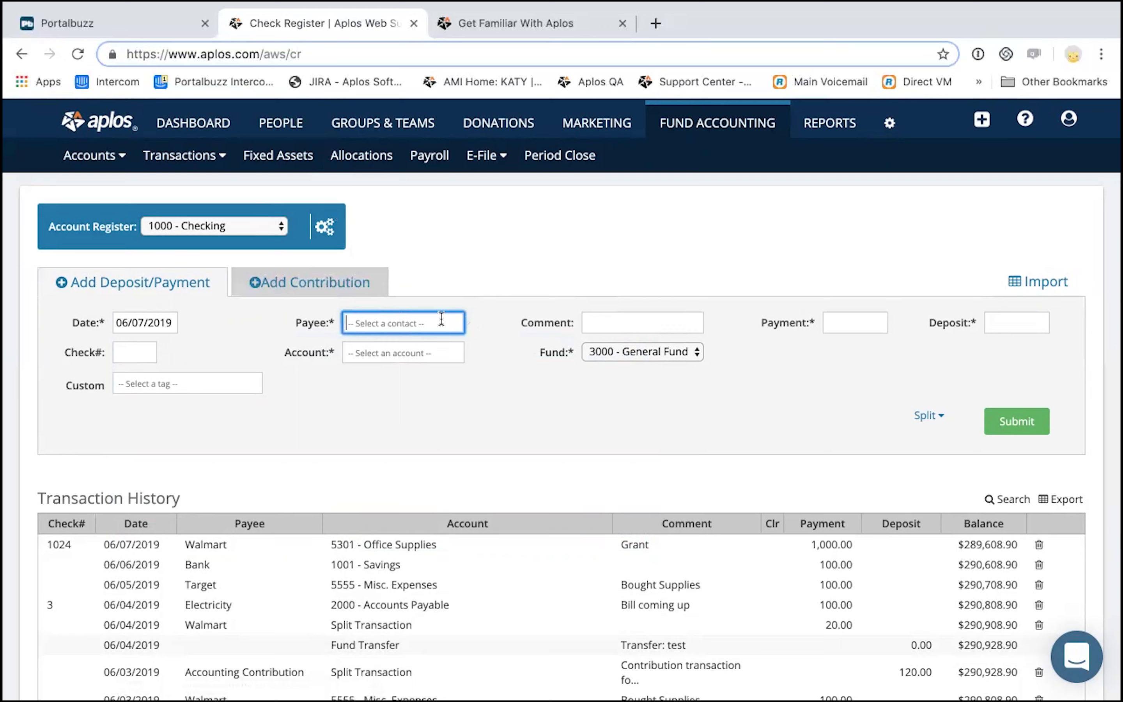
{"action": "type", "text": "O"}
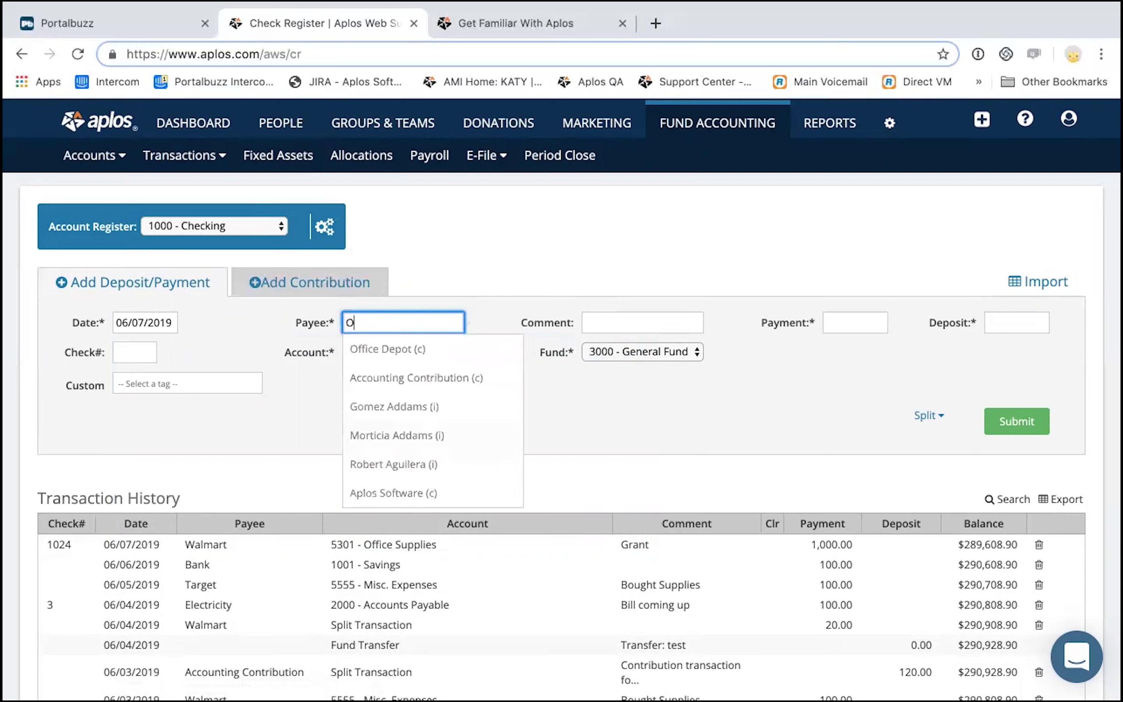
{"action": "type", "text": "ff"}
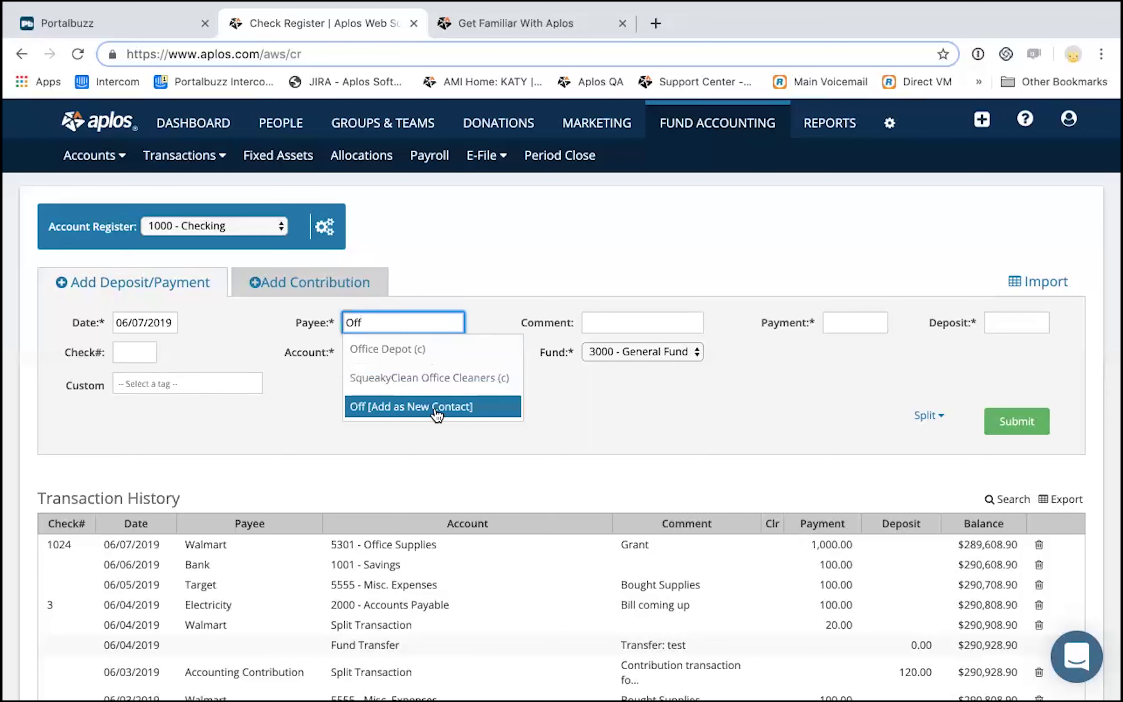
{"action": "left_click", "coordinate": [432, 346]}
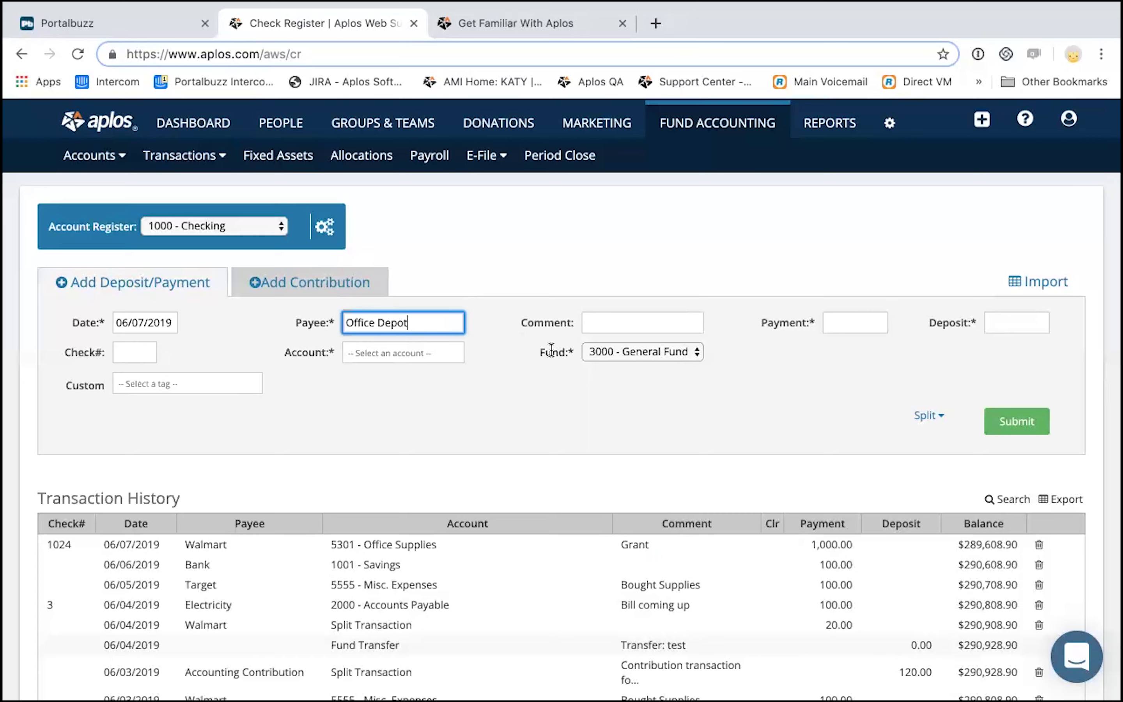
- Enter "office supplies for new team members" as the transaction's comment
{"action": "left_click", "coordinate": [607, 323]}
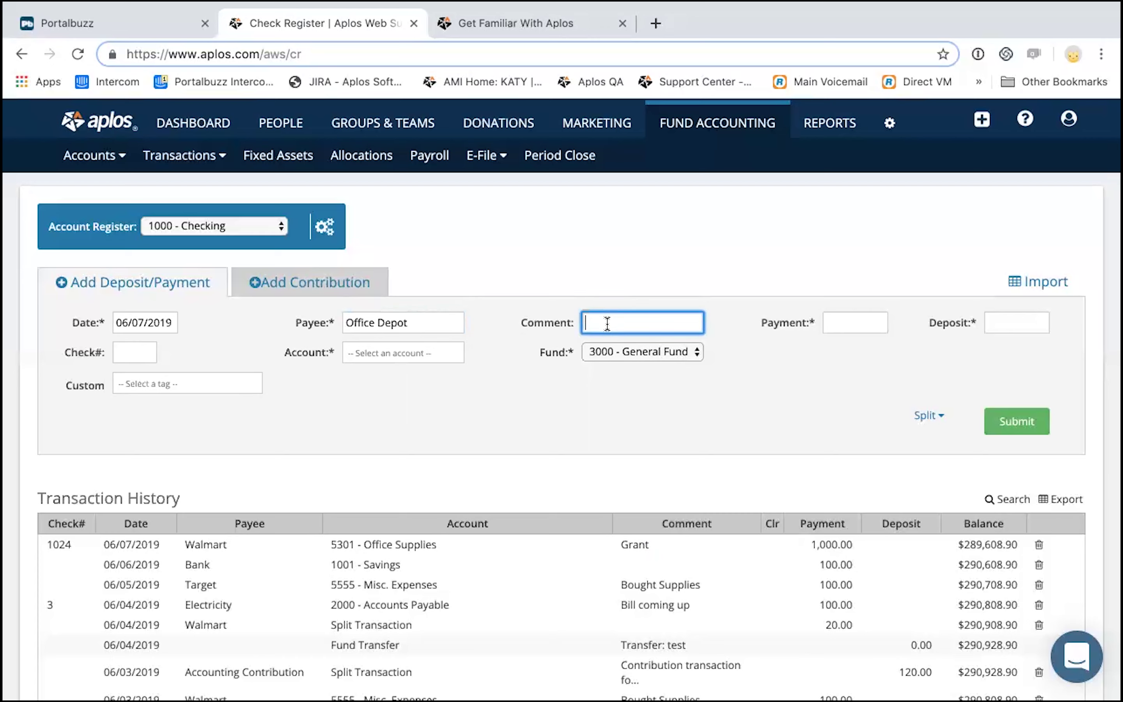
{"action": "type", "text": "office offic"}
{"action": "key", "text": "BackSpace"}
{"action": "key", "text": "BackSpace"}
{"action": "key", "text": "BackSpace"}
{"action": "key", "text": "BackSpace"}
{"action": "key", "text": "BackSpace"}
{"action": "type", "text": "supplies for "}
{"action": "type", "text": "new te"}
{"action": "type", "text": "am member"}
{"action": "type", "text": "s"}
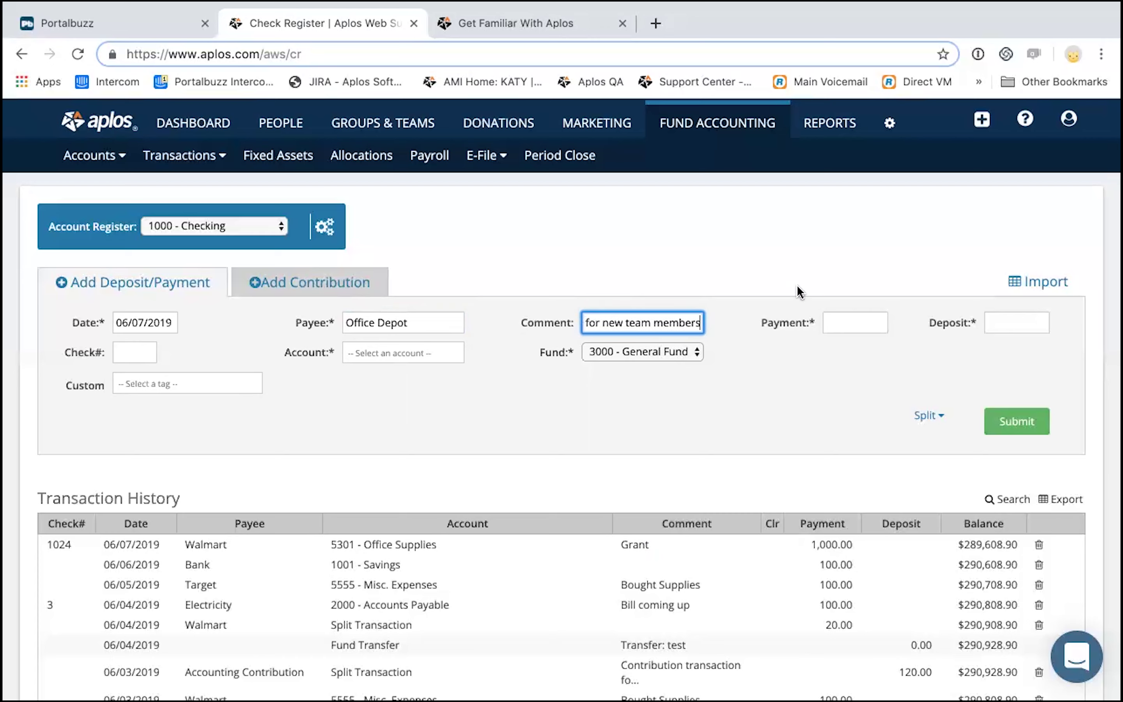
- Set the Office Depot transaction's payment amount to 50.00
{"action": "left_click", "coordinate": [846, 321]}
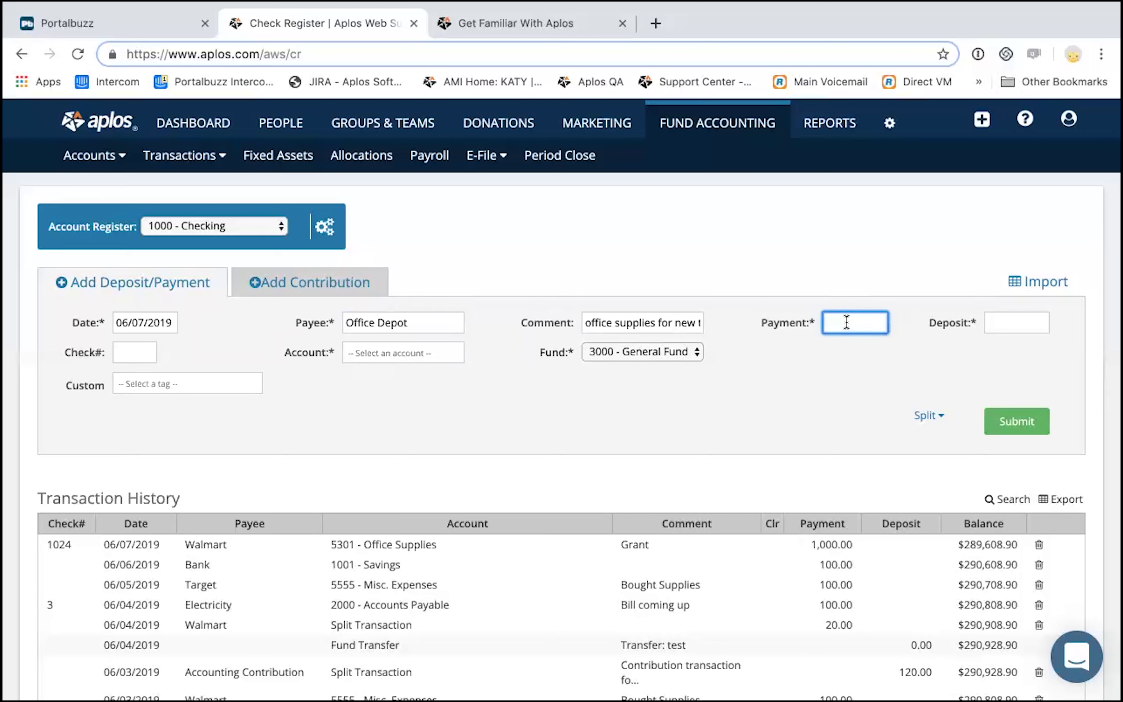
{"action": "type", "text": "50"}
{"action": "left_click", "coordinate": [151, 352]}
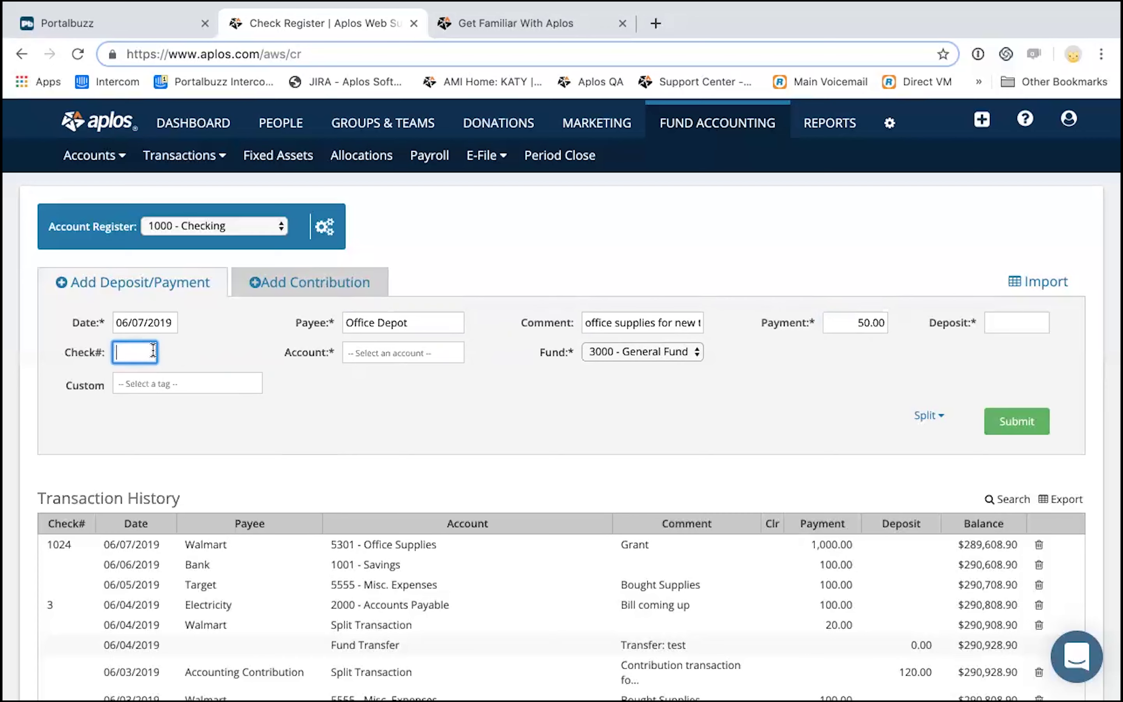
- Assign the Office Depot payment to the expense account 5301 - Office Supplies
{"action": "left_click", "coordinate": [430, 352]}
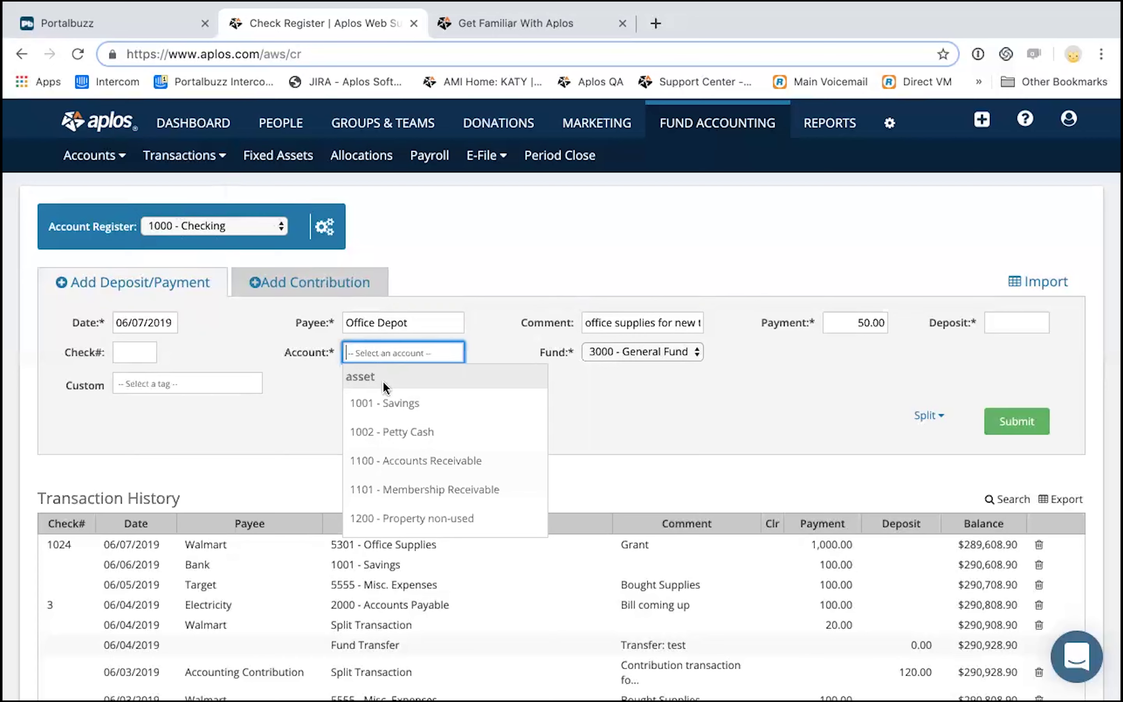
{"action": "scroll", "coordinate": [409, 431], "scroll_direction": "down", "scroll_amount": 4}
{"action": "scroll", "coordinate": [408, 434], "scroll_direction": "down", "scroll_amount": 3}
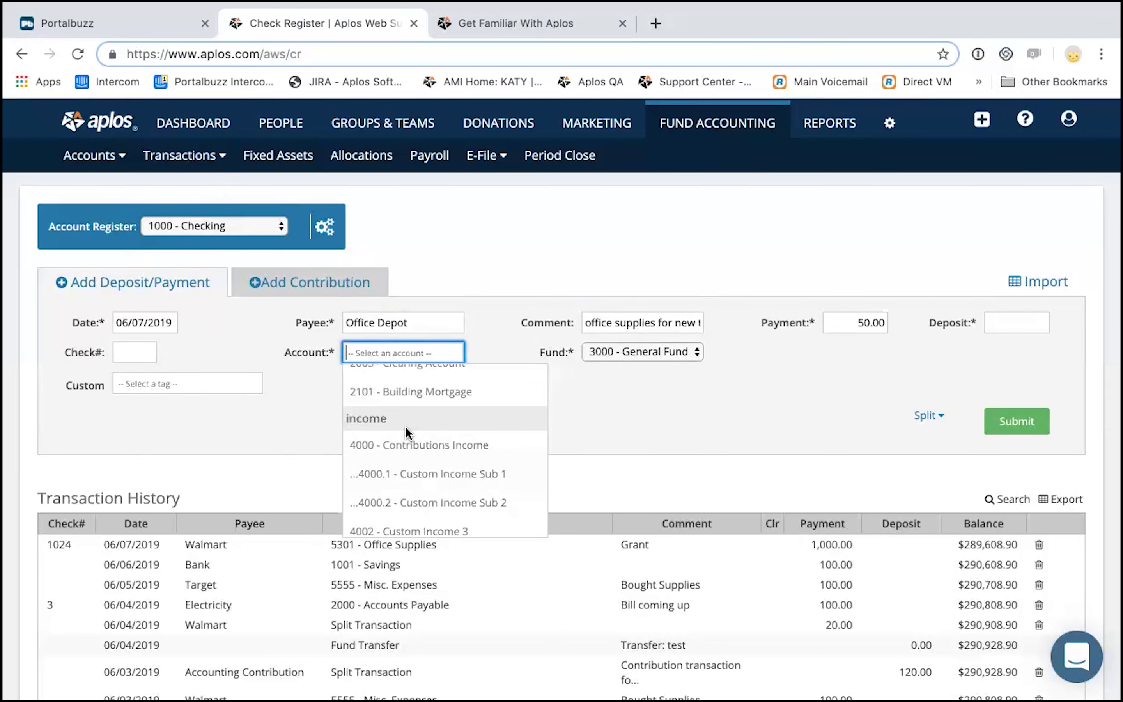
{"action": "scroll", "coordinate": [406, 430], "scroll_direction": "down", "scroll_amount": 4}
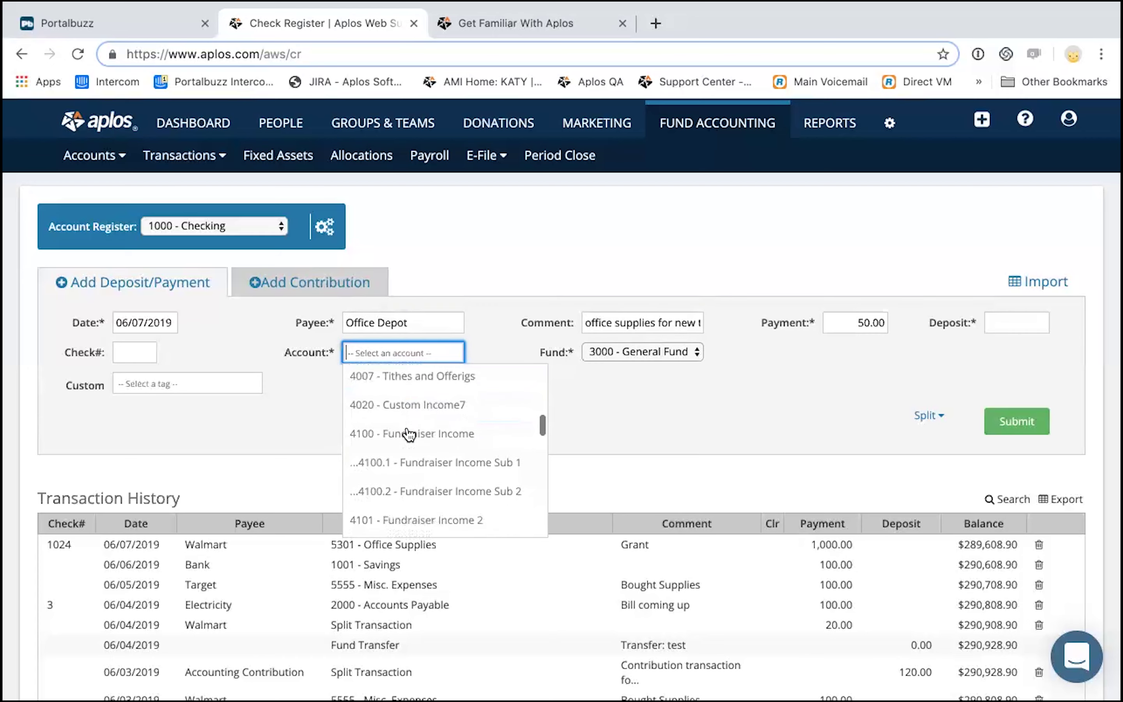
{"action": "scroll", "coordinate": [409, 434], "scroll_direction": "down", "scroll_amount": 6}
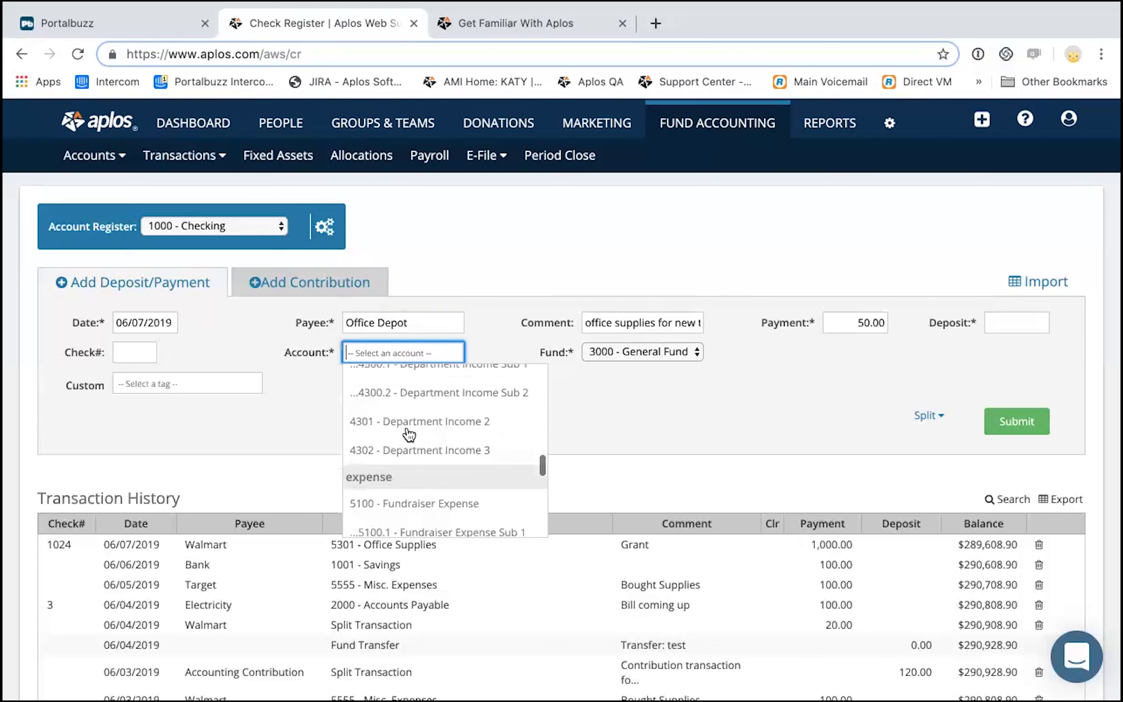
{"action": "scroll", "coordinate": [408, 434], "scroll_direction": "down", "scroll_amount": 6}
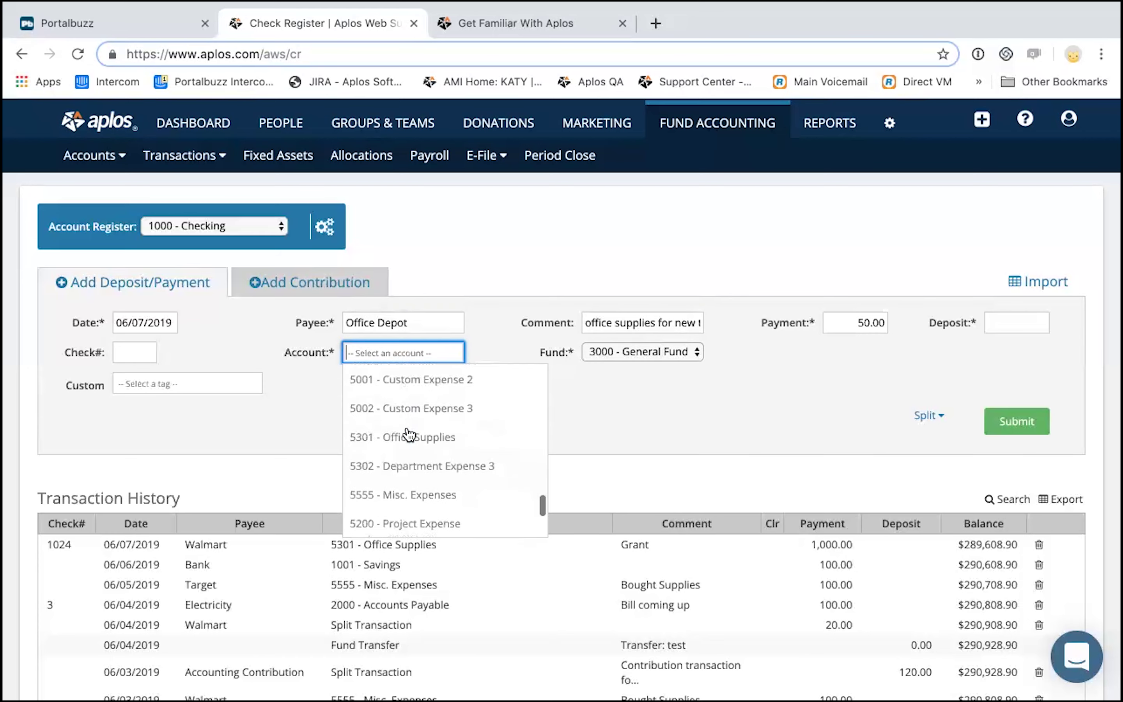
{"action": "scroll", "coordinate": [408, 435], "scroll_direction": "down", "scroll_amount": 1}
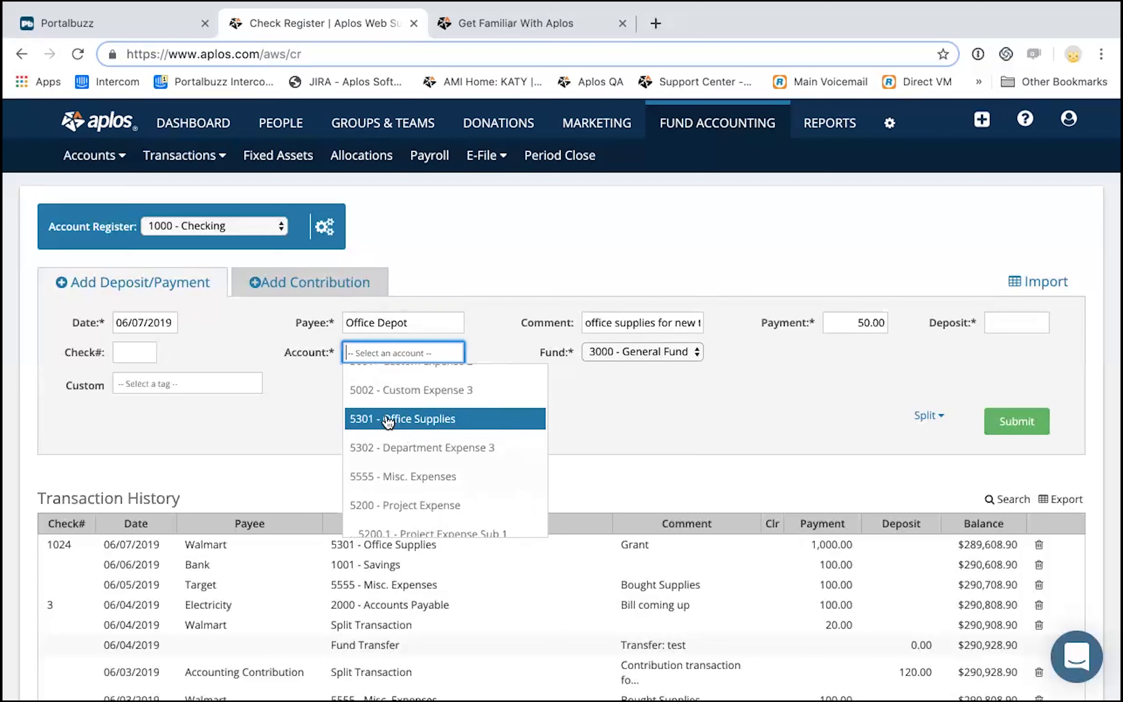
{"action": "left_click", "coordinate": [362, 425]}
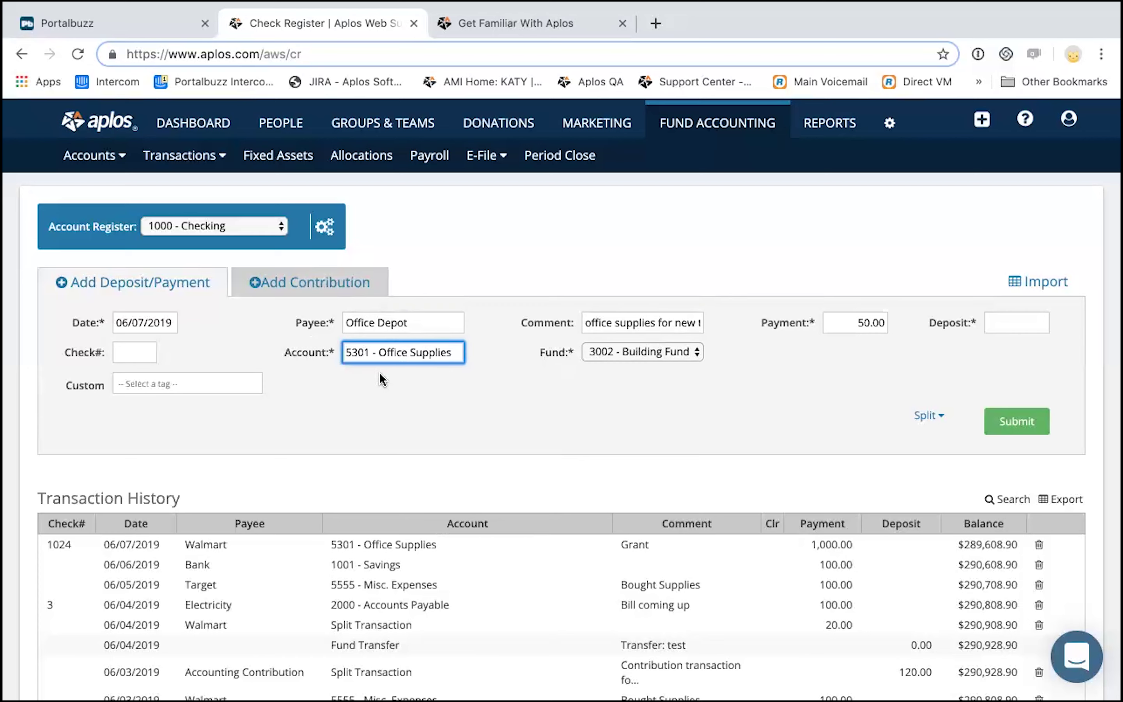
- Set the fund for the Office Depot payment to 3000 - General Fund
{"action": "left_click", "coordinate": [619, 346]}
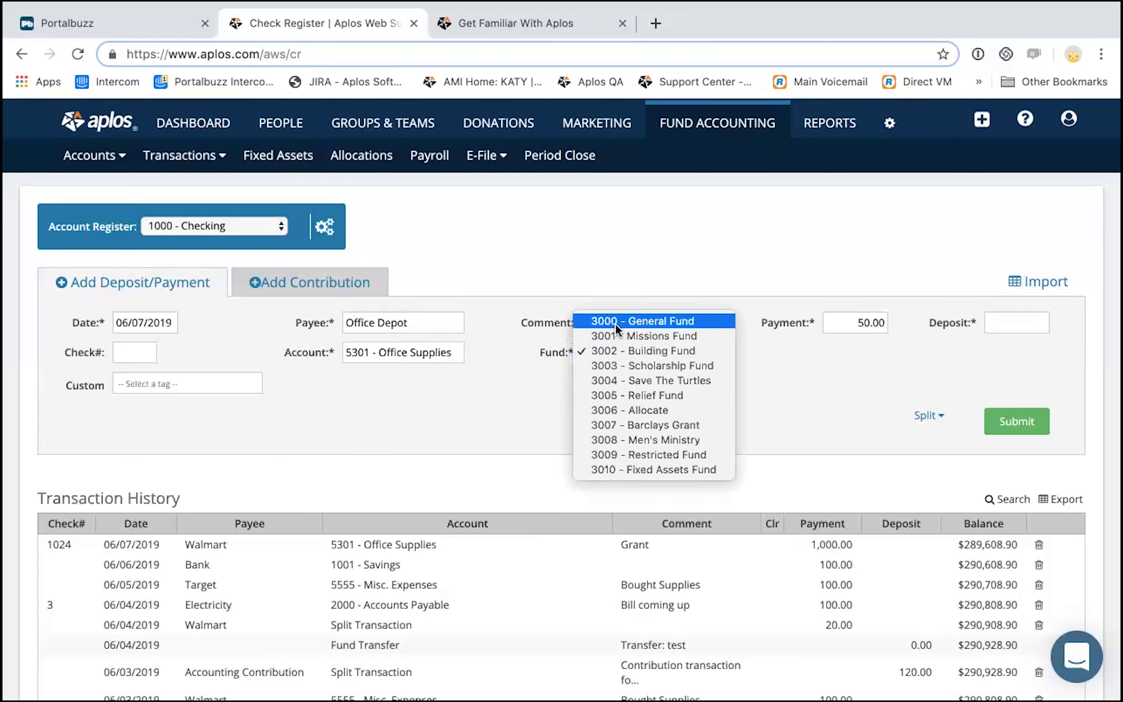
{"action": "left_click", "coordinate": [616, 324]}
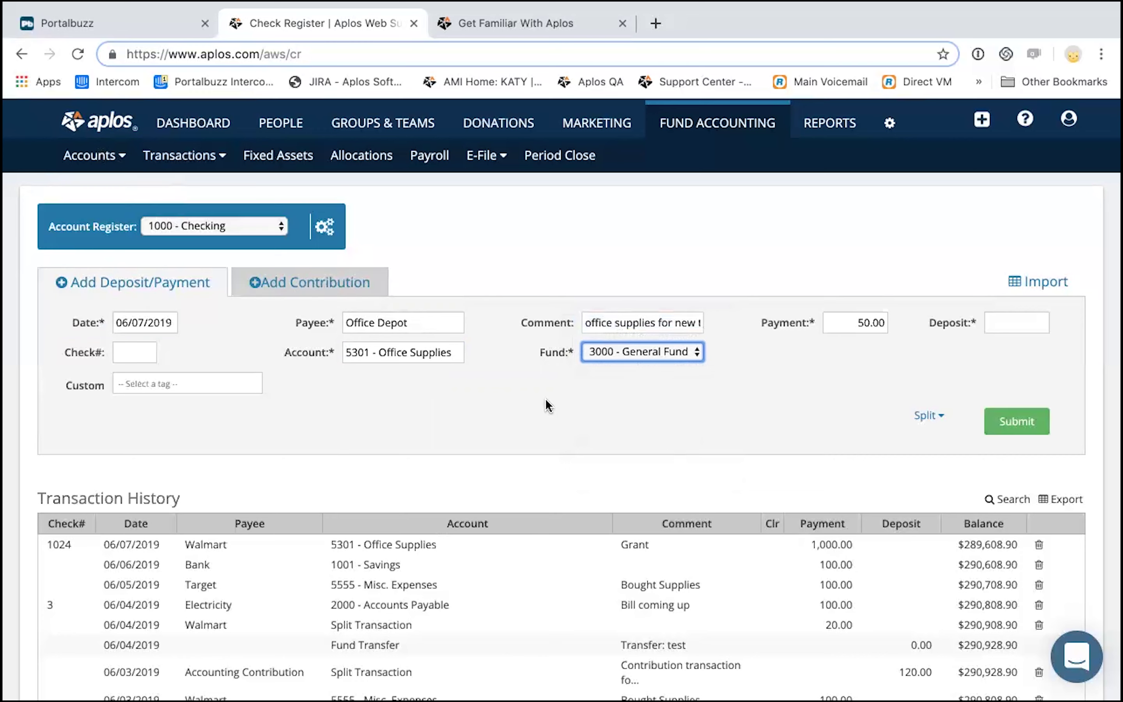
{"action": "left_click", "coordinate": [527, 391]}
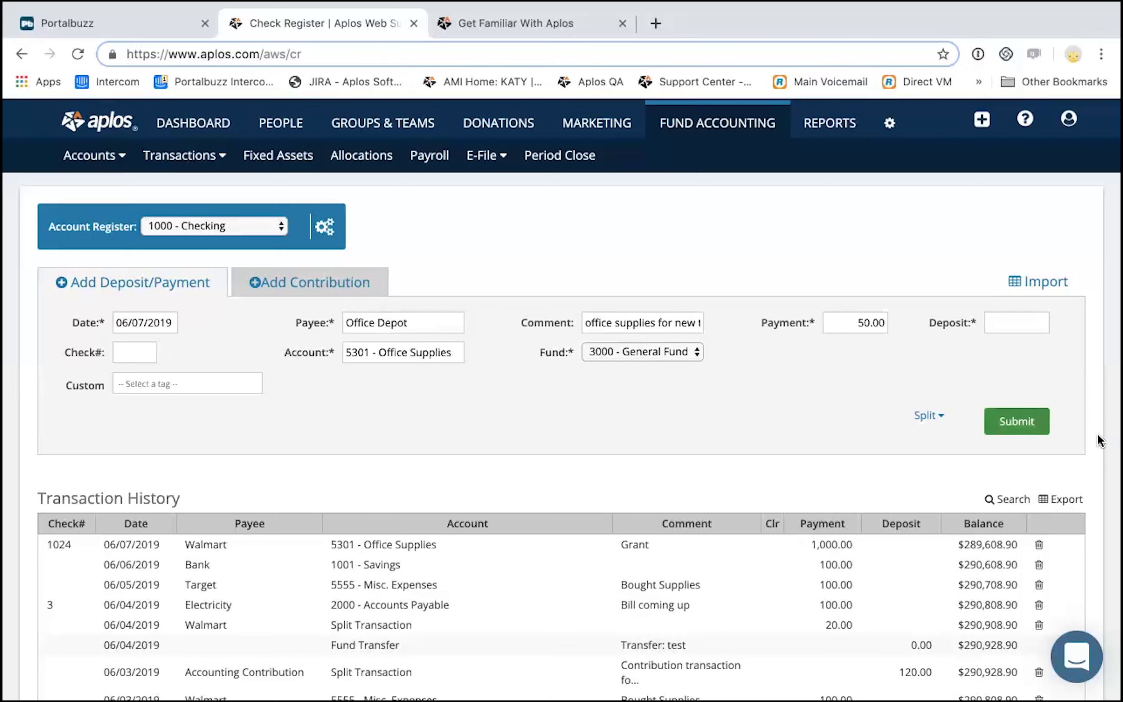
- Submit the completed Office Depot payment to the Checking register
{"action": "left_click", "coordinate": [1014, 429]}
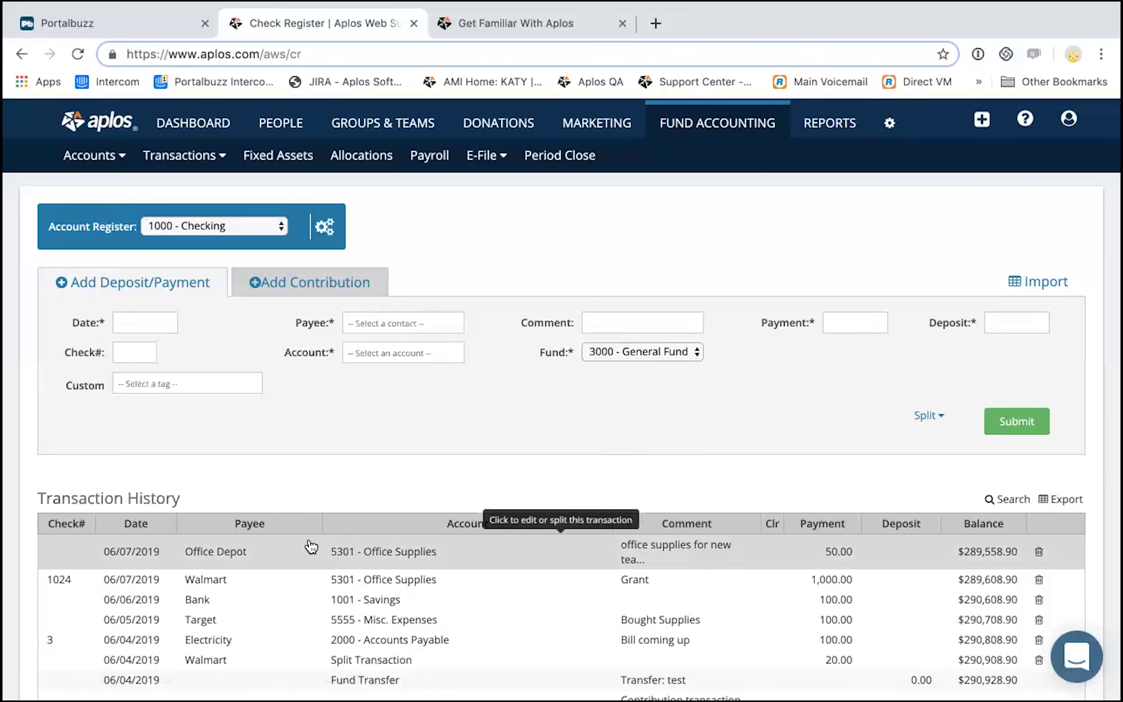
{"action": "scroll", "coordinate": [313, 441], "scroll_direction": "down", "scroll_amount": 1}
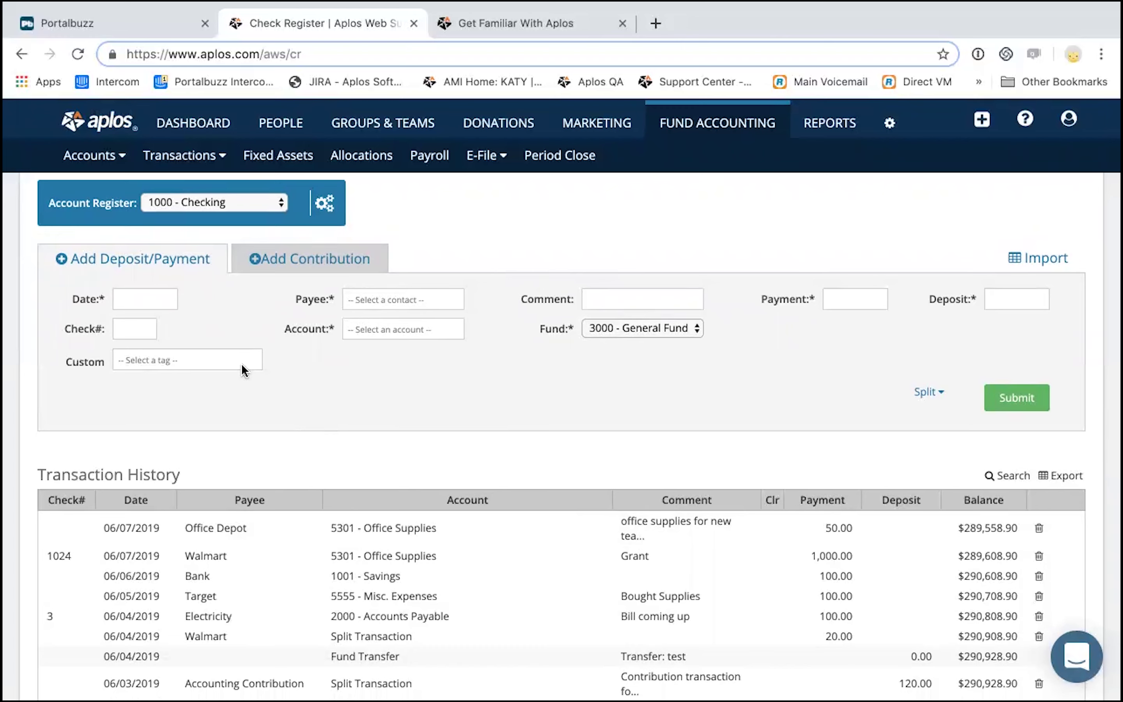
- Start a new register transaction dated 06/07/2019 with Target as the payee
{"action": "left_click", "coordinate": [161, 301]}
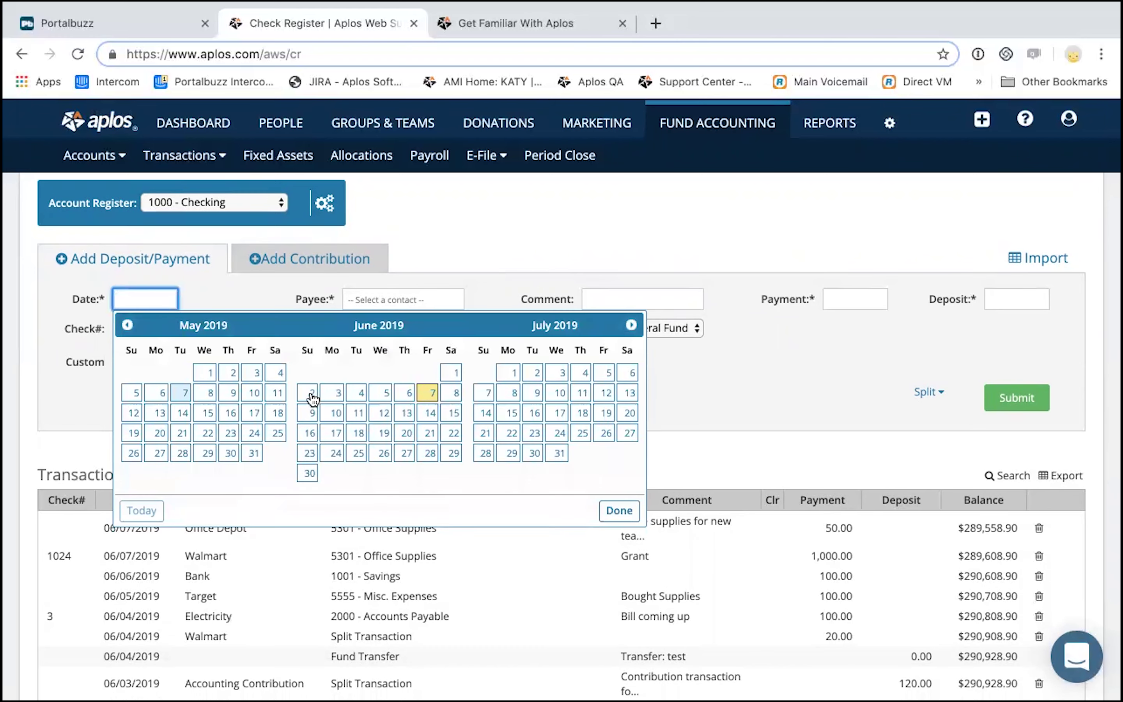
{"action": "left_click", "coordinate": [428, 392]}
{"action": "left_click", "coordinate": [404, 303]}
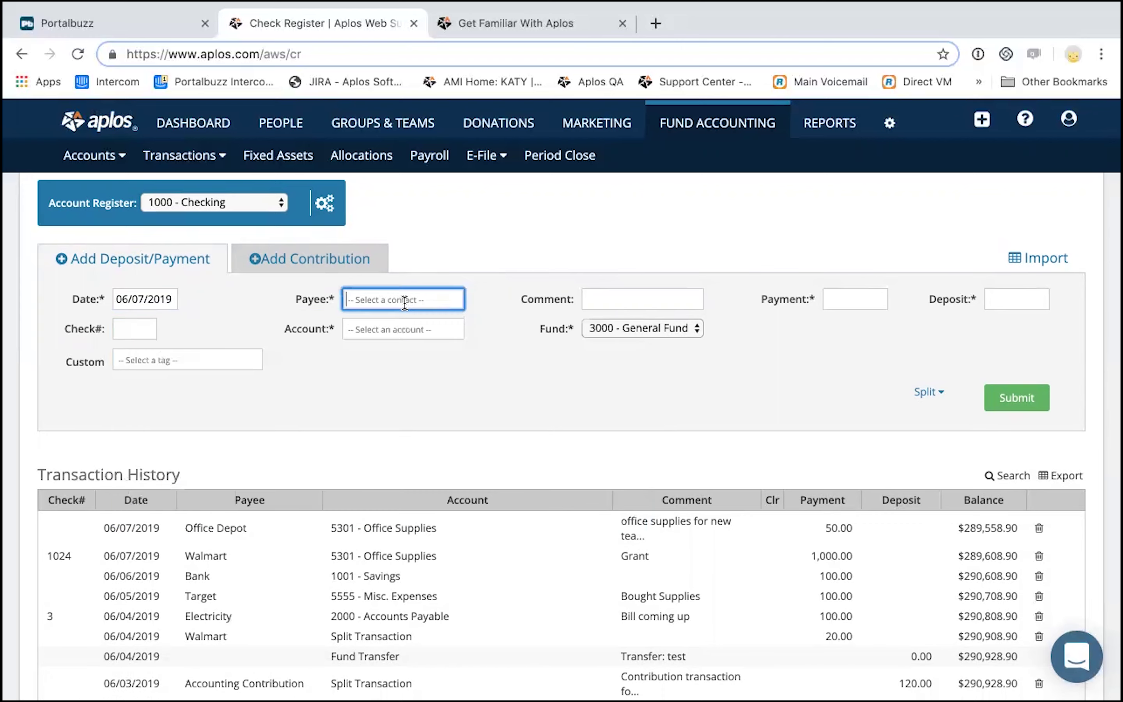
{"action": "type", "text": "T"}
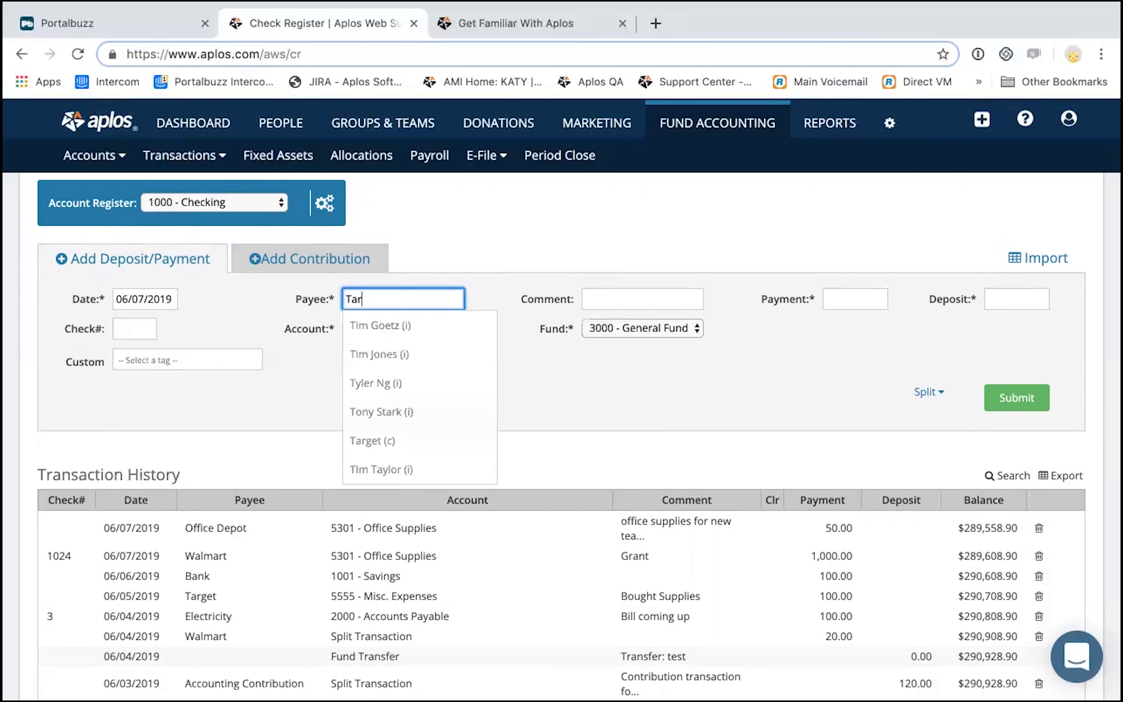
{"action": "type", "text": "ar"}
{"action": "left_click", "coordinate": [407, 320]}
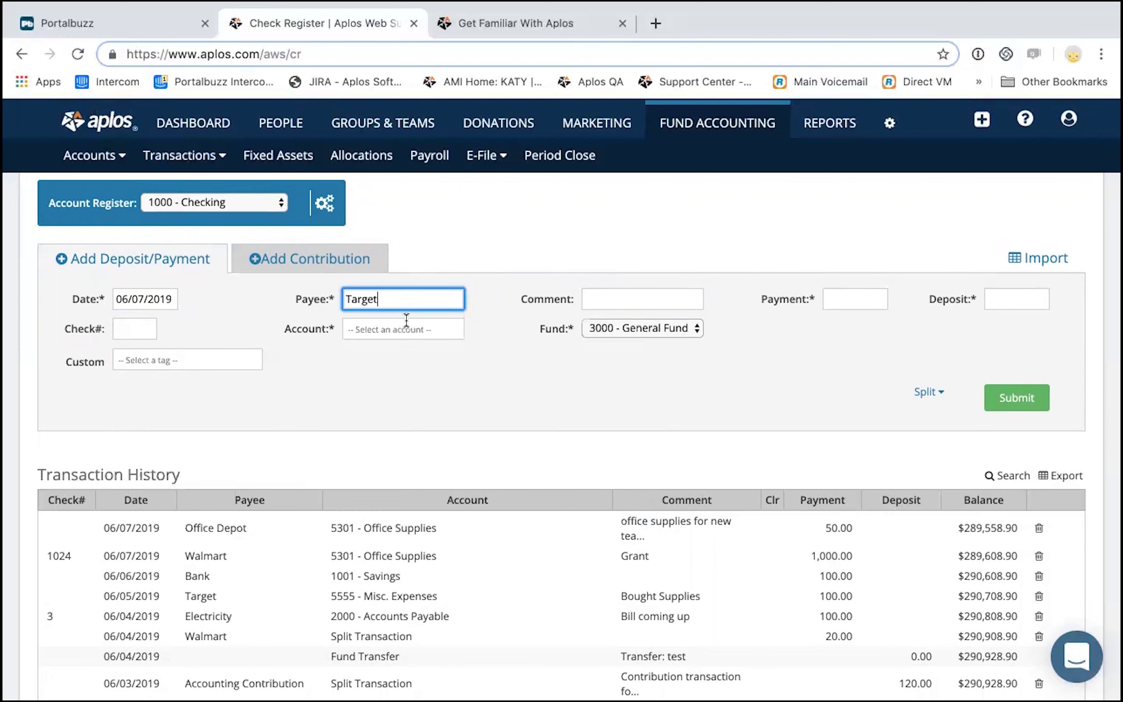
- Set the Target transaction's payment amount to 100.00
{"action": "left_click", "coordinate": [843, 304]}
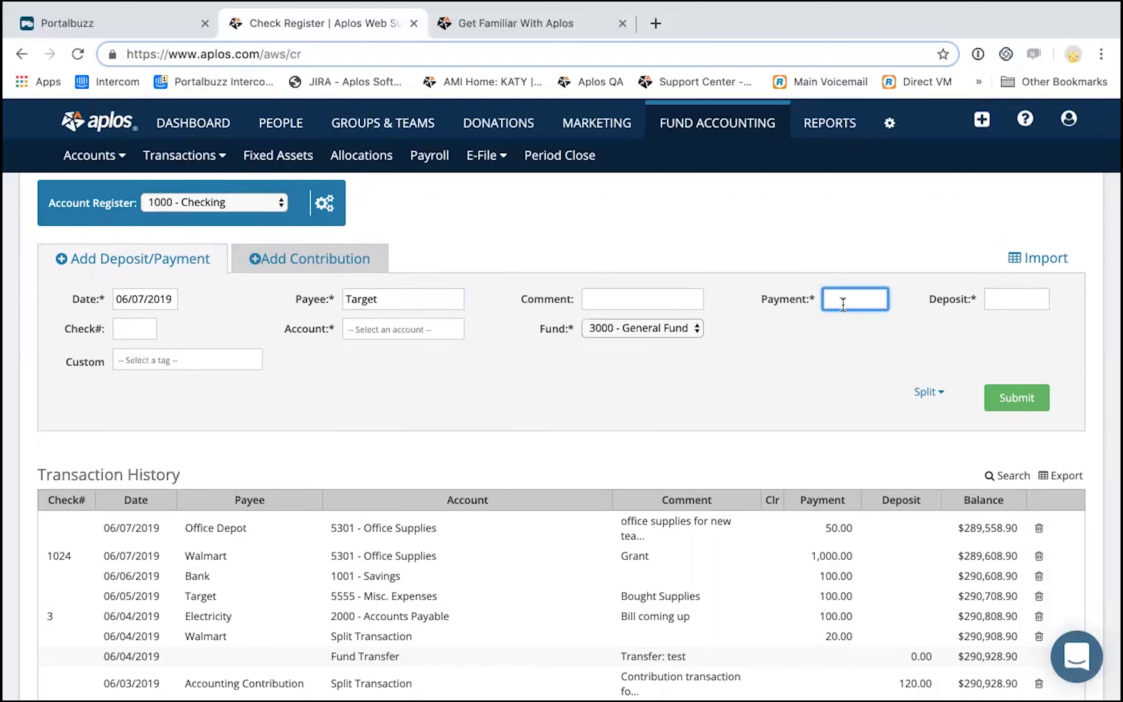
{"action": "type", "text": "100"}
{"action": "left_click", "coordinate": [539, 380]}
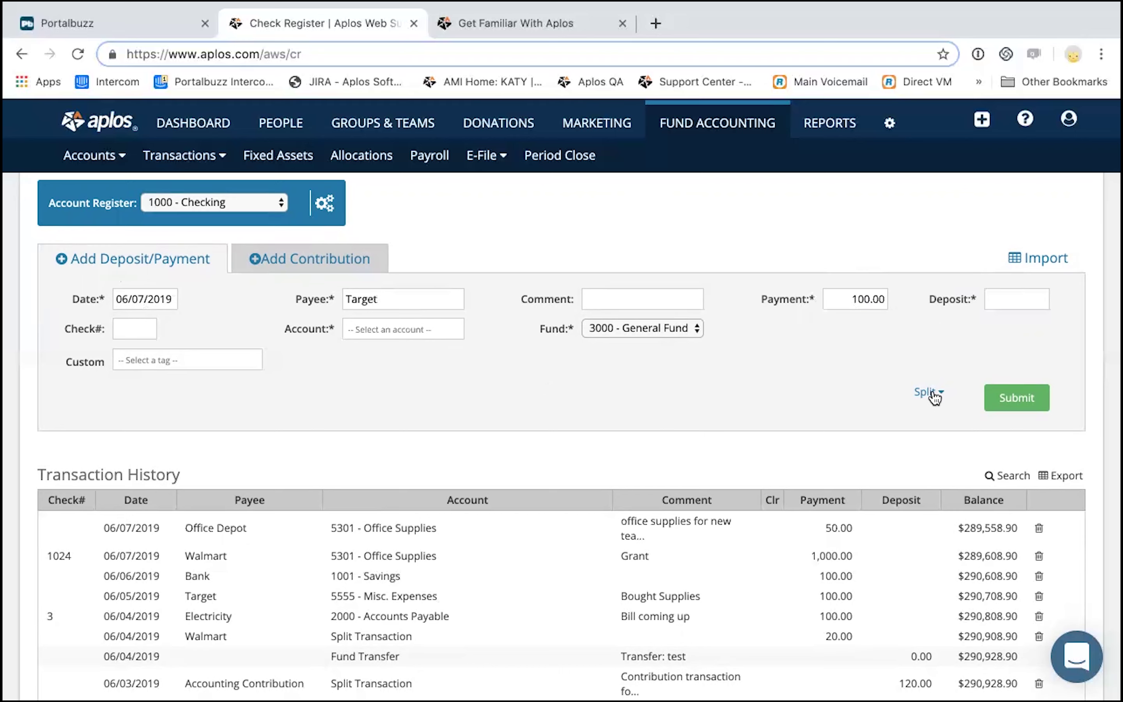
- Split the Target payment, allocating 20.00 on the first line to 5301 - Office Supplies under 3000 - General Fund
{"action": "left_click", "coordinate": [928, 392]}
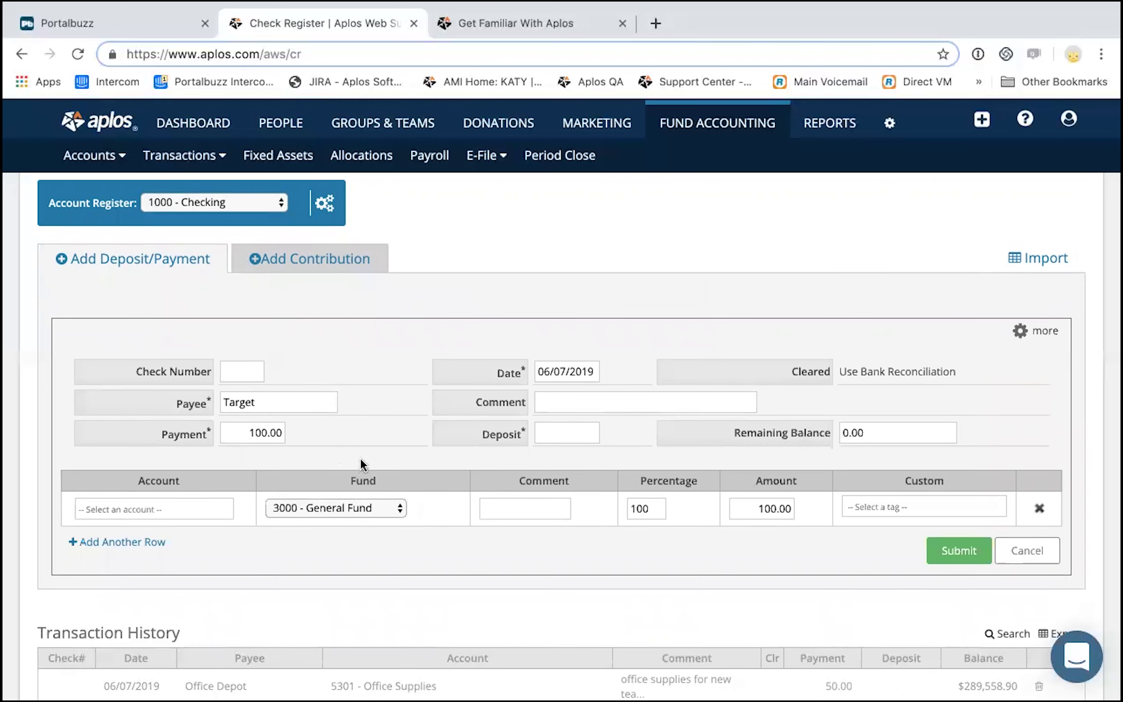
{"action": "scroll", "coordinate": [297, 455], "scroll_direction": "down", "scroll_amount": 1}
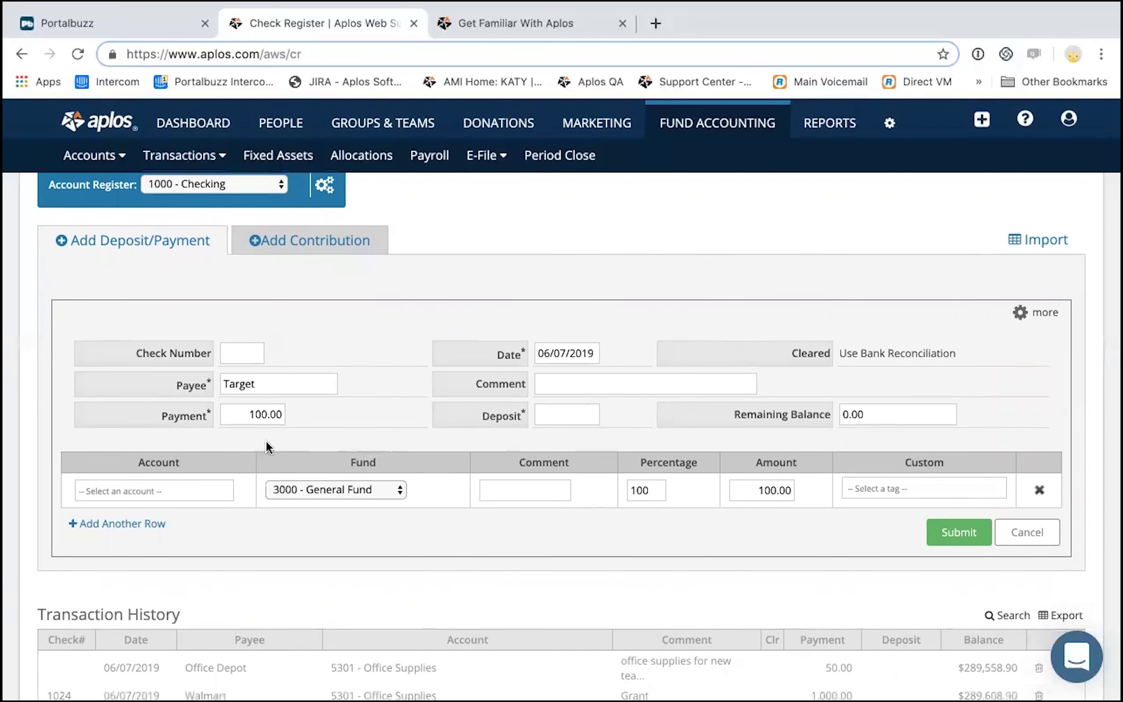
{"action": "left_click", "coordinate": [177, 488]}
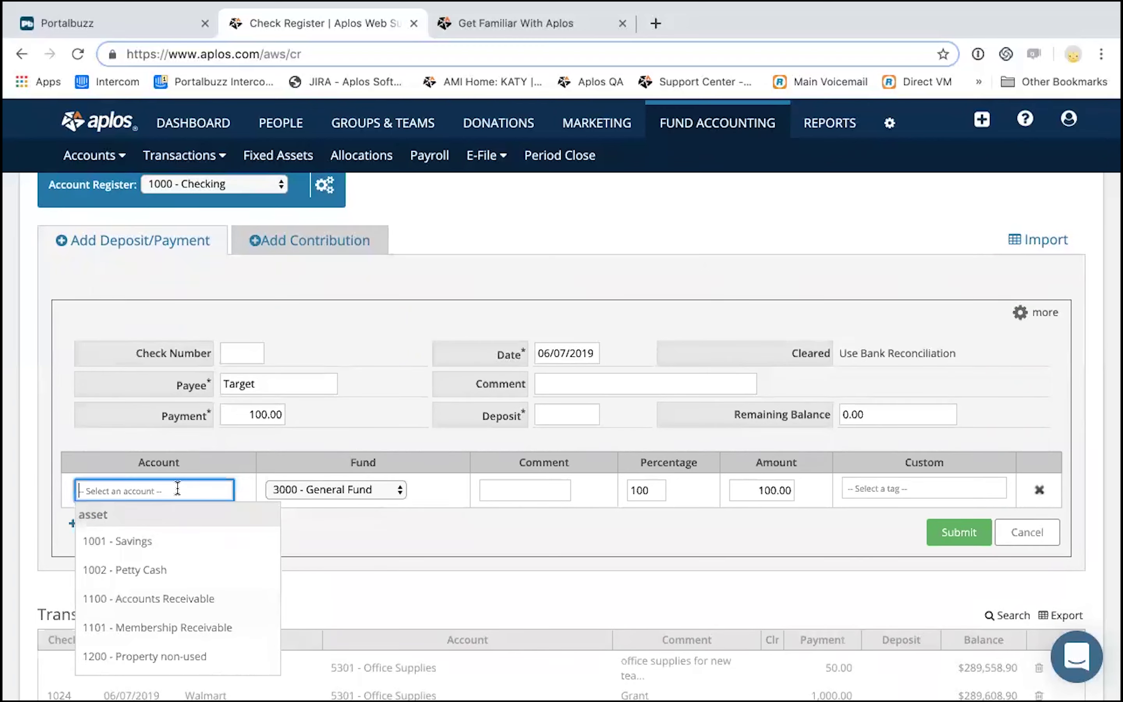
{"action": "type", "text": "off"}
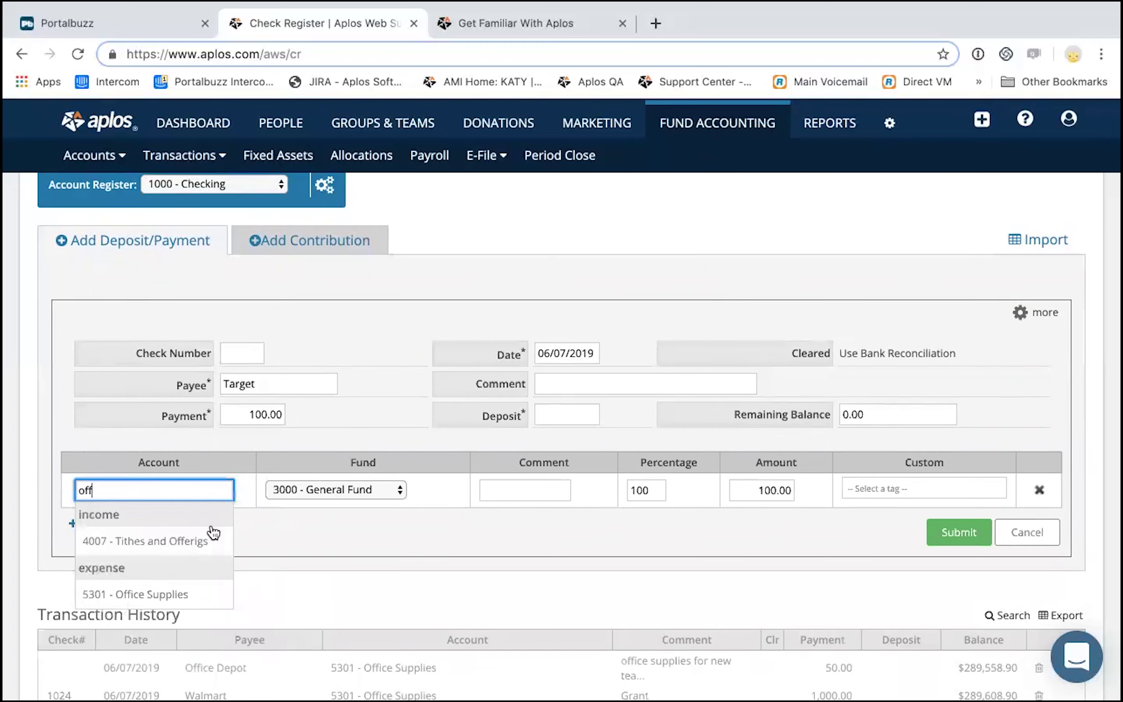
{"action": "left_click", "coordinate": [187, 595]}
{"action": "left_click", "coordinate": [376, 489]}
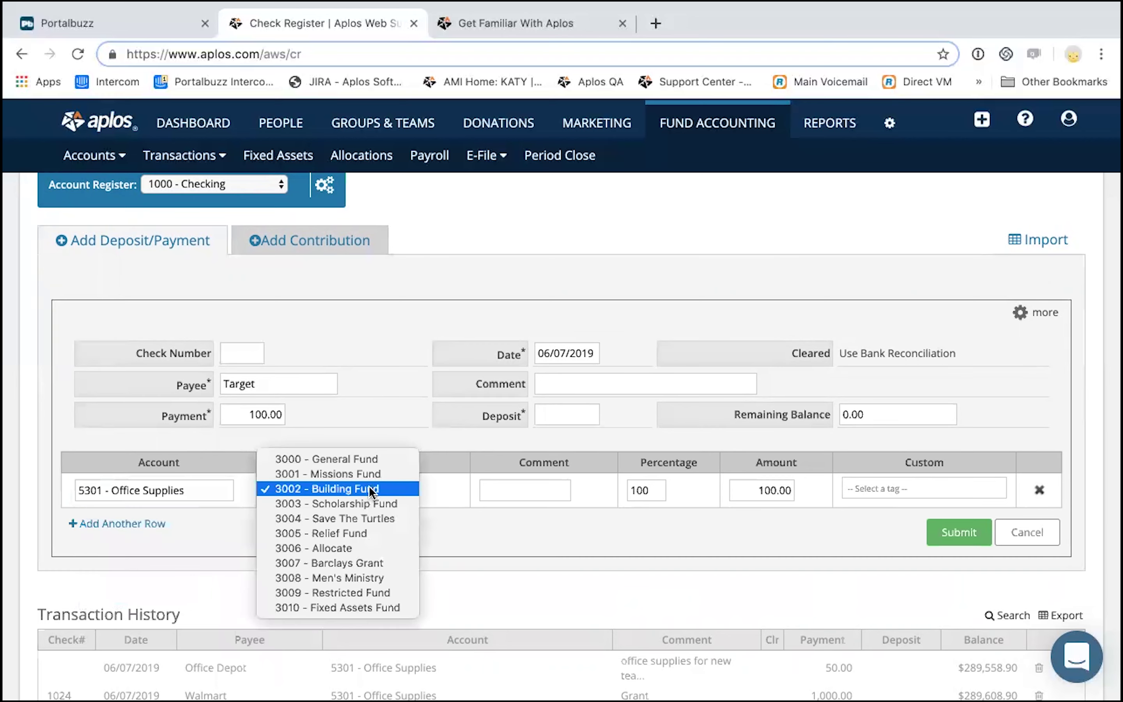
{"action": "left_click", "coordinate": [369, 462]}
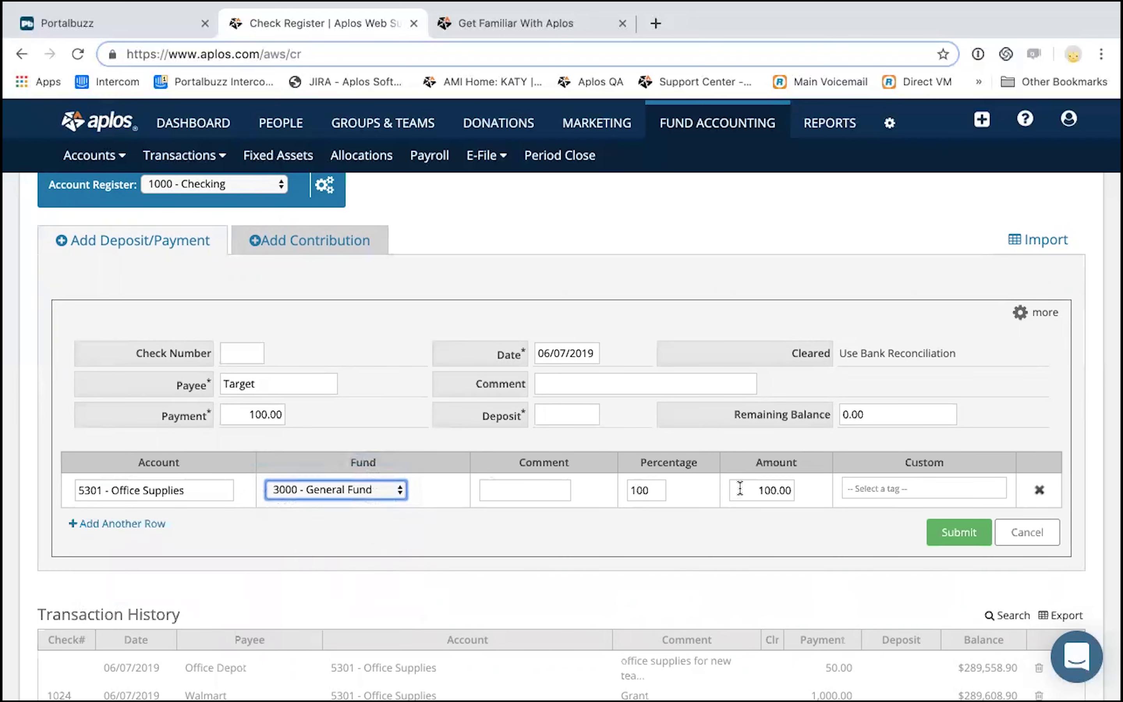
{"action": "left_click", "coordinate": [754, 488]}
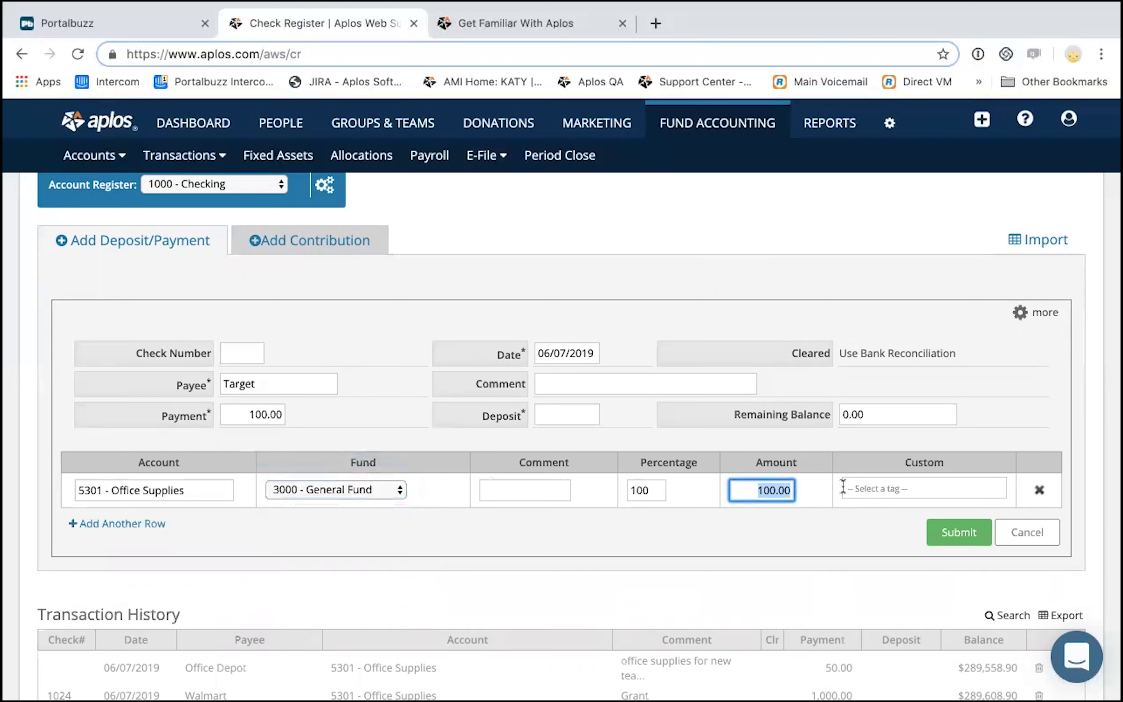
{"action": "type", "text": "20"}
- Add a second split line to the Target payment and assign it to account 5100 - Fundraiser Expense
{"action": "left_click", "coordinate": [152, 527]}
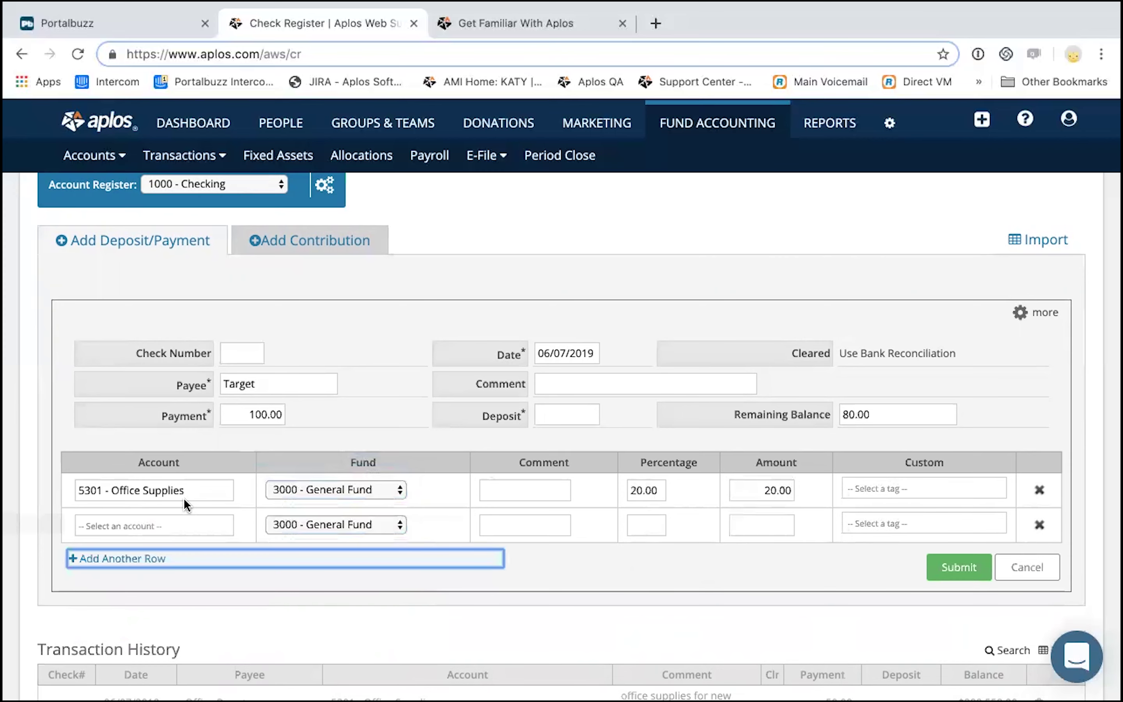
{"action": "left_click", "coordinate": [211, 526]}
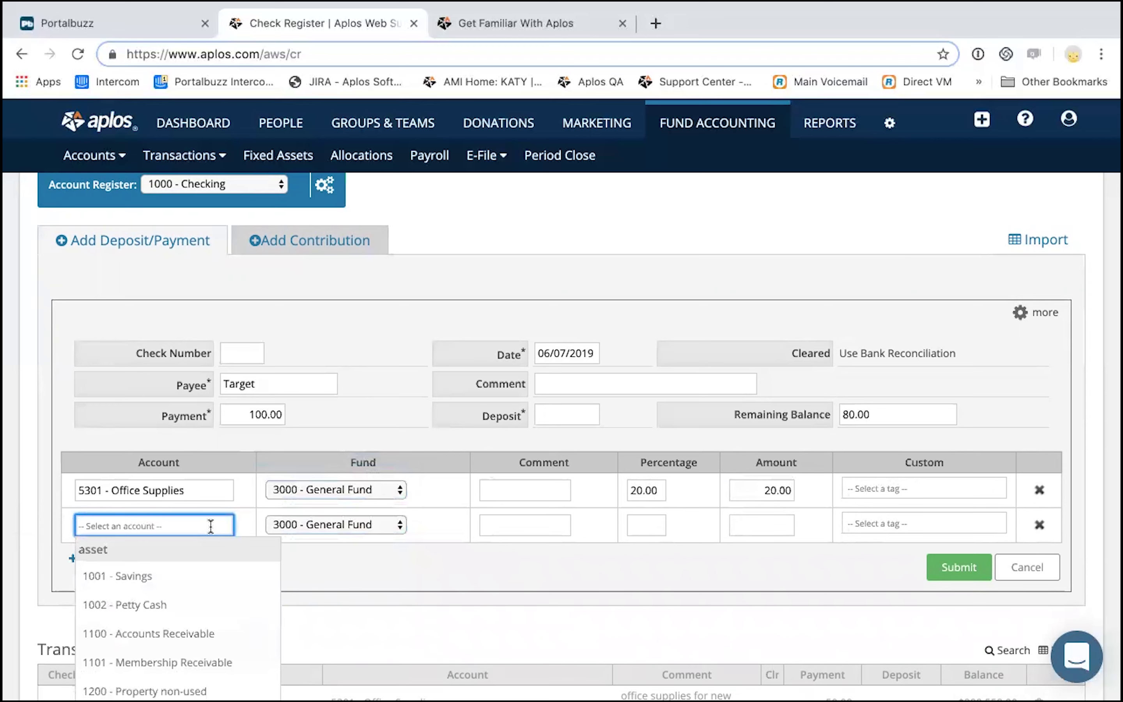
{"action": "scroll", "coordinate": [211, 526], "scroll_direction": "down", "scroll_amount": 2}
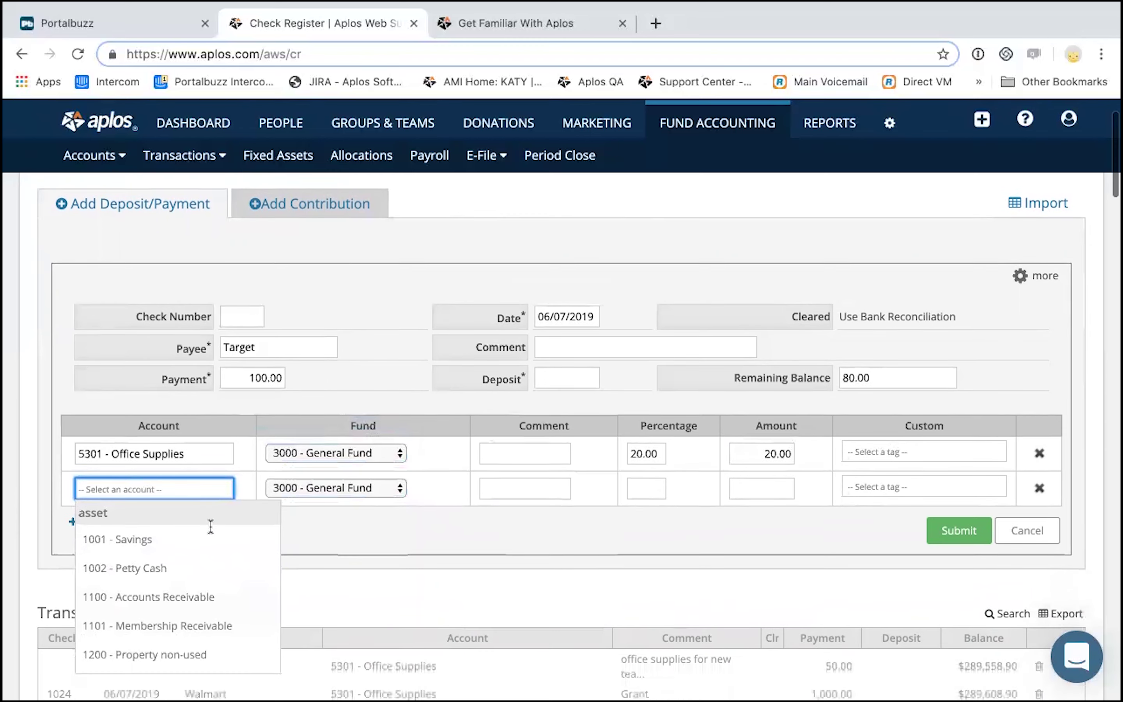
{"action": "scroll", "coordinate": [211, 537], "scroll_direction": "down", "scroll_amount": 6}
{"action": "scroll", "coordinate": [211, 538], "scroll_direction": "down", "scroll_amount": 8}
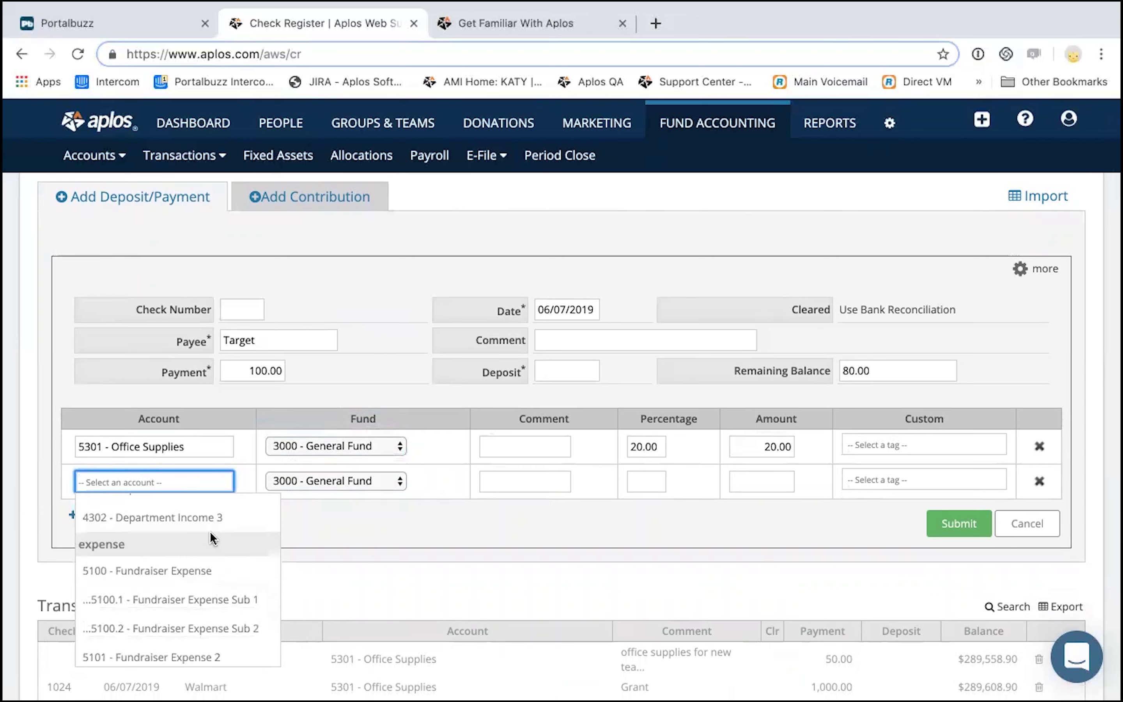
{"action": "scroll", "coordinate": [211, 539], "scroll_direction": "down", "scroll_amount": 4}
{"action": "scroll", "coordinate": [211, 539], "scroll_direction": "up", "scroll_amount": 4}
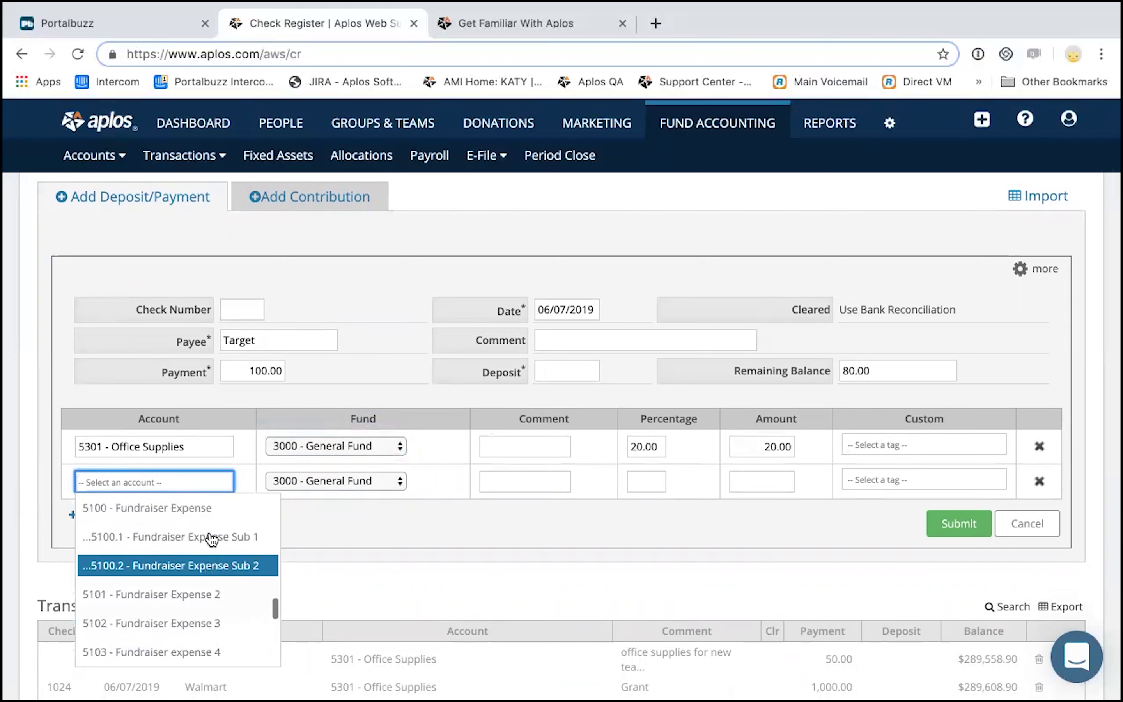
{"action": "left_click", "coordinate": [183, 581]}
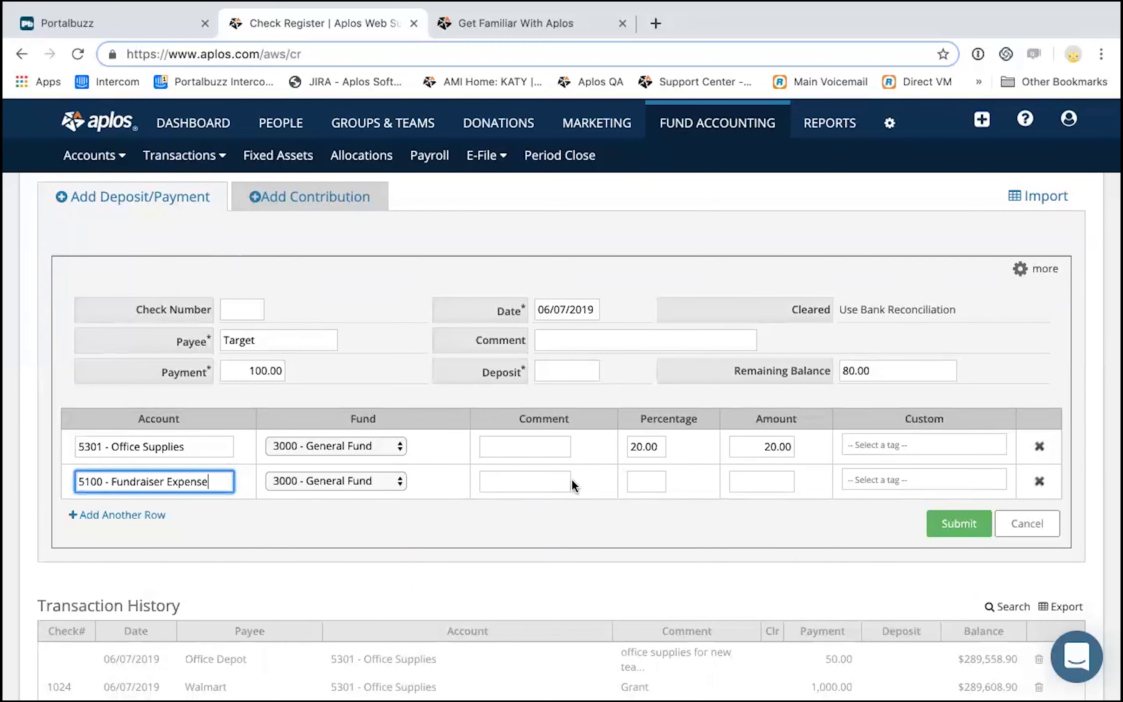
- Allocate 80.00 to the Fundraiser Expense line and submit the split Target payment
{"action": "left_click", "coordinate": [776, 480]}
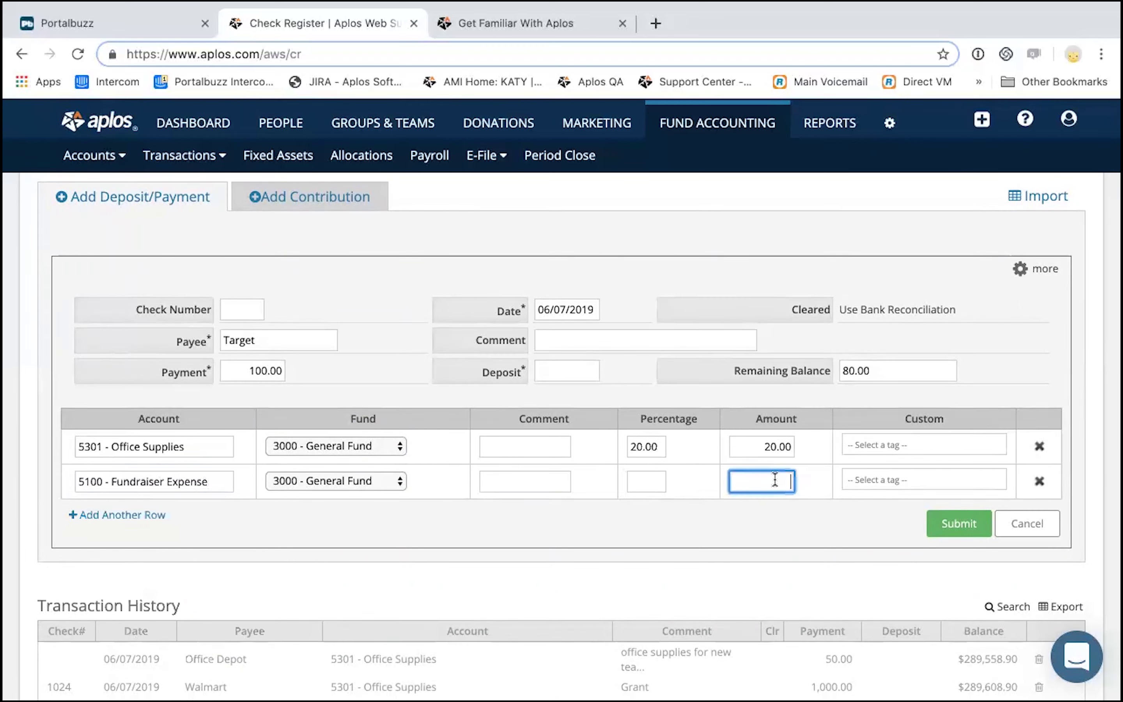
{"action": "type", "text": "80"}
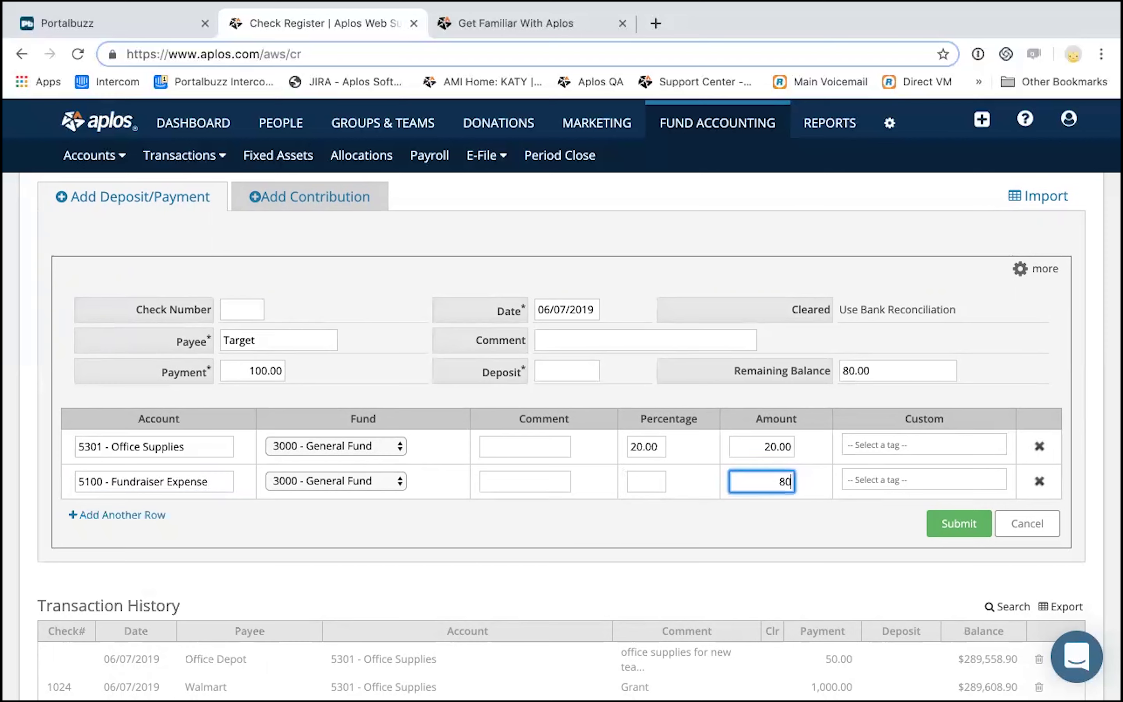
{"action": "left_click", "coordinate": [740, 513]}
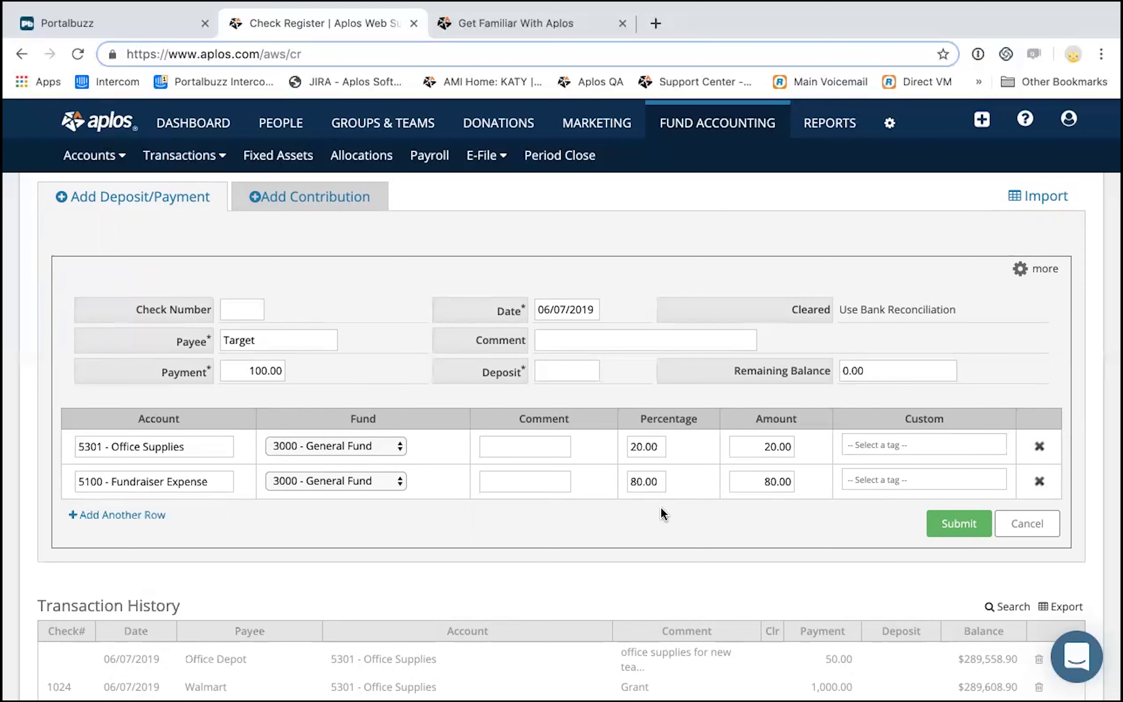
{"action": "left_click", "coordinate": [972, 522]}
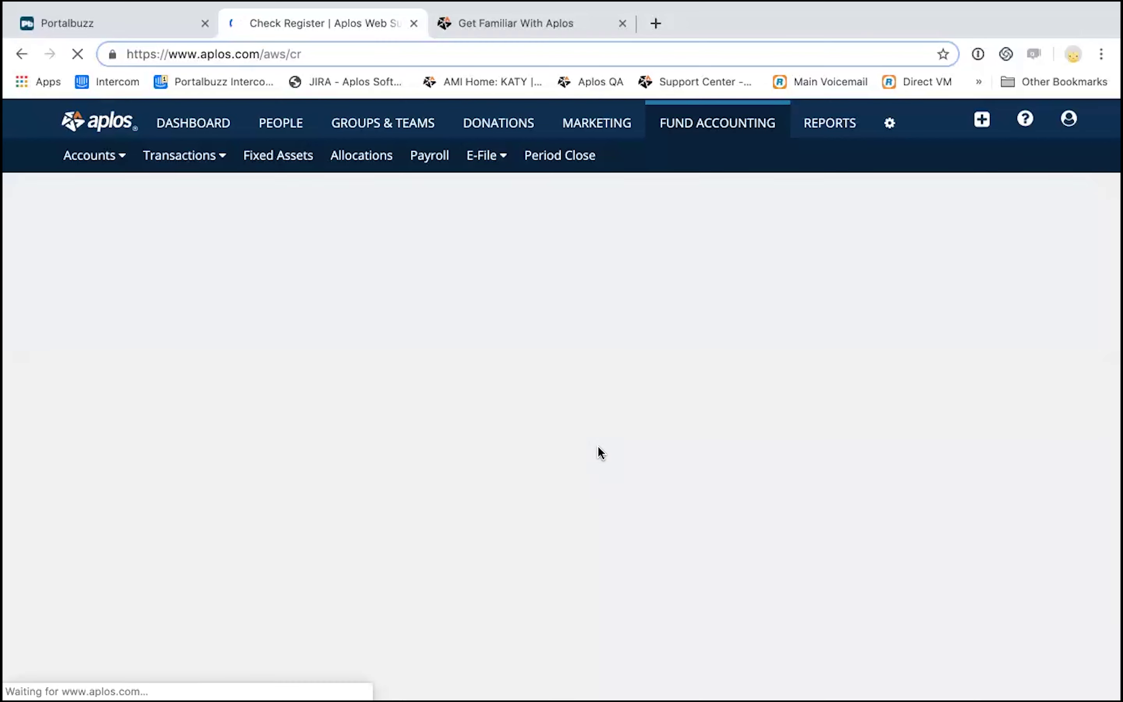
- Review the account lines of the new Target split transaction in the transaction history, and close its details
{"action": "scroll", "coordinate": [598, 446], "scroll_direction": "down", "scroll_amount": 2}
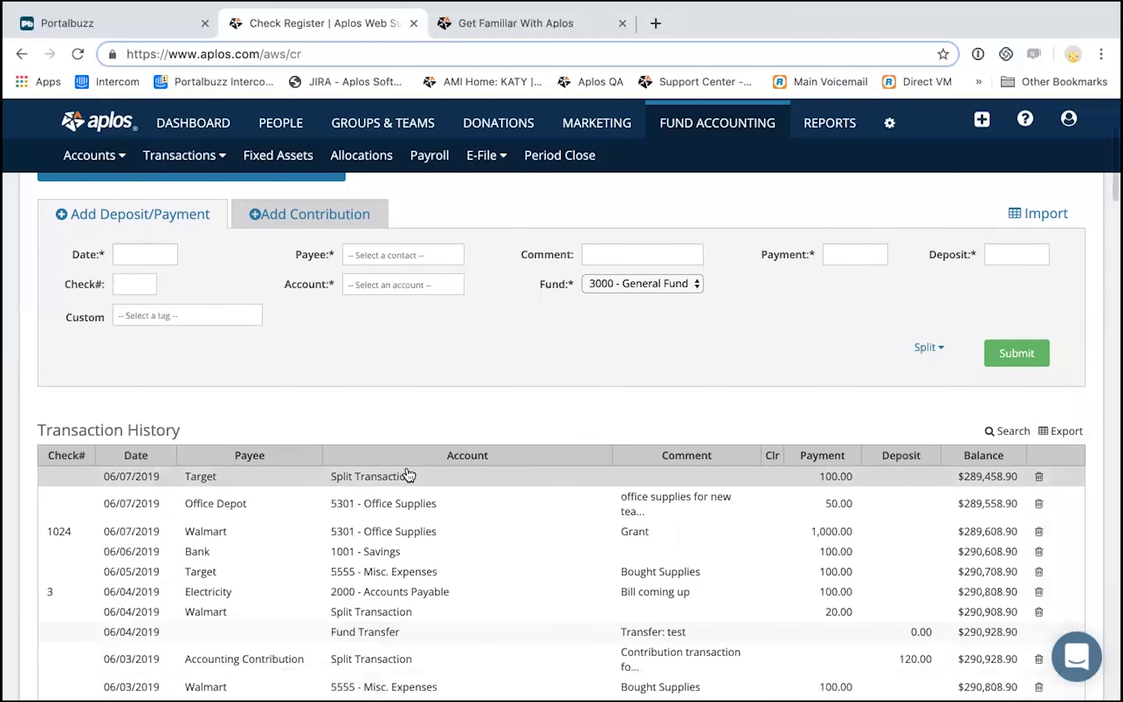
{"action": "mouse_move", "coordinate": [410, 478]}
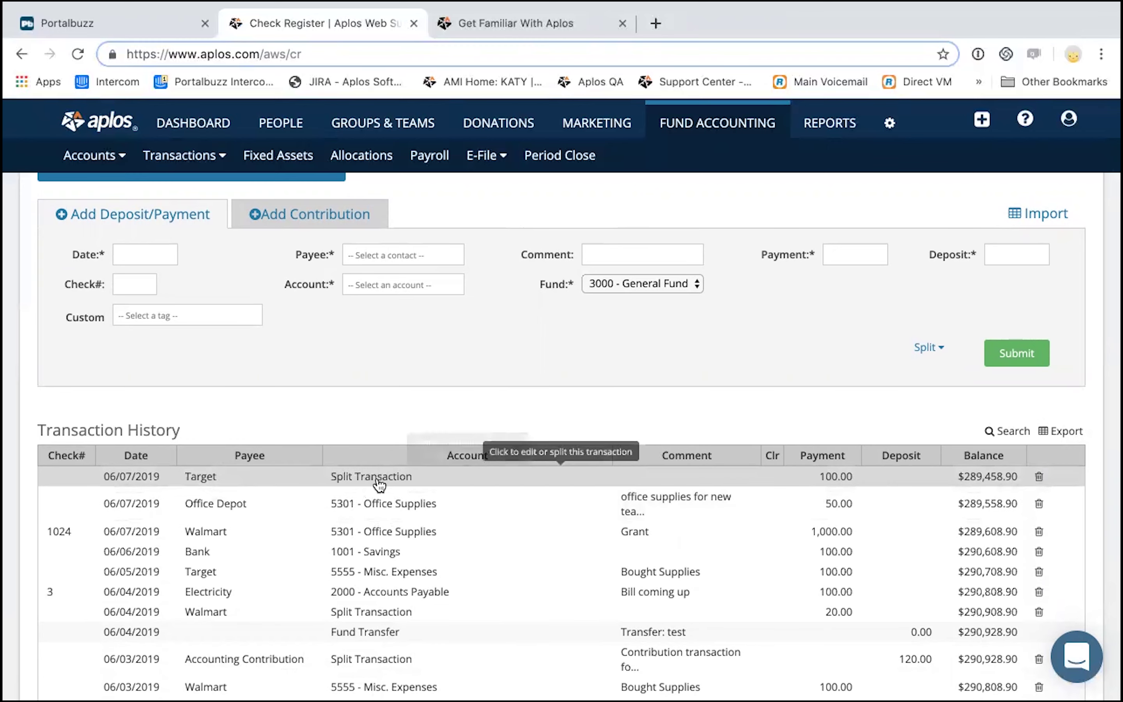
{"action": "mouse_move", "coordinate": [368, 483]}
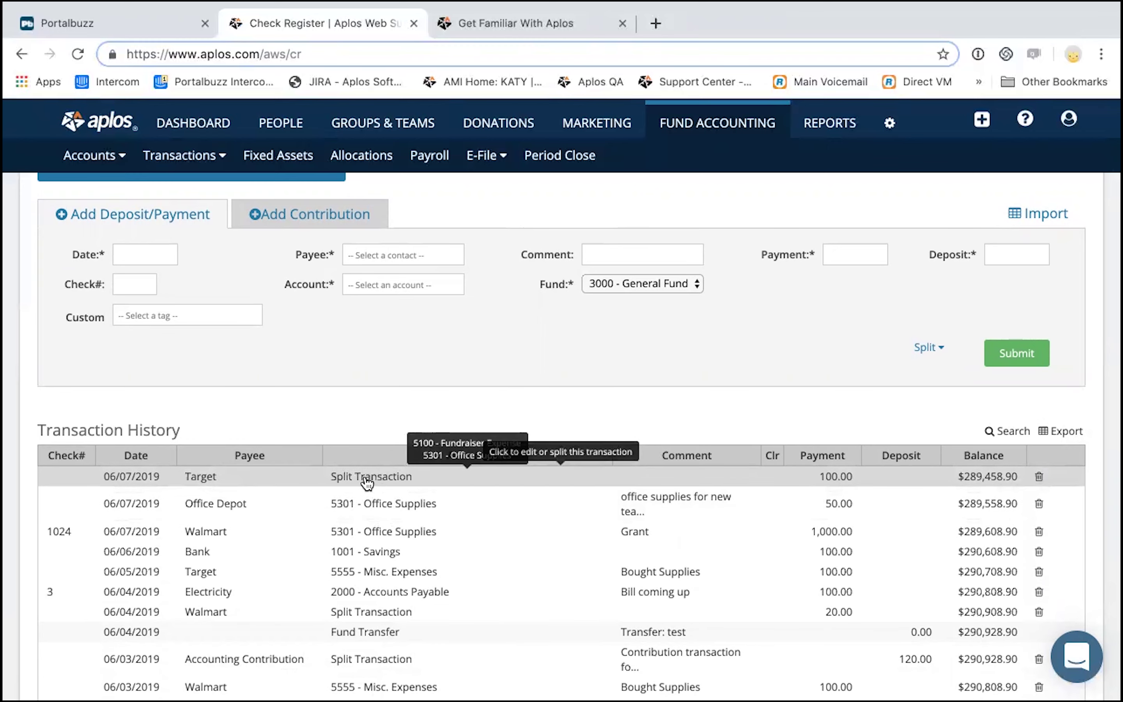
{"action": "left_click", "coordinate": [367, 483]}
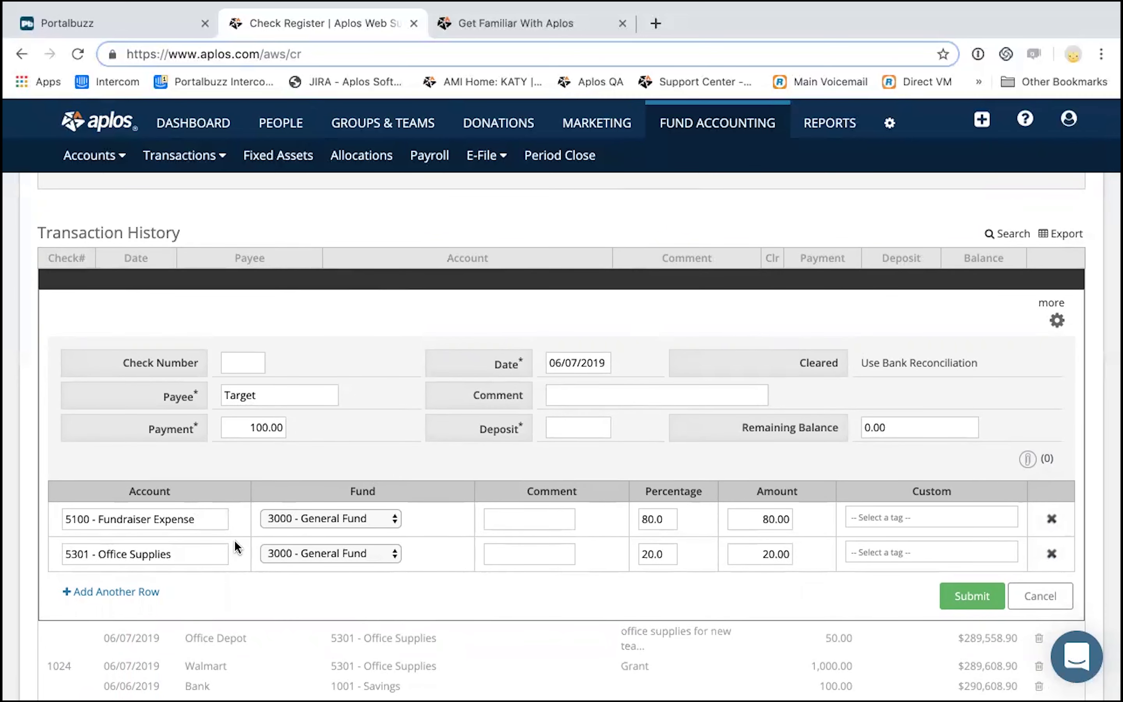
{"action": "left_click", "coordinate": [294, 281]}
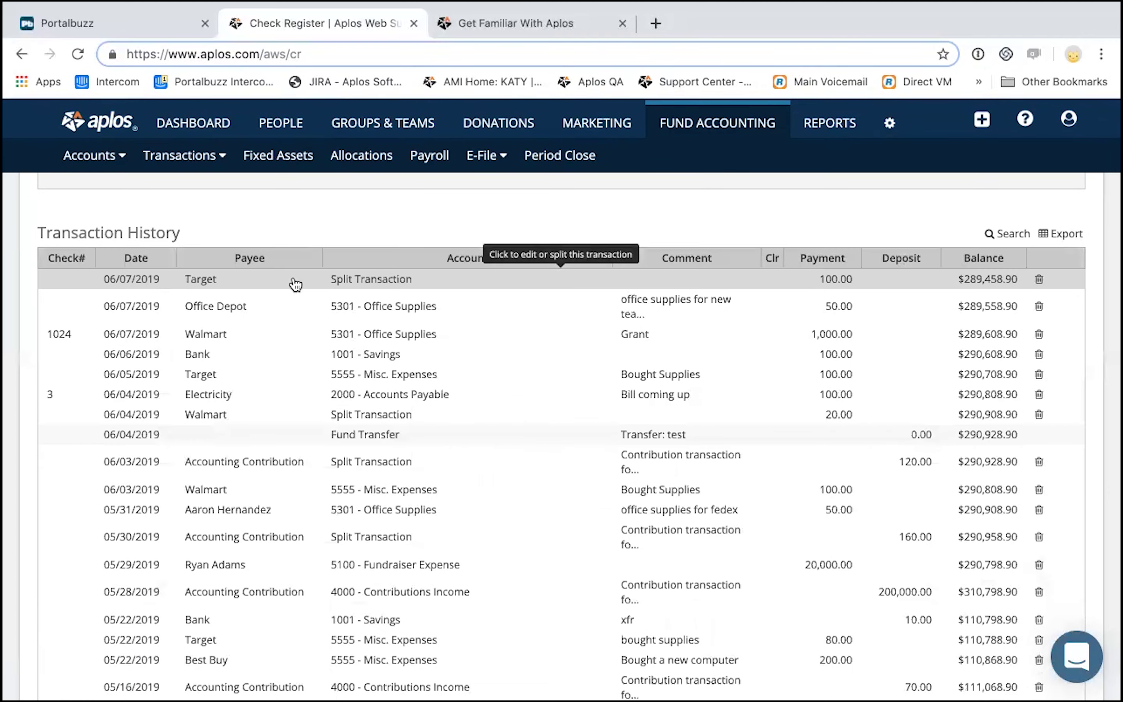
- Start a new transaction in the Checking register dated 06/07/2019 and choose the first individual contact in the list as payee
{"action": "scroll", "coordinate": [295, 284], "scroll_direction": "up", "scroll_amount": 4}
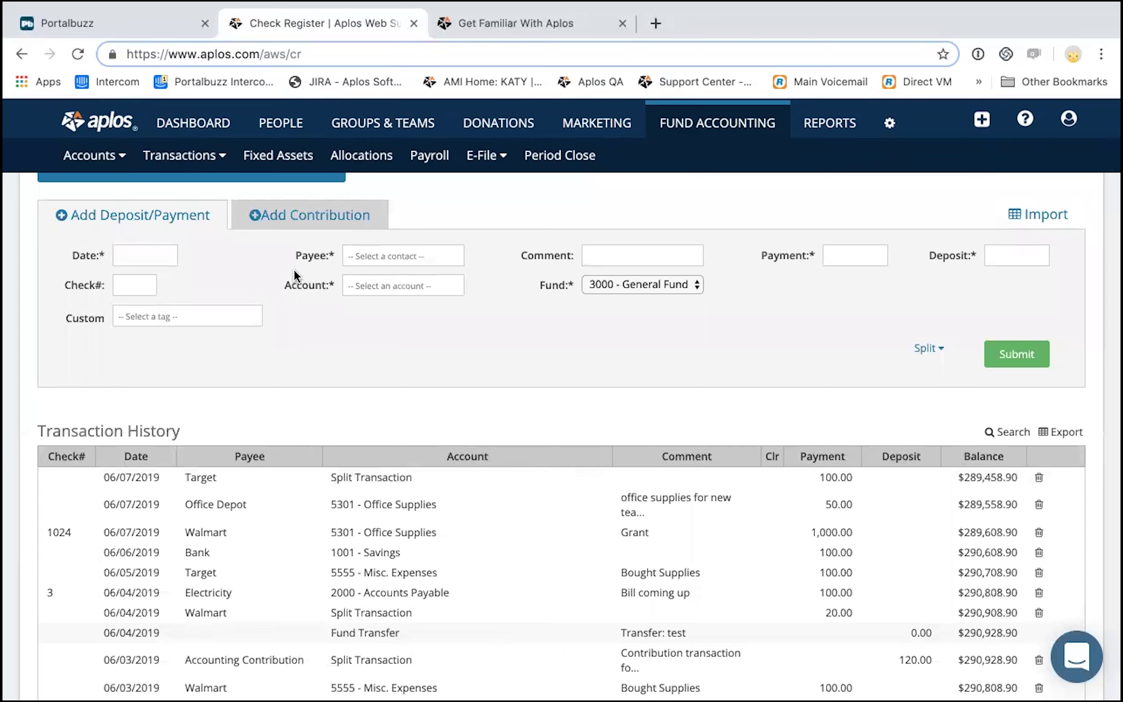
{"action": "scroll", "coordinate": [296, 275], "scroll_direction": "up", "scroll_amount": 2}
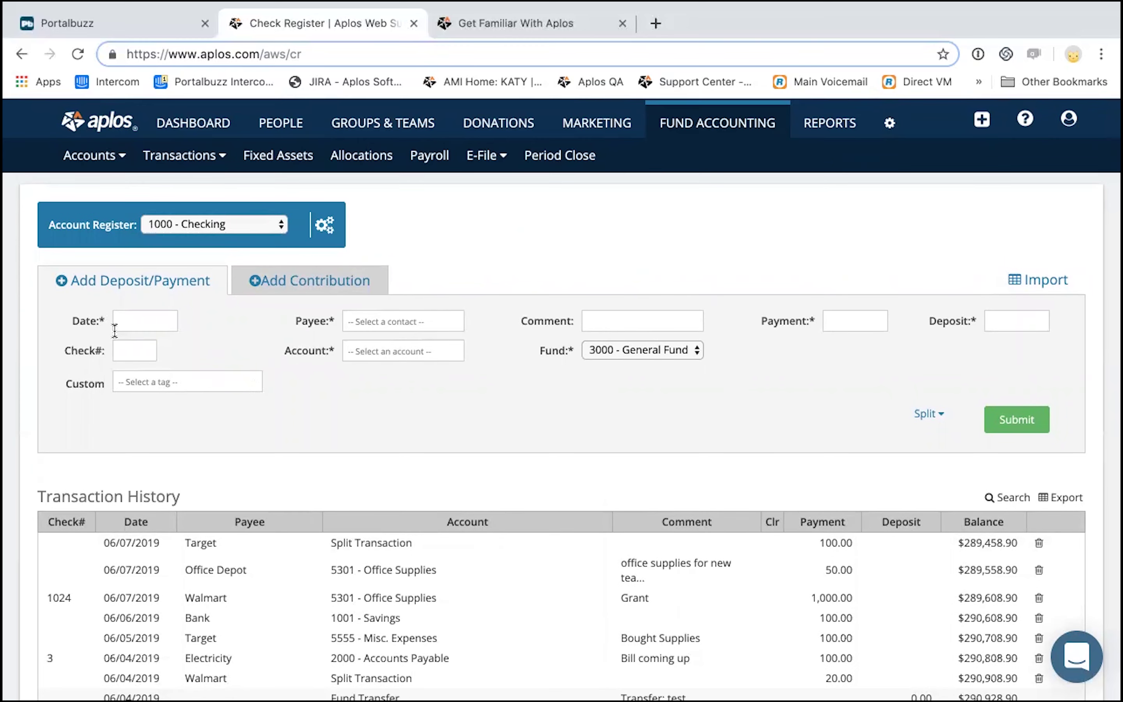
{"action": "left_click", "coordinate": [140, 321]}
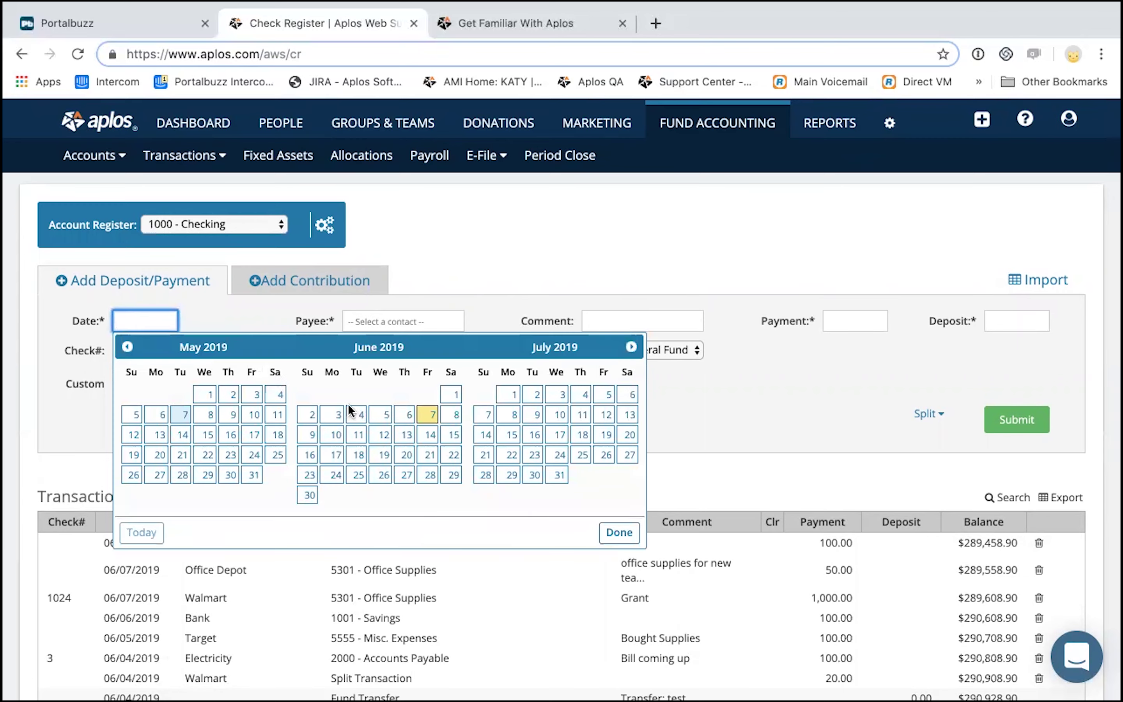
{"action": "left_click", "coordinate": [428, 414]}
{"action": "left_click", "coordinate": [388, 319]}
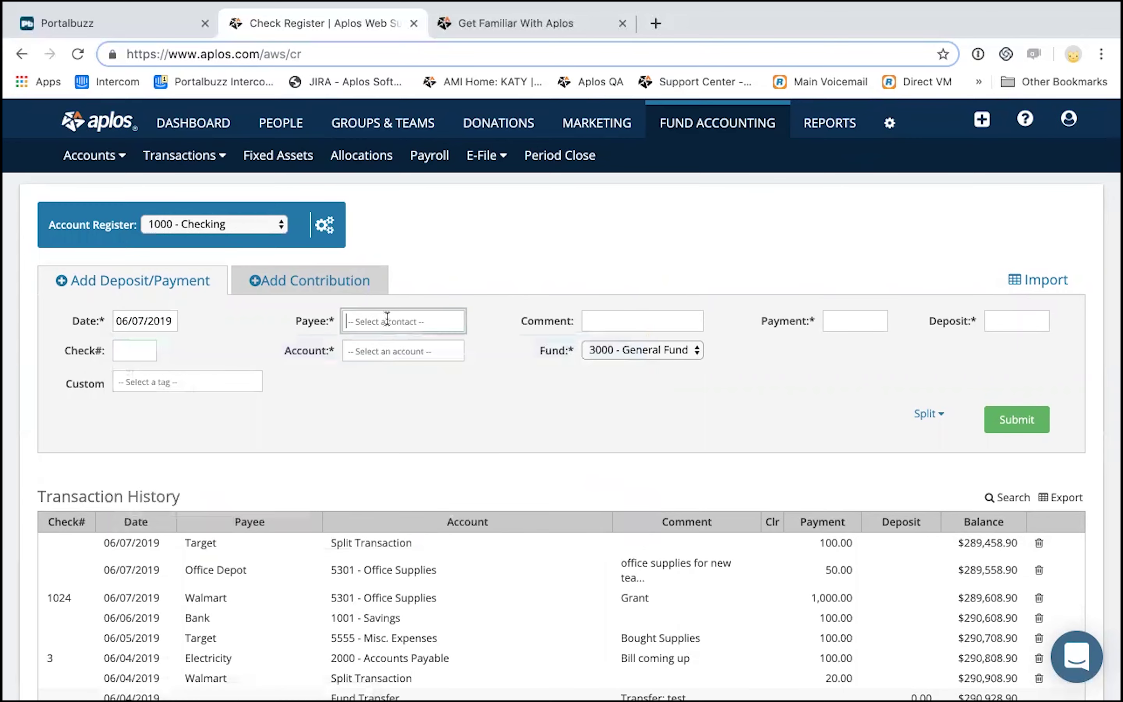
{"action": "type", "text": "K"}
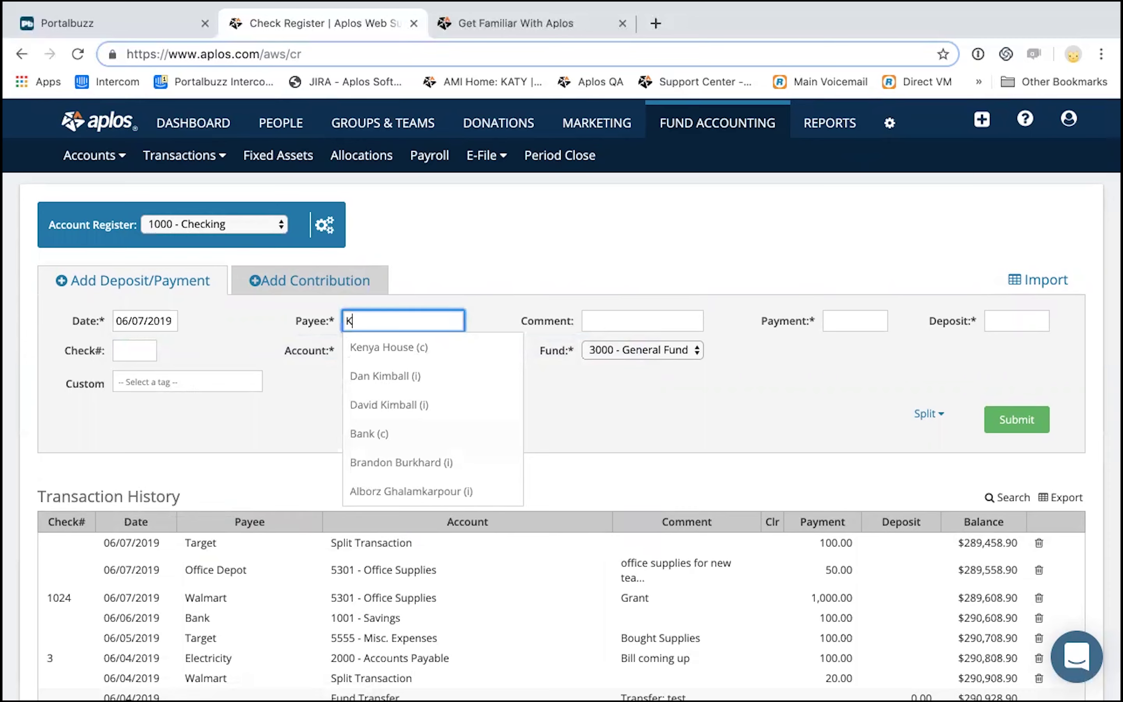
{"action": "key", "text": "BackSpace"}
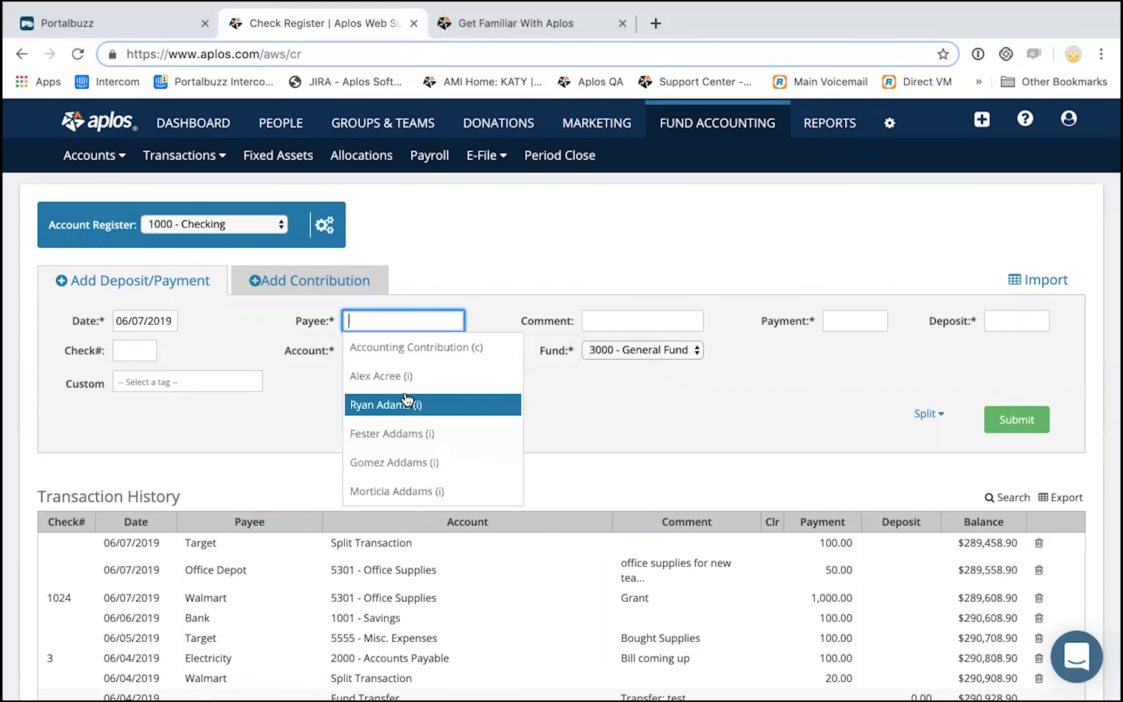
{"action": "scroll", "coordinate": [408, 398], "scroll_direction": "down", "scroll_amount": 3}
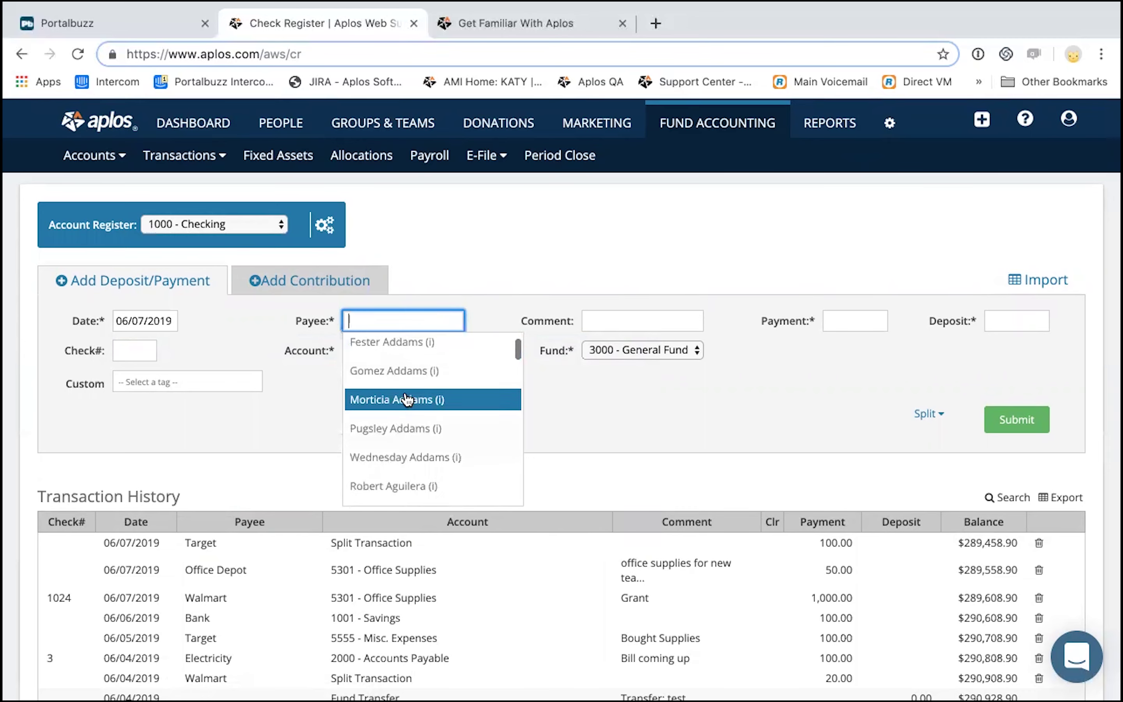
{"action": "scroll", "coordinate": [397, 387], "scroll_direction": "up", "scroll_amount": 3}
{"action": "left_click", "coordinate": [390, 378]}
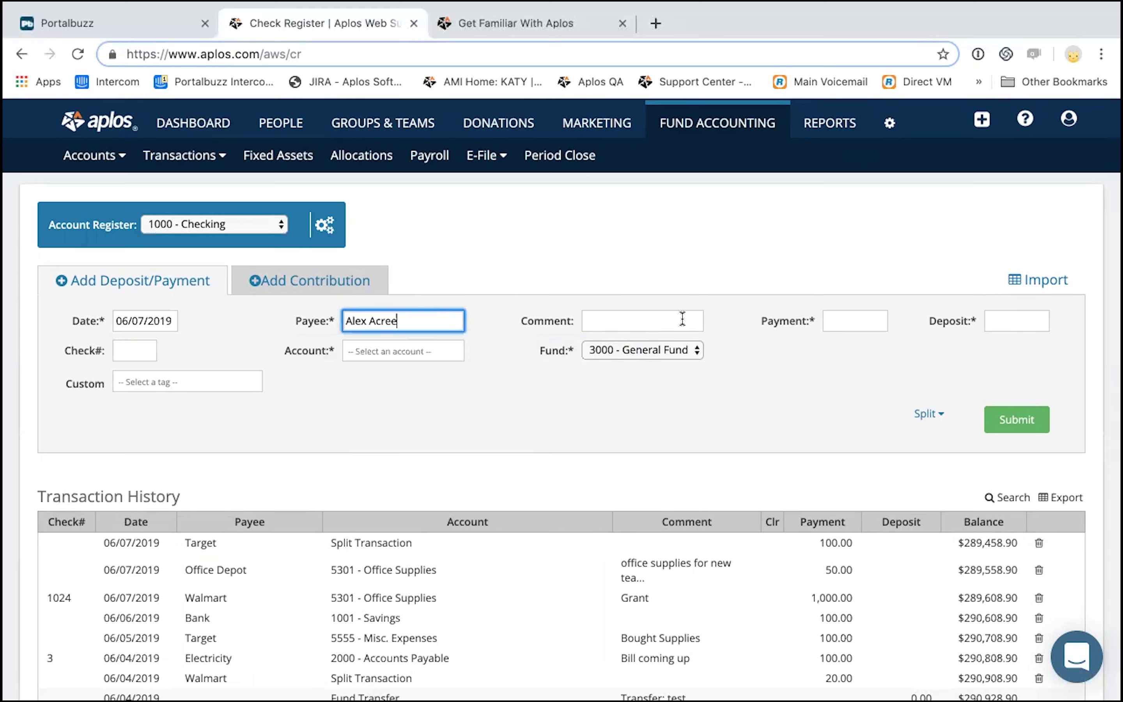
{"action": "left_click", "coordinate": [841, 367]}
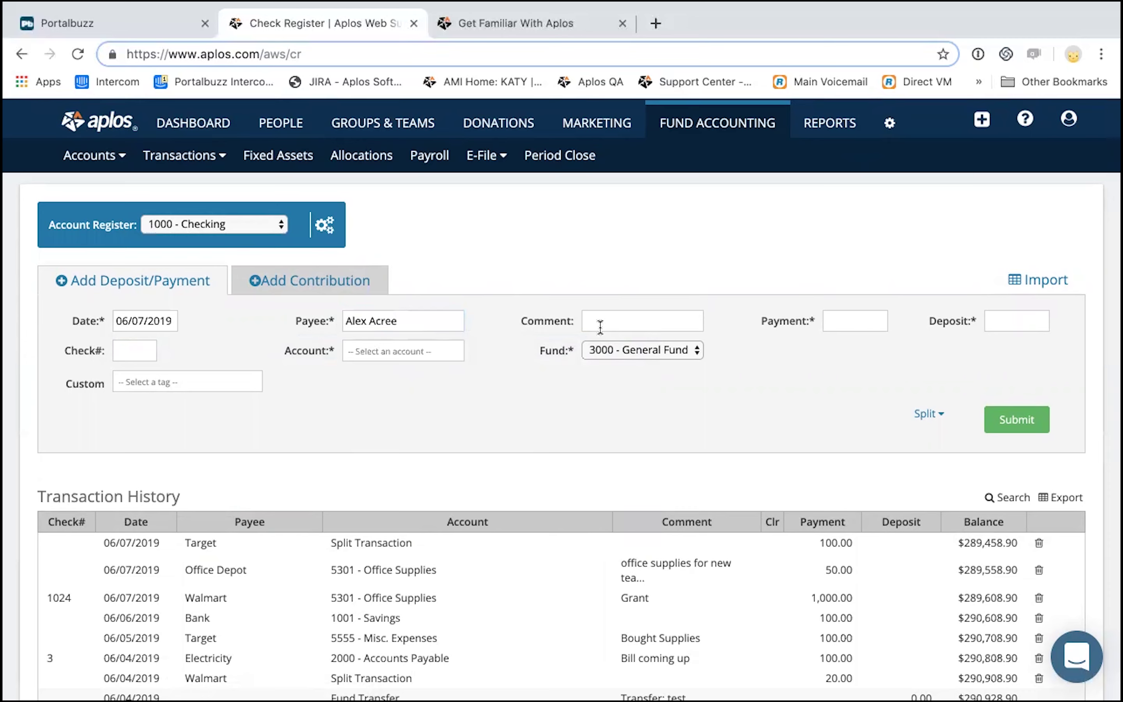
- Enter a 50.00 deposit assigned to account 4300 - Department Income under 3000 - General Fund, and submit it
{"action": "left_click", "coordinate": [1013, 316]}
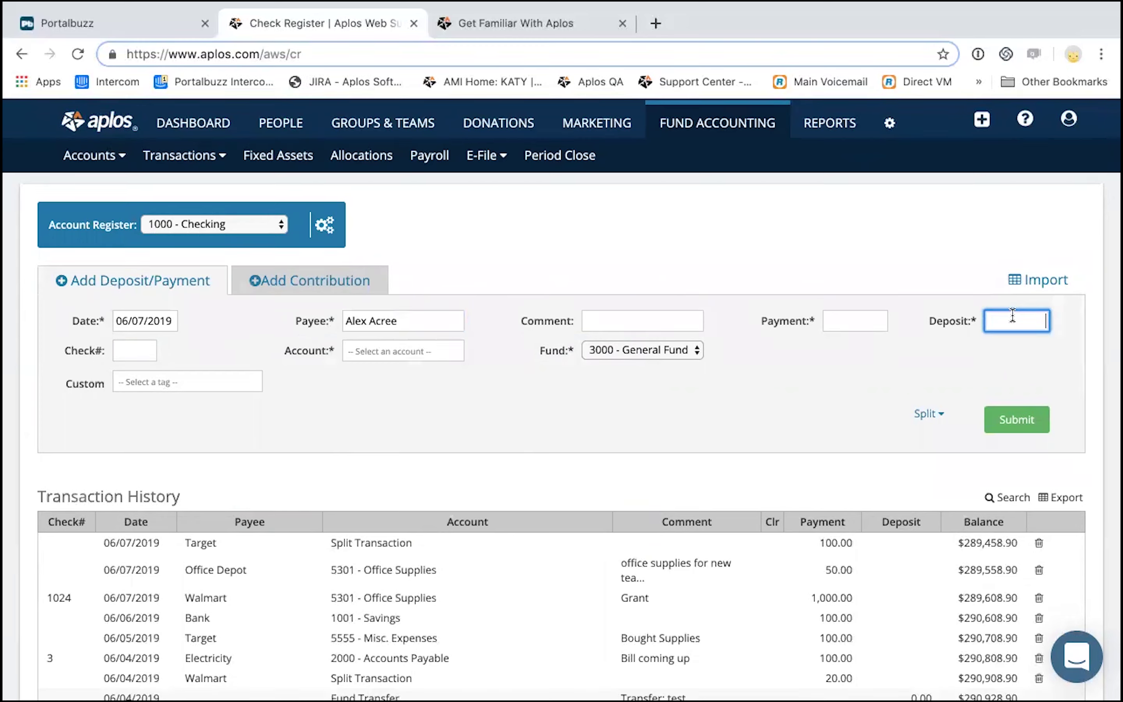
{"action": "type", "text": "50"}
{"action": "left_click", "coordinate": [399, 351]}
{"action": "scroll", "coordinate": [420, 485], "scroll_direction": "down", "scroll_amount": 10}
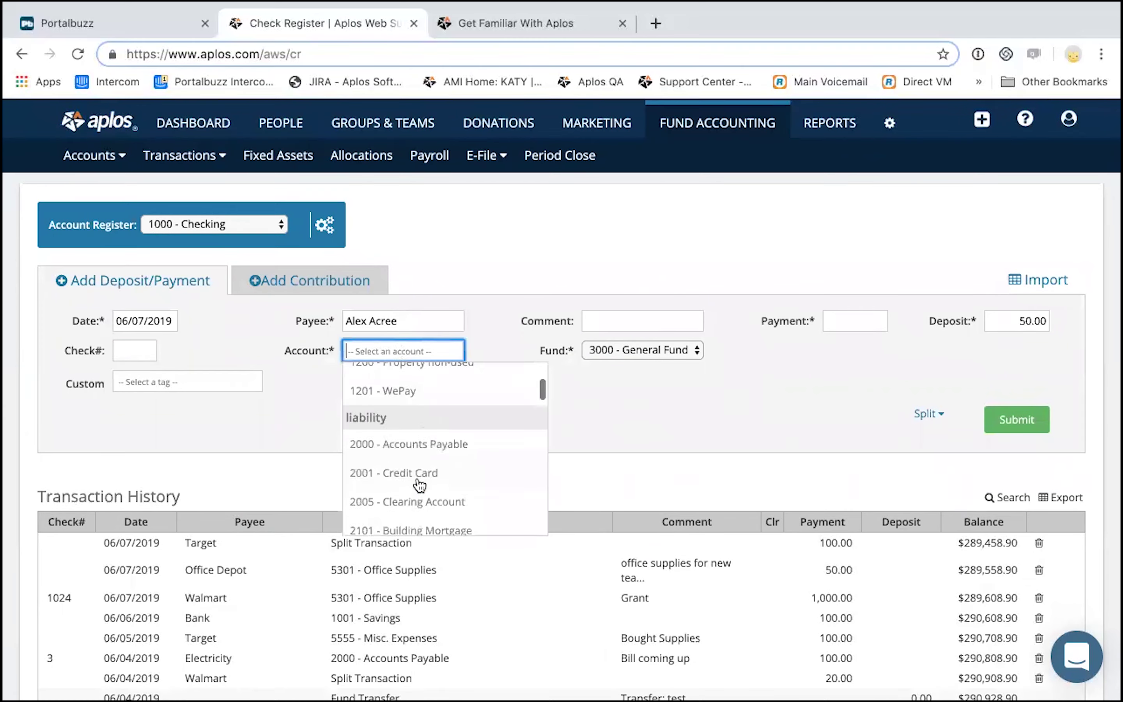
{"action": "scroll", "coordinate": [420, 485], "scroll_direction": "down", "scroll_amount": 5}
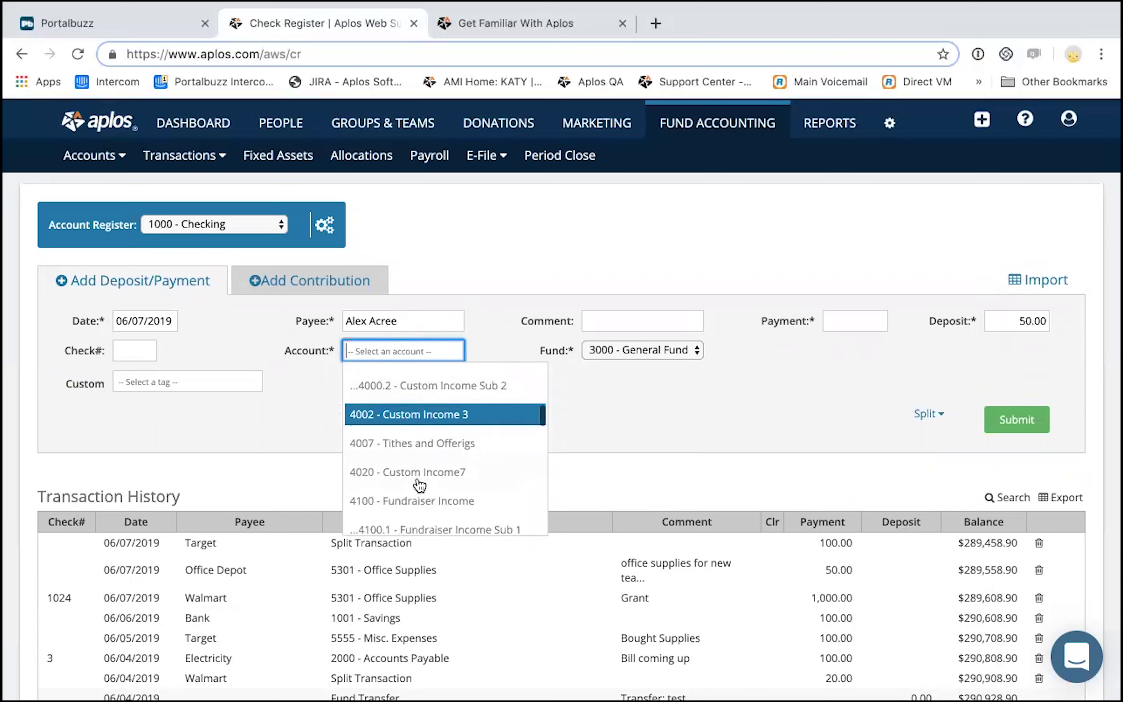
{"action": "scroll", "coordinate": [420, 485], "scroll_direction": "down", "scroll_amount": 5}
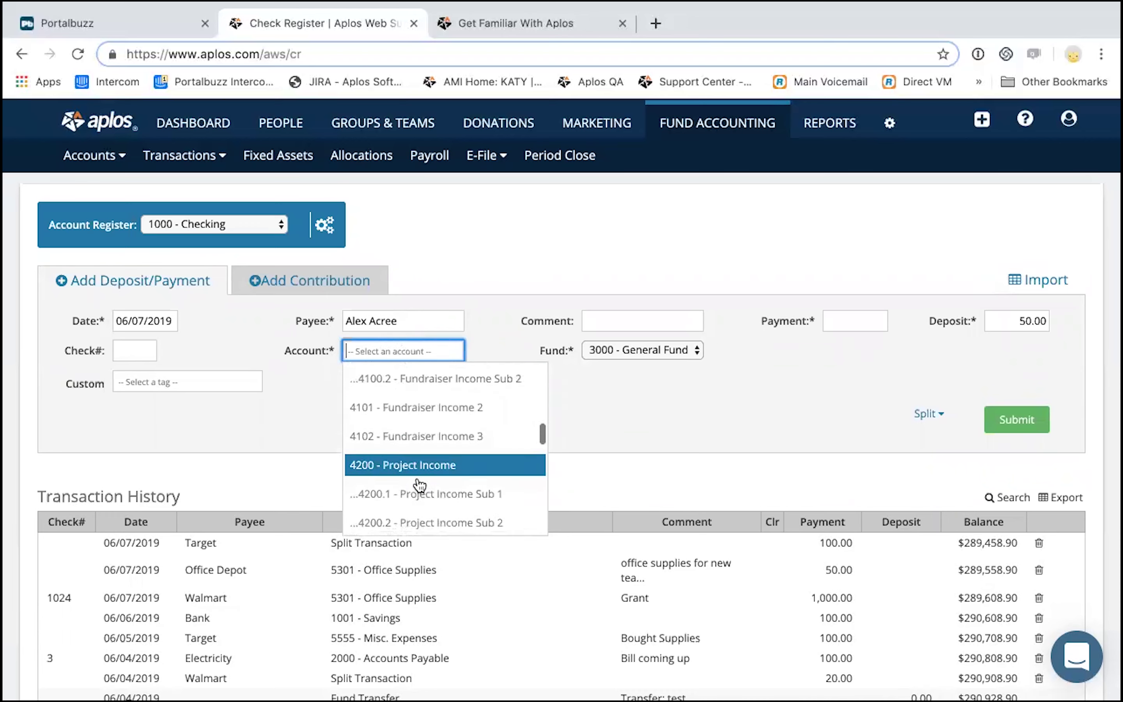
{"action": "scroll", "coordinate": [420, 485], "scroll_direction": "down", "scroll_amount": 3}
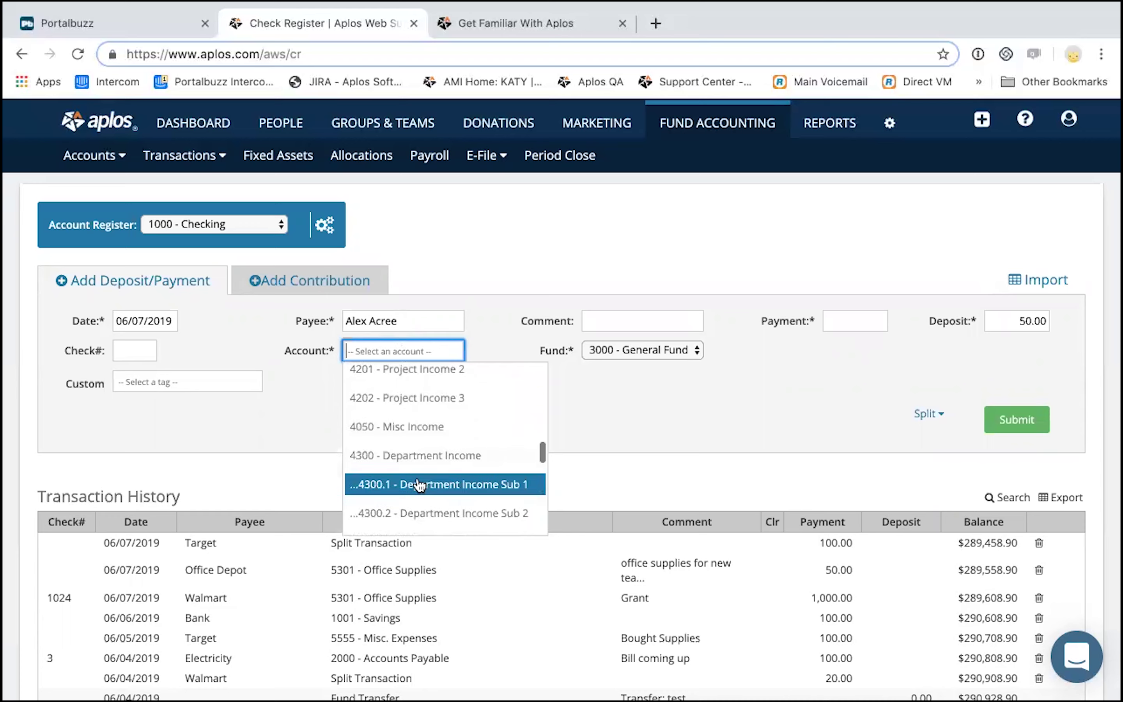
{"action": "scroll", "coordinate": [418, 478], "scroll_direction": "up", "scroll_amount": 3}
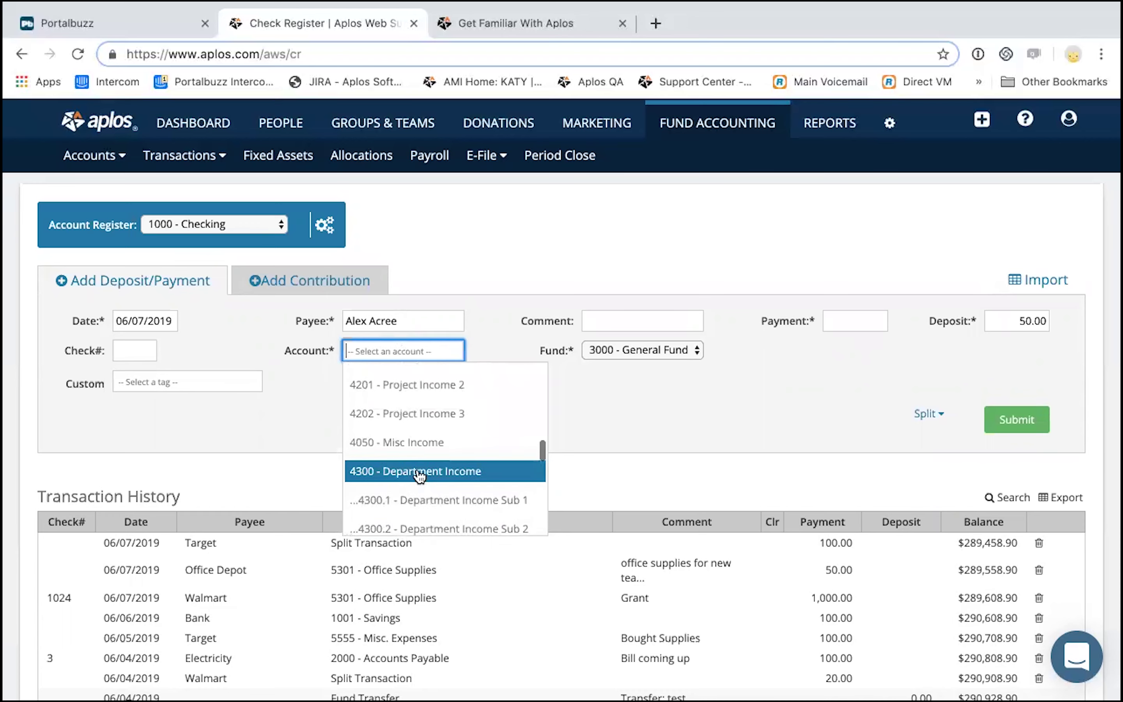
{"action": "left_click", "coordinate": [416, 471]}
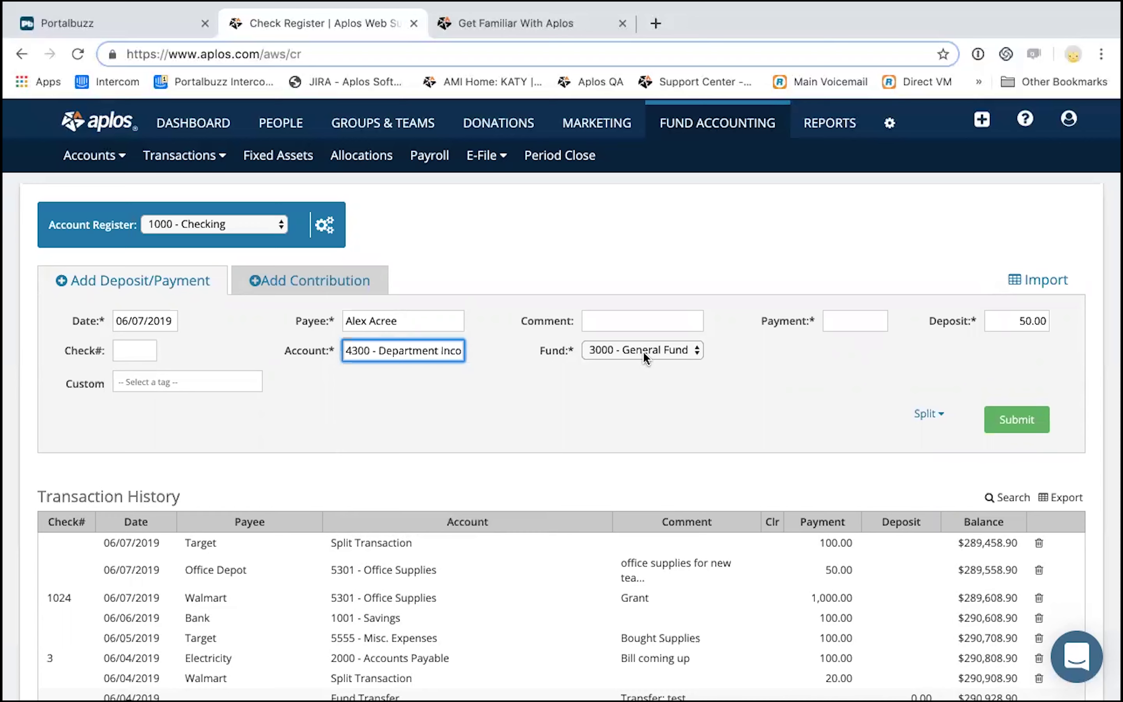
{"action": "left_click", "coordinate": [799, 373]}
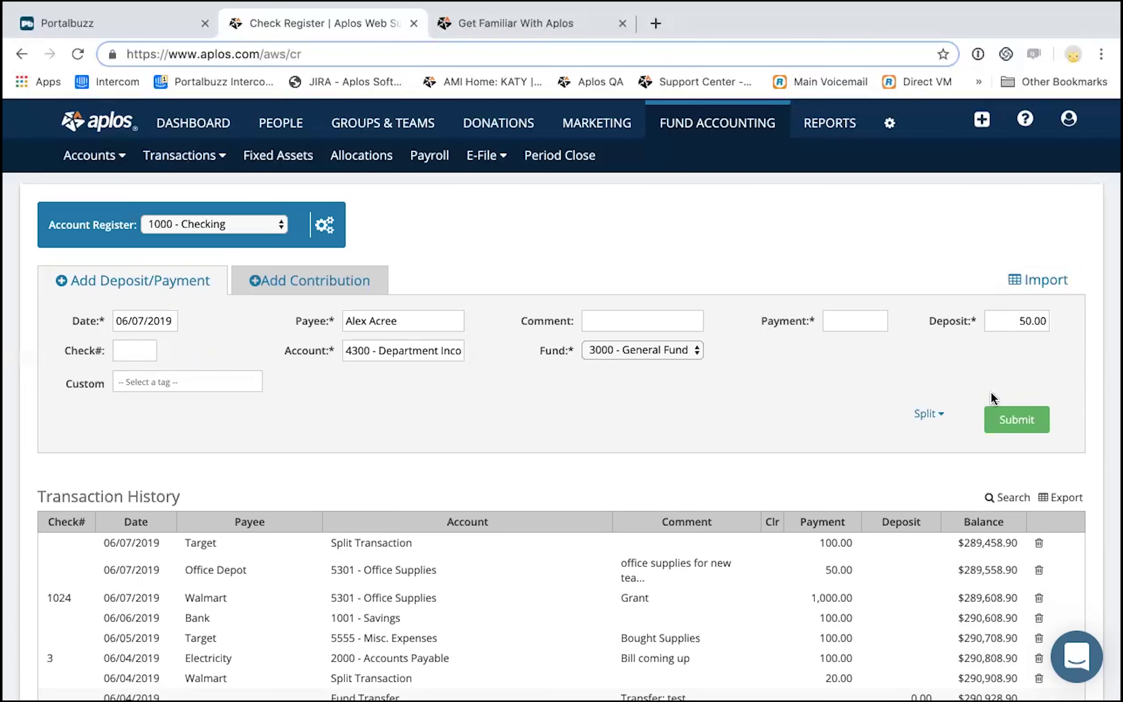
{"action": "left_click", "coordinate": [1016, 424]}
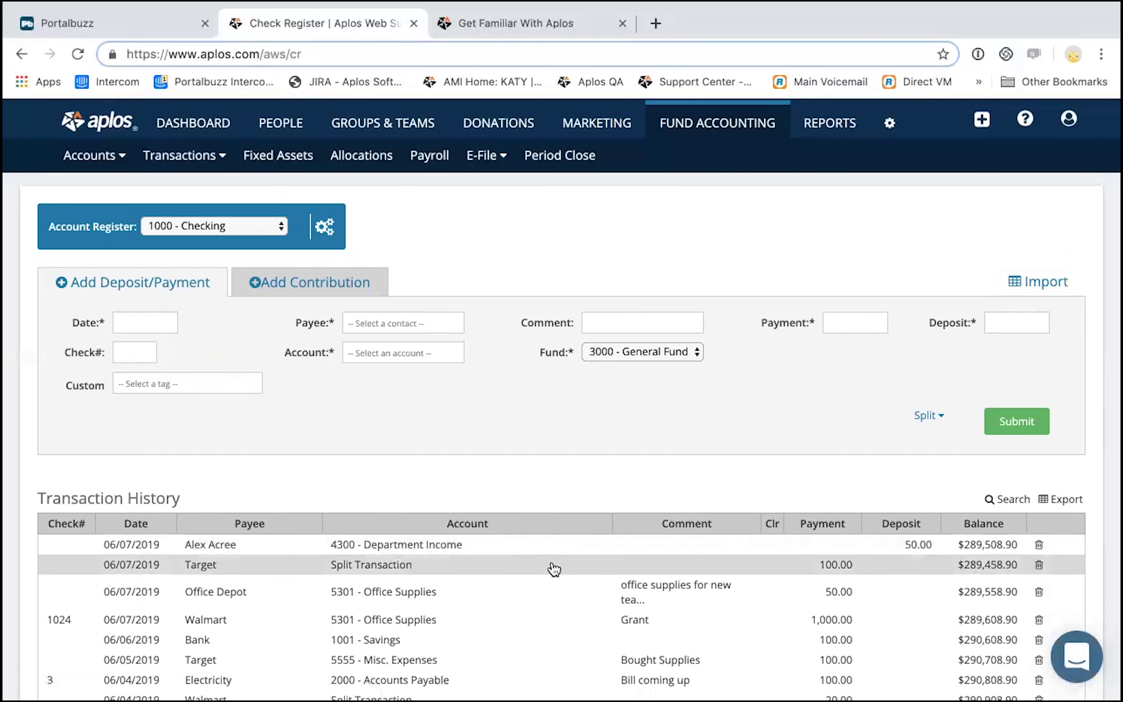
{"action": "scroll", "coordinate": [553, 568], "scroll_direction": "down", "scroll_amount": 1}
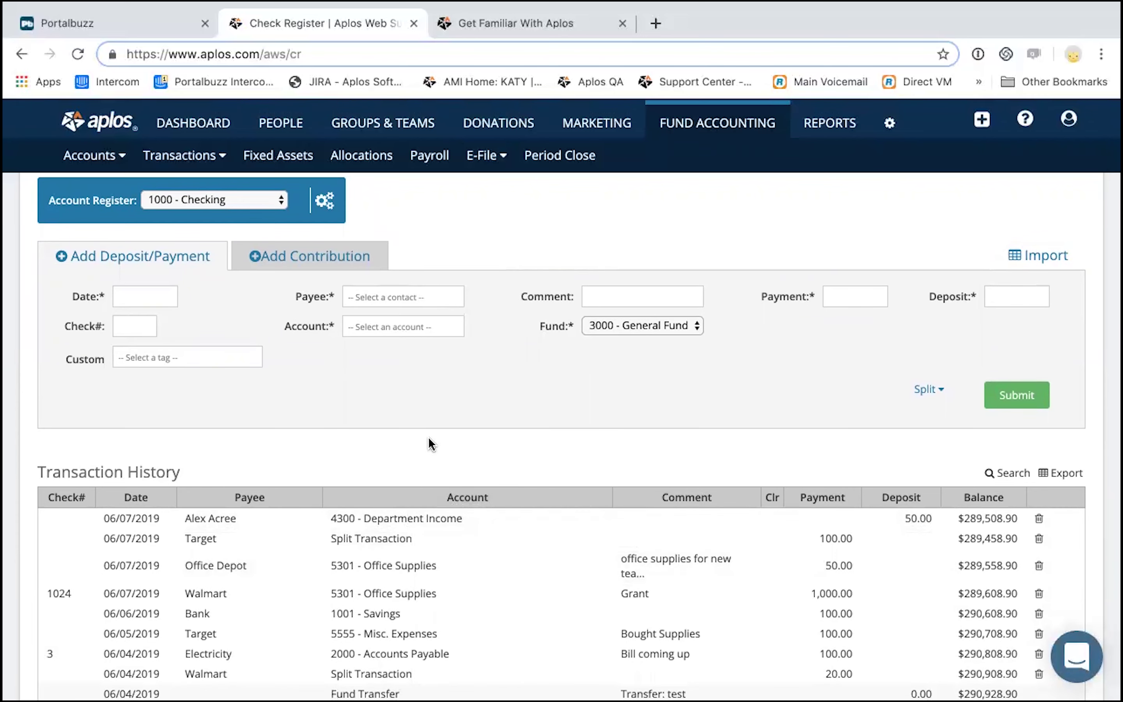
{"action": "scroll", "coordinate": [431, 443], "scroll_direction": "up", "scroll_amount": 1}
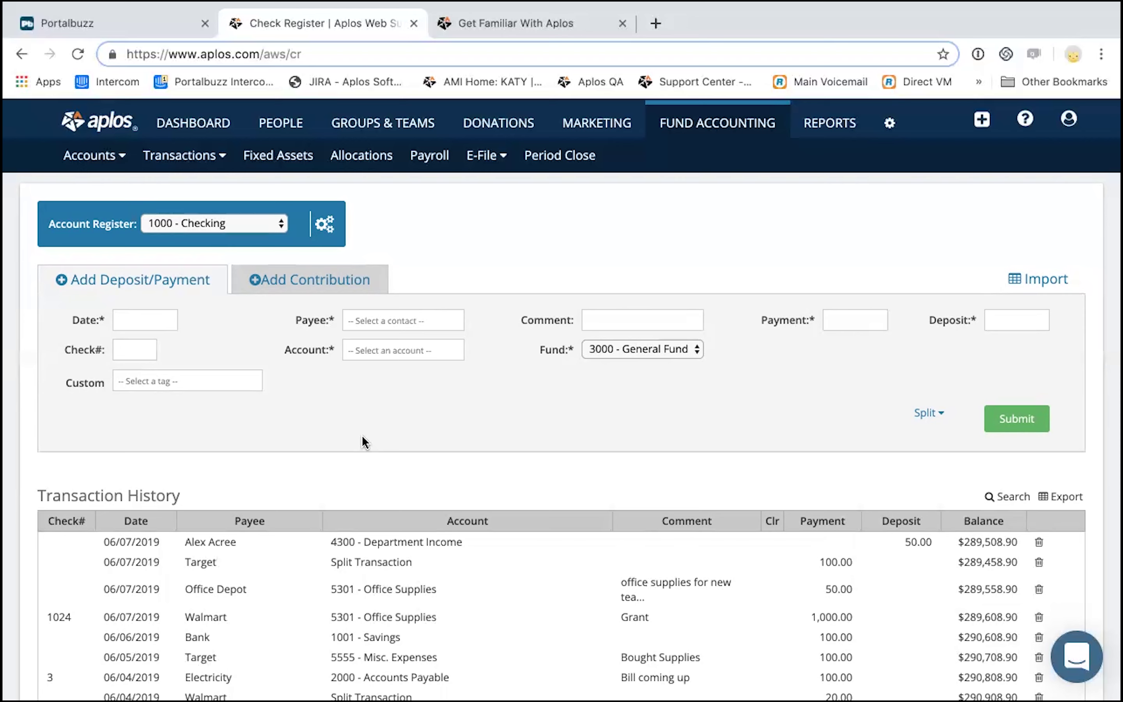
{"action": "scroll", "coordinate": [366, 443], "scroll_direction": "down", "scroll_amount": 1}
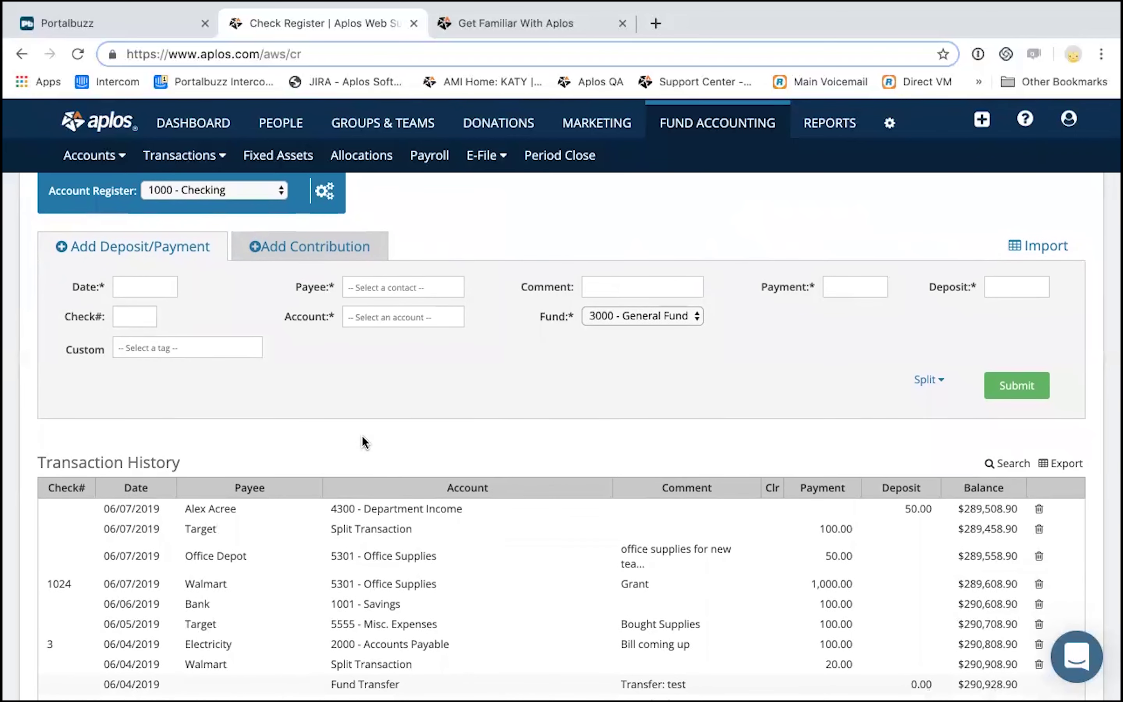
{"action": "scroll", "coordinate": [365, 442], "scroll_direction": "up", "scroll_amount": 2}
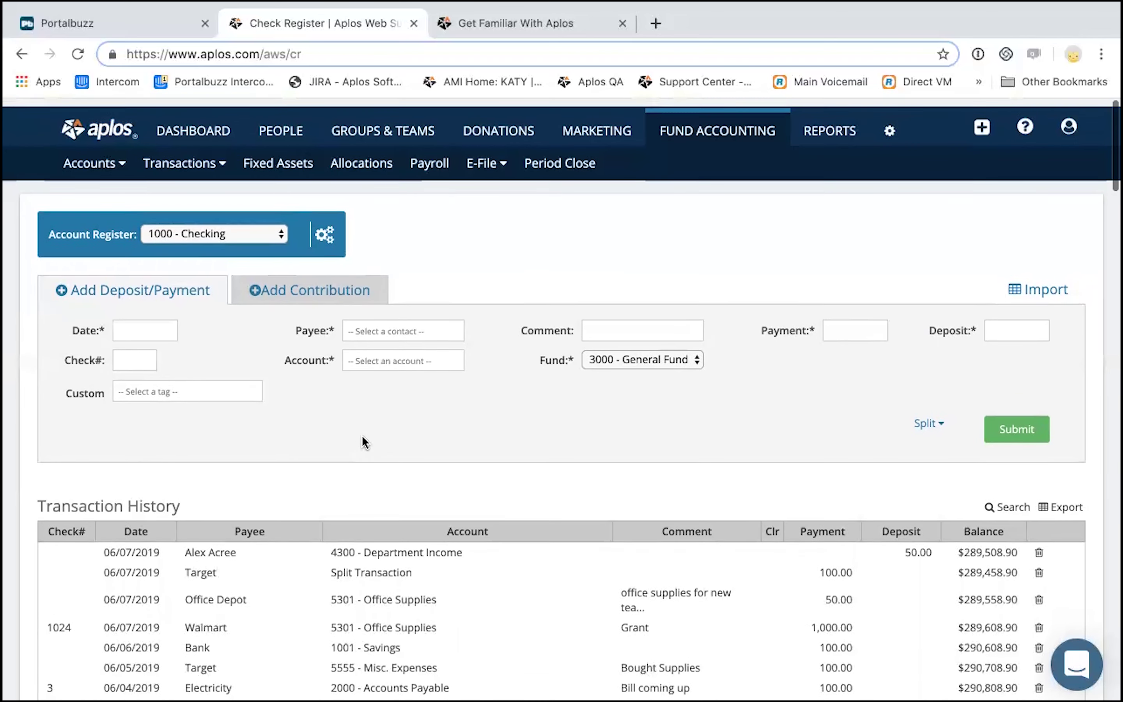
{"action": "scroll", "coordinate": [366, 443], "scroll_direction": "down", "scroll_amount": 1}
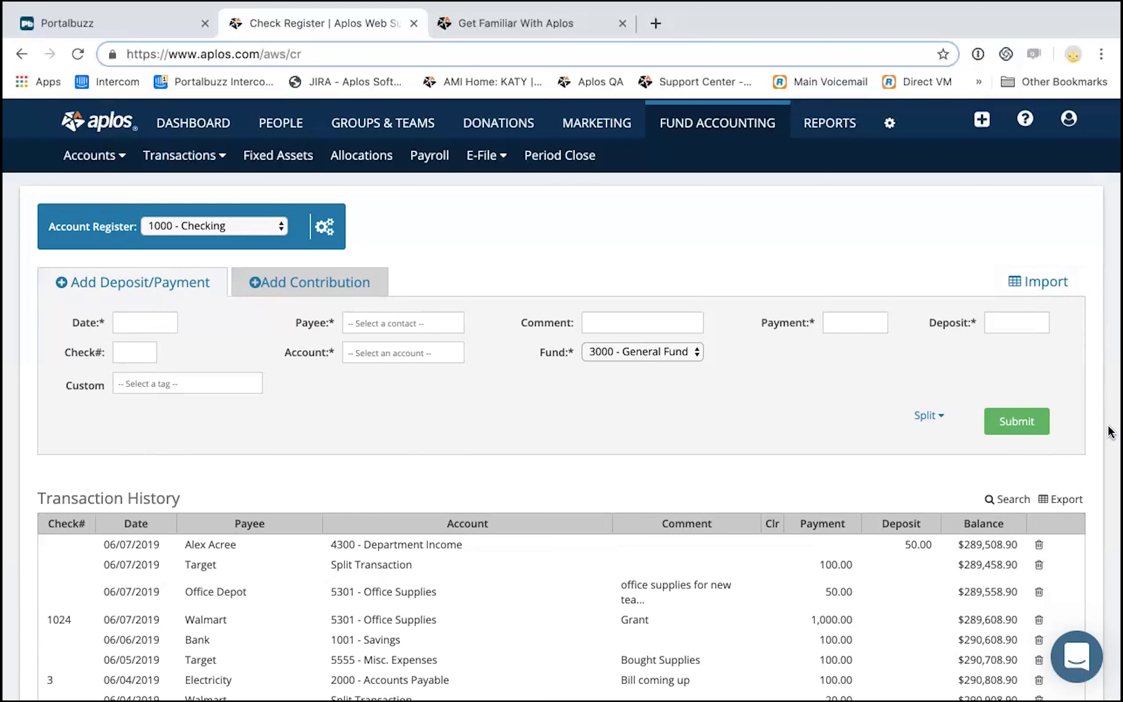
- Show the search filters of the transaction history, review the available criteria, and hide them
{"action": "scroll", "coordinate": [851, 512], "scroll_direction": "down", "scroll_amount": 1}
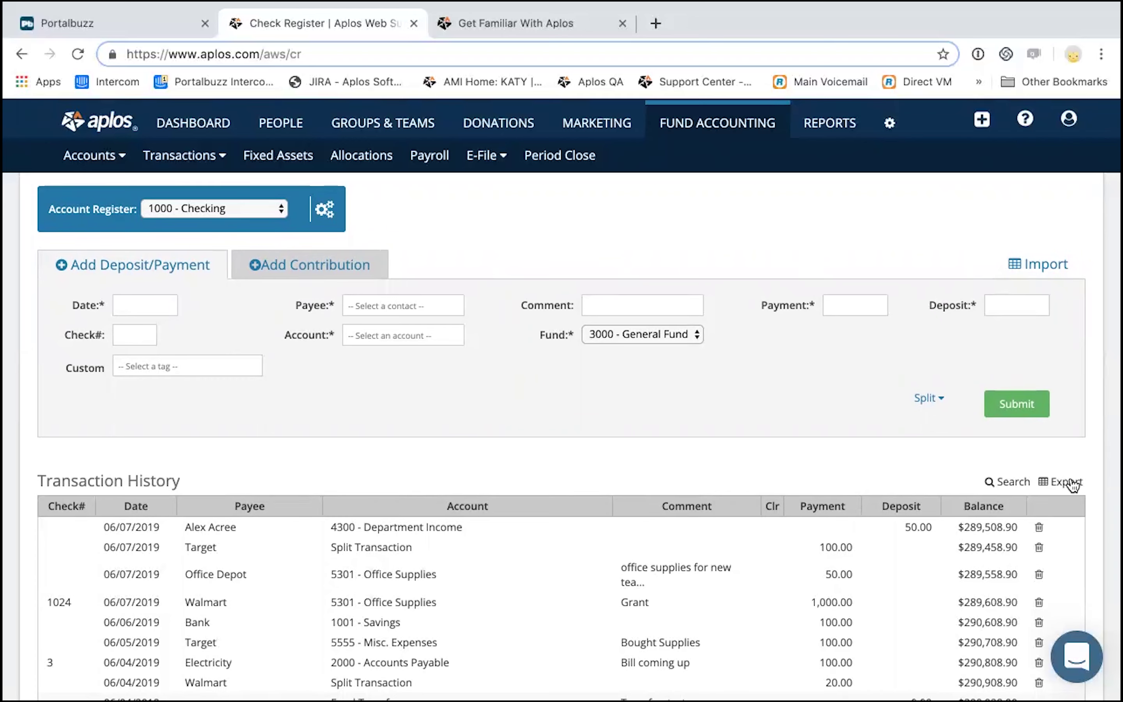
{"action": "left_click", "coordinate": [994, 488]}
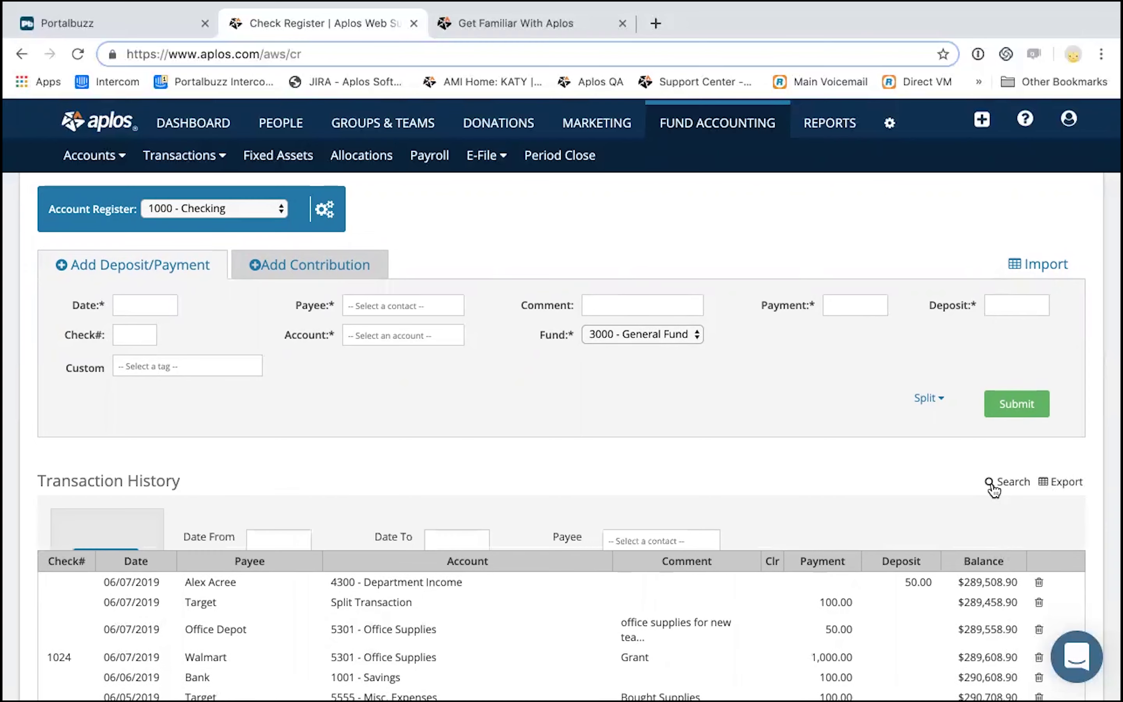
{"action": "scroll", "coordinate": [702, 534], "scroll_direction": "down", "scroll_amount": 1}
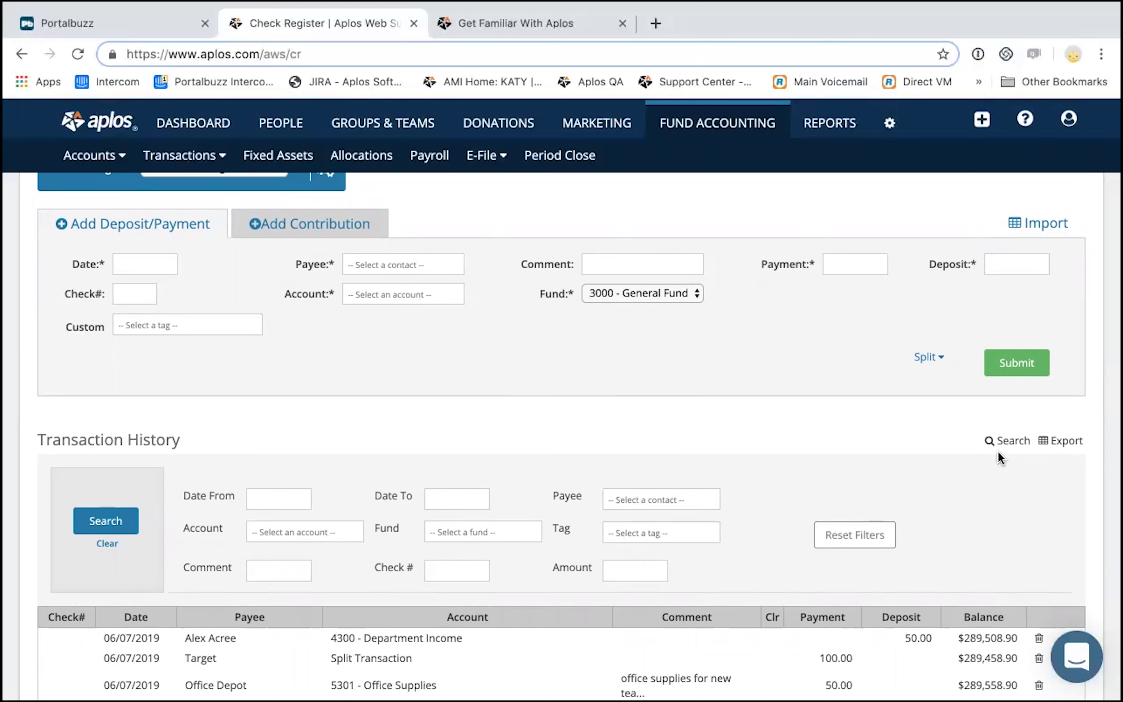
{"action": "left_click", "coordinate": [1006, 440]}
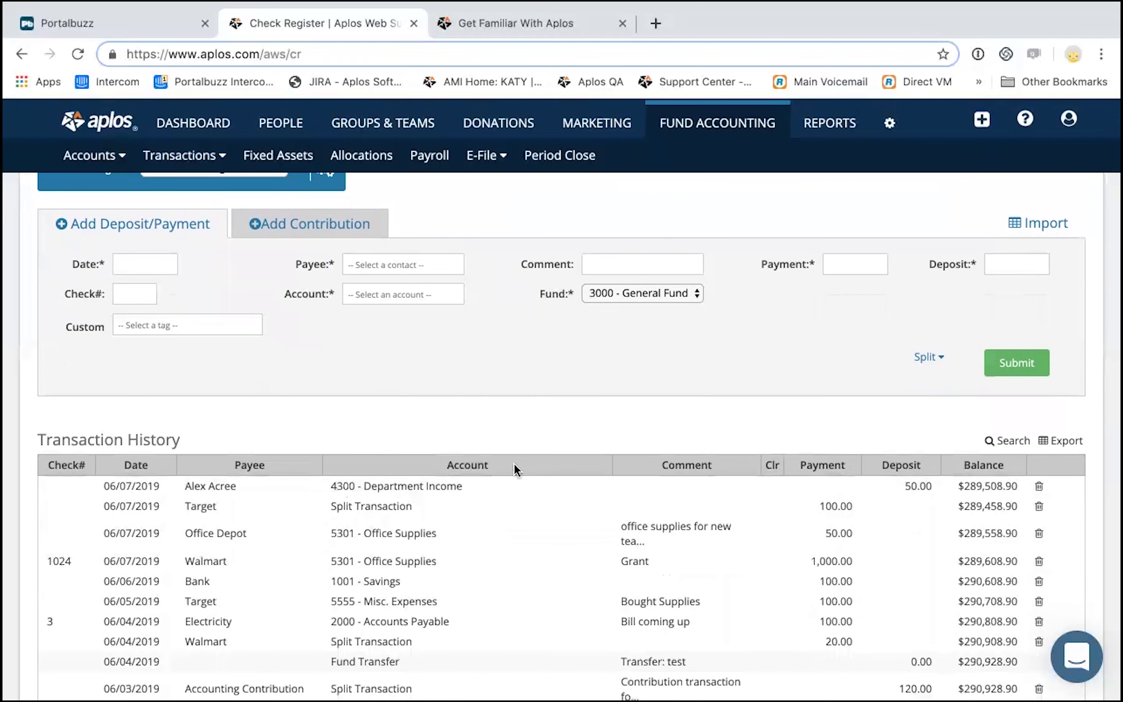
- Go to the Journal Entry page and bring up the form for a new fund transfer
{"action": "scroll", "coordinate": [421, 459], "scroll_direction": "up", "scroll_amount": 2}
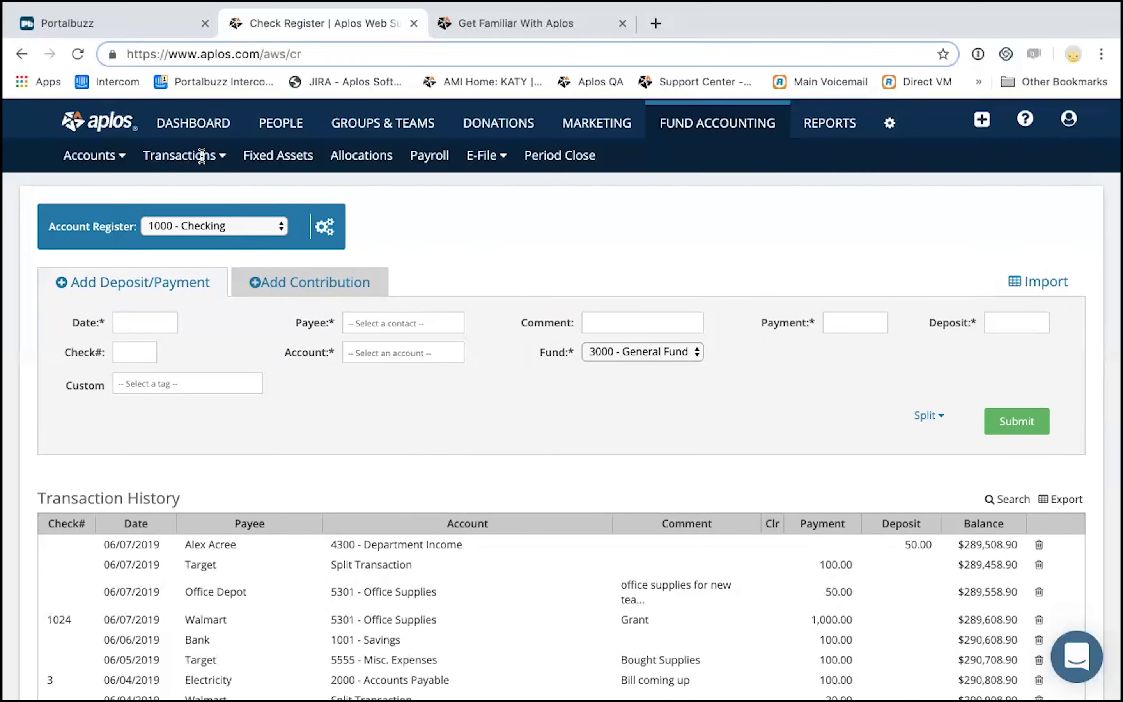
{"action": "left_click", "coordinate": [200, 153]}
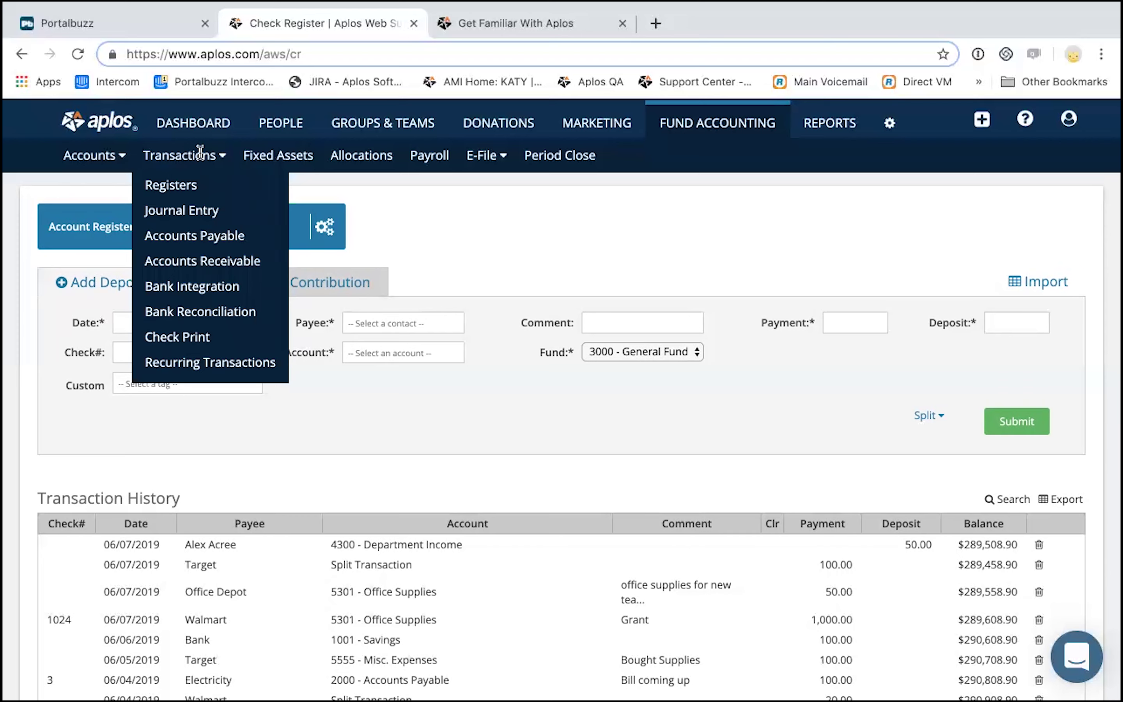
{"action": "left_click", "coordinate": [201, 212]}
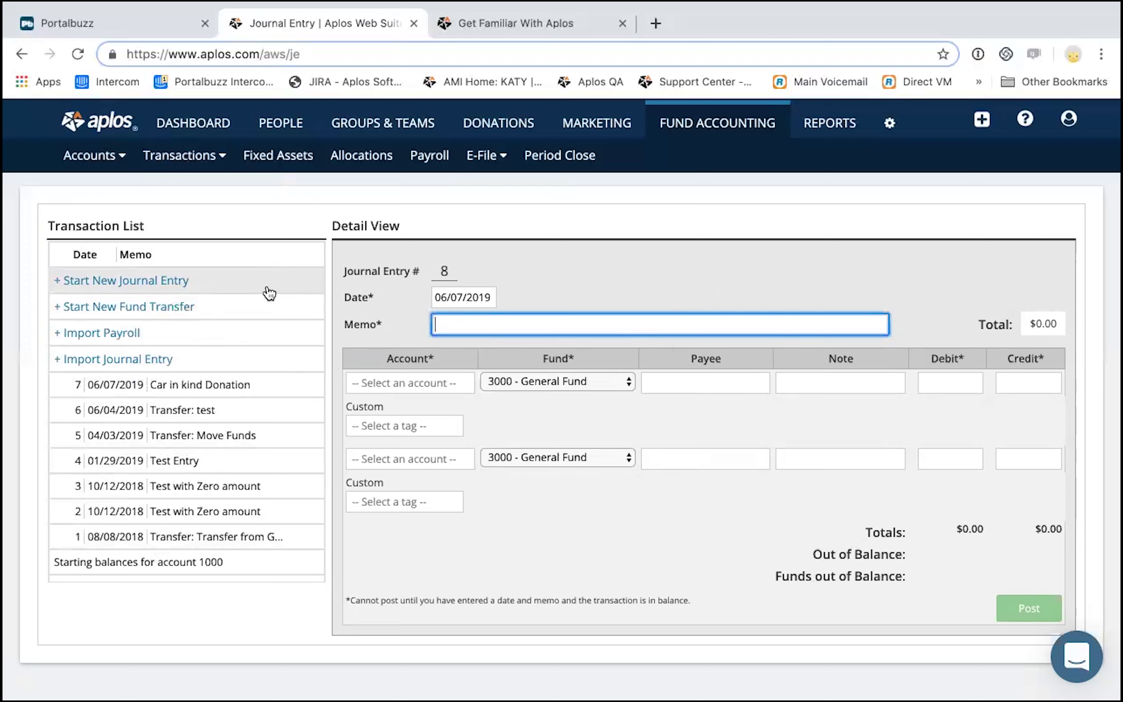
{"action": "left_click", "coordinate": [220, 315]}
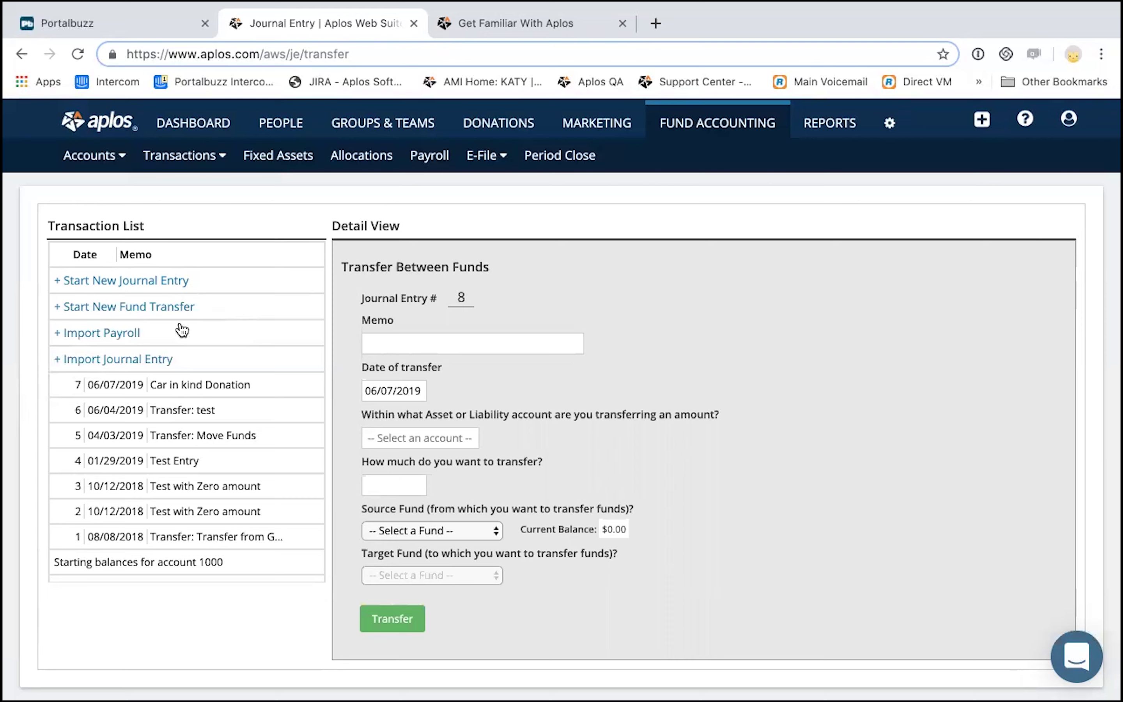
- Examine the payroll import form with its payroll system choices, and open the journal entry import form
{"action": "left_click", "coordinate": [102, 333]}
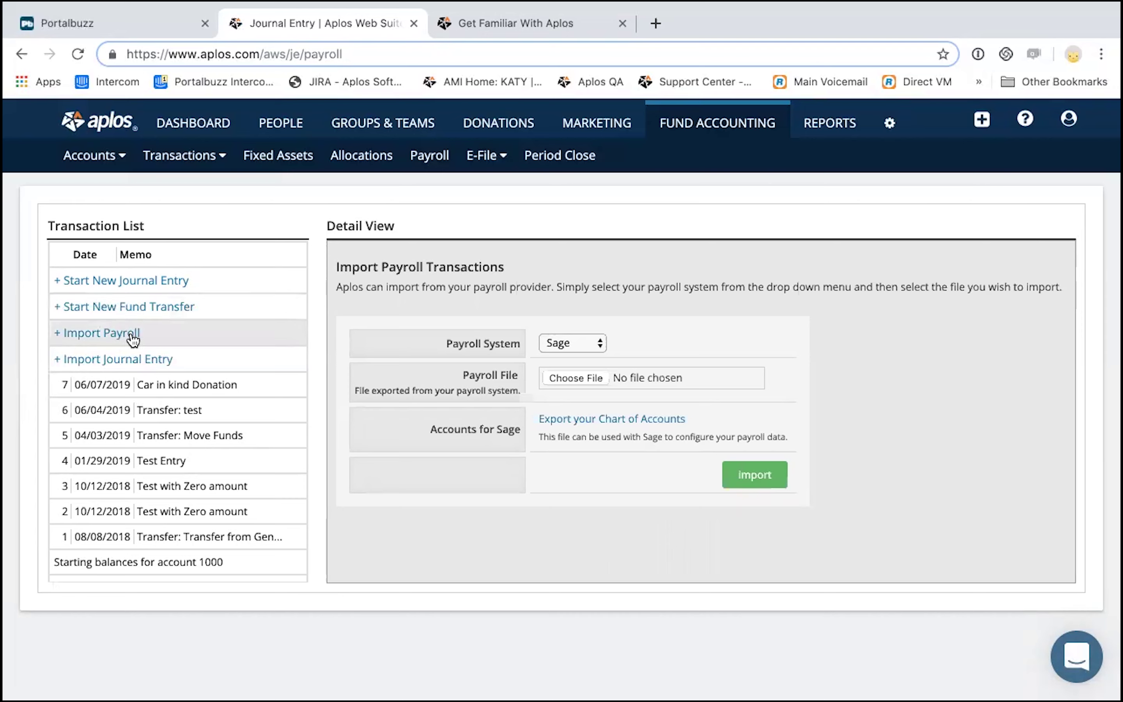
{"action": "left_click", "coordinate": [586, 347]}
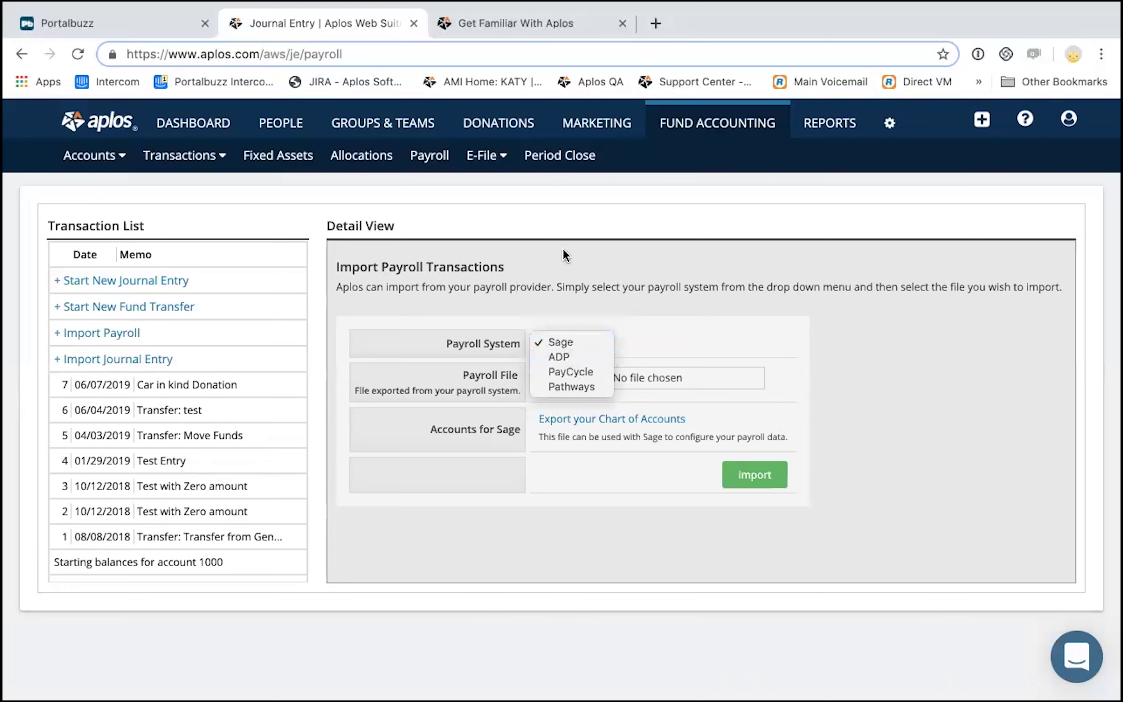
{"action": "left_click", "coordinate": [445, 301]}
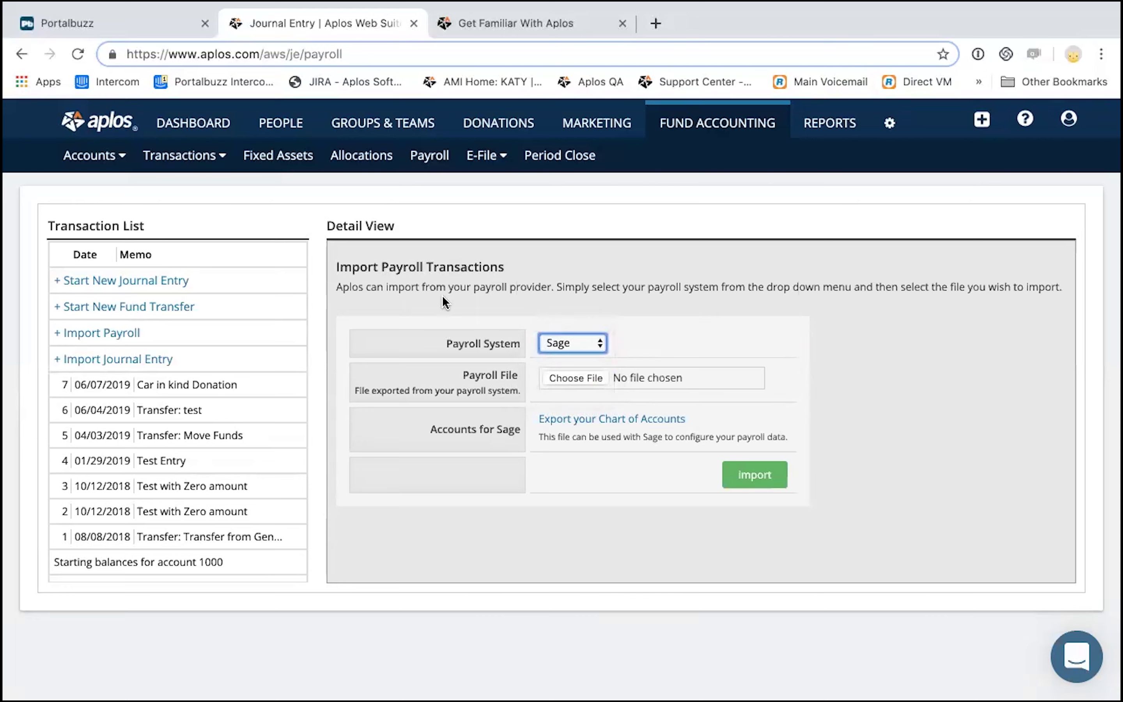
{"action": "left_click", "coordinate": [165, 360]}
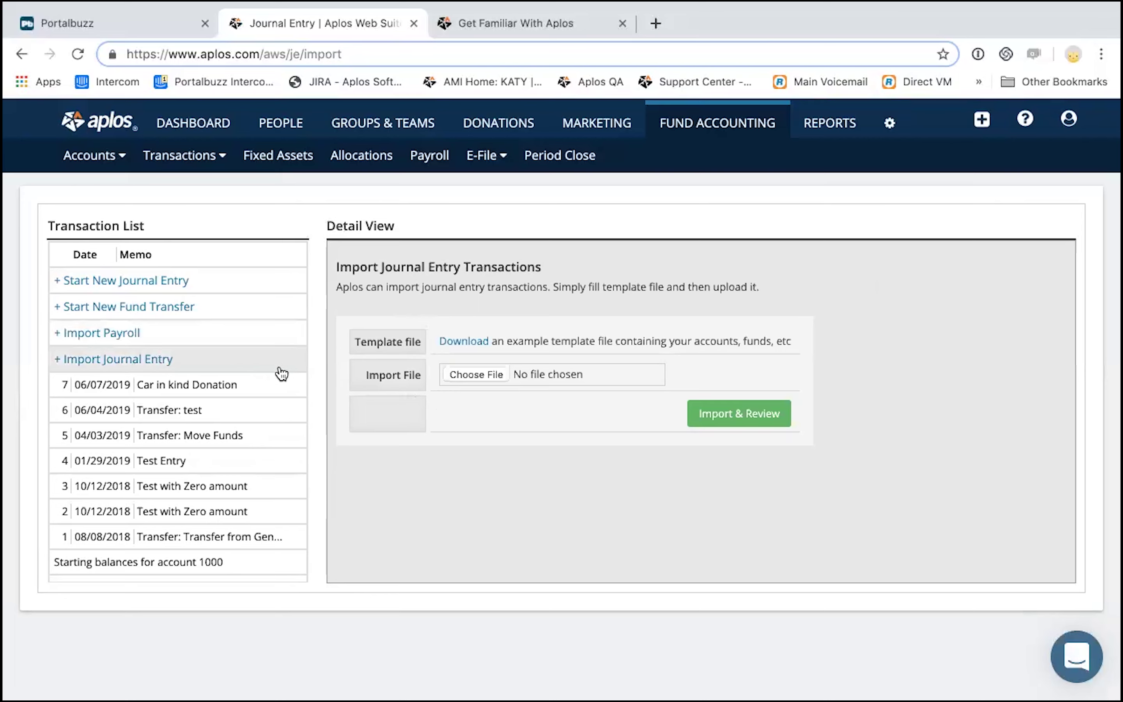
- Start a new journal entry with the memo Bank Transfer and choose 1000 - Checking as the first line's account
{"action": "left_click", "coordinate": [217, 288]}
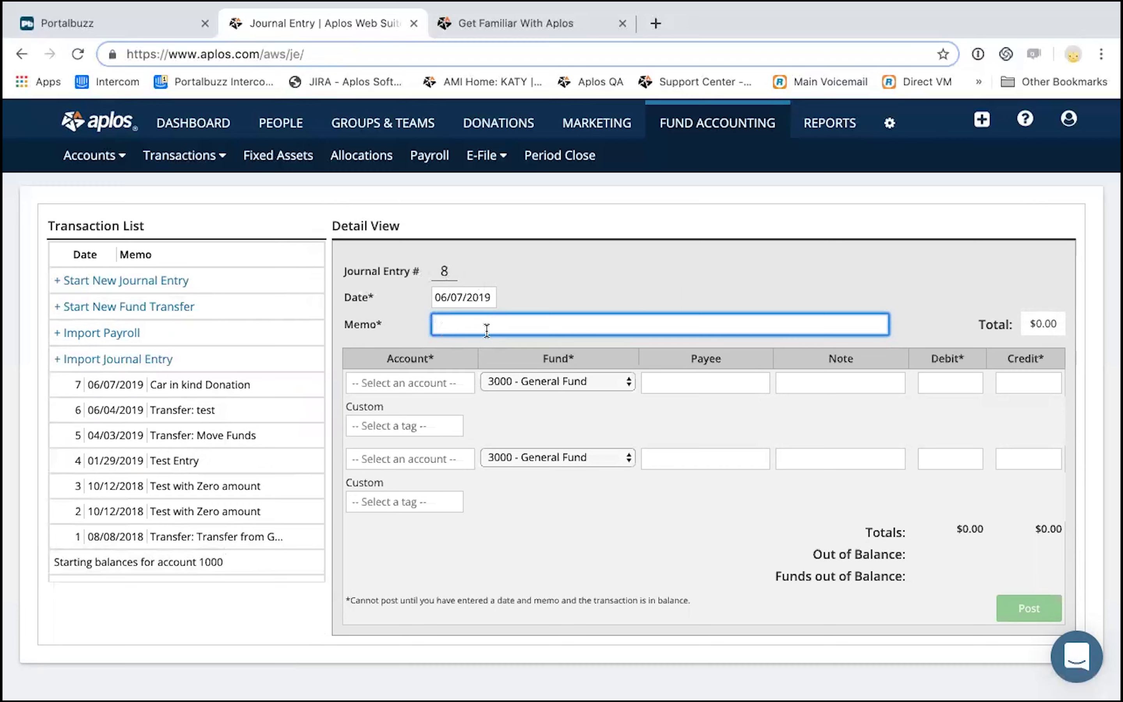
{"action": "type", "text": "Bank Transfer"}
{"action": "left_click", "coordinate": [444, 385]}
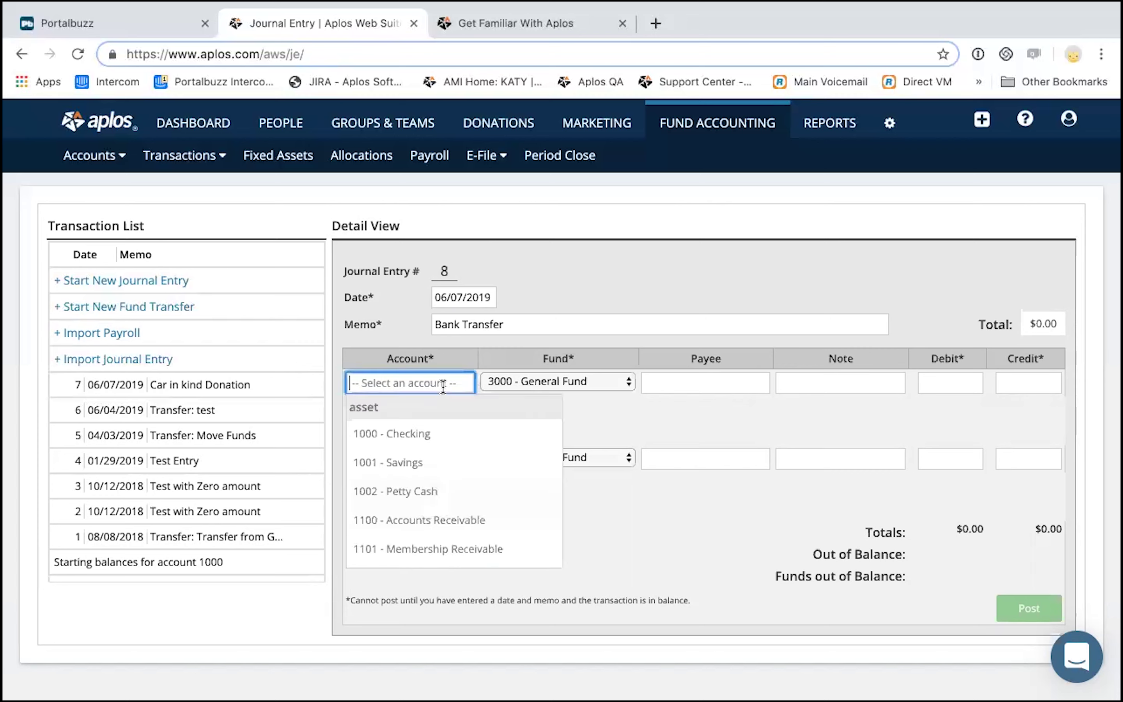
{"action": "left_click", "coordinate": [445, 433]}
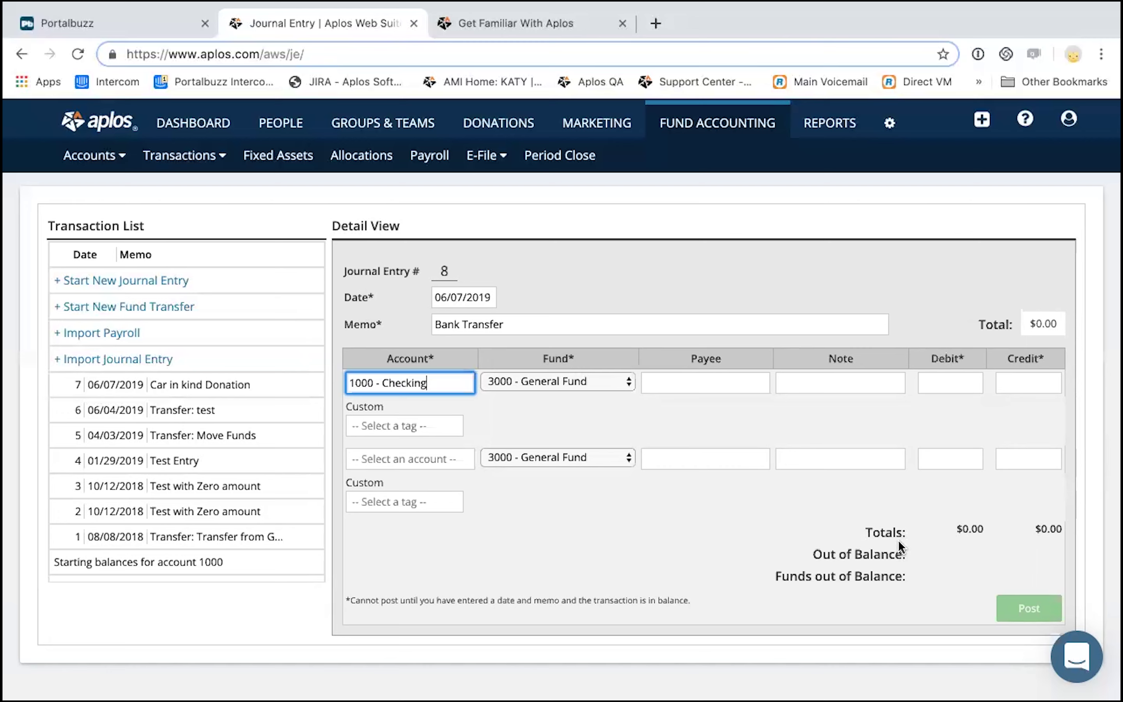
{"action": "left_click_drag", "start_coordinate": [804, 556], "coordinate": [898, 554]}
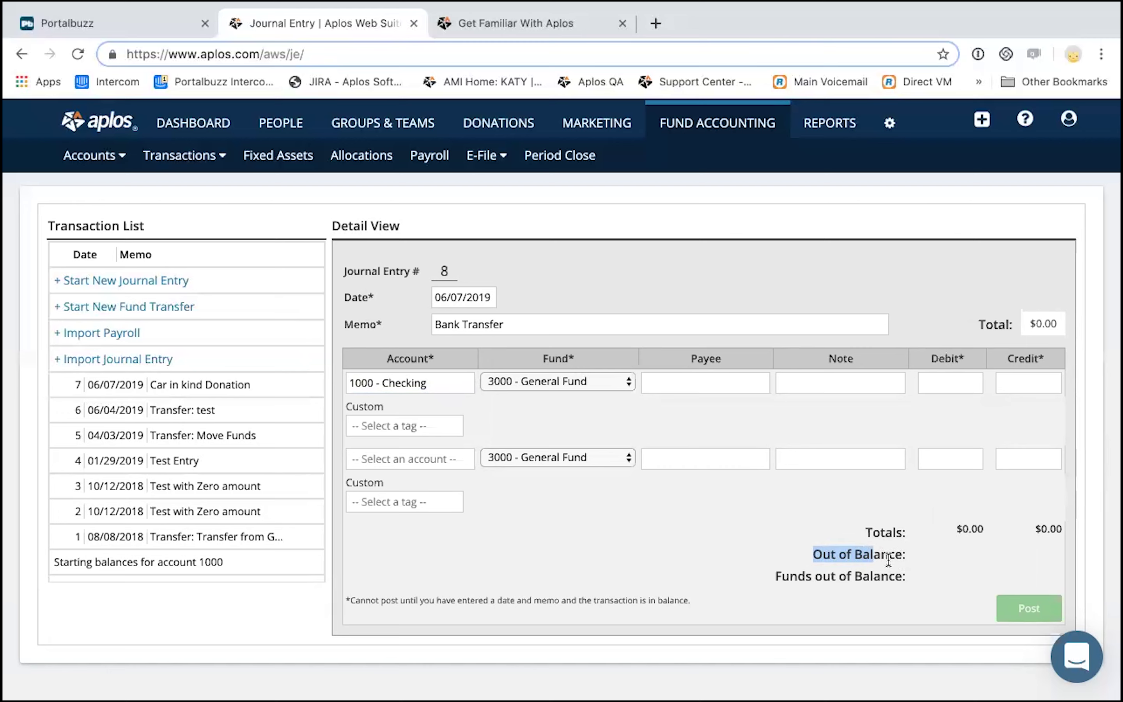
{"action": "left_click", "coordinate": [825, 580]}
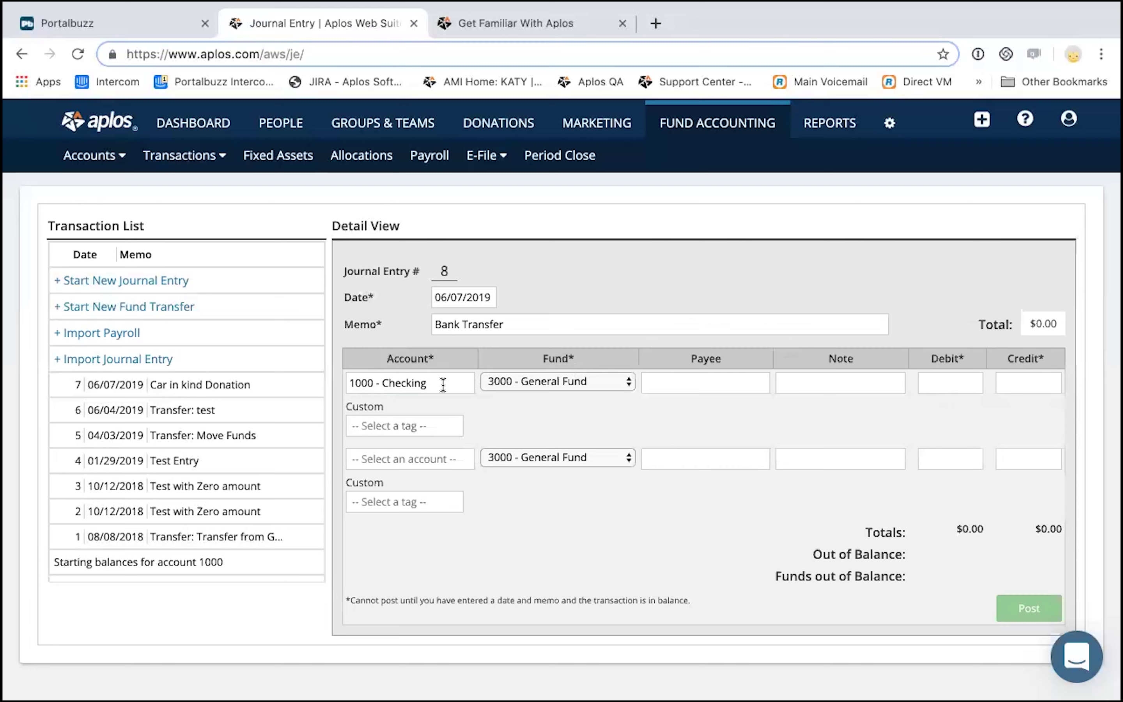
- Credit 100 to the Checking line and add 1001 - Savings on the second line with a debit of 100
{"action": "left_click", "coordinate": [1014, 387]}
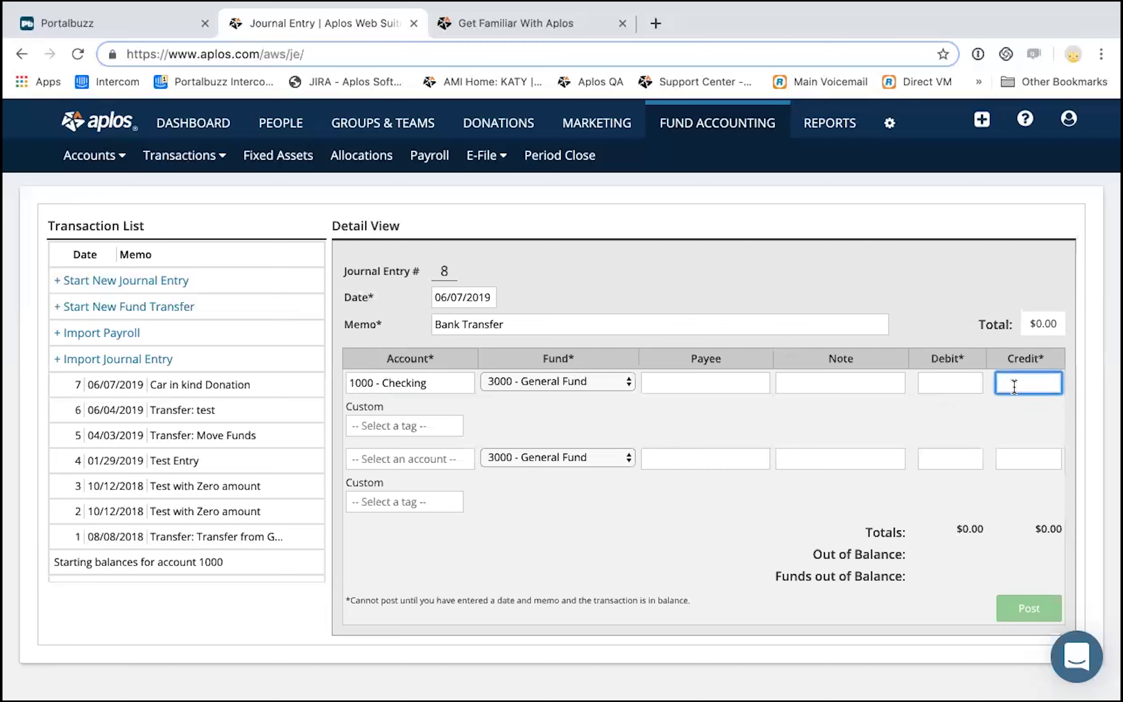
{"action": "type", "text": "100"}
{"action": "left_click", "coordinate": [417, 460]}
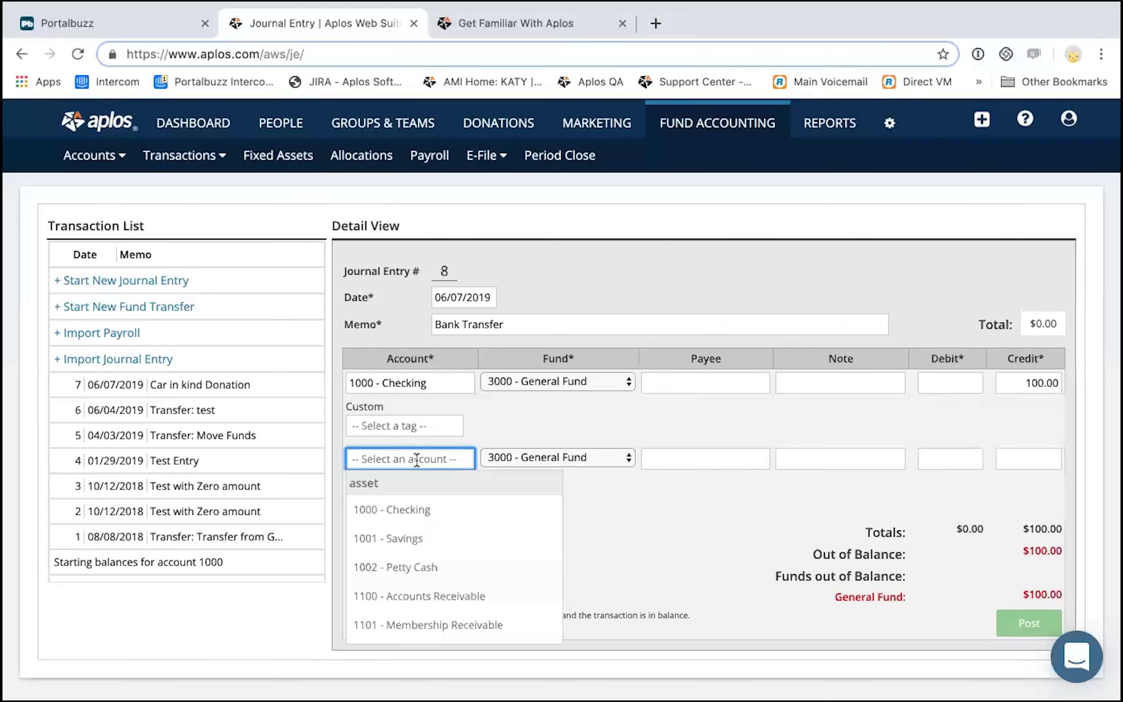
{"action": "left_click", "coordinate": [409, 536]}
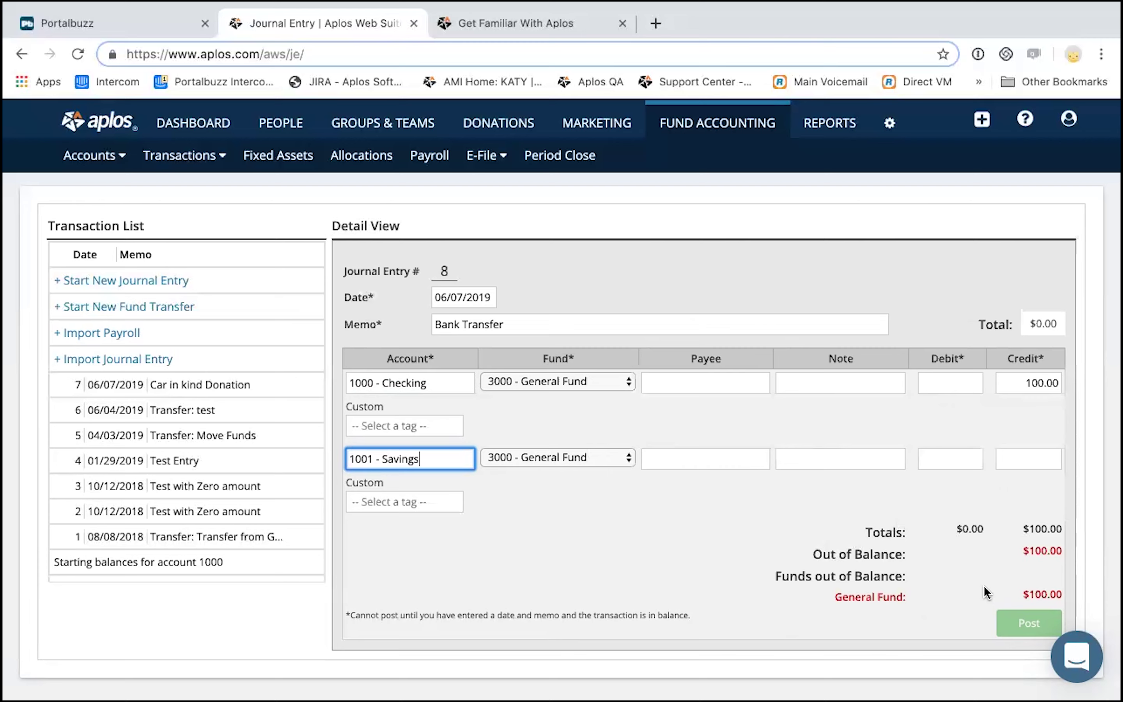
{"action": "left_click", "coordinate": [963, 460]}
{"action": "type", "text": "100"}
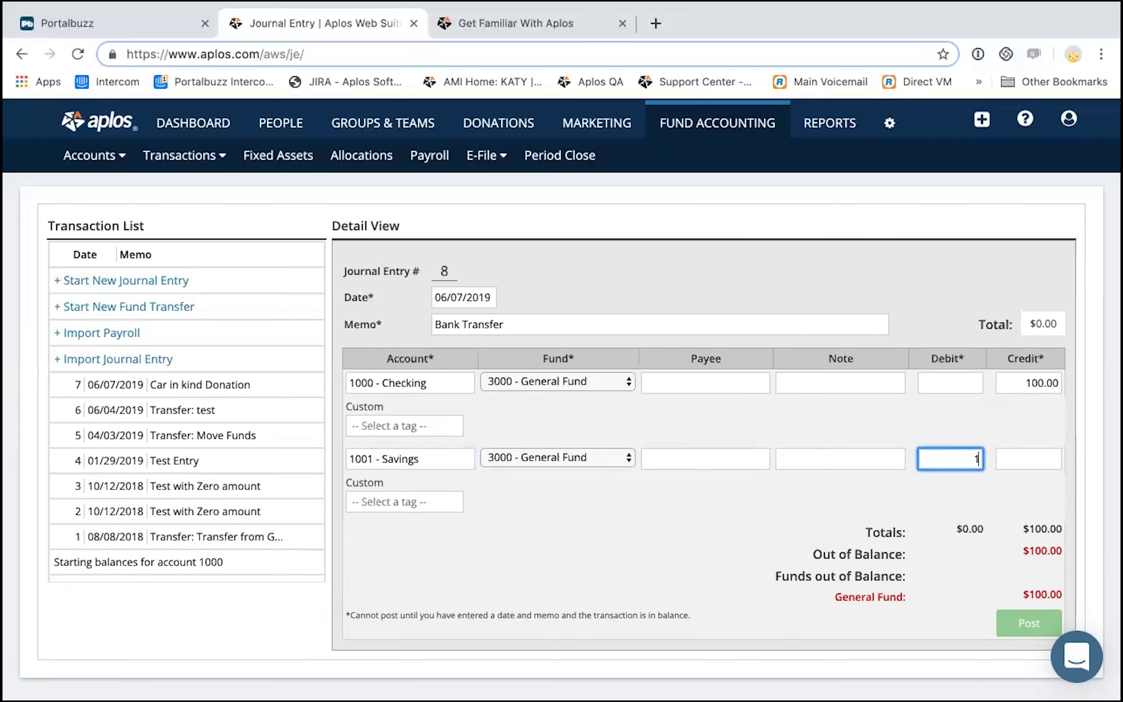
{"action": "left_click", "coordinate": [903, 513]}
{"action": "scroll", "coordinate": [884, 515], "scroll_direction": "down", "scroll_amount": 1}
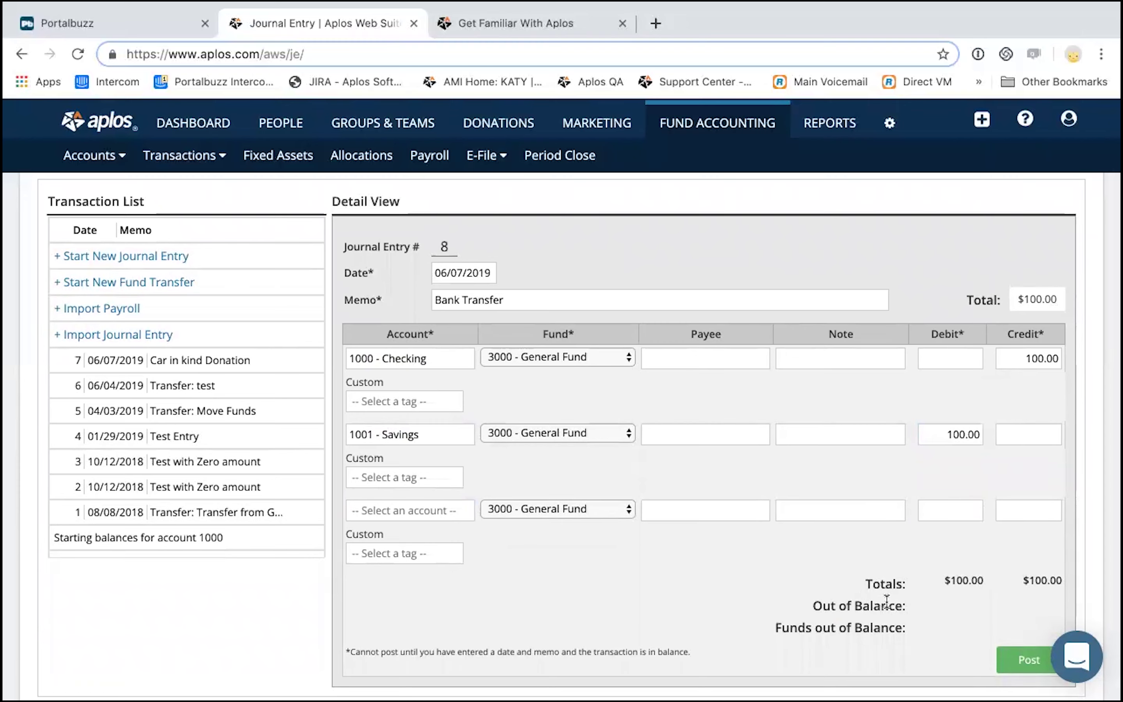
{"action": "scroll", "coordinate": [887, 602], "scroll_direction": "down", "scroll_amount": 2}
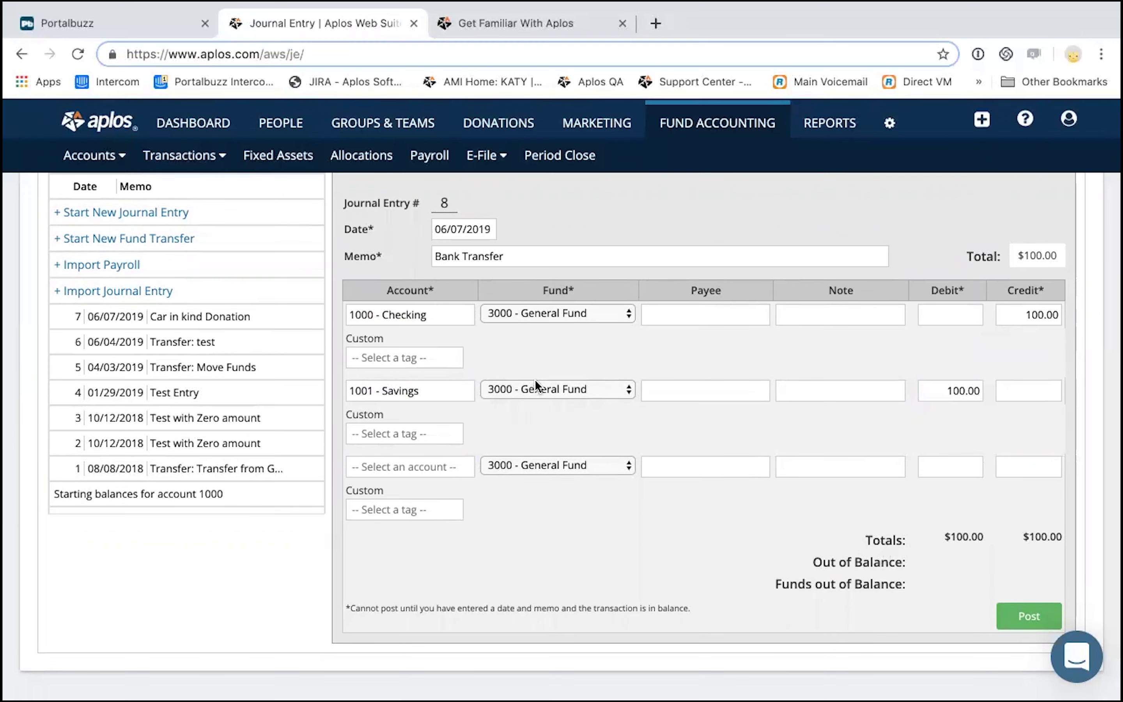
- Try 3001 - Missions Fund on the Savings line, and set it back to 3000 - General Fund
{"action": "left_click", "coordinate": [583, 389]}
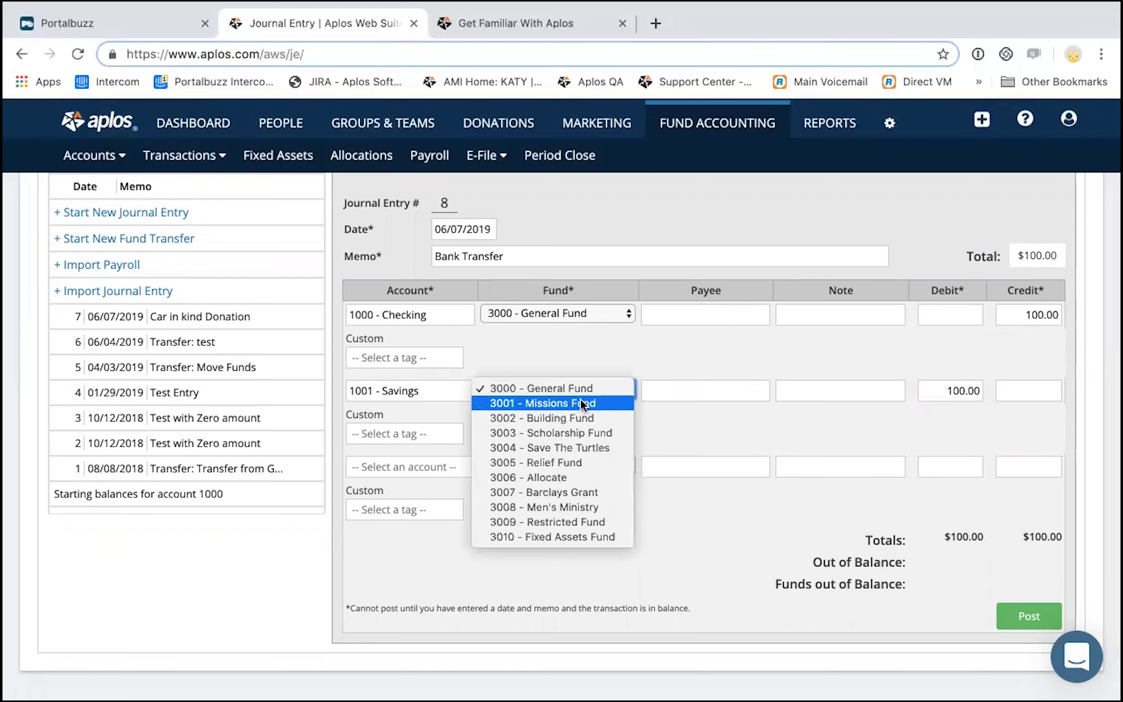
{"action": "left_click", "coordinate": [585, 404]}
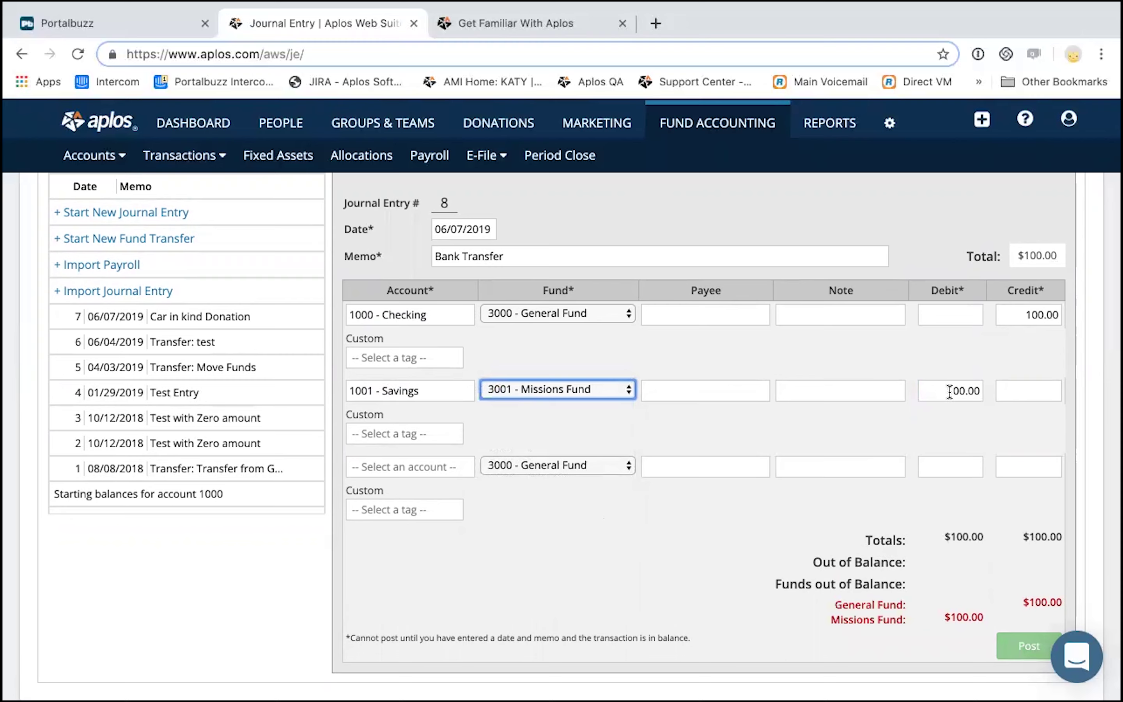
{"action": "scroll", "coordinate": [940, 456], "scroll_direction": "down", "scroll_amount": 1}
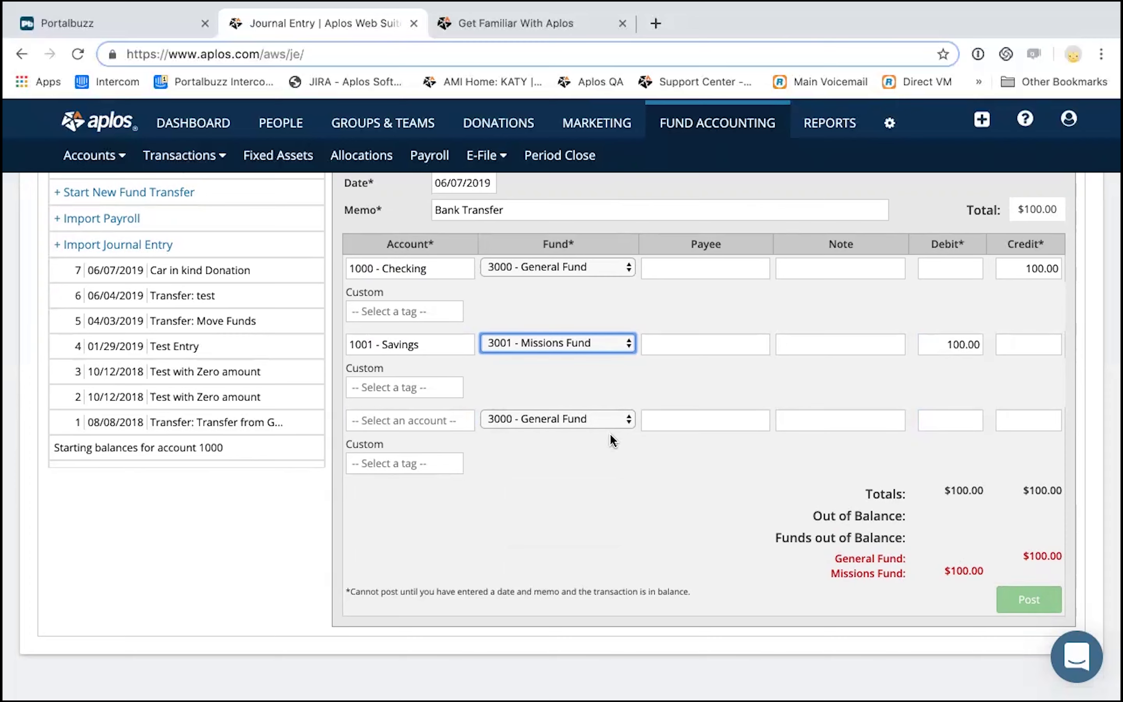
{"action": "left_click", "coordinate": [583, 335]}
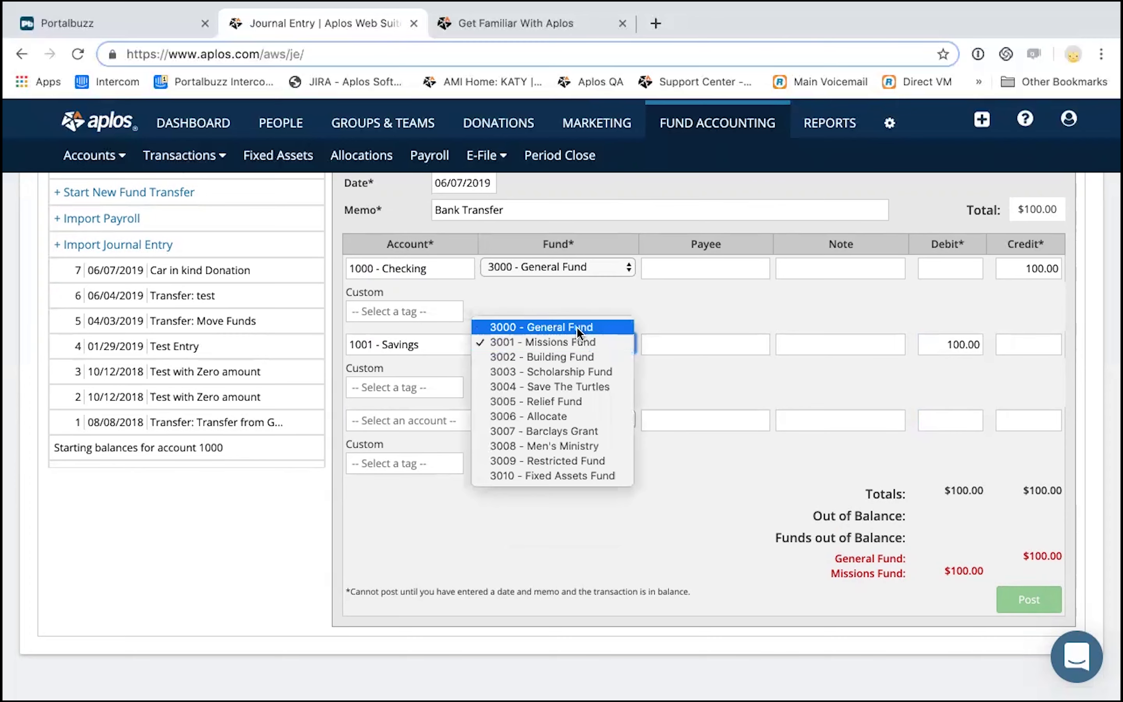
{"action": "left_click", "coordinate": [577, 326]}
{"action": "scroll", "coordinate": [625, 444], "scroll_direction": "up", "scroll_amount": 1}
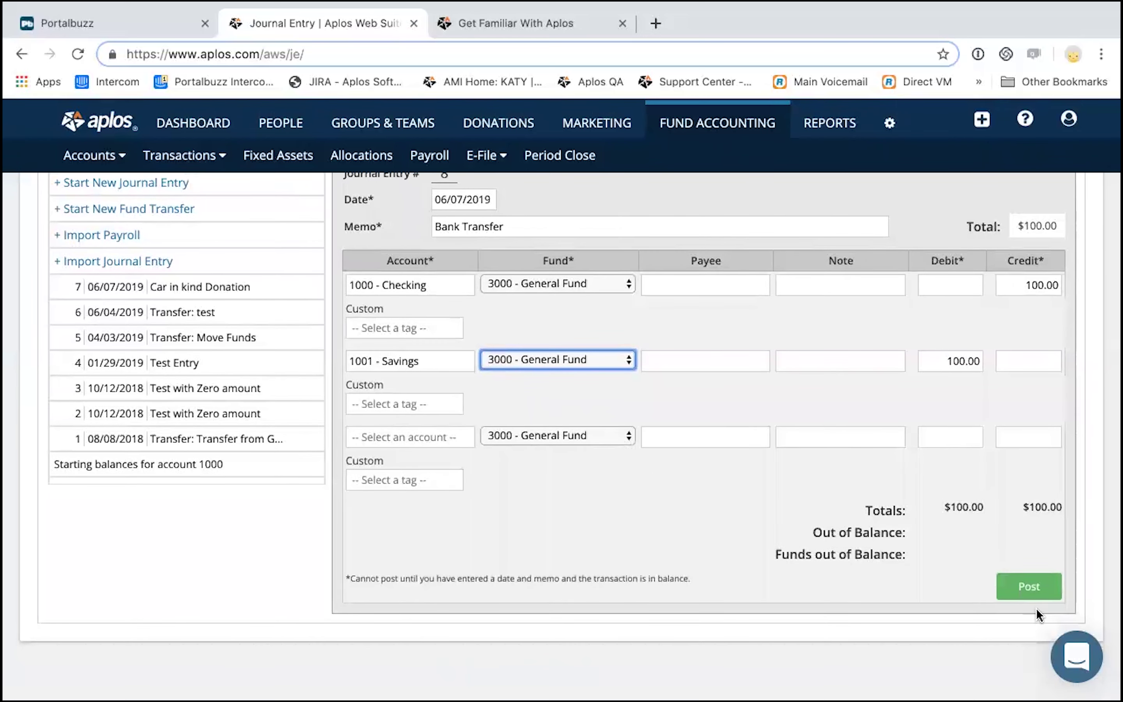
- Post the Bank Transfer journal entry and open it from the transaction list
{"action": "left_click", "coordinate": [890, 512]}
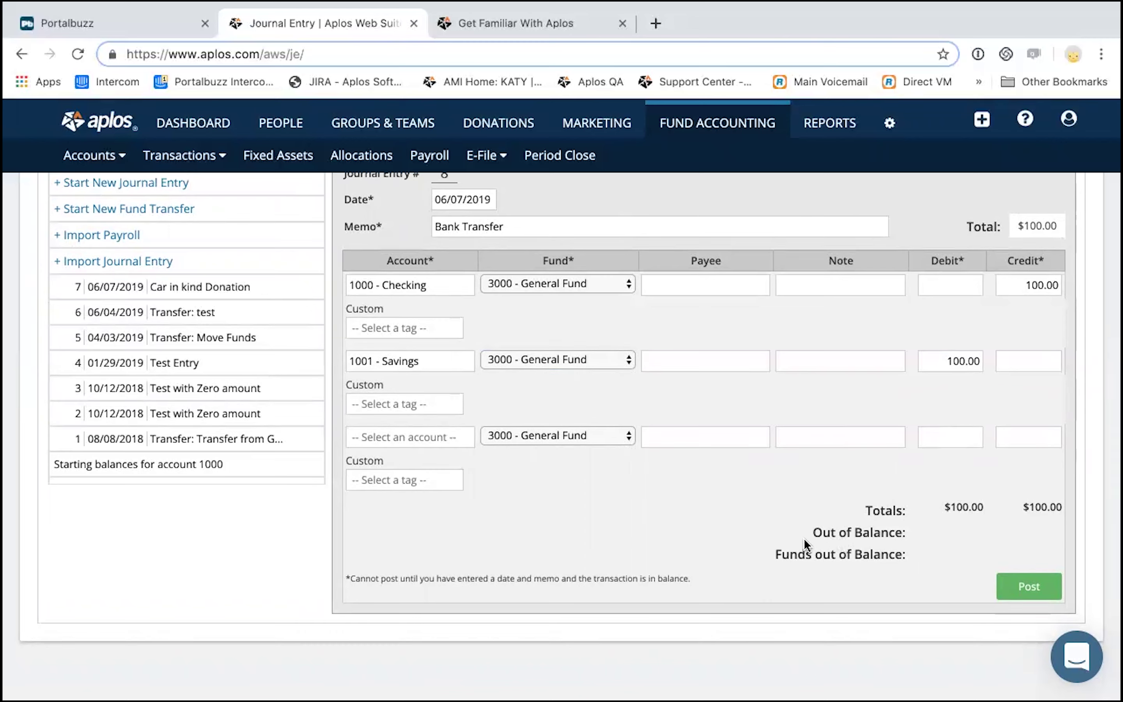
{"action": "left_click", "coordinate": [1029, 589]}
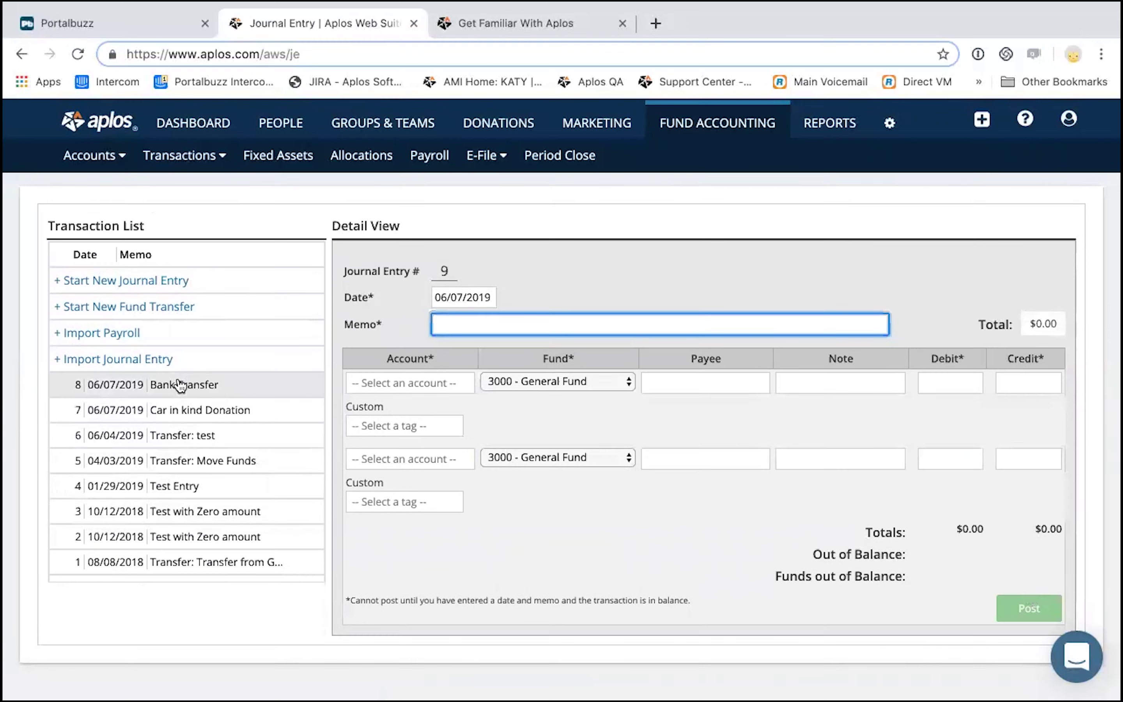
{"action": "left_click", "coordinate": [176, 383]}
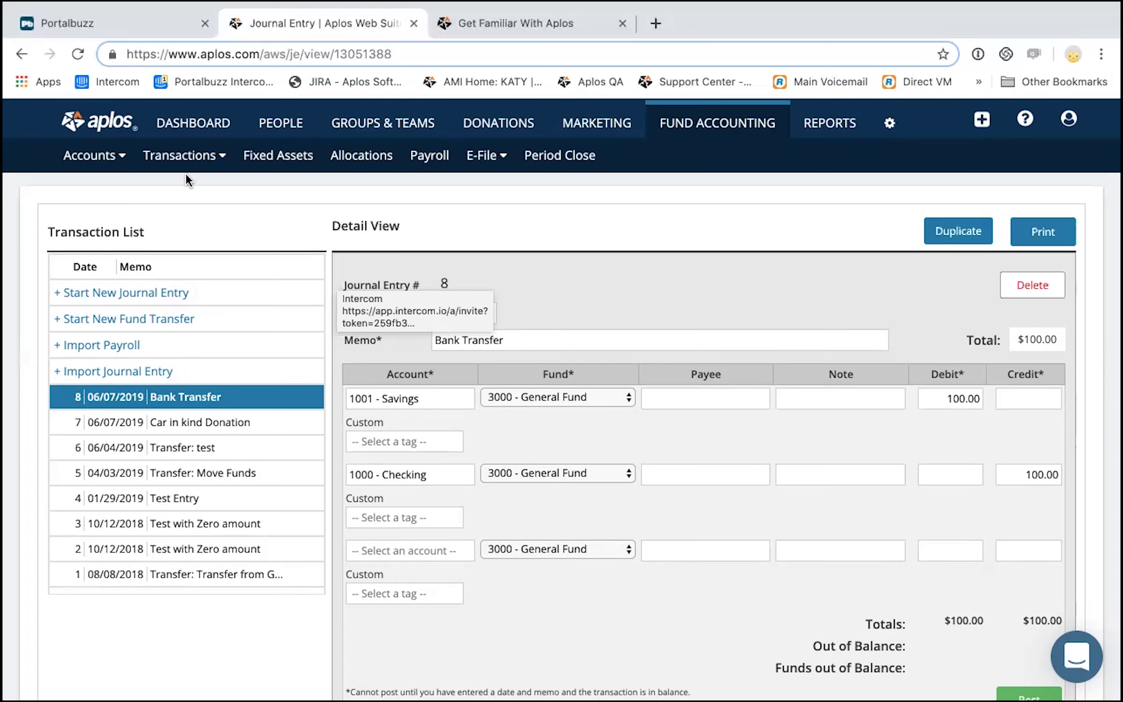
- Go to the Accounts Payable page and examine the overdue snapshot, new bill form, bills to pay and history of paid bills
{"action": "left_click", "coordinate": [190, 162]}
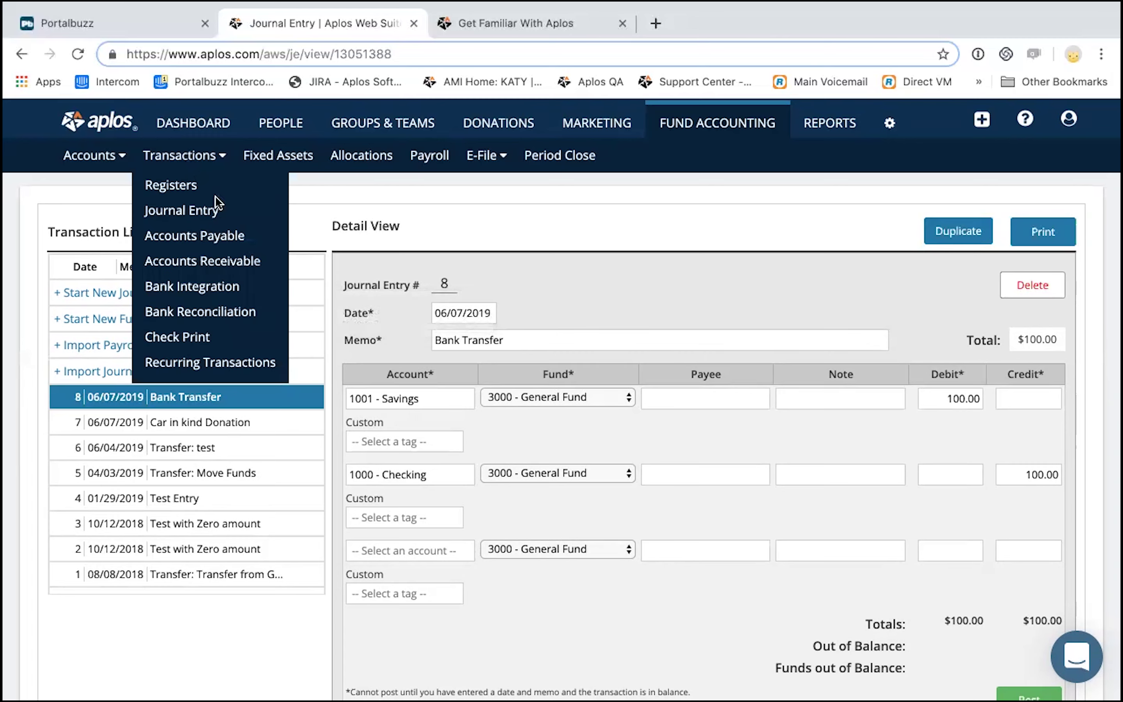
{"action": "left_click", "coordinate": [242, 238]}
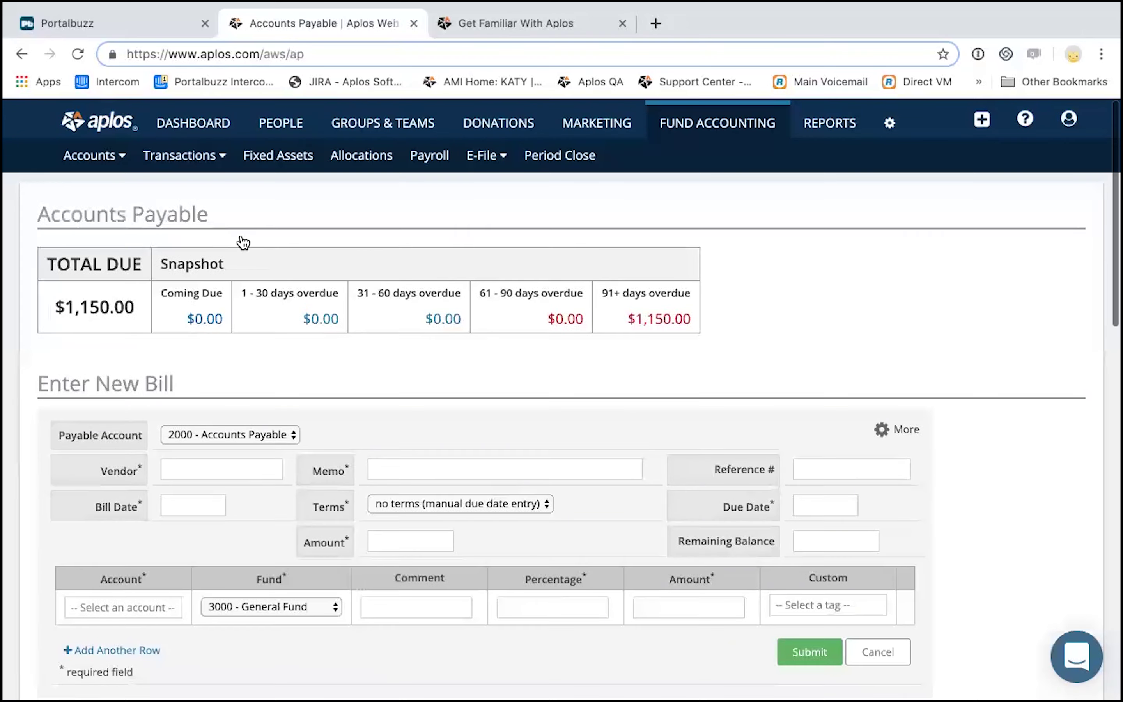
{"action": "scroll", "coordinate": [244, 242], "scroll_direction": "down", "scroll_amount": 3}
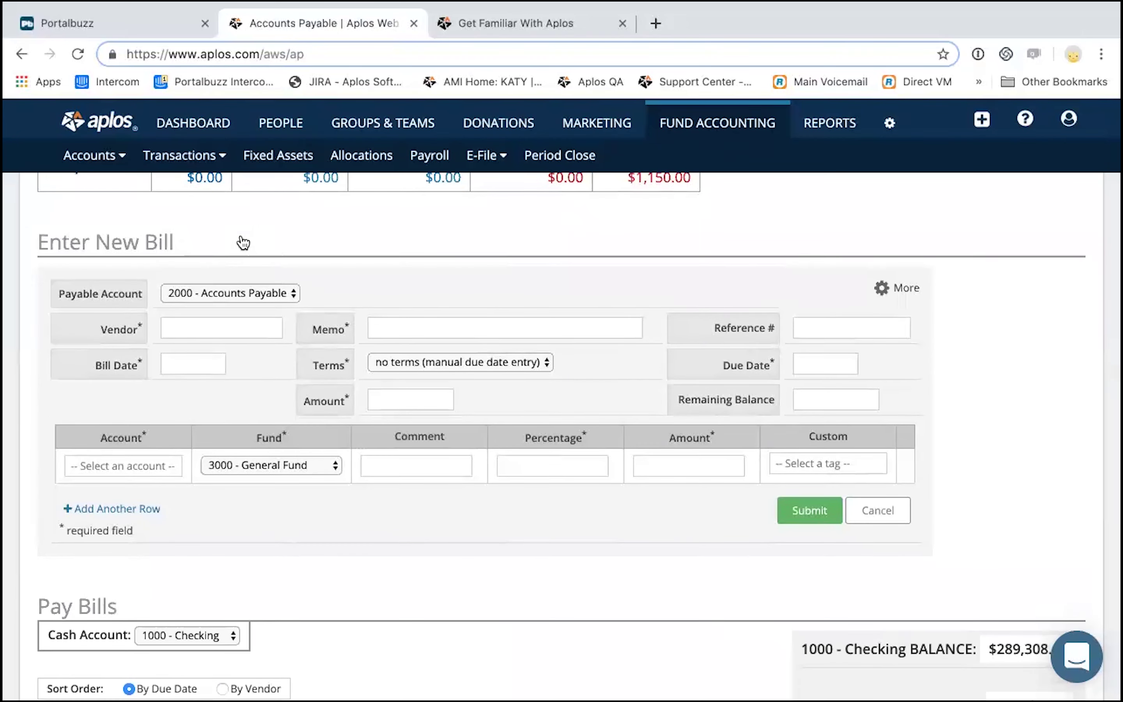
{"action": "scroll", "coordinate": [243, 242], "scroll_direction": "up", "scroll_amount": 2}
{"action": "scroll", "coordinate": [133, 224], "scroll_direction": "up", "scroll_amount": 1}
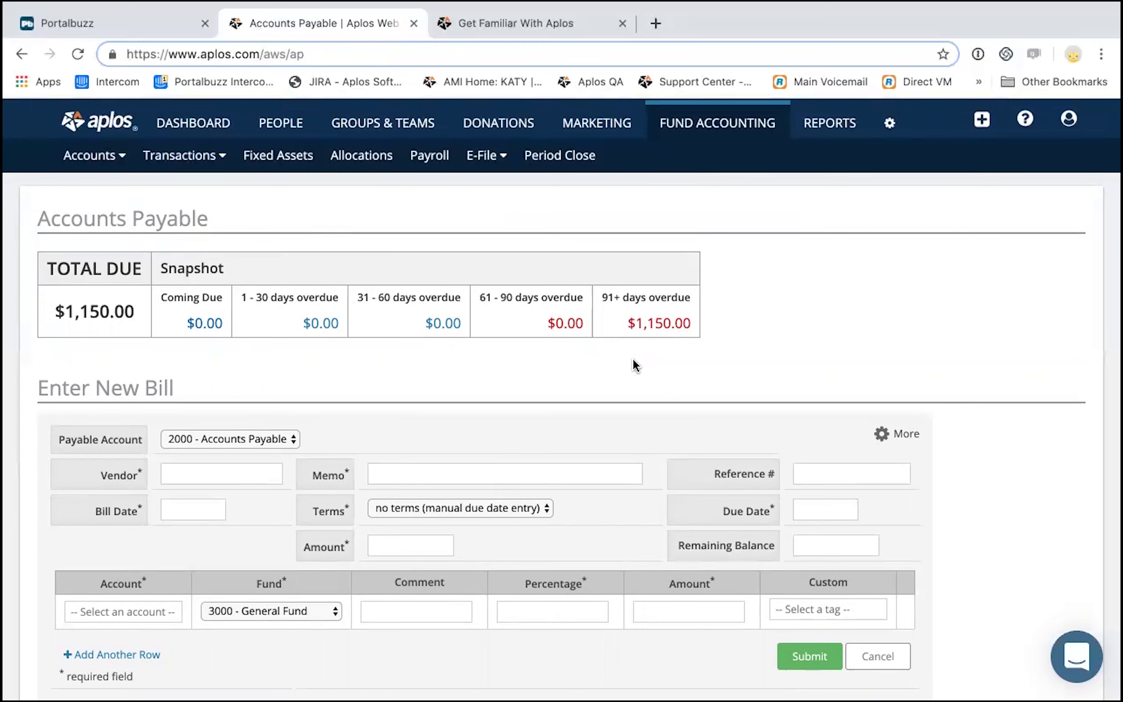
{"action": "scroll", "coordinate": [635, 365], "scroll_direction": "down", "scroll_amount": 1}
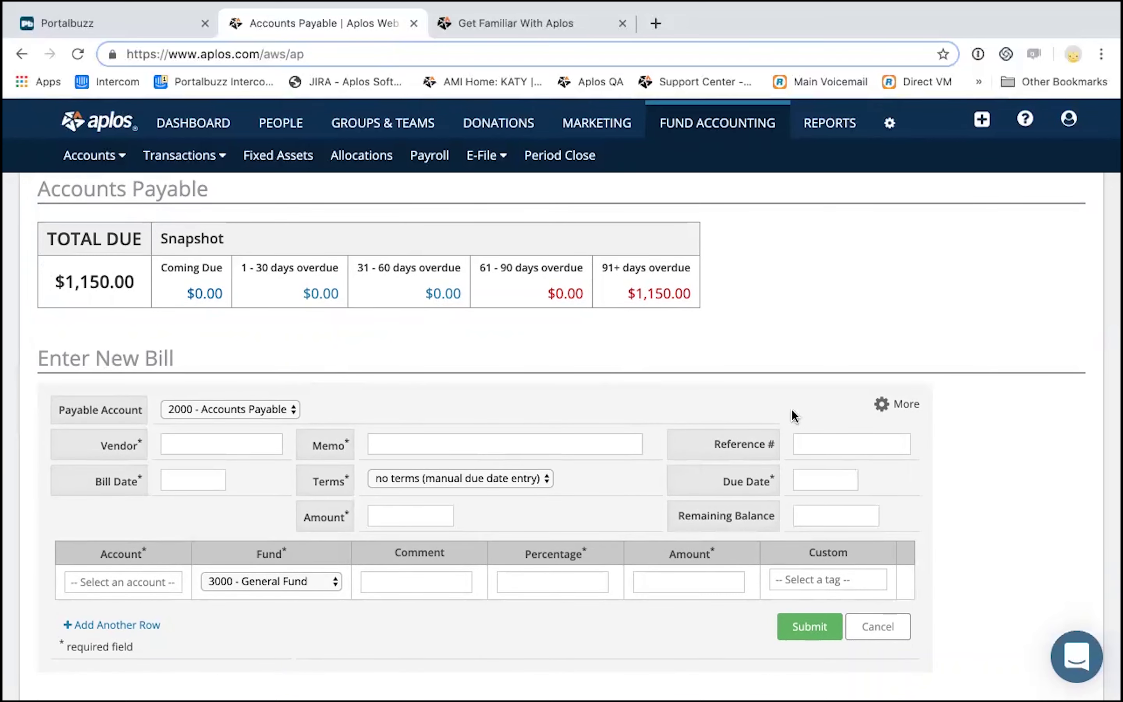
{"action": "scroll", "coordinate": [302, 450], "scroll_direction": "down", "scroll_amount": 10}
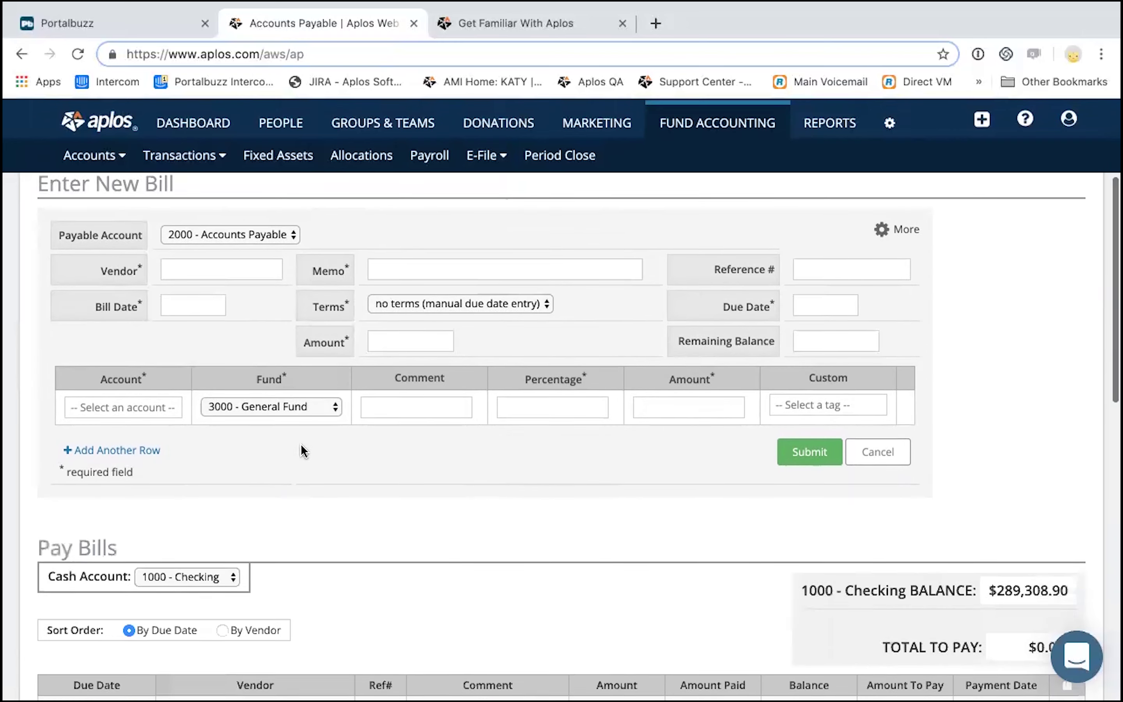
{"action": "scroll", "coordinate": [302, 450], "scroll_direction": "down", "scroll_amount": 2}
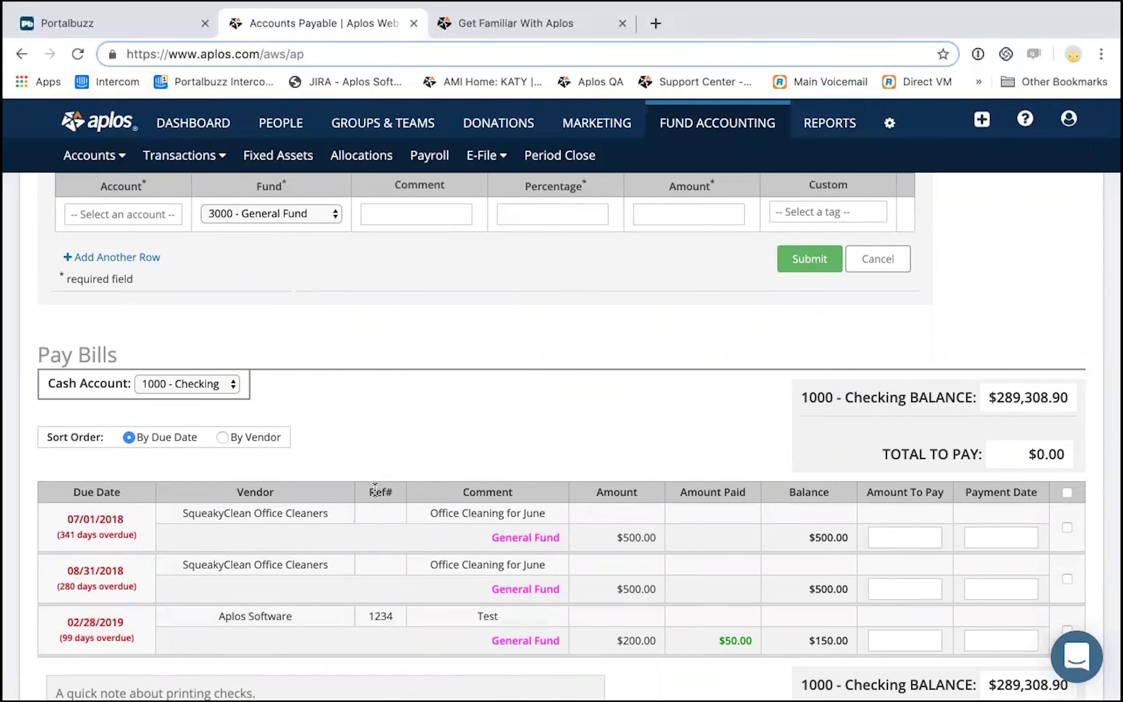
{"action": "scroll", "coordinate": [379, 524], "scroll_direction": "down", "scroll_amount": 3}
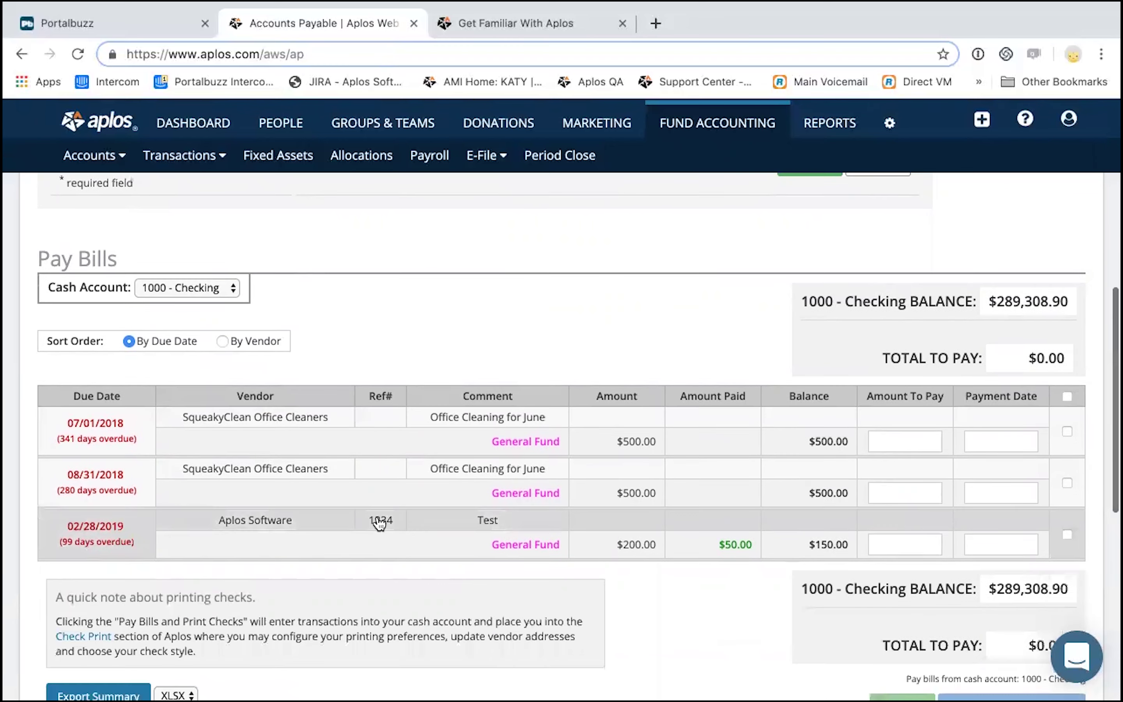
{"action": "scroll", "coordinate": [380, 524], "scroll_direction": "down", "scroll_amount": 5}
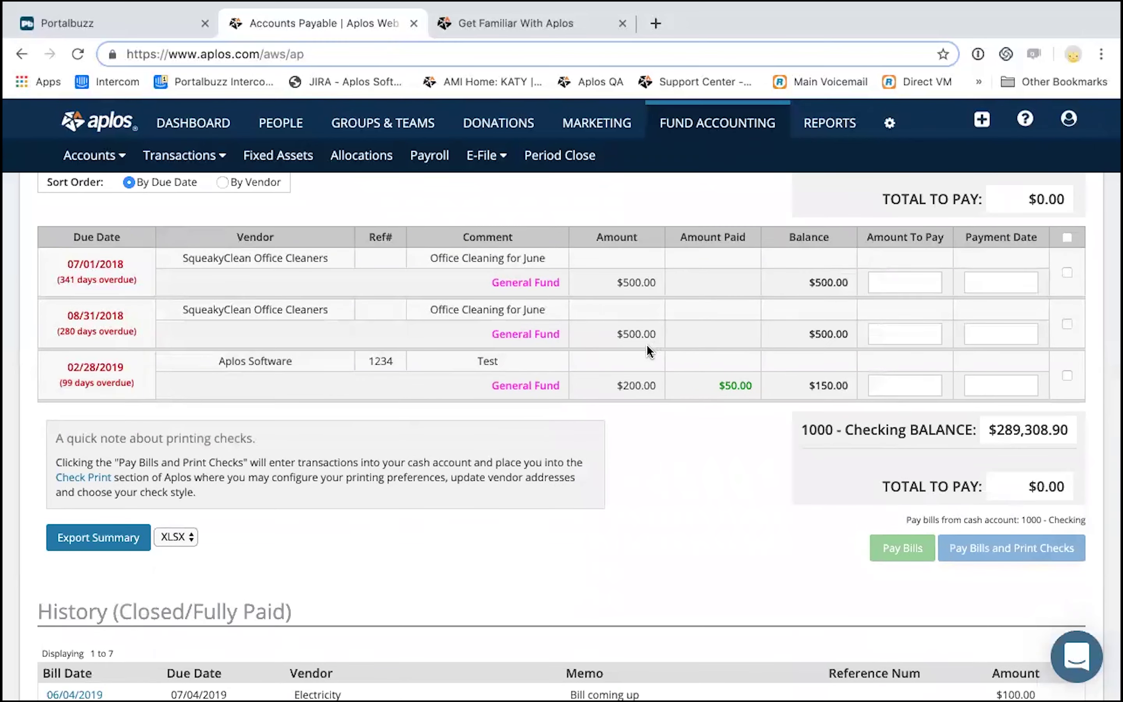
{"action": "scroll", "coordinate": [586, 448], "scroll_direction": "down", "scroll_amount": 8}
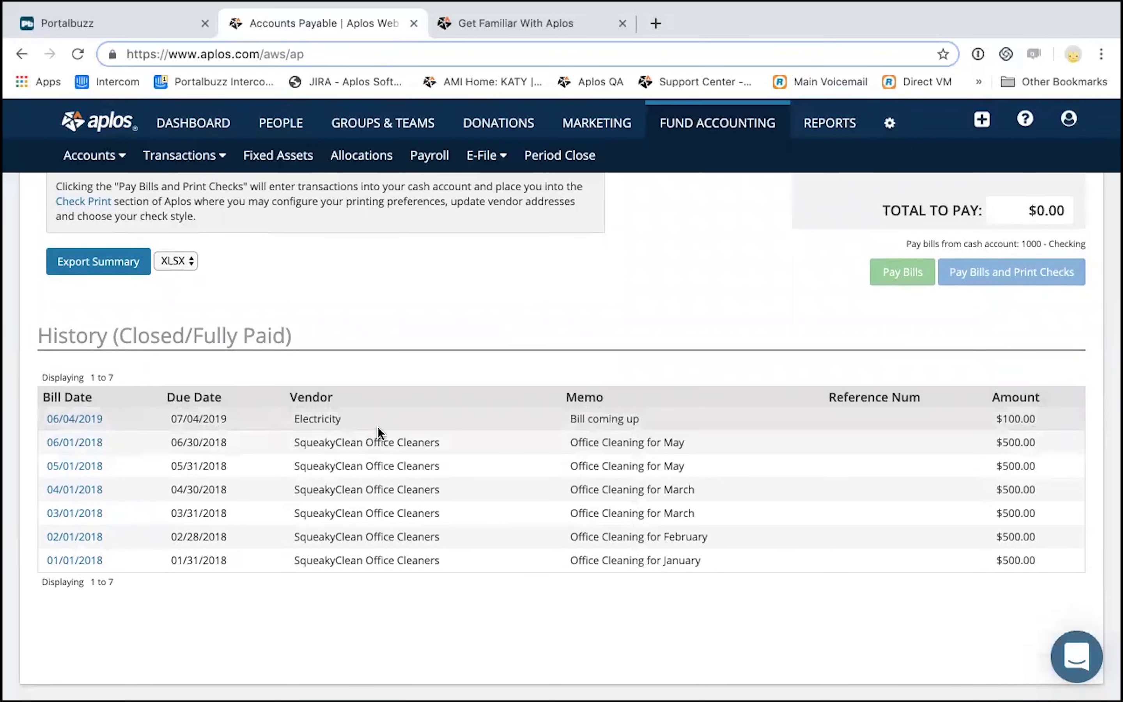
{"action": "scroll", "coordinate": [419, 521], "scroll_direction": "up", "scroll_amount": 4}
{"action": "scroll", "coordinate": [420, 521], "scroll_direction": "up", "scroll_amount": 15}
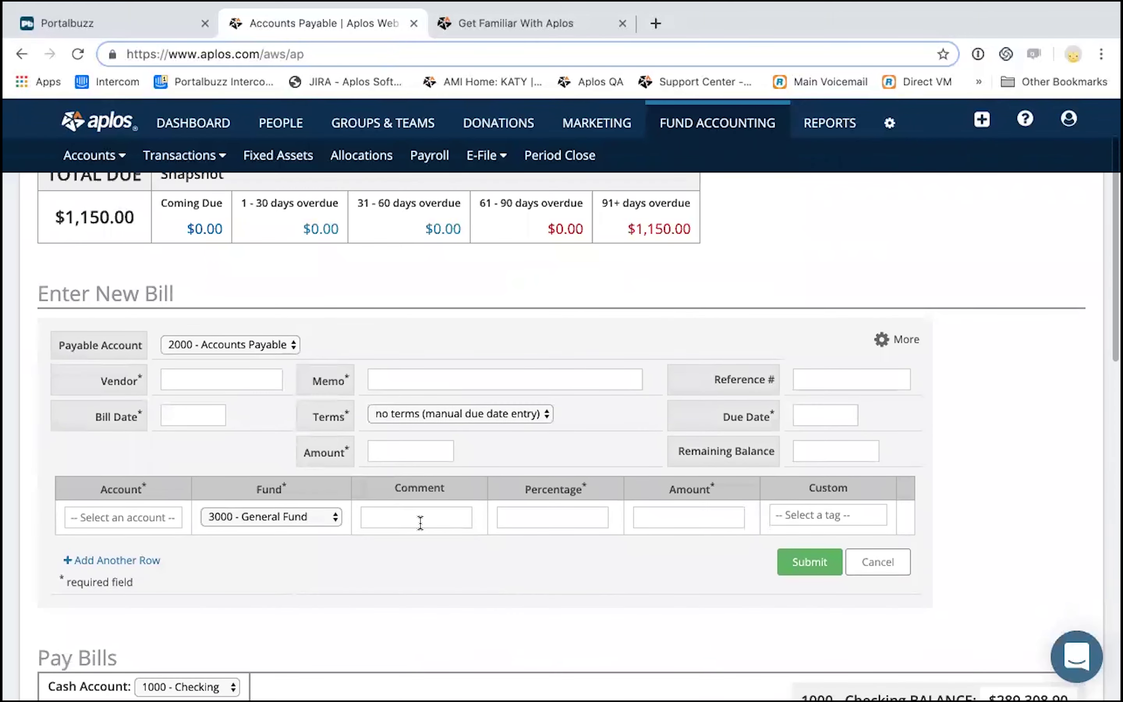
- Choose SqueakyClean Office Cleaners as the vendor of the new bill
{"action": "scroll", "coordinate": [419, 520], "scroll_direction": "down", "scroll_amount": 1}
{"action": "left_click", "coordinate": [236, 367]}
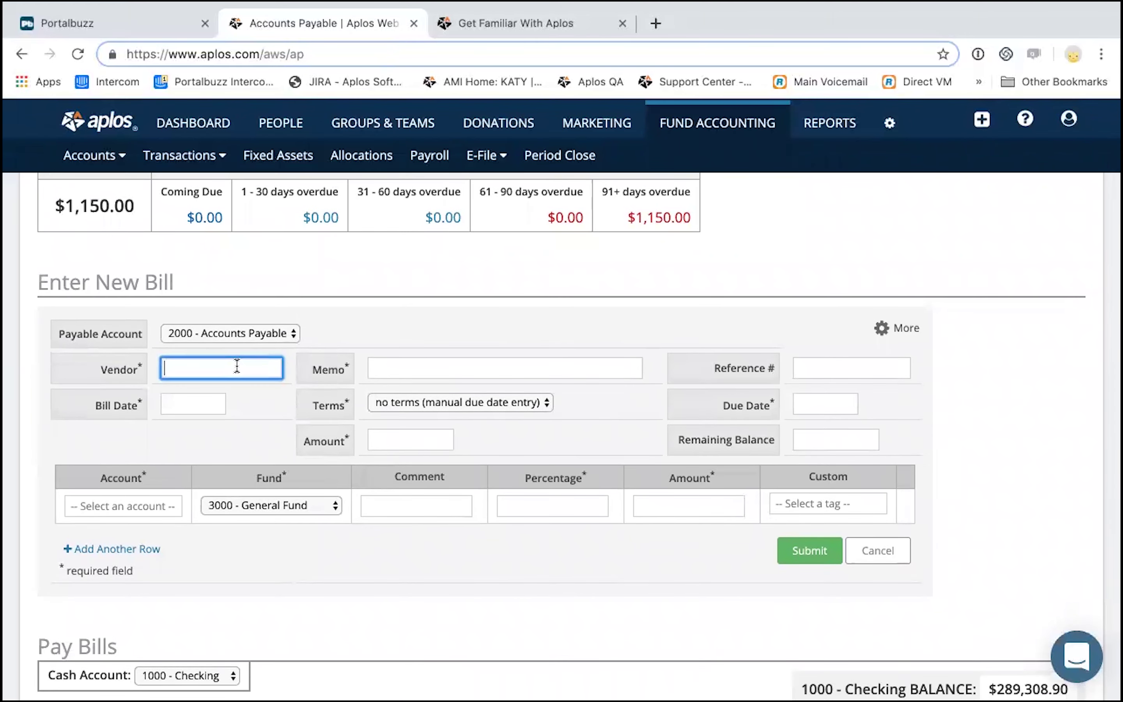
{"action": "scroll", "coordinate": [237, 367], "scroll_direction": "down", "scroll_amount": 1}
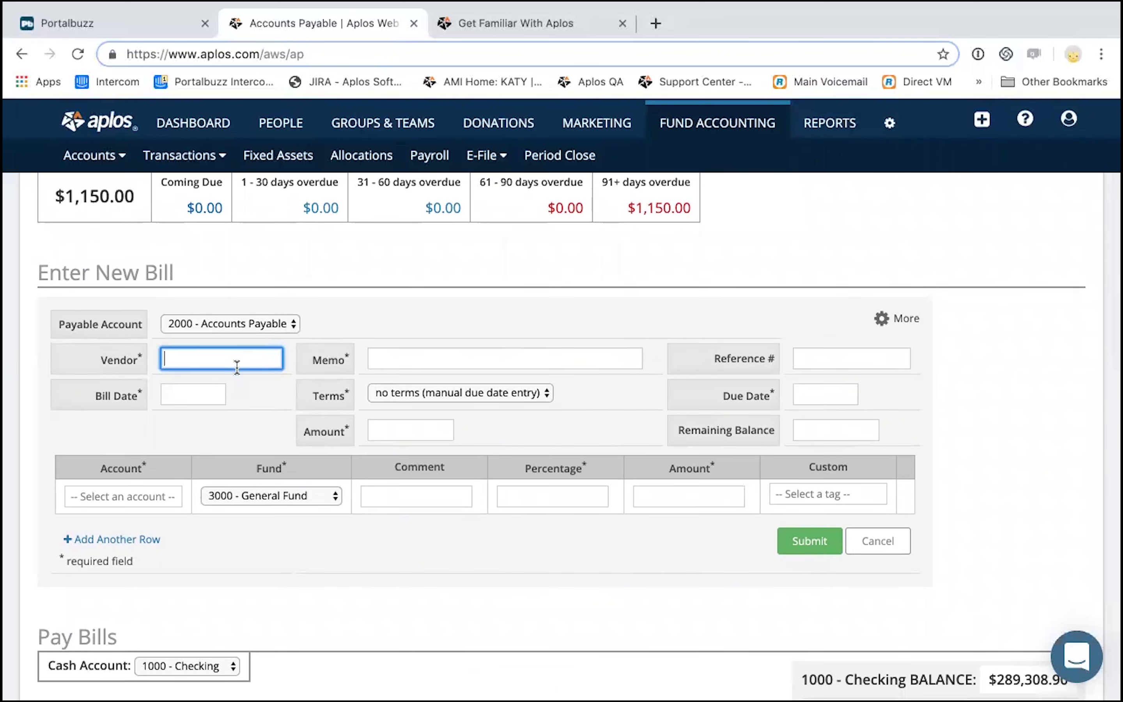
{"action": "scroll", "coordinate": [236, 366], "scroll_direction": "down", "scroll_amount": 10}
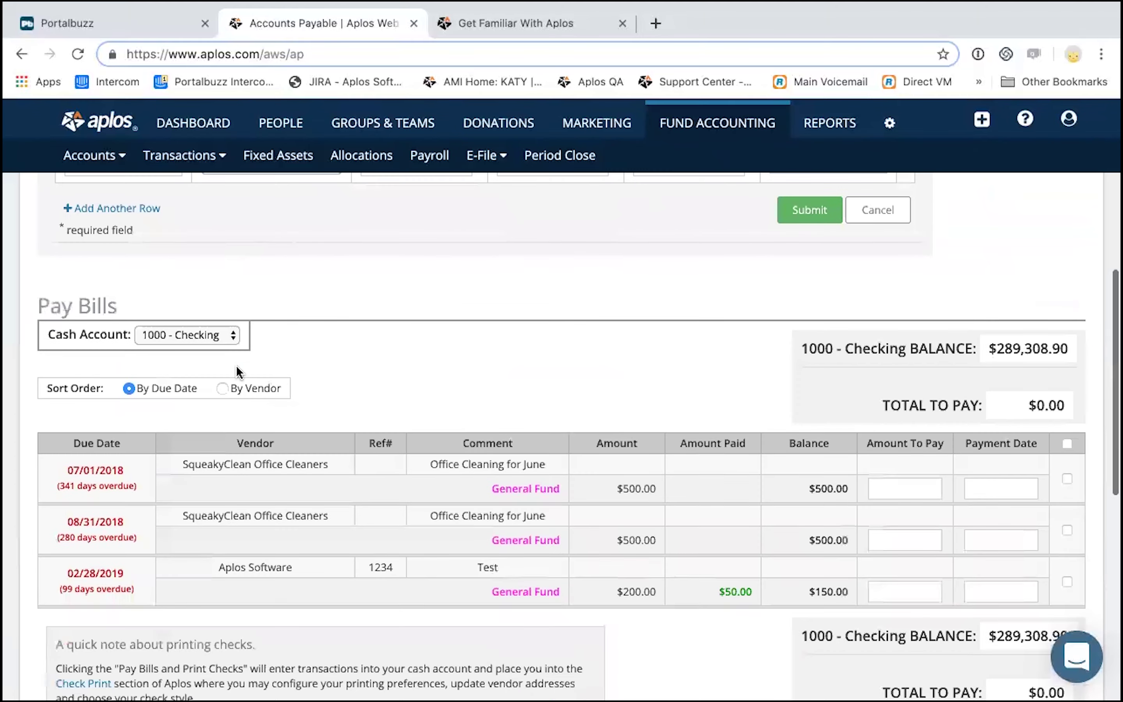
{"action": "scroll", "coordinate": [237, 371], "scroll_direction": "up", "scroll_amount": 8}
{"action": "type", "text": "Sq"}
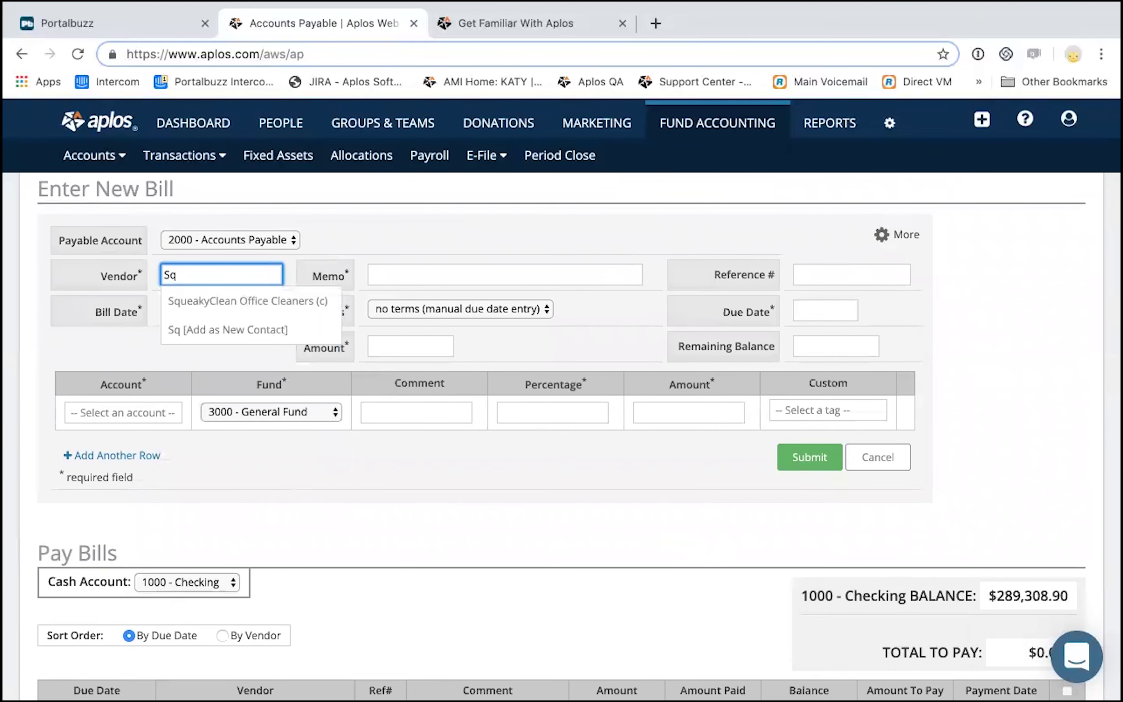
{"action": "left_click", "coordinate": [291, 301]}
- Enter the memo "June Bill" and the reference number 5789 for the new bill
{"action": "left_click", "coordinate": [406, 275]}
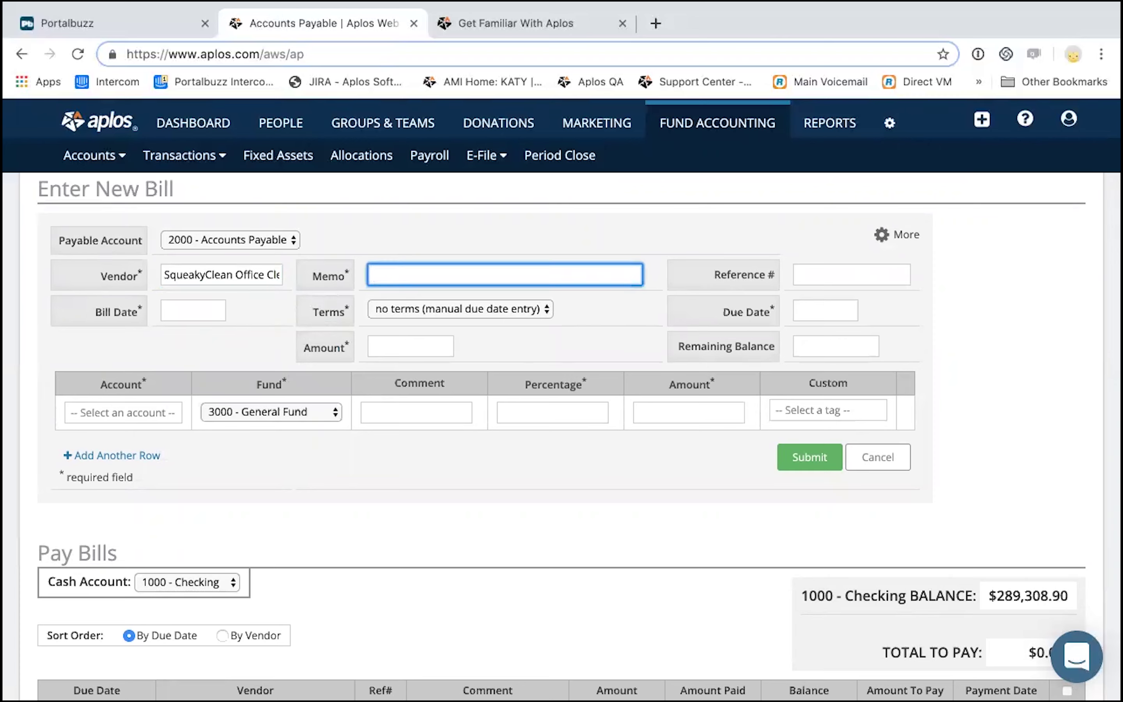
{"action": "type", "text": "June Bill"}
{"action": "left_click", "coordinate": [865, 275]}
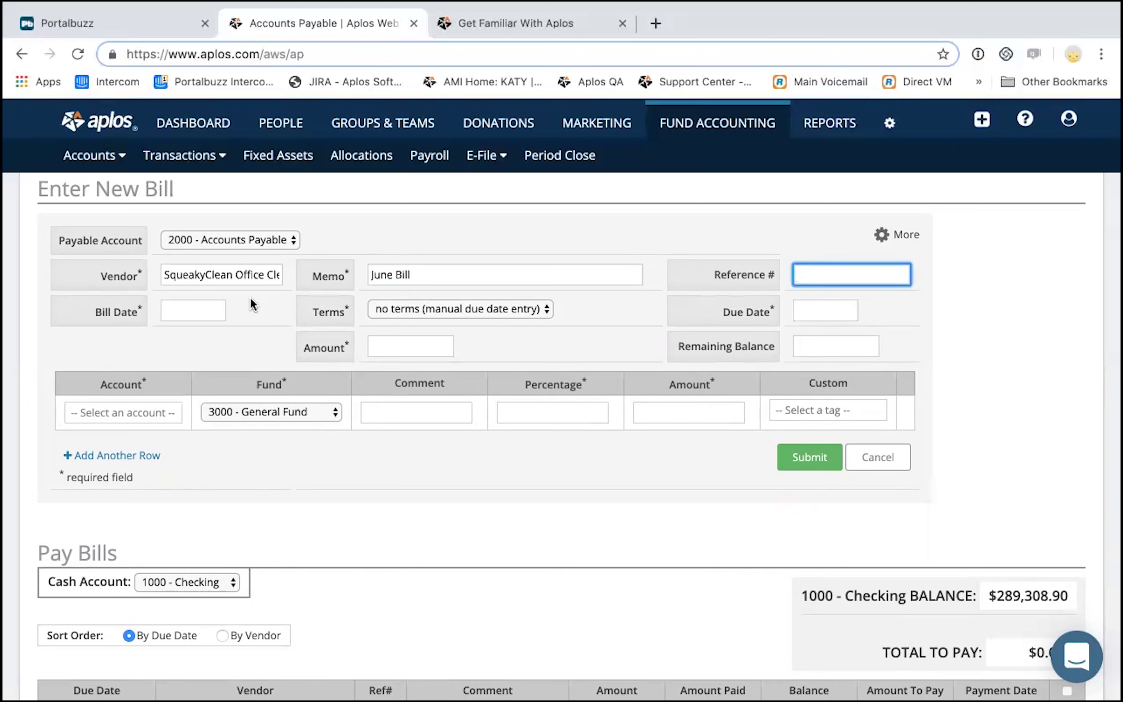
{"action": "type", "text": "5789"}
- Set the bill date to 06/01/2019 and the due date to 06/30/2019, keeping the terms on manual due date entry
{"action": "right_click", "coordinate": [200, 307]}
{"action": "left_click", "coordinate": [174, 309]}
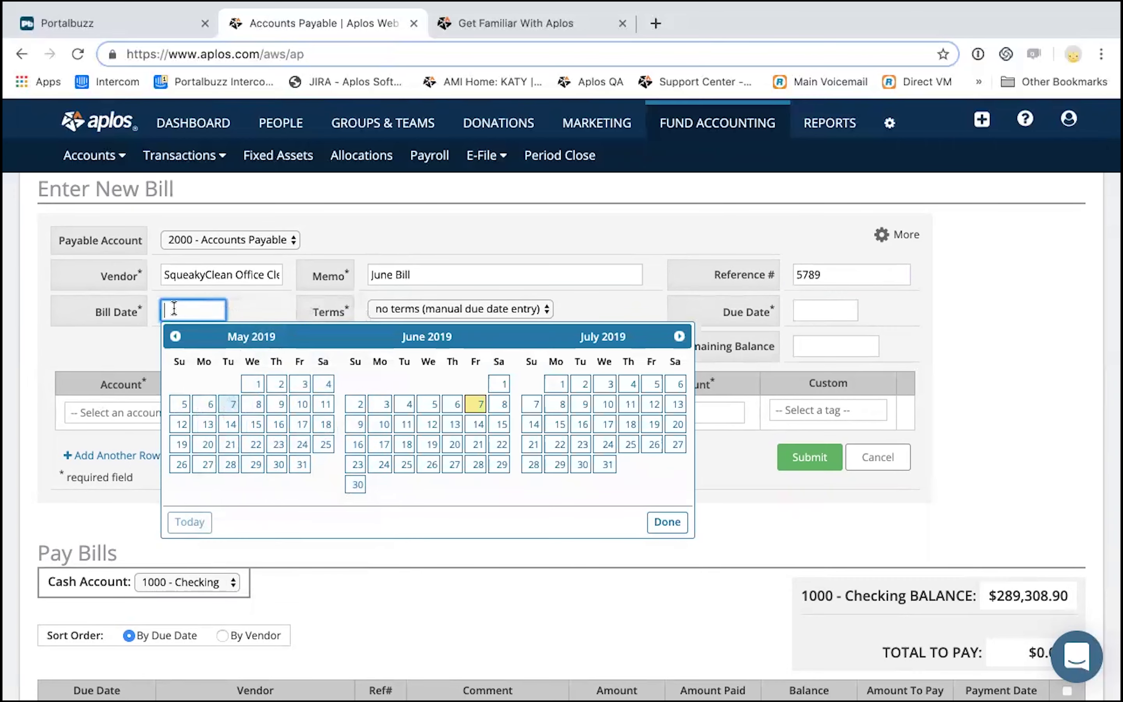
{"action": "left_click", "coordinate": [503, 390]}
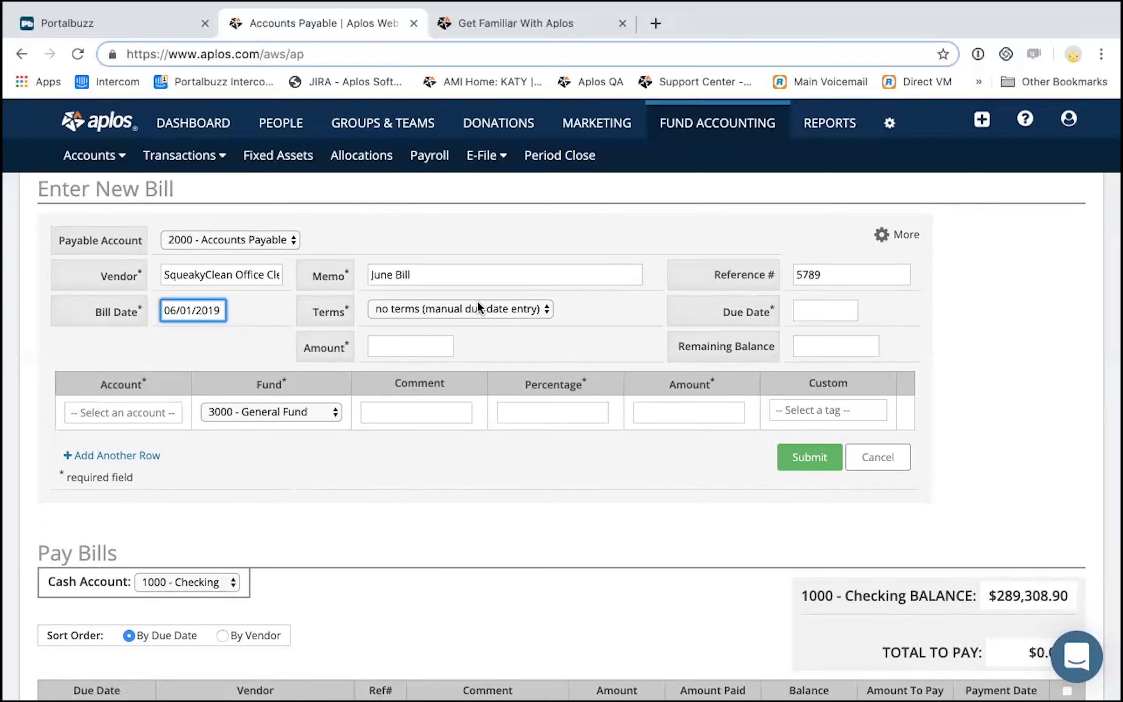
{"action": "left_click", "coordinate": [544, 309]}
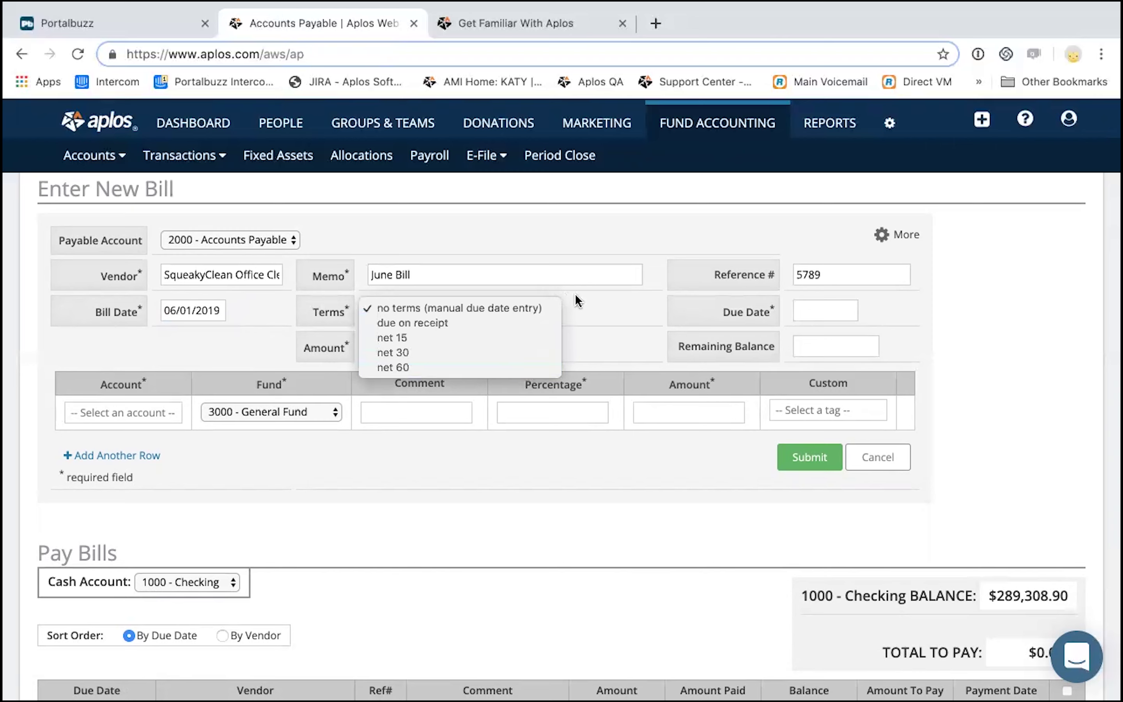
{"action": "left_click", "coordinate": [589, 303]}
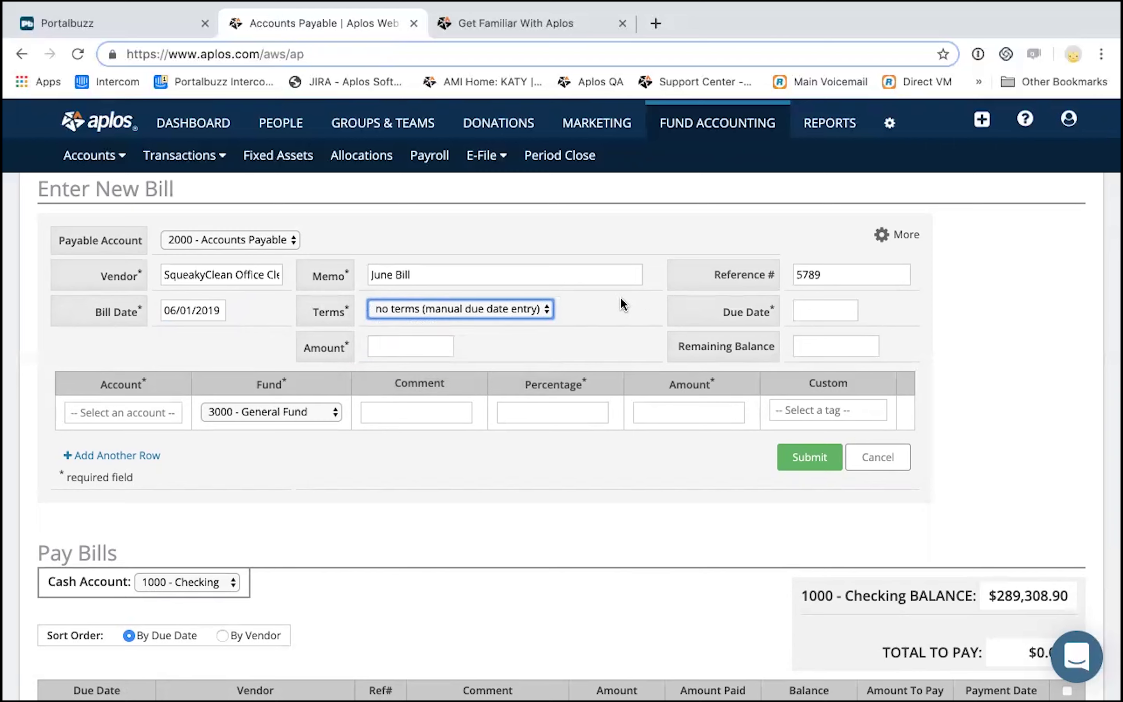
{"action": "left_click", "coordinate": [817, 309]}
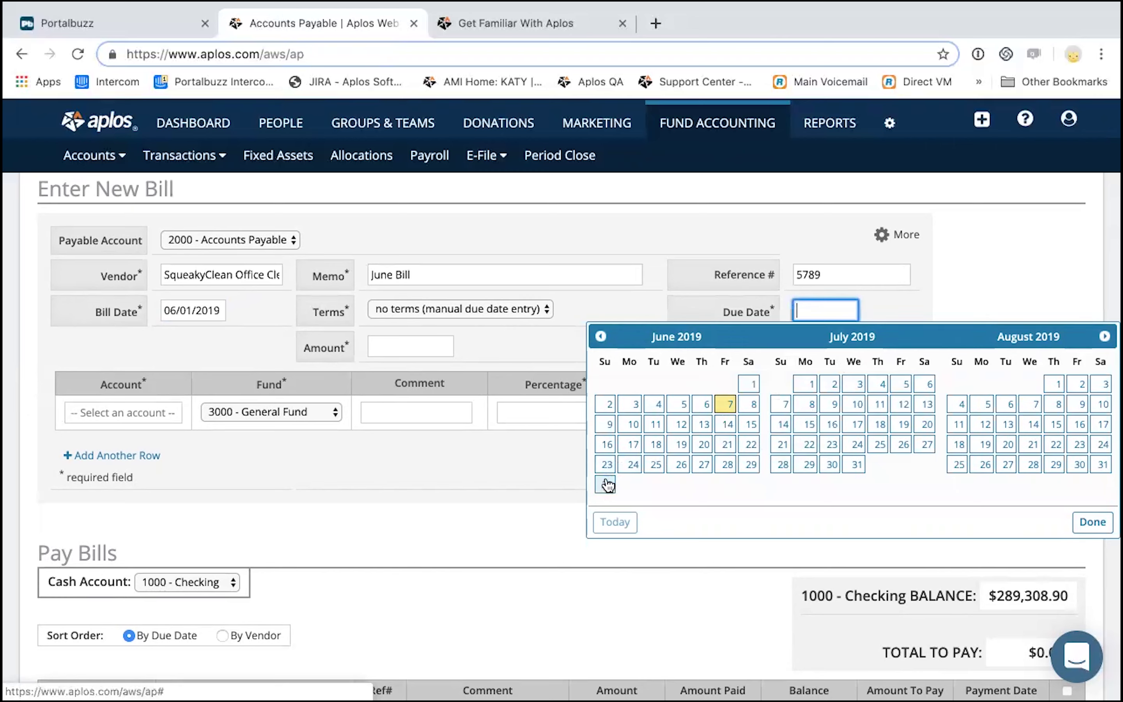
{"action": "left_click", "coordinate": [605, 484]}
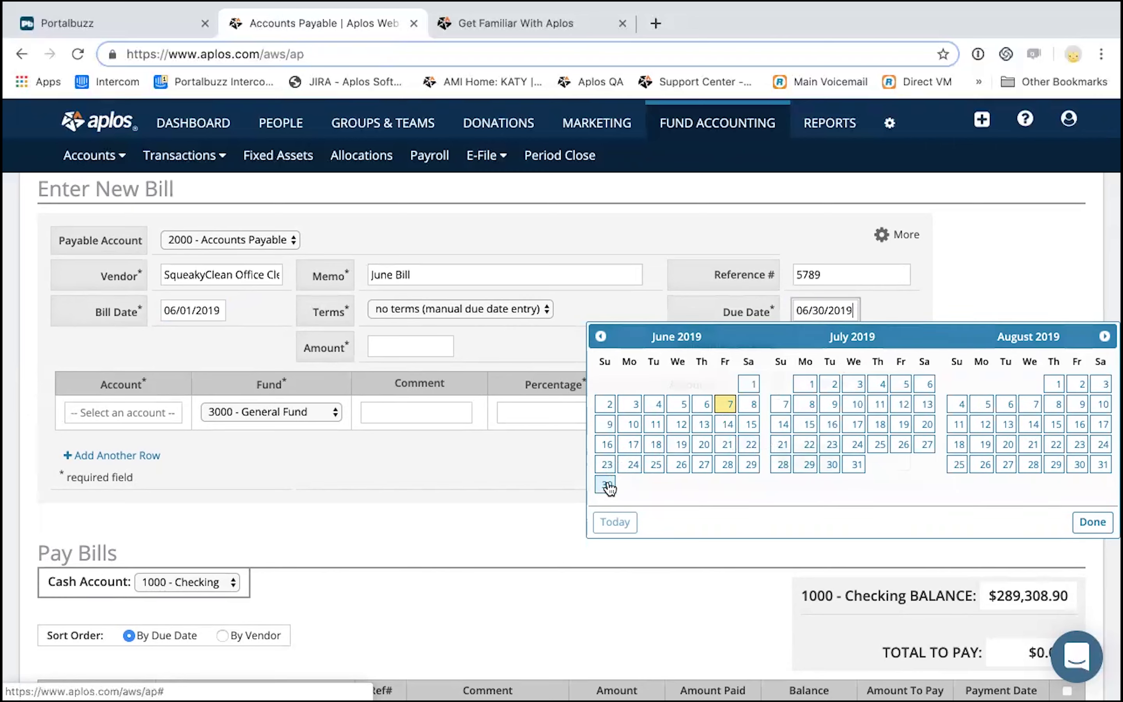
- Set the total amount of the June bill to 500
{"action": "left_click", "coordinate": [416, 345]}
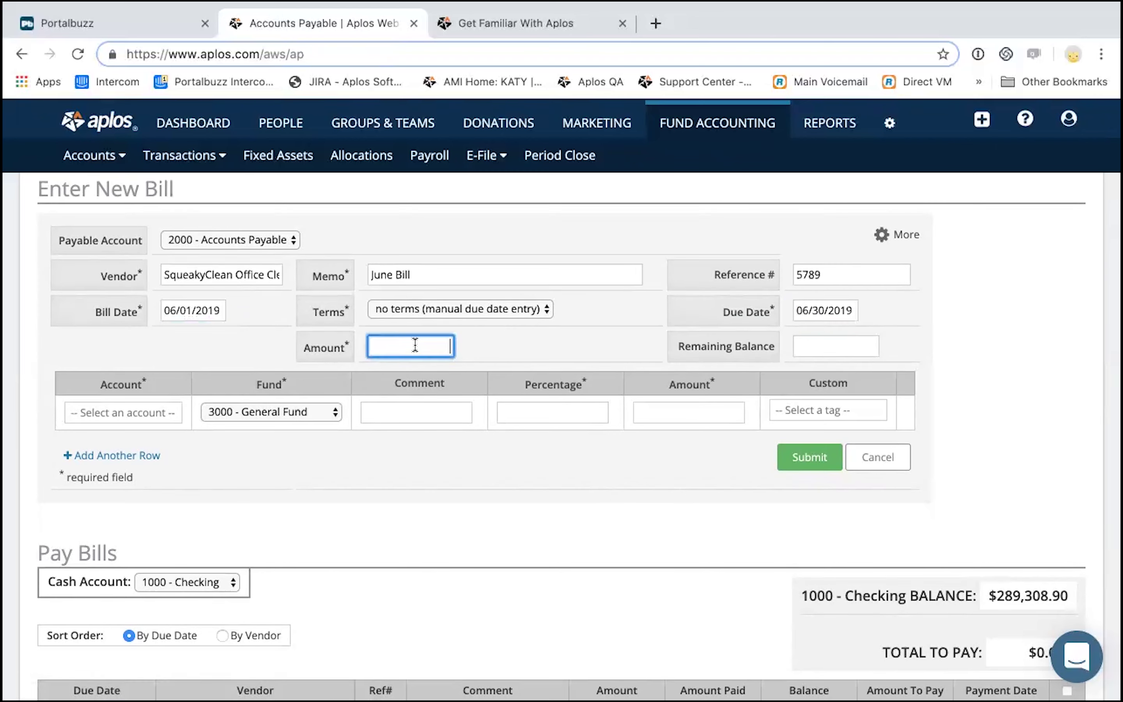
{"action": "scroll", "coordinate": [415, 345], "scroll_direction": "down", "scroll_amount": 1}
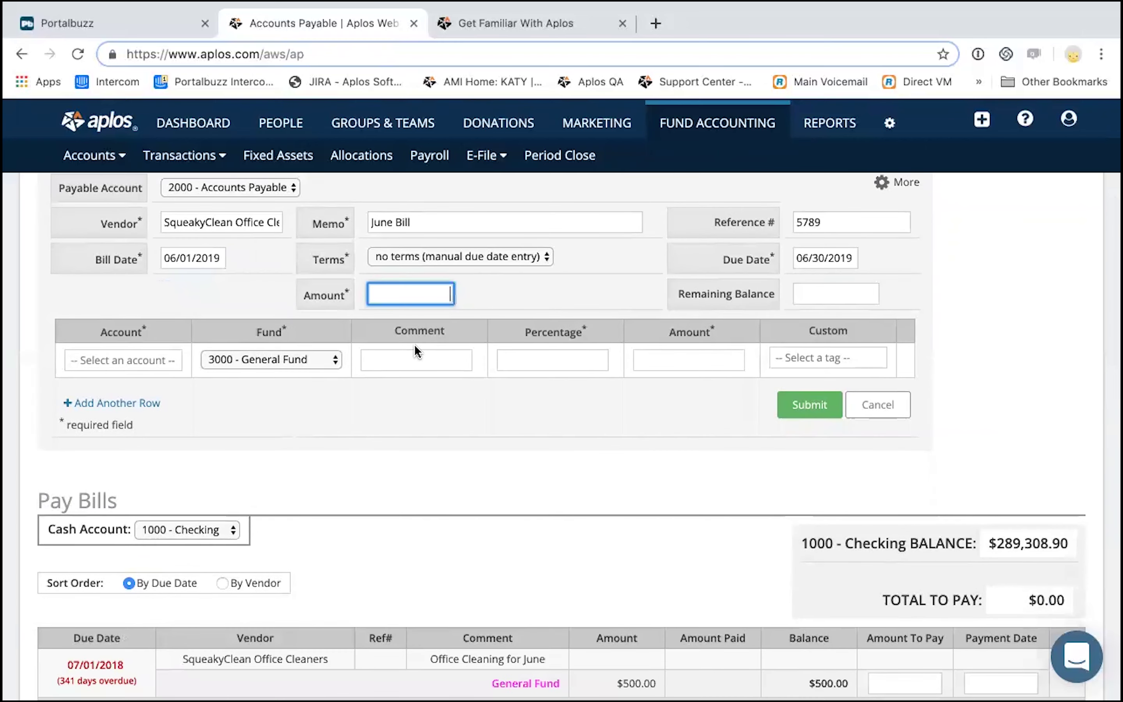
{"action": "type", "text": "500"}
{"action": "left_click", "coordinate": [483, 427]}
{"action": "scroll", "coordinate": [483, 427], "scroll_direction": "up", "scroll_amount": 1}
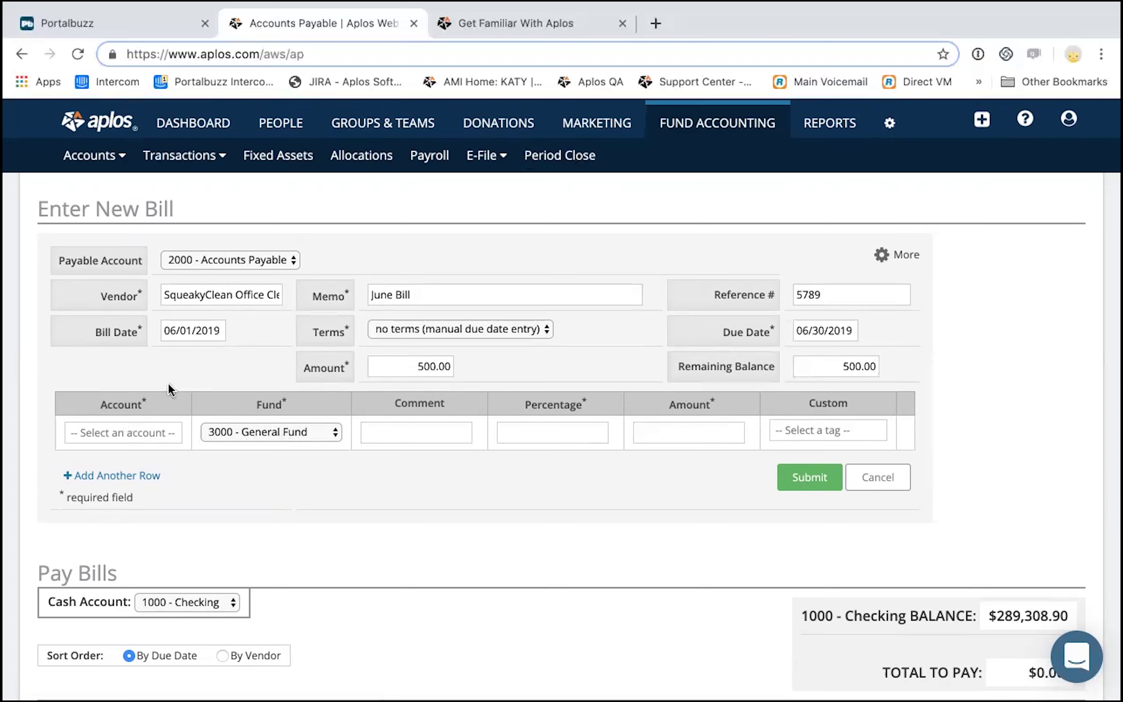
- Assign the 5300 - Department Expense account to the bill's first line
{"action": "left_click", "coordinate": [136, 432]}
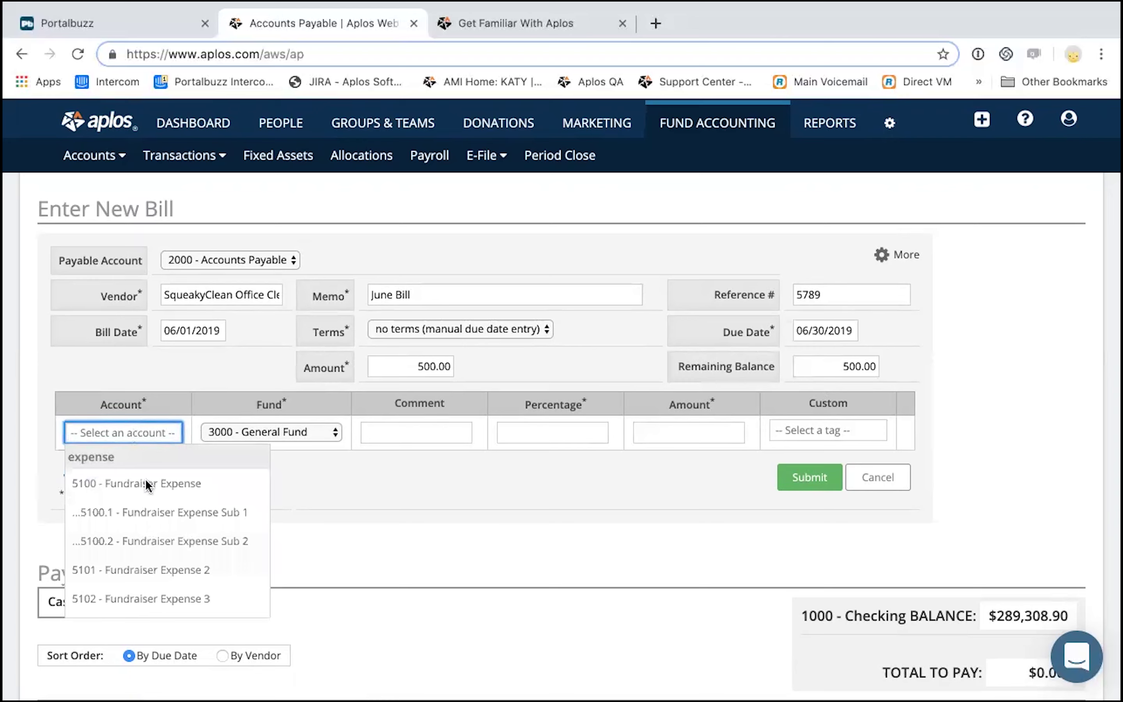
{"action": "scroll", "coordinate": [163, 570], "scroll_direction": "down", "scroll_amount": 5}
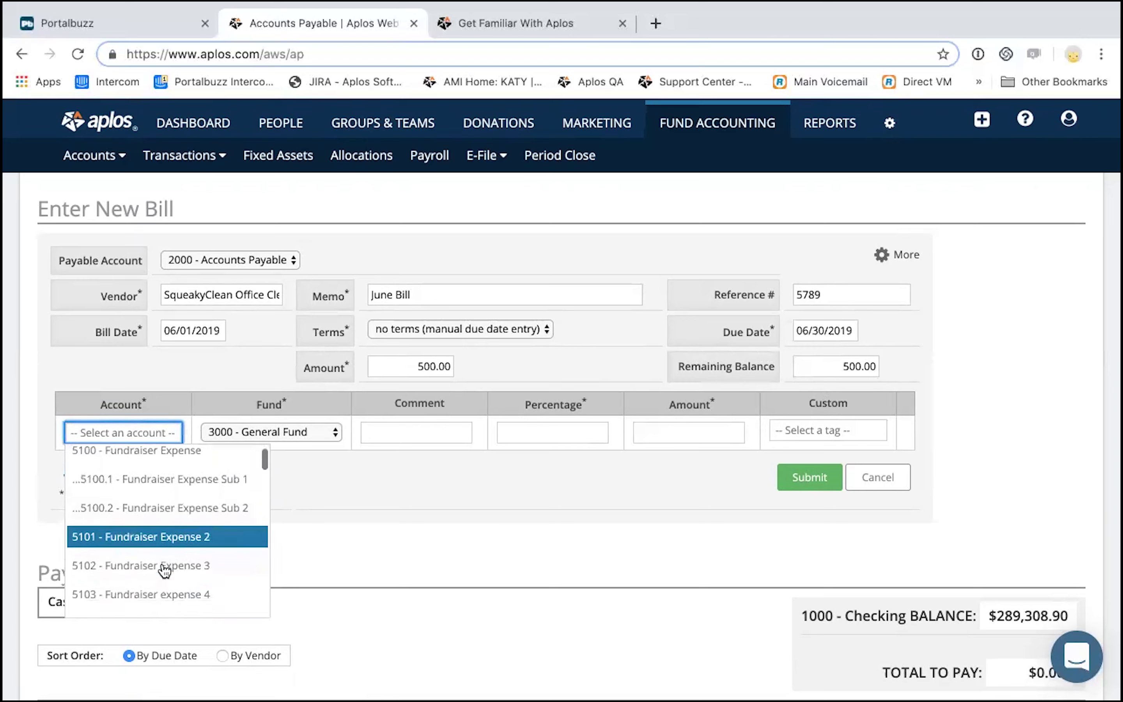
{"action": "scroll", "coordinate": [164, 570], "scroll_direction": "down", "scroll_amount": 5}
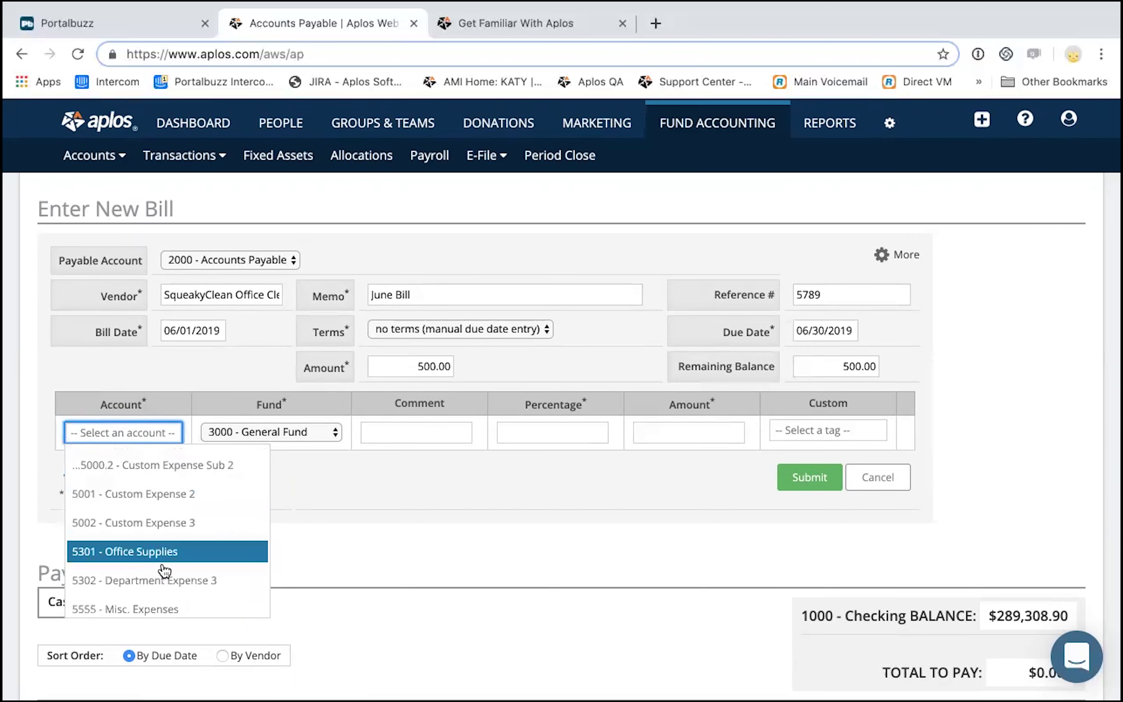
{"action": "scroll", "coordinate": [163, 570], "scroll_direction": "down", "scroll_amount": 6}
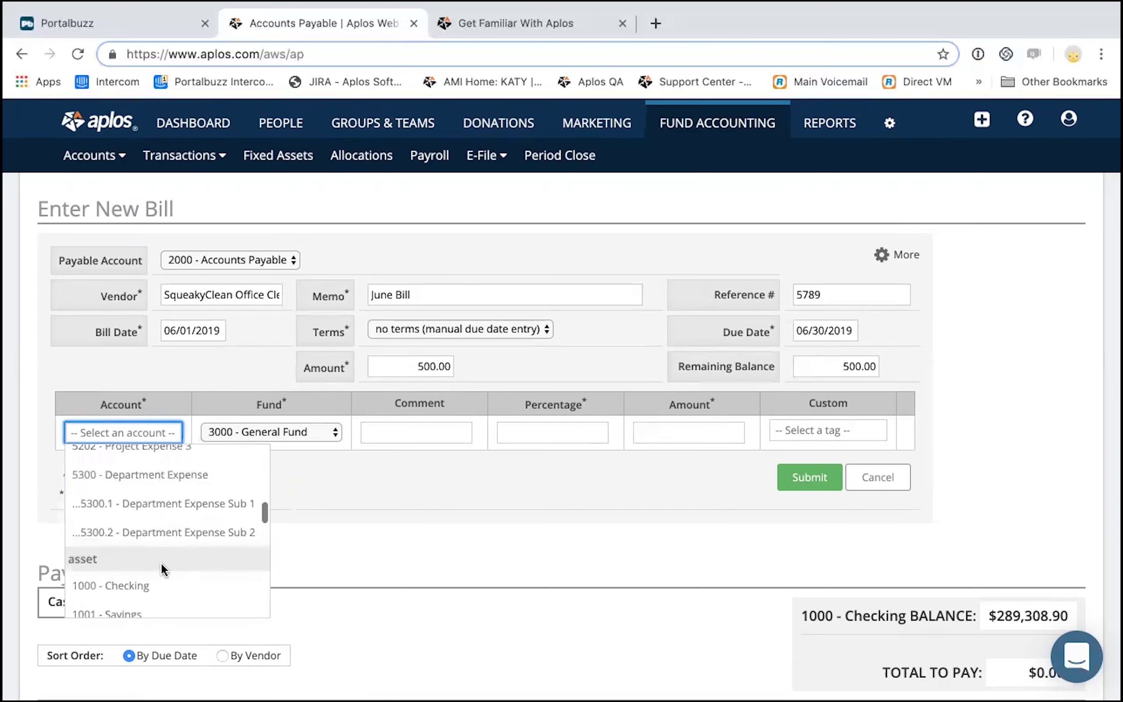
{"action": "scroll", "coordinate": [165, 570], "scroll_direction": "up", "scroll_amount": 3}
{"action": "left_click", "coordinate": [165, 558]}
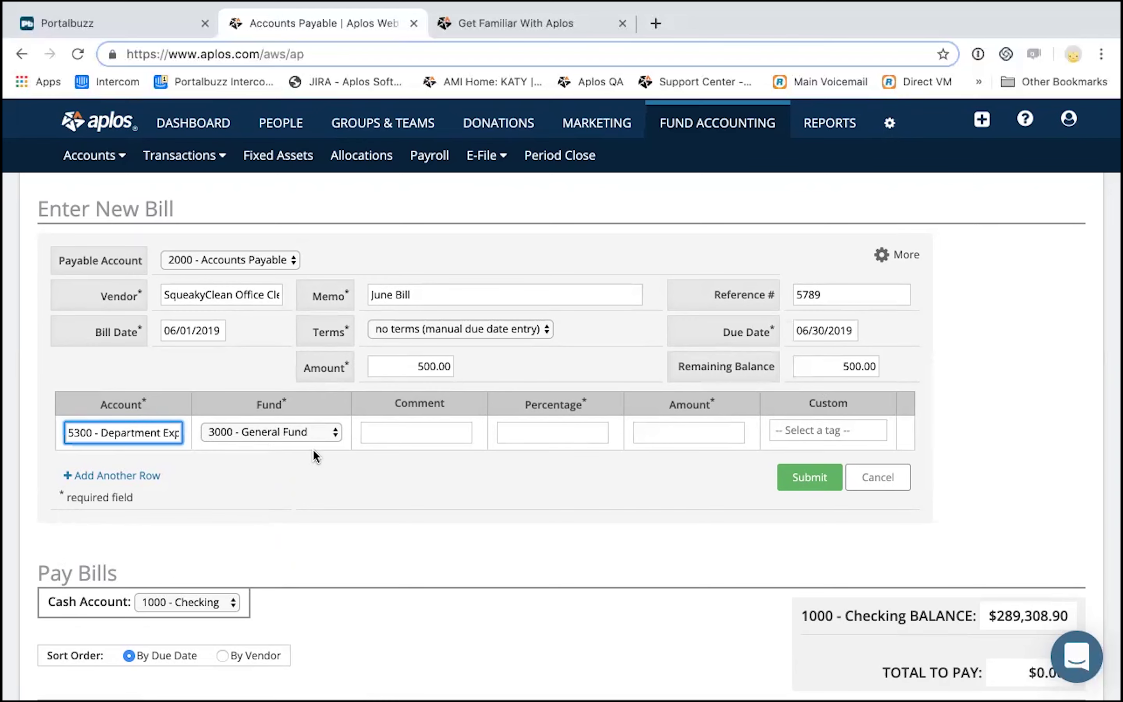
- Set the Department Expense line's amount to 500, and try a second blank row before removing it
{"action": "left_click", "coordinate": [698, 432]}
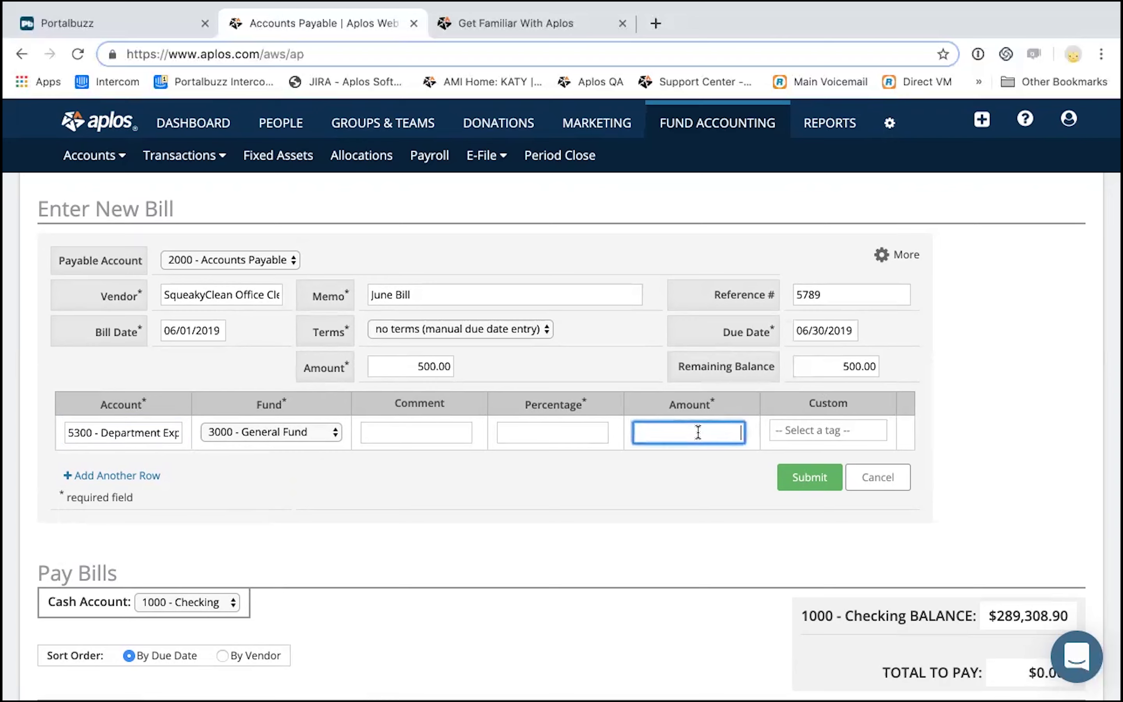
{"action": "type", "text": "500"}
{"action": "left_click", "coordinate": [592, 490]}
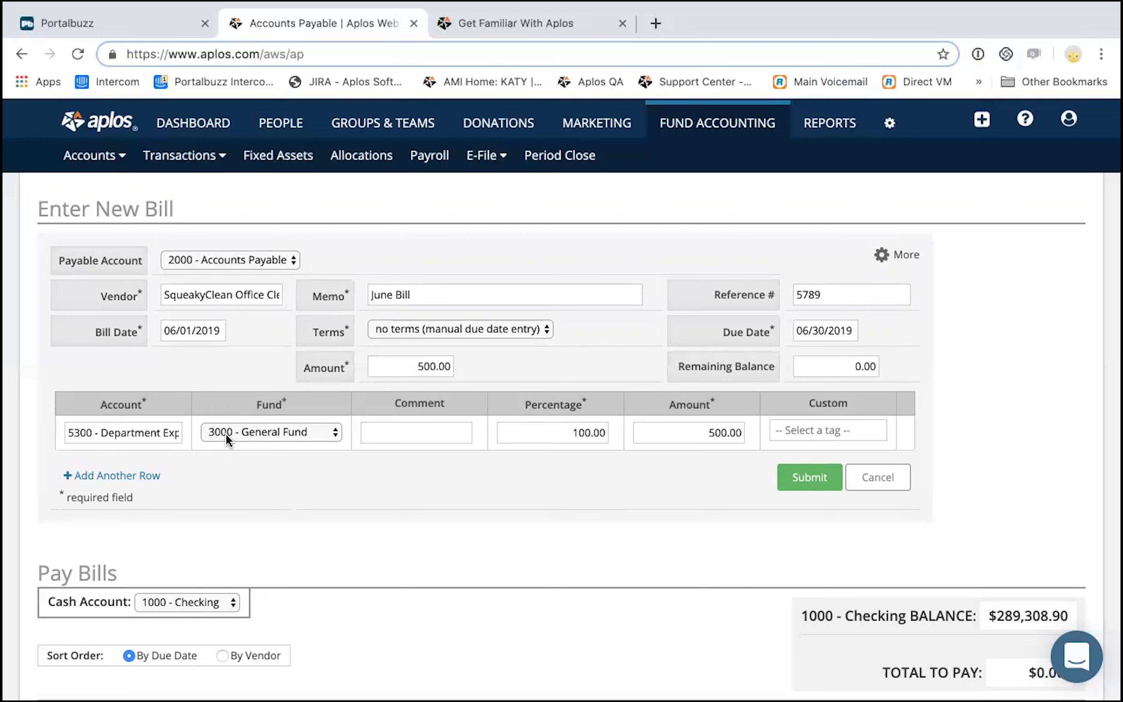
{"action": "left_click", "coordinate": [123, 477]}
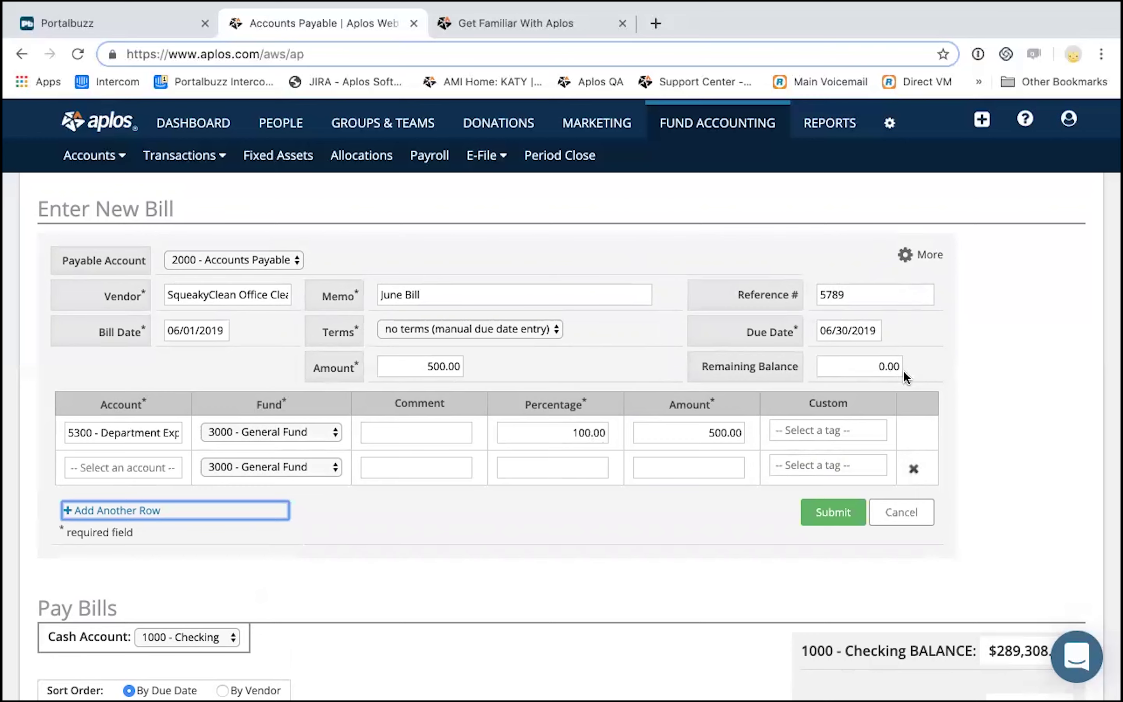
{"action": "left_click", "coordinate": [913, 470]}
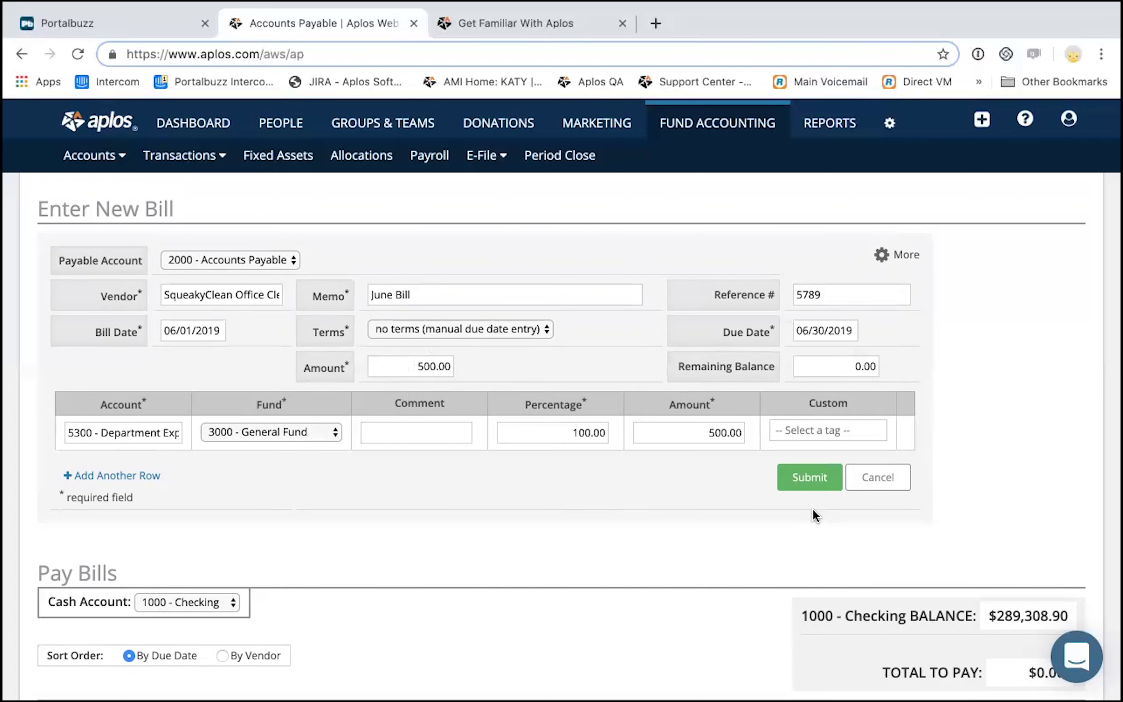
- Submit the June bill and check its entry in the list of bills to pay
{"action": "left_click", "coordinate": [818, 485]}
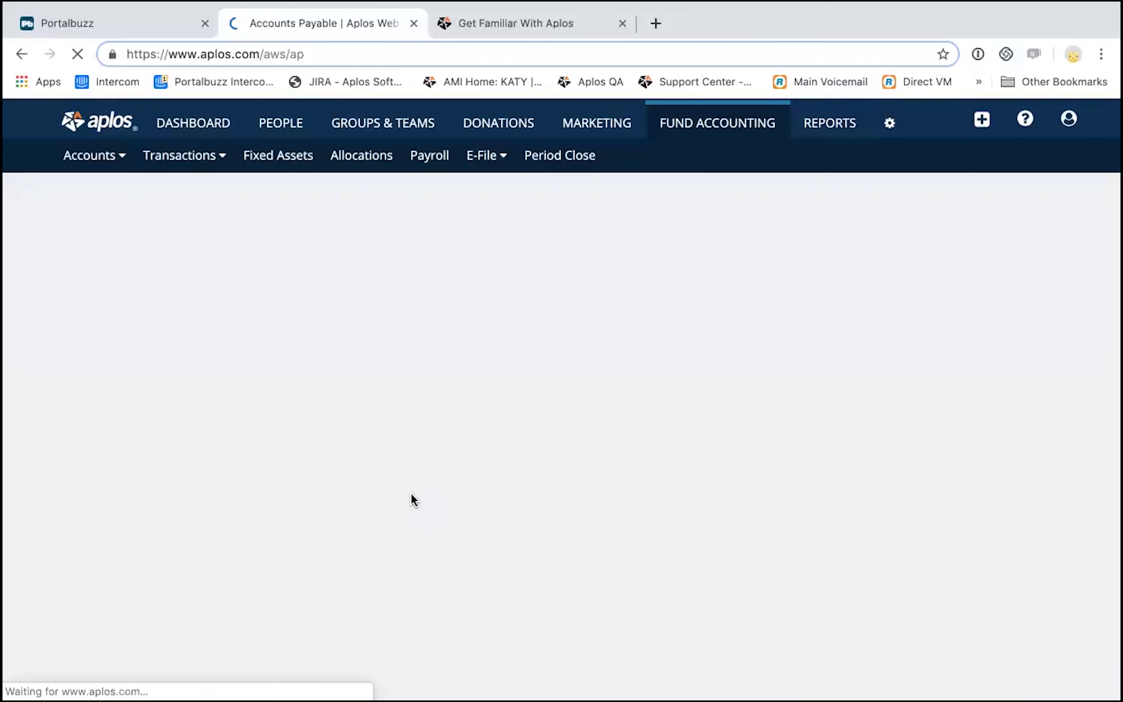
{"action": "scroll", "coordinate": [412, 497], "scroll_direction": "down", "scroll_amount": 7}
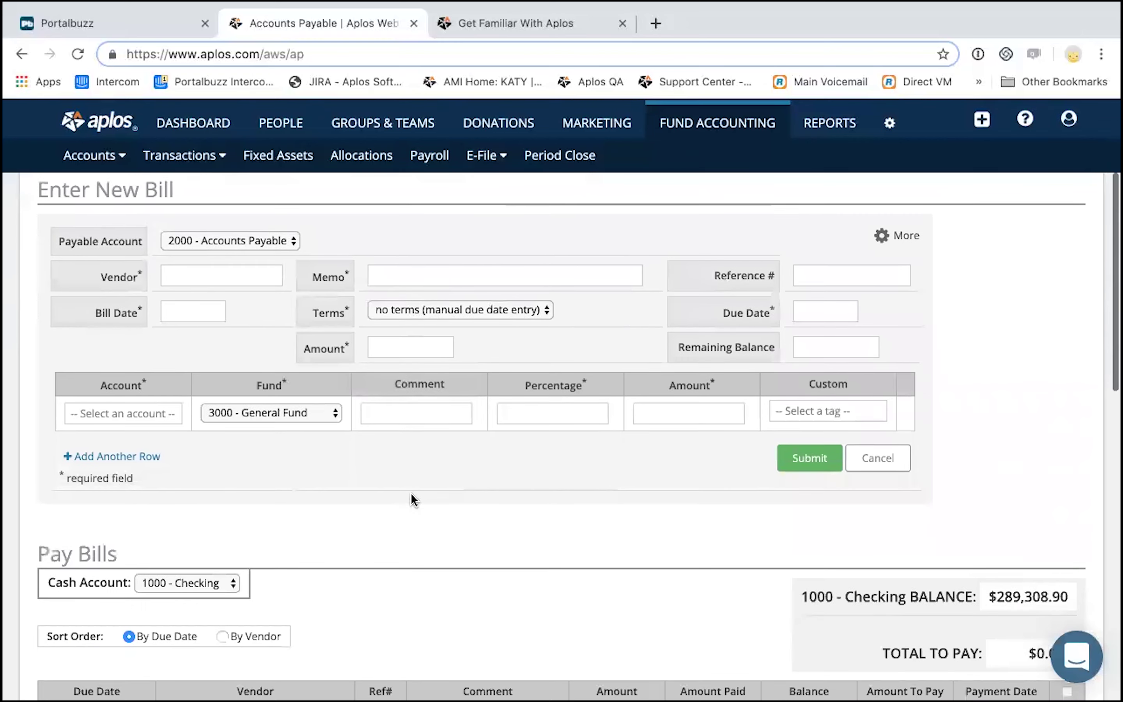
{"action": "scroll", "coordinate": [412, 497], "scroll_direction": "down", "scroll_amount": 5}
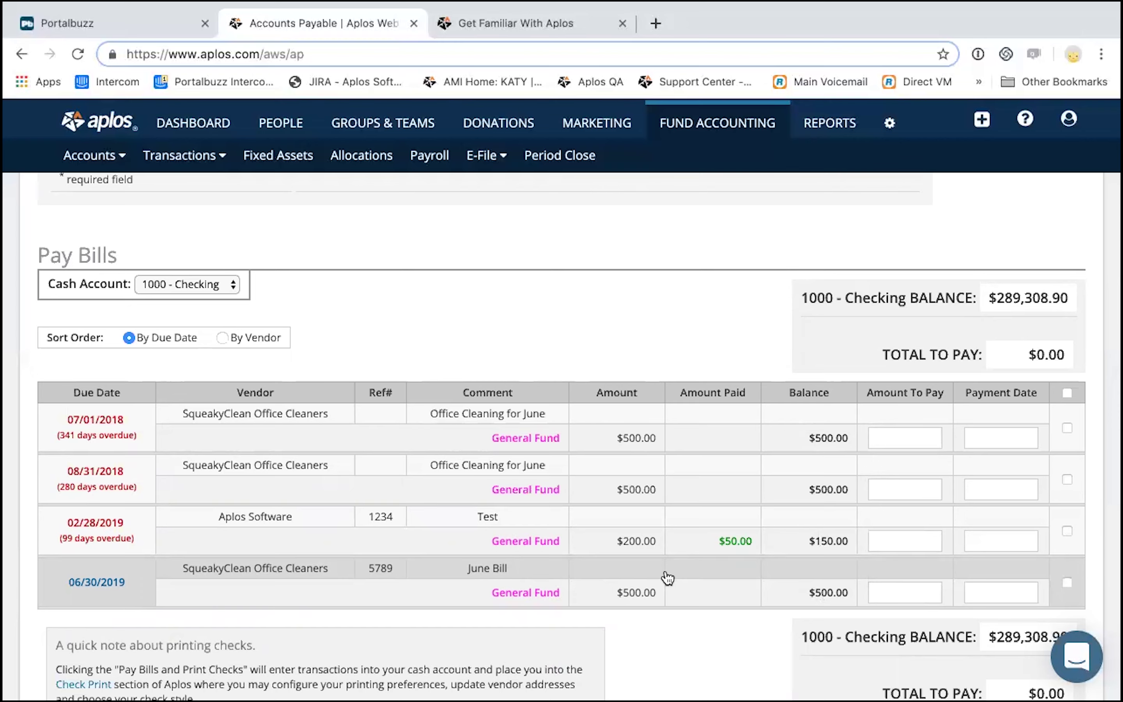
{"action": "scroll", "coordinate": [667, 578], "scroll_direction": "down", "scroll_amount": 2}
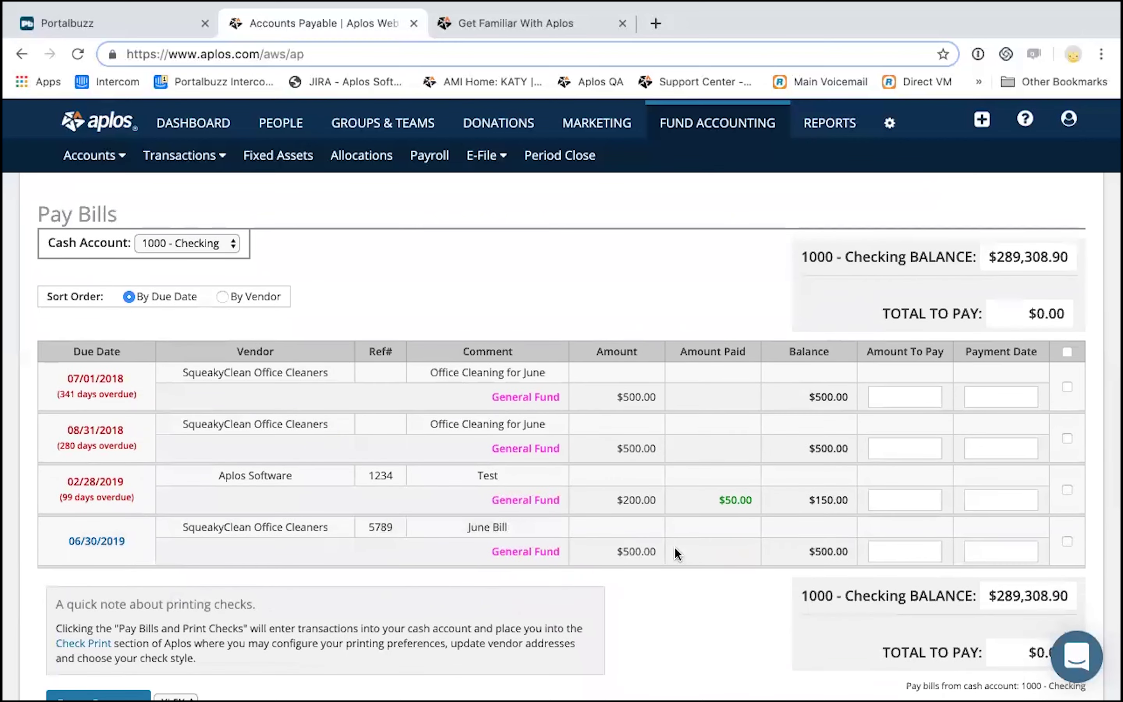
{"action": "left_click", "coordinate": [920, 552]}
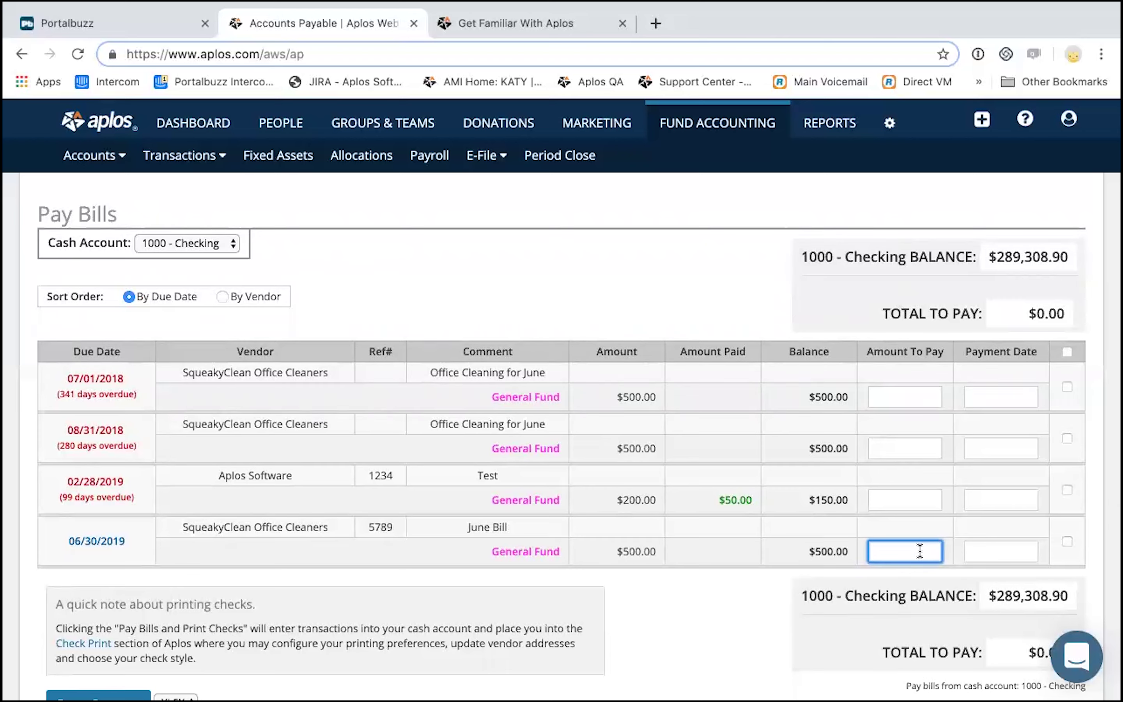
{"action": "type", "text": "500"}
{"action": "key", "text": "BackSpace"}
{"action": "key", "text": "BackSpace"}
{"action": "key", "text": "BackSpace"}
- Select the June Bill for payment of 500.00 dated 06/07/2019, and try adding the SqueakyClean bill due 07/01/2018 before deselecting it
{"action": "left_click", "coordinate": [1067, 542]}
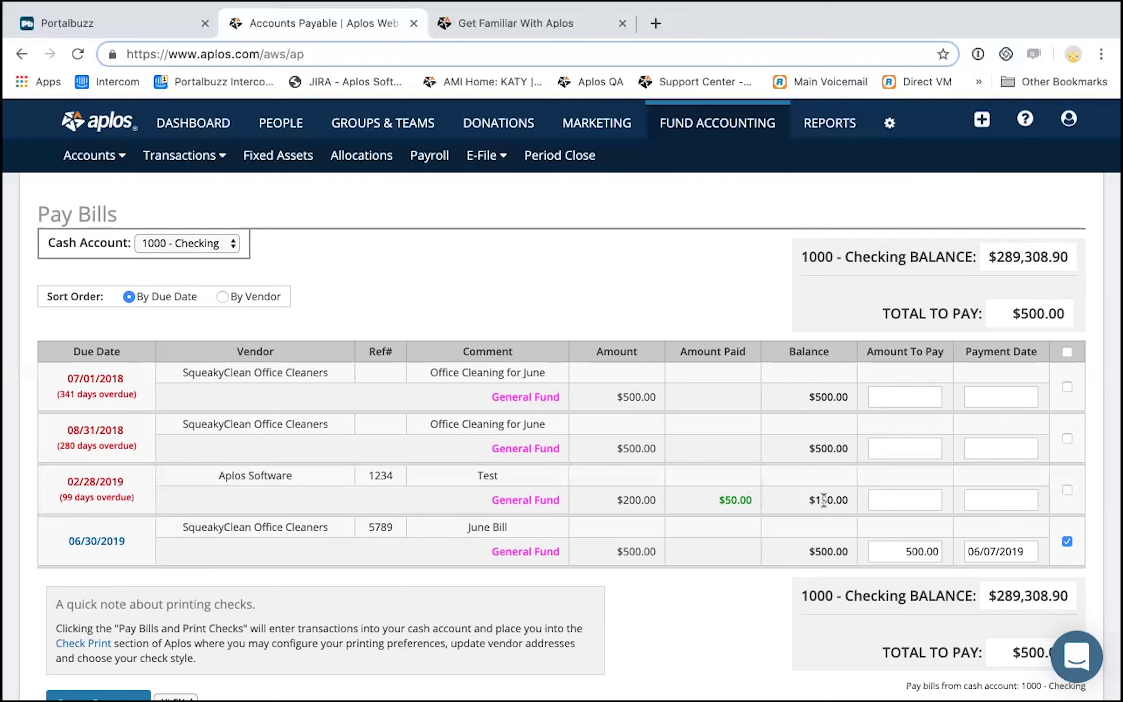
{"action": "scroll", "coordinate": [824, 500], "scroll_direction": "down", "scroll_amount": 2}
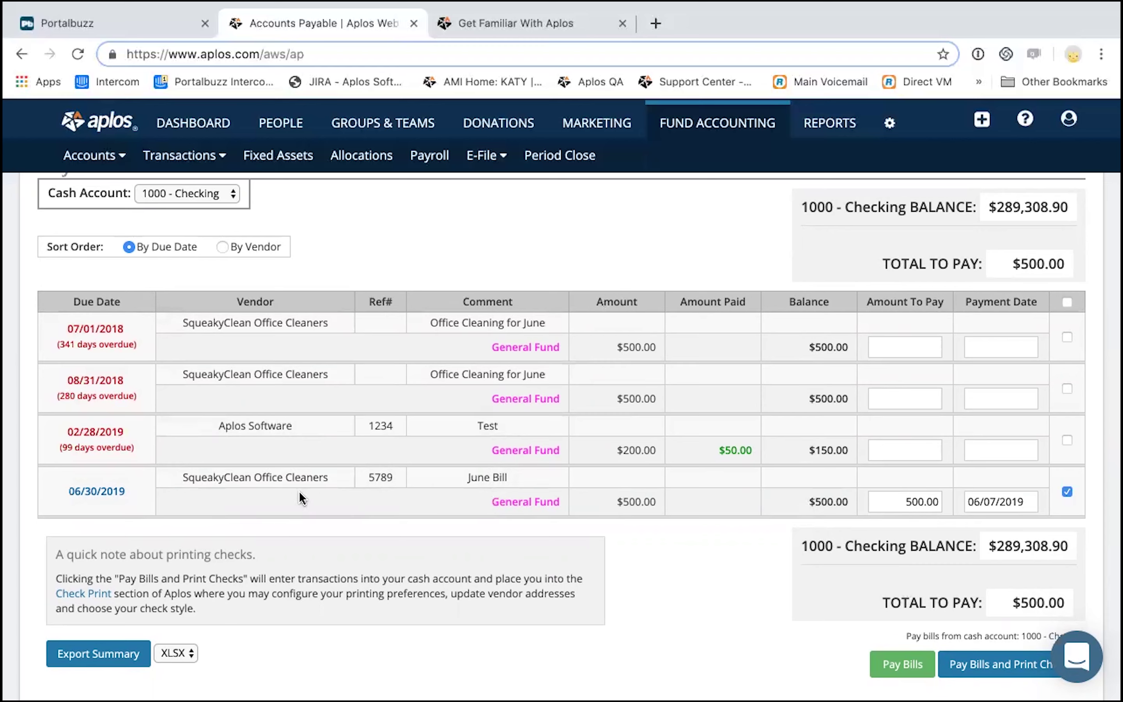
{"action": "left_click", "coordinate": [1067, 338]}
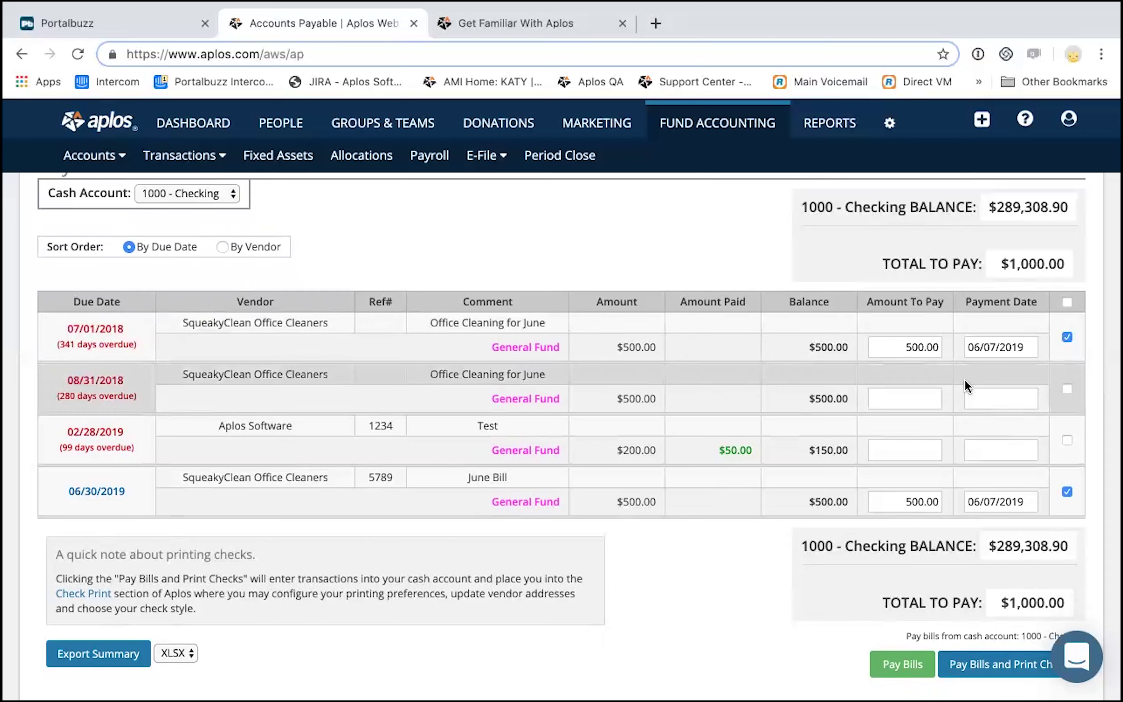
{"action": "left_click", "coordinate": [1068, 339]}
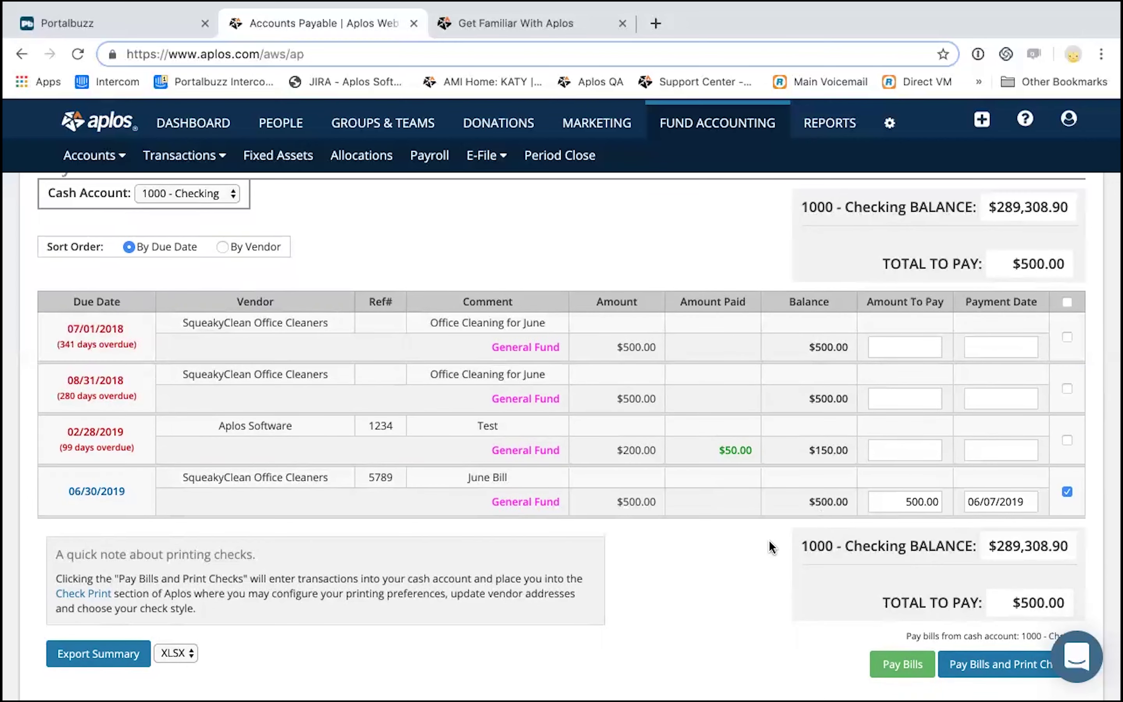
{"action": "scroll", "coordinate": [771, 546], "scroll_direction": "down", "scroll_amount": 3}
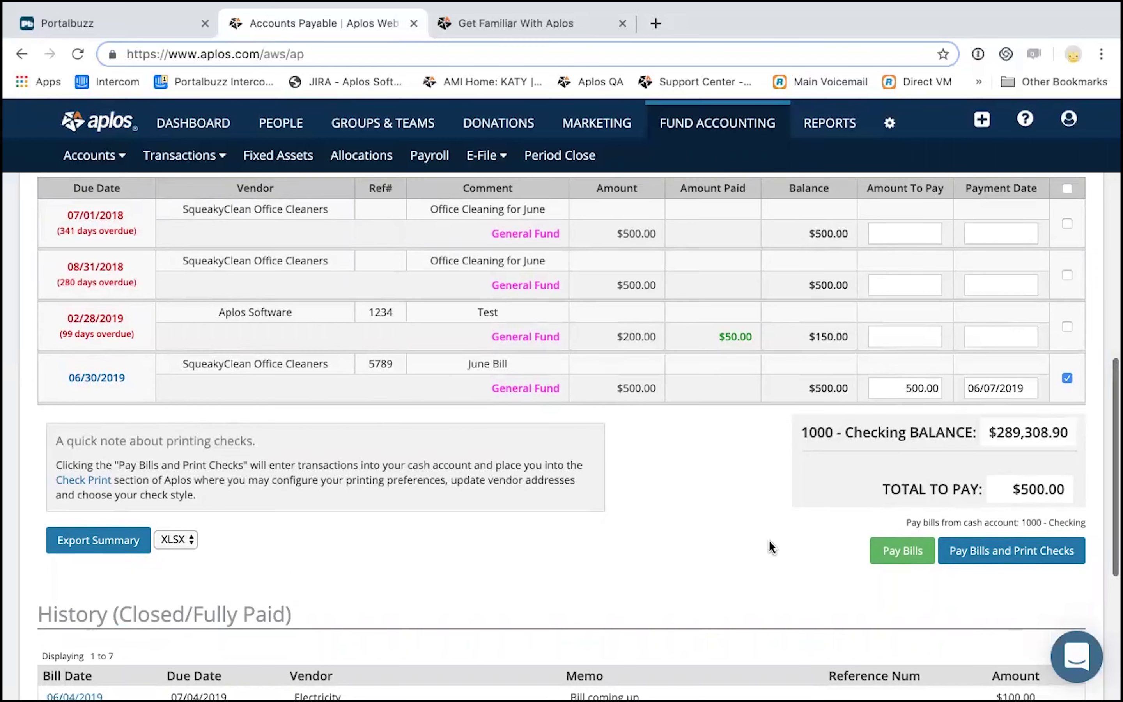
{"action": "scroll", "coordinate": [771, 547], "scroll_direction": "up", "scroll_amount": 1}
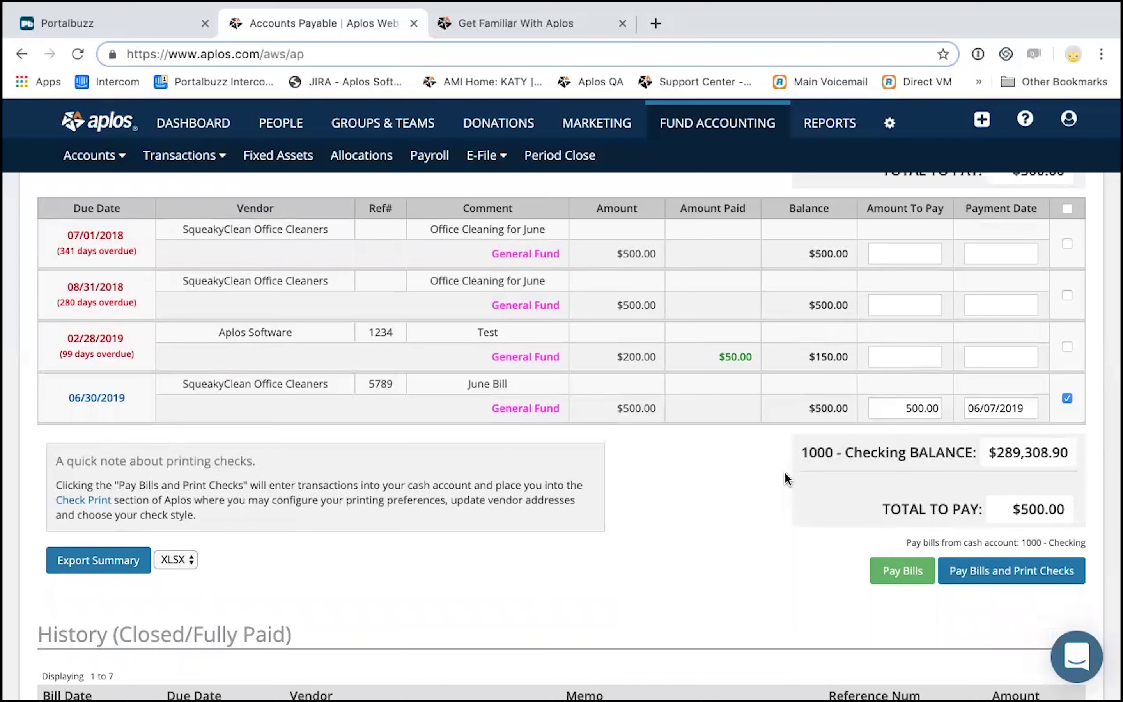
- Pay the June Bill with check printing, and select its SqueakyClean Office Cleaners payment in the check list
{"action": "scroll", "coordinate": [787, 478], "scroll_direction": "down", "scroll_amount": 2}
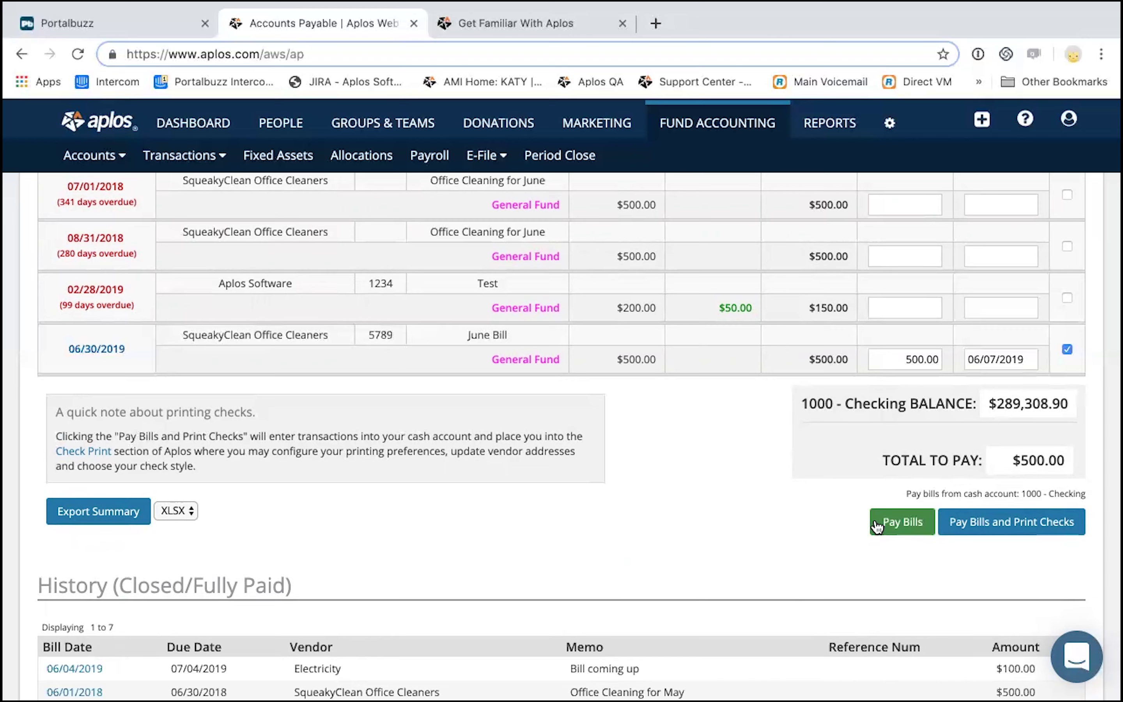
{"action": "left_click", "coordinate": [978, 534]}
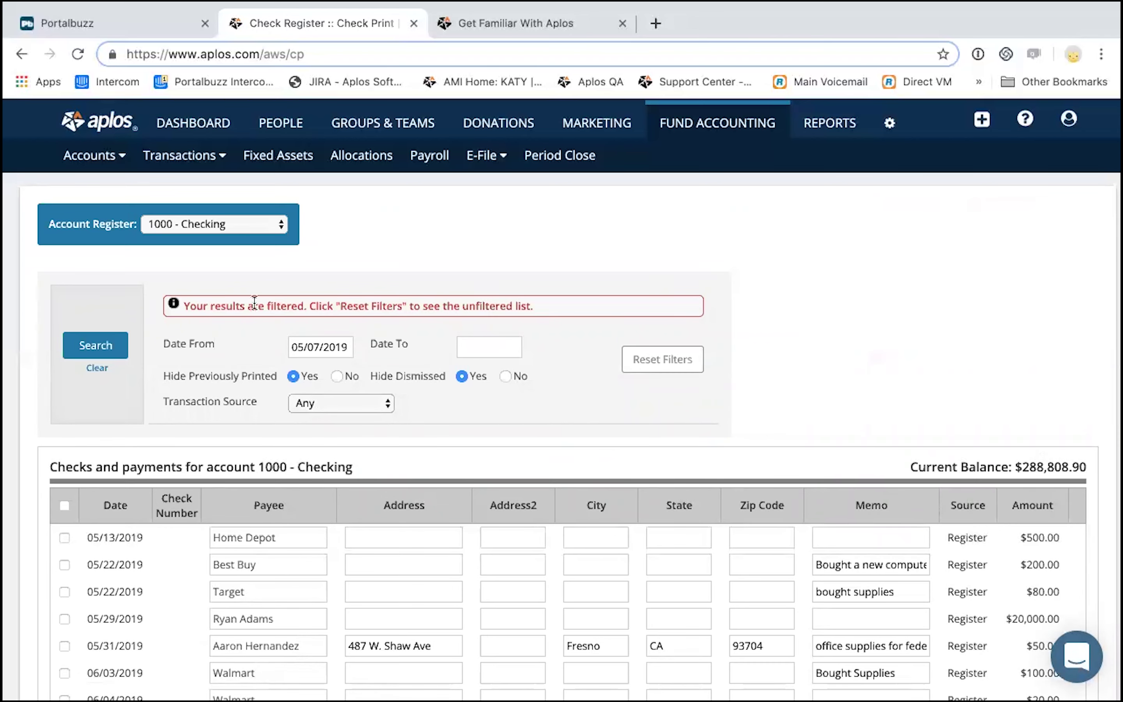
{"action": "scroll", "coordinate": [462, 388], "scroll_direction": "down", "scroll_amount": 10}
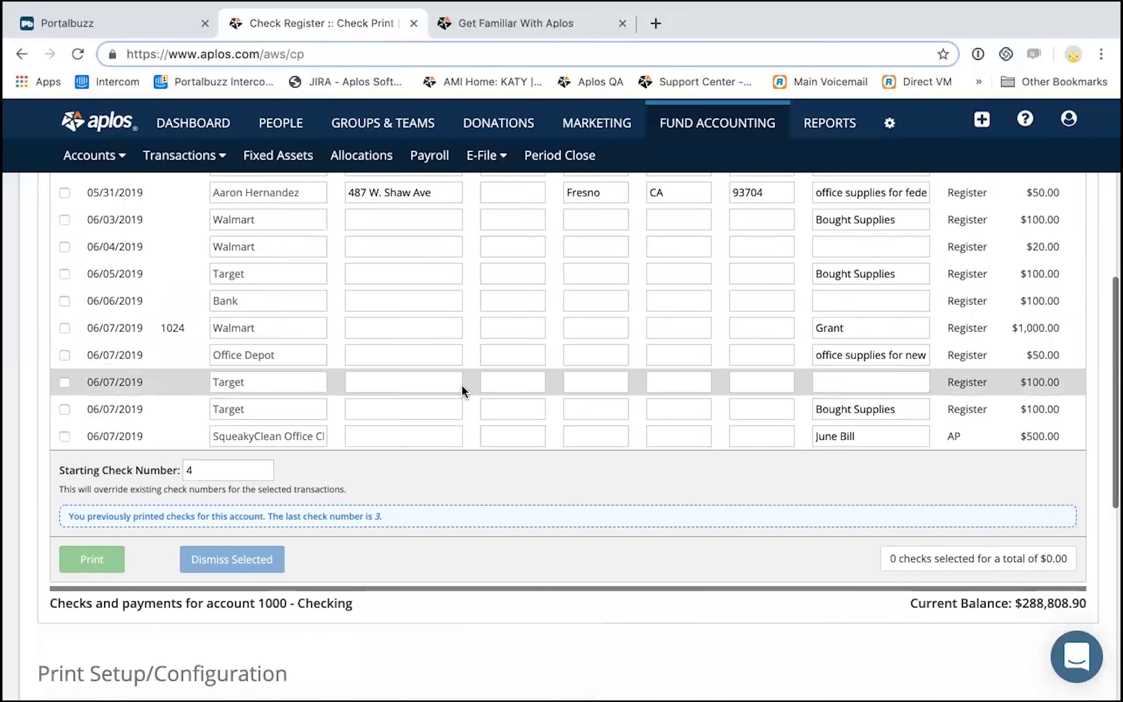
{"action": "scroll", "coordinate": [462, 384], "scroll_direction": "up", "scroll_amount": 5}
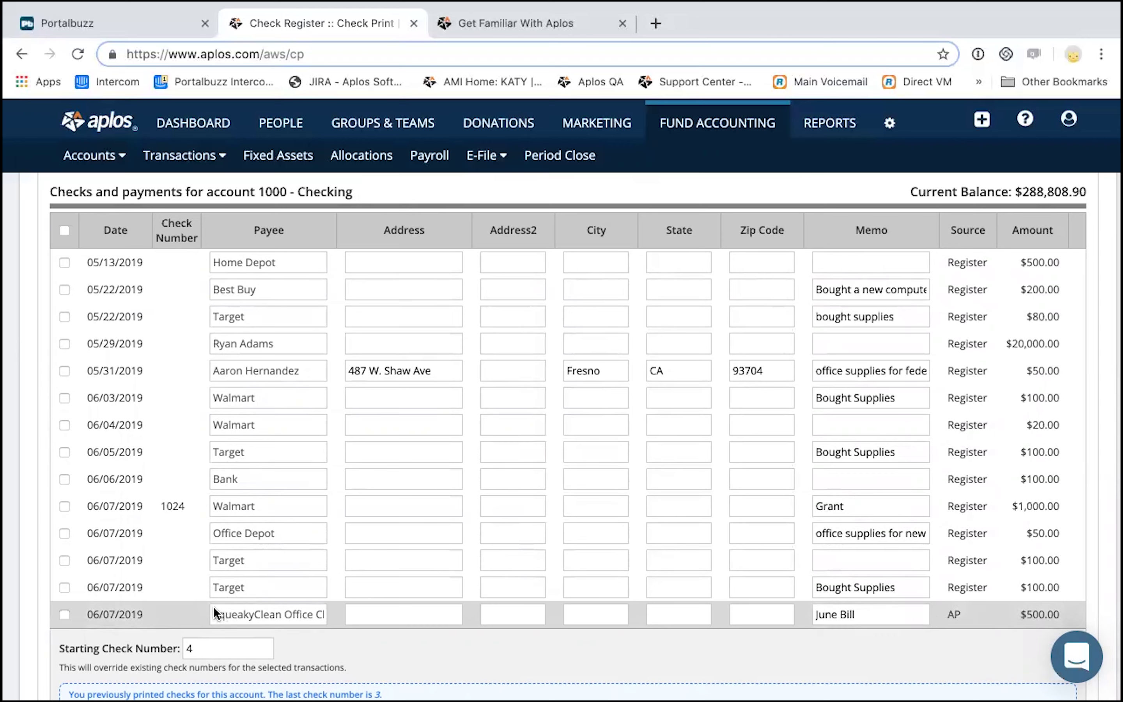
{"action": "left_click", "coordinate": [64, 614]}
- Enter the vendor's street address on the selected SqueakyClean Office Cleaners check
{"action": "left_click", "coordinate": [376, 617]}
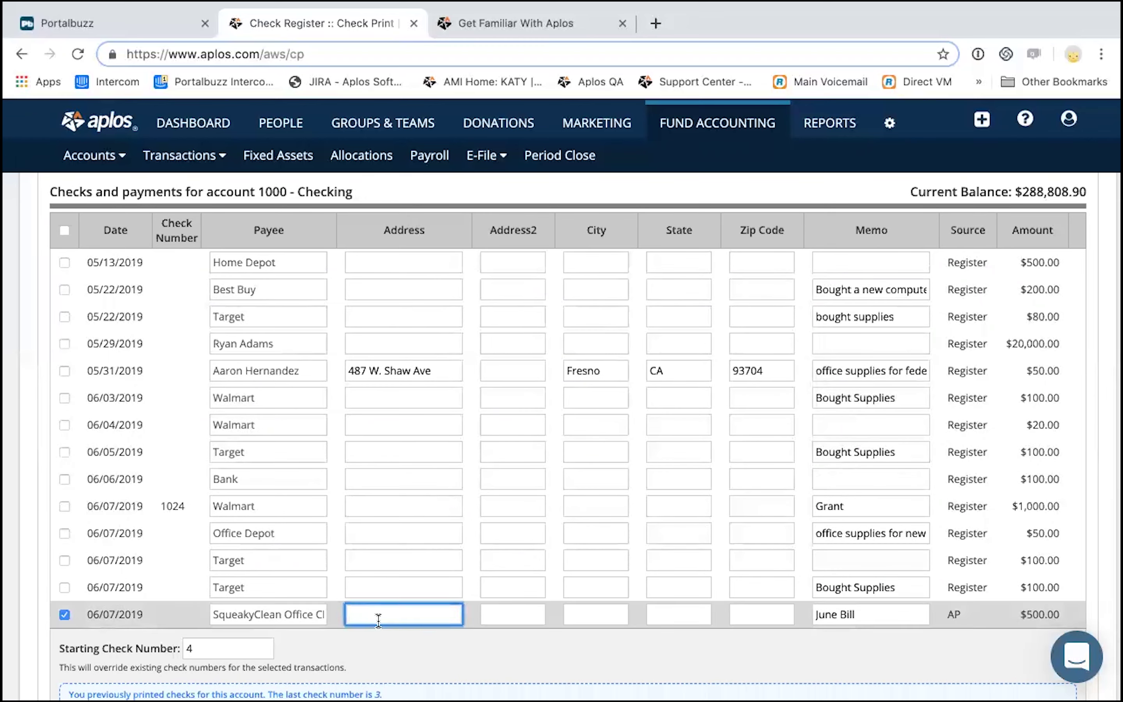
{"action": "type", "text": "4321 M ai"}
{"action": "key", "text": "BackSpace"}
{"action": "key", "text": "BackSpace"}
{"action": "key", "text": "BackSpace"}
{"action": "type", "text": "ain"}
{"action": "key", "text": "Tab"}
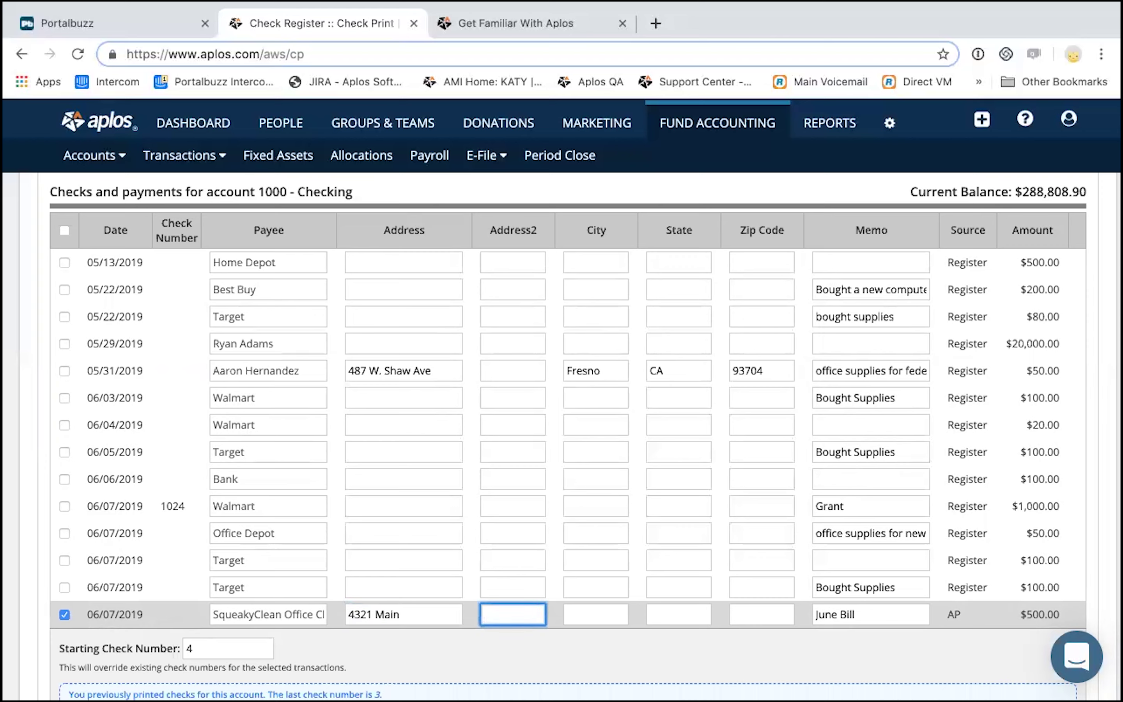
- Fill in the vendor's city, state and zip code on the SqueakyClean Office Cleaners check
{"action": "key", "text": "Tab"}
{"action": "type", "text": "Fresno"}
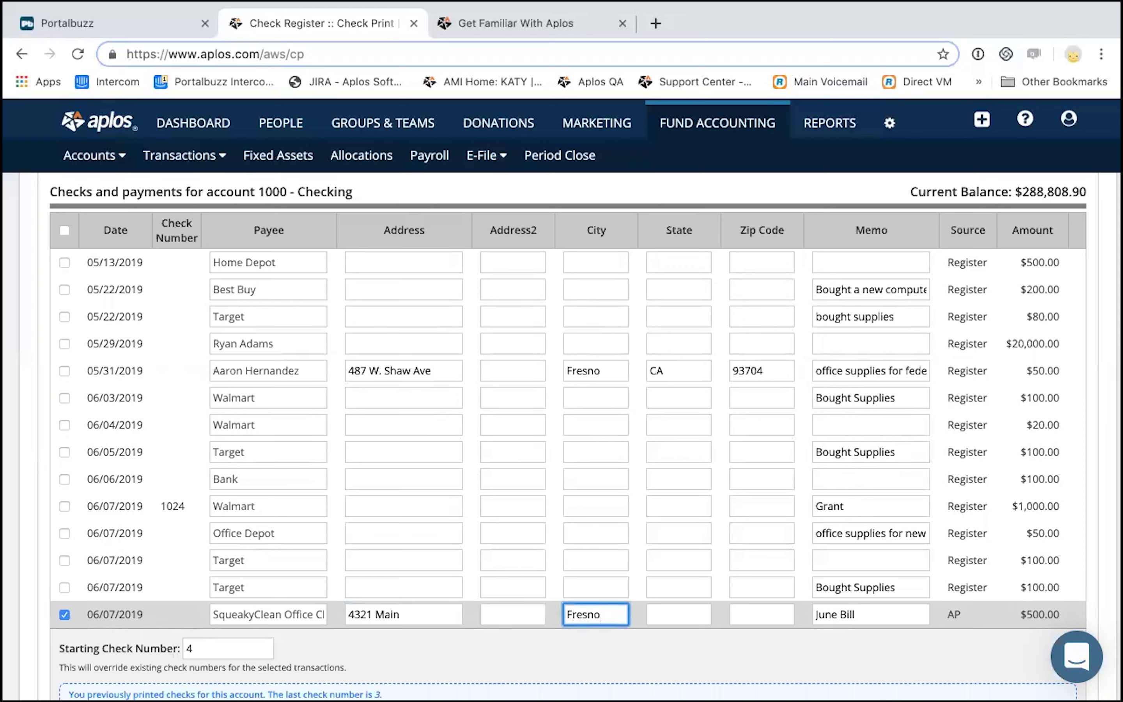
{"action": "key", "text": "Tab"}
{"action": "type", "text": "CA"}
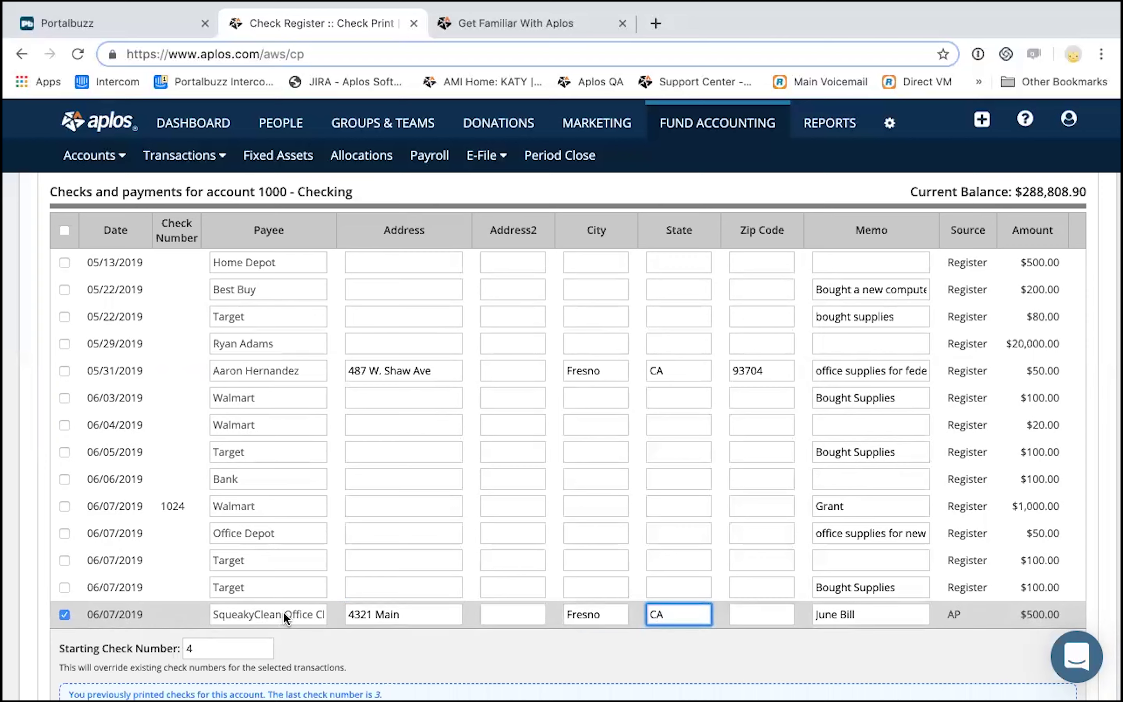
{"action": "left_click", "coordinate": [763, 609]}
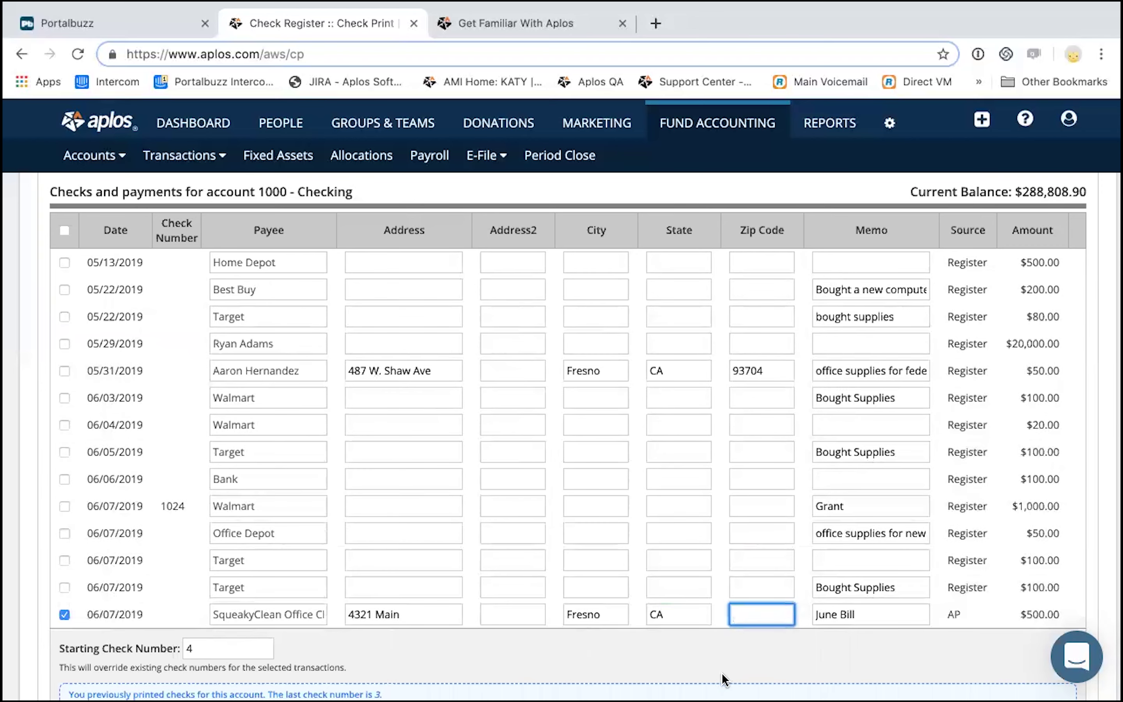
{"action": "type", "text": "93704"}
{"action": "left_click", "coordinate": [616, 641]}
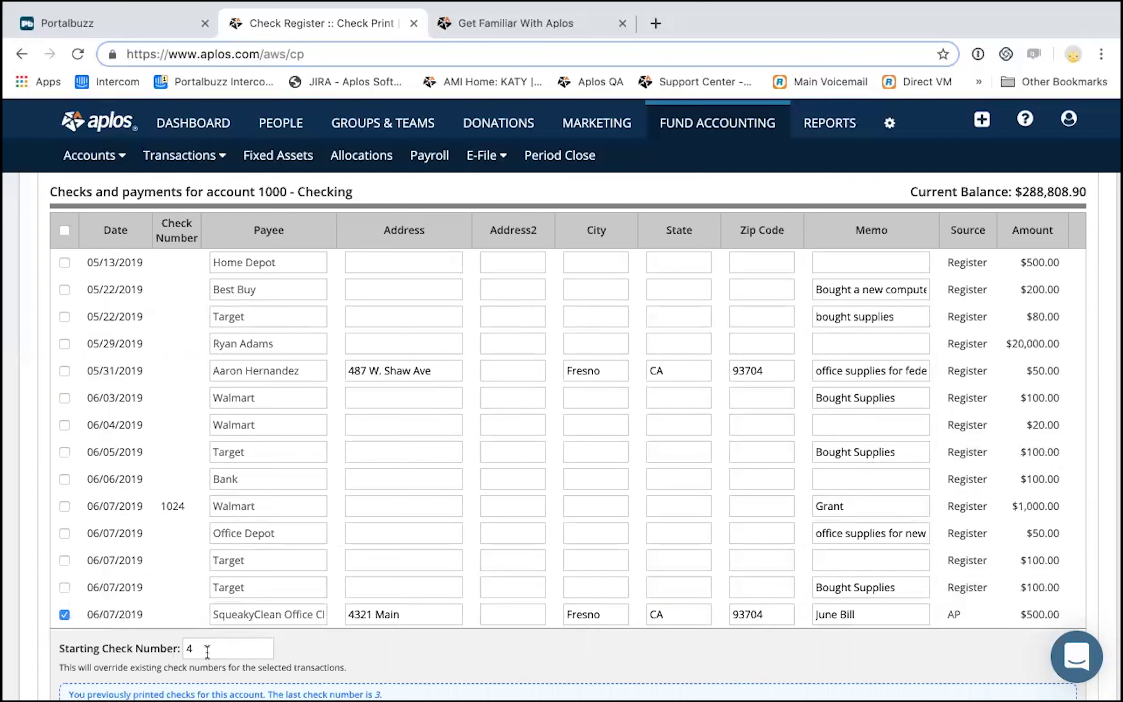
- Examine the starting check number and the check style and top print margin options in the print configuration
{"action": "scroll", "coordinate": [207, 651], "scroll_direction": "down", "scroll_amount": 3}
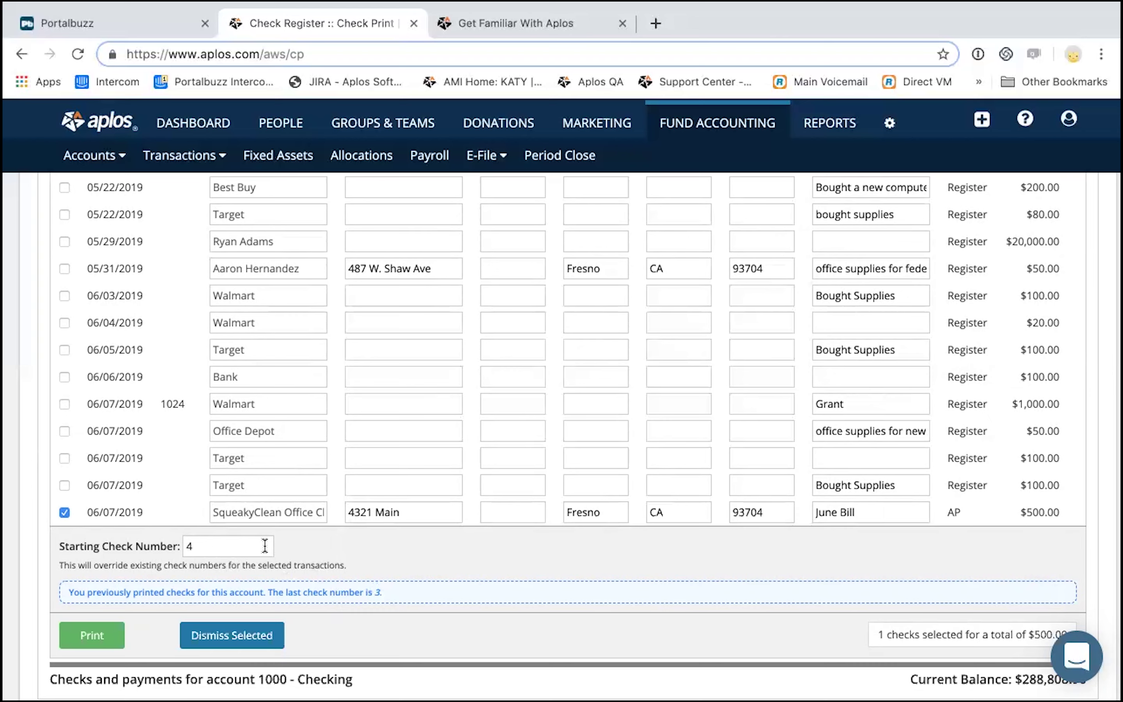
{"action": "scroll", "coordinate": [265, 546], "scroll_direction": "down", "scroll_amount": 1}
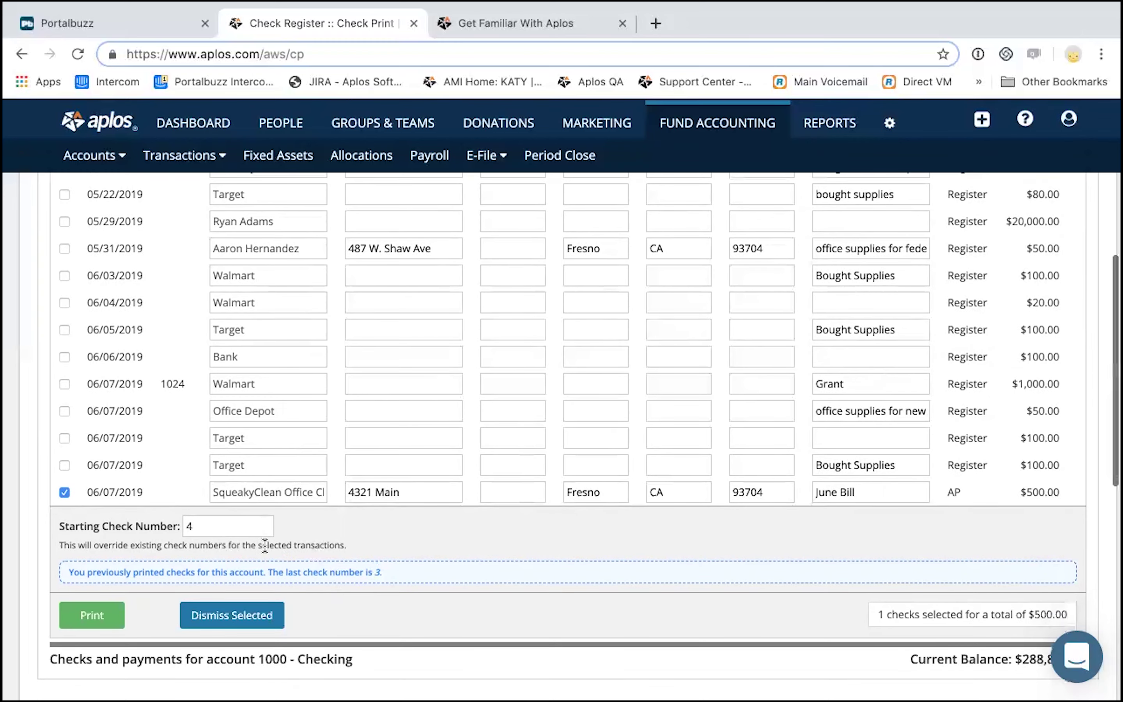
{"action": "scroll", "coordinate": [424, 534], "scroll_direction": "down", "scroll_amount": 5}
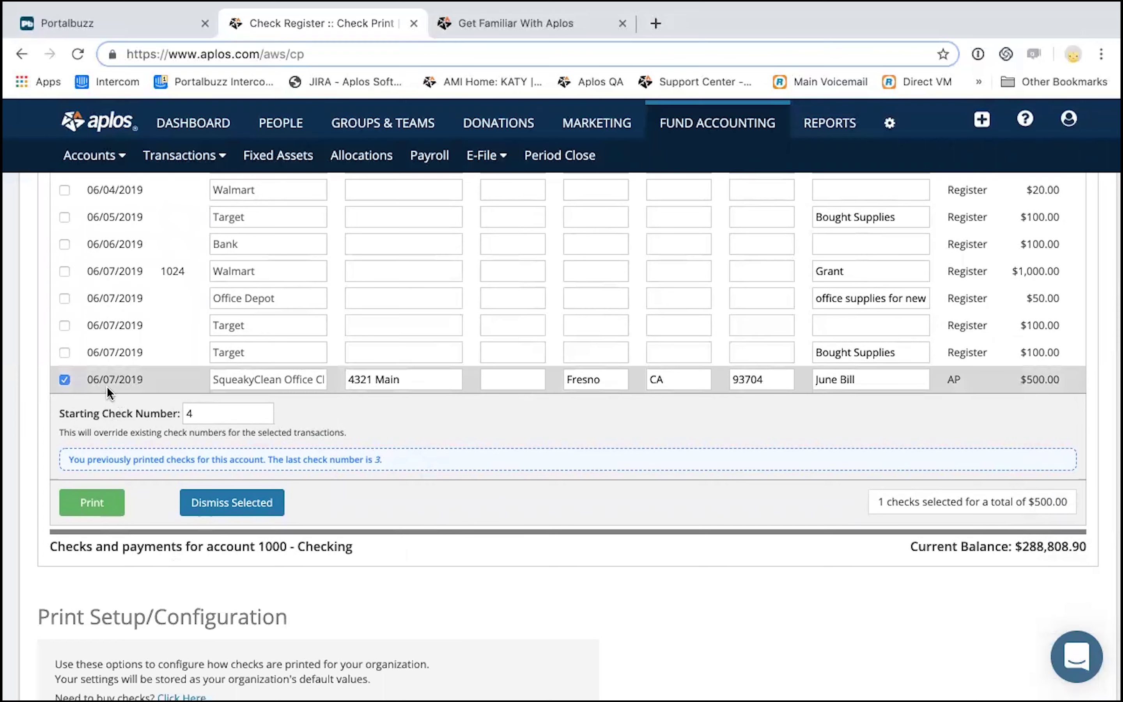
{"action": "scroll", "coordinate": [124, 424], "scroll_direction": "up", "scroll_amount": 1}
{"action": "scroll", "coordinate": [124, 424], "scroll_direction": "up", "scroll_amount": 2}
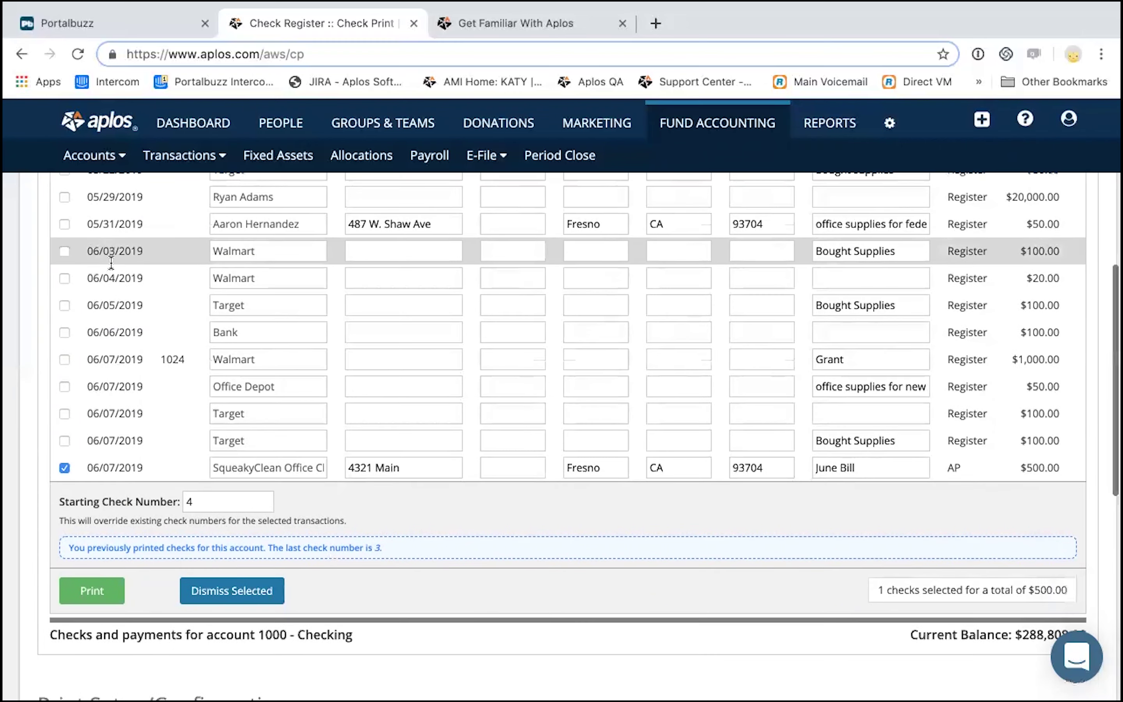
{"action": "scroll", "coordinate": [193, 489], "scroll_direction": "down", "scroll_amount": 7}
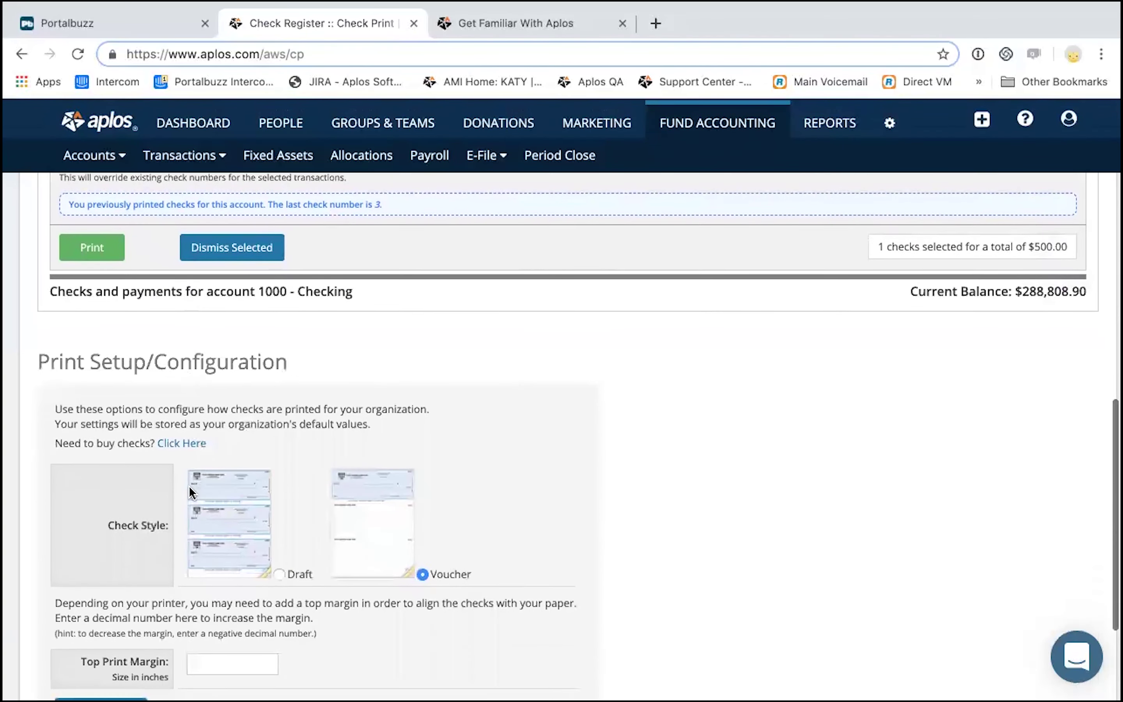
{"action": "scroll", "coordinate": [193, 492], "scroll_direction": "up", "scroll_amount": 1}
{"action": "scroll", "coordinate": [243, 575], "scroll_direction": "down", "scroll_amount": 1}
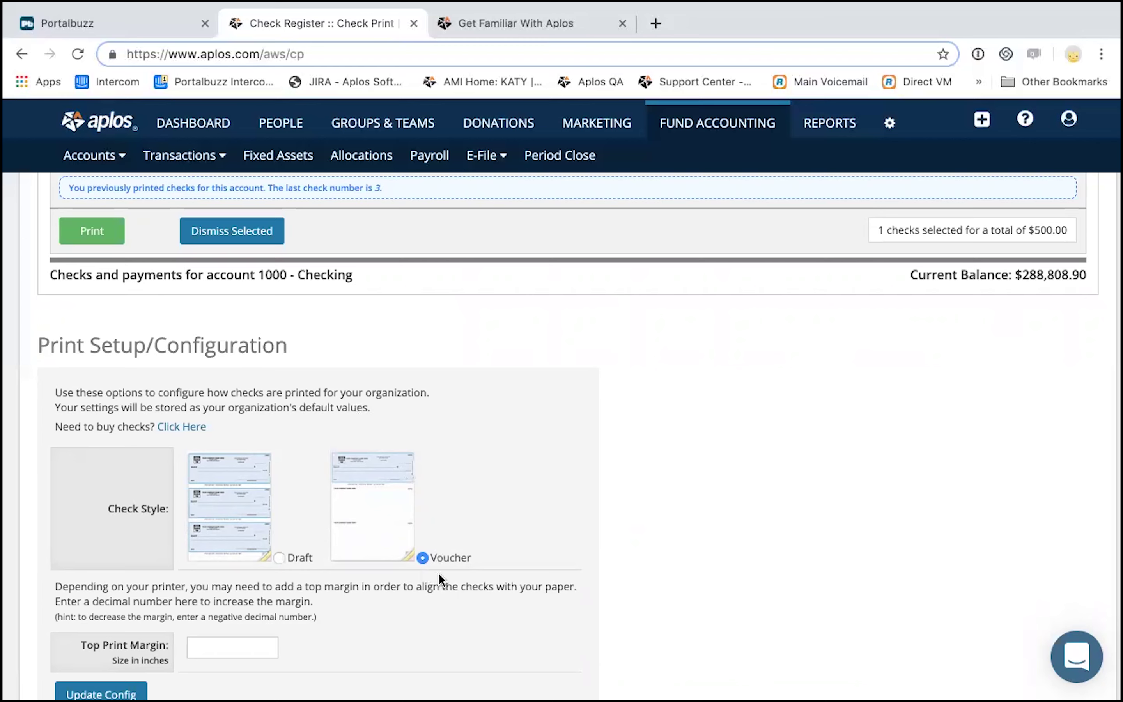
{"action": "scroll", "coordinate": [432, 627], "scroll_direction": "down", "scroll_amount": 1}
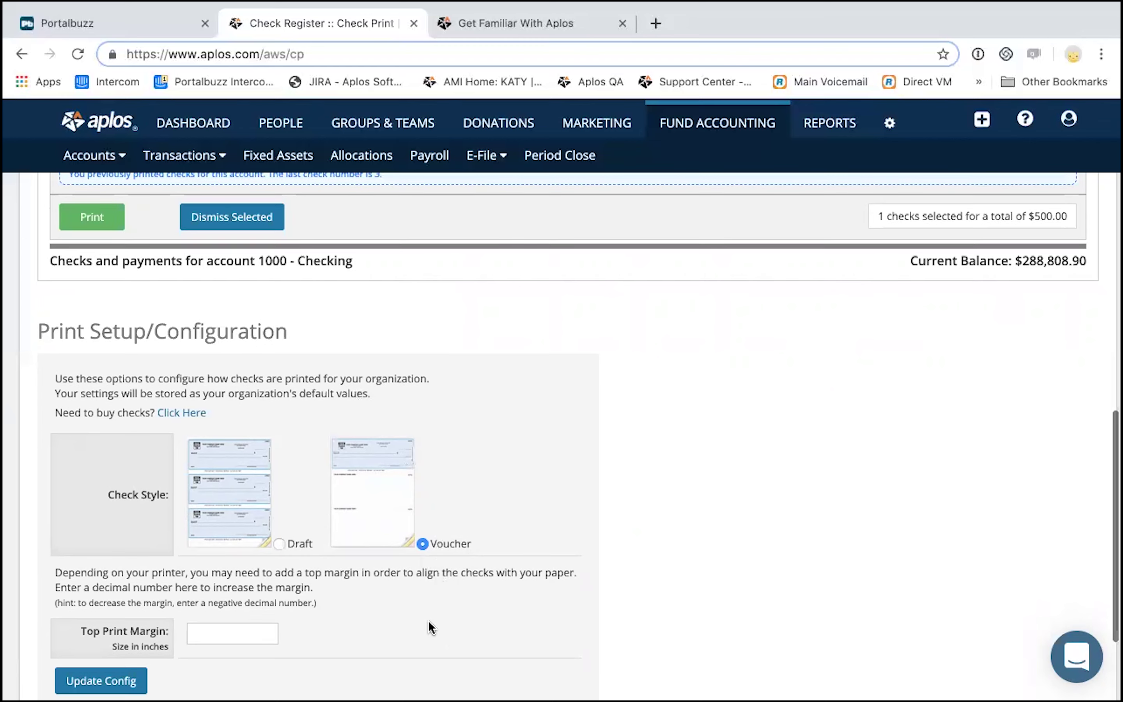
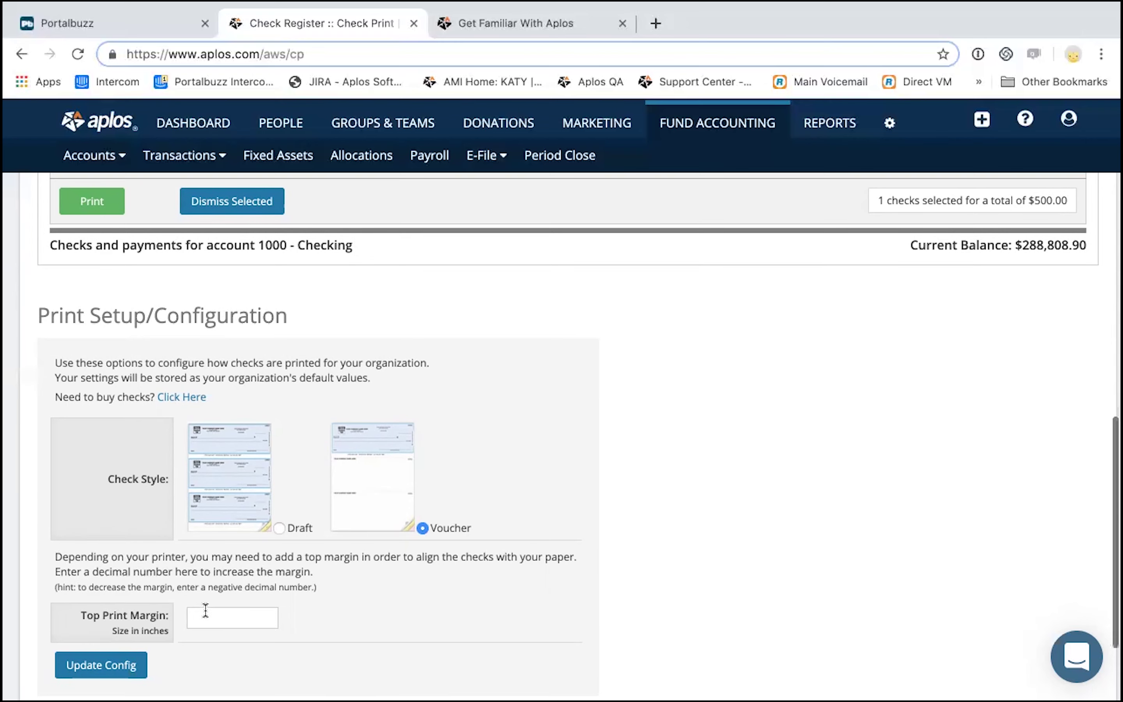
- Print the selected SqueakyClean check to a PDF and dismiss the check generation dialog
{"action": "scroll", "coordinate": [205, 611], "scroll_direction": "up", "scroll_amount": 8}
{"action": "scroll", "coordinate": [205, 617], "scroll_direction": "up", "scroll_amount": 1}
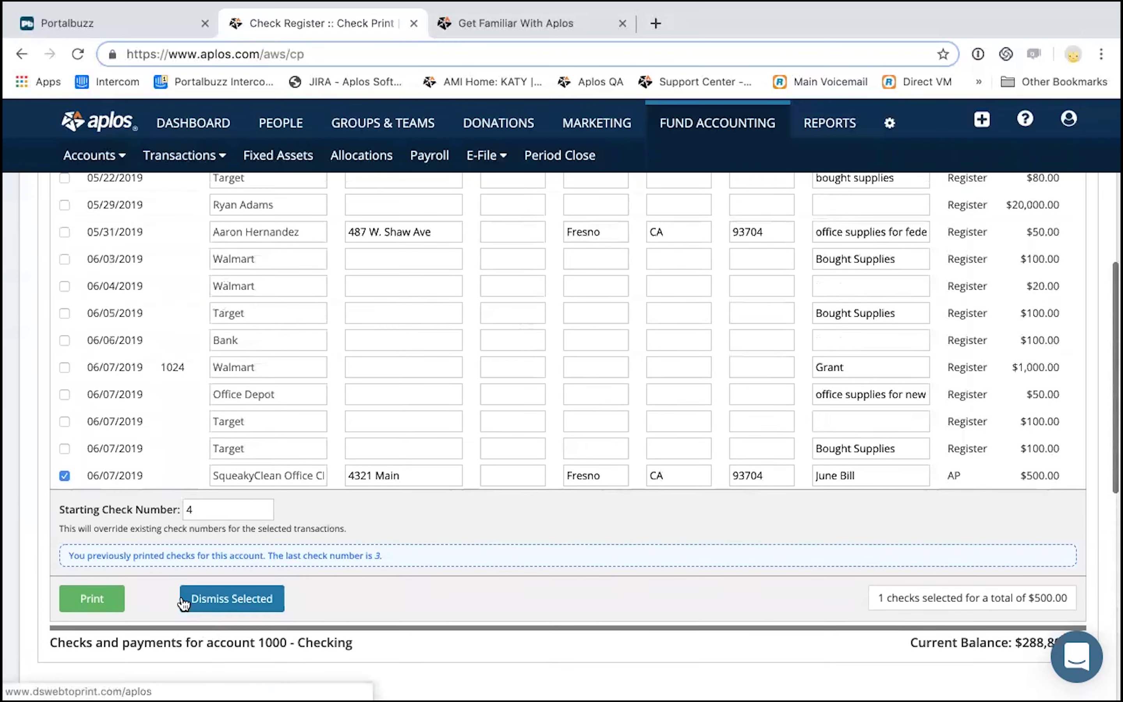
{"action": "left_click", "coordinate": [95, 598]}
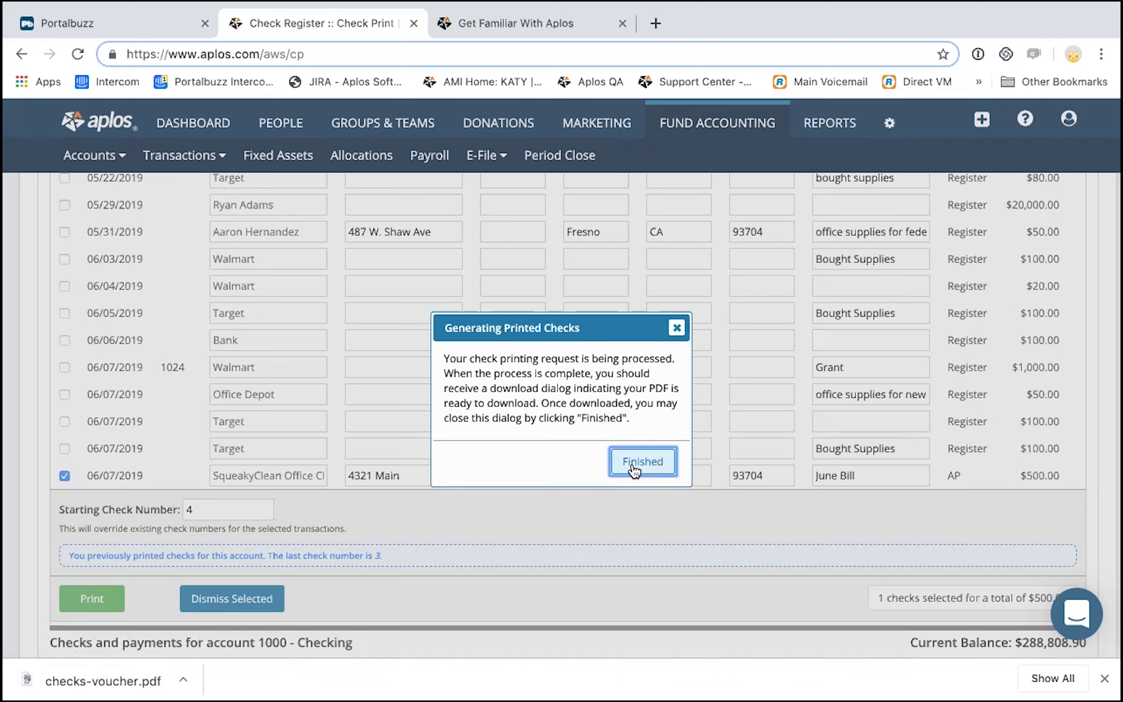
{"action": "left_click", "coordinate": [677, 328]}
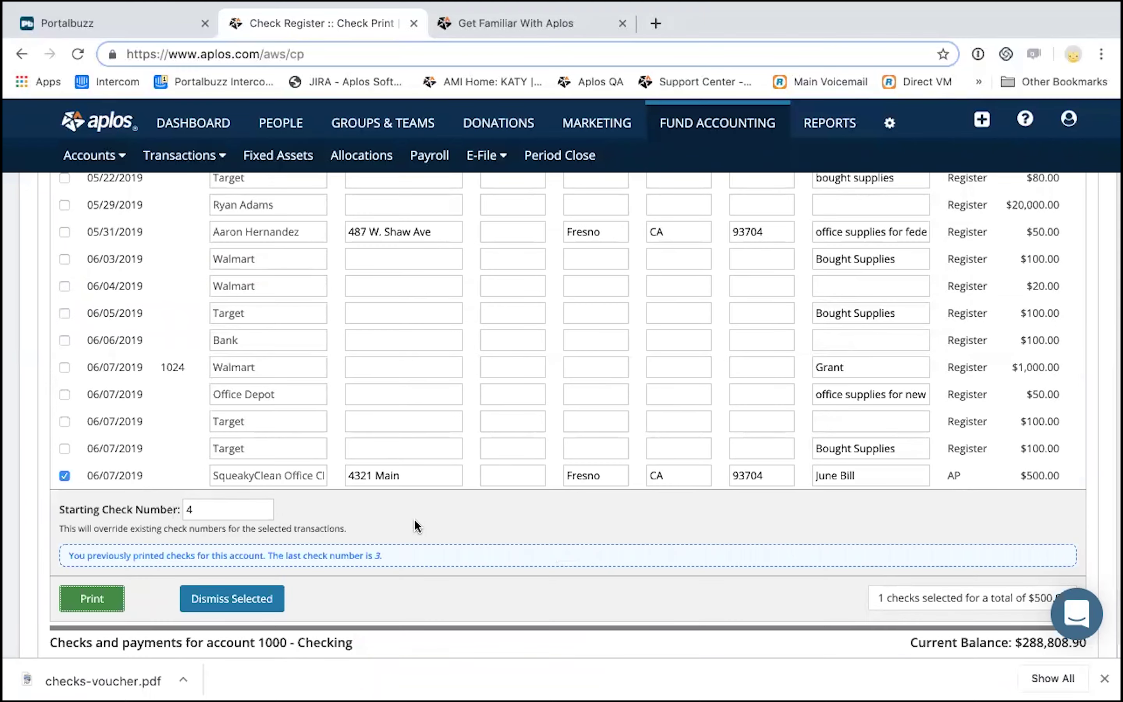
- Return to Accounts Payable and check for the June Bill in the history of closed and fully paid bills
{"action": "scroll", "coordinate": [418, 526], "scroll_direction": "up", "scroll_amount": 8}
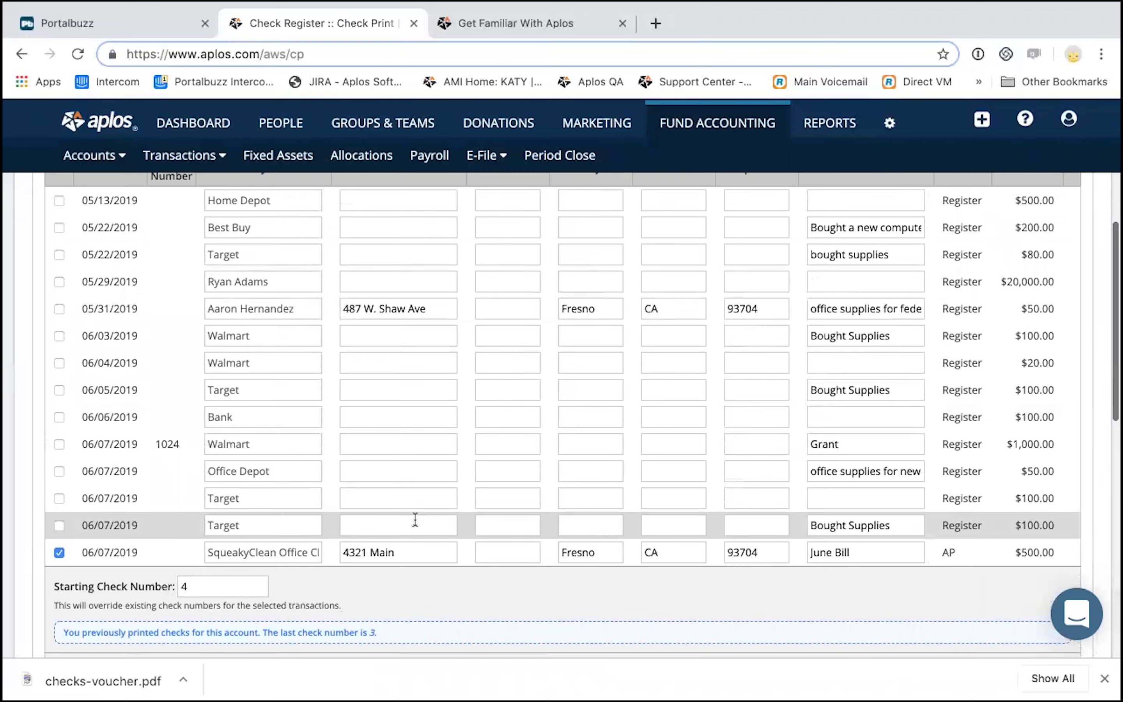
{"action": "scroll", "coordinate": [415, 519], "scroll_direction": "up", "scroll_amount": 2}
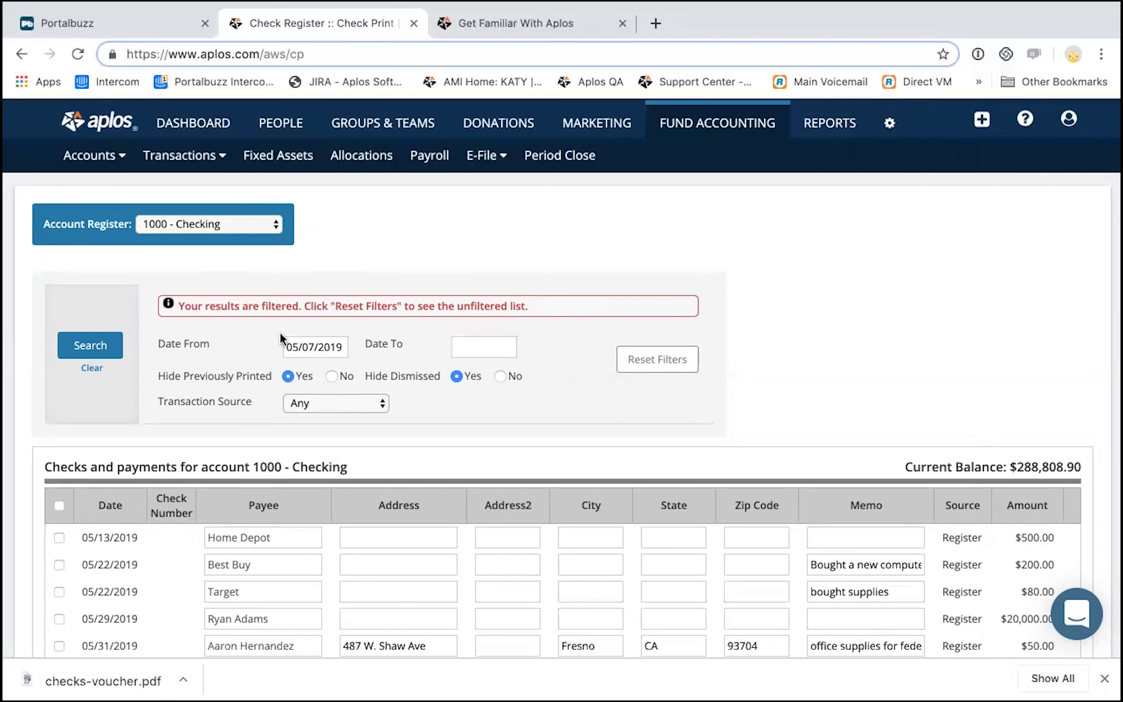
{"action": "left_click", "coordinate": [224, 155]}
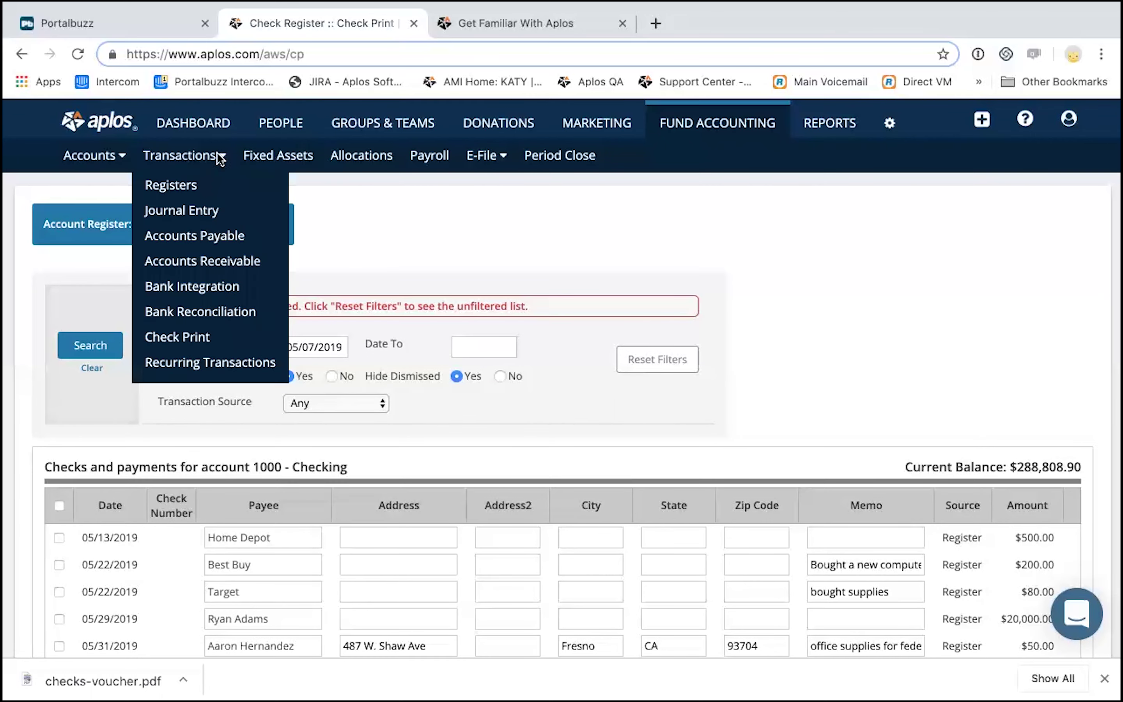
{"action": "left_click", "coordinate": [228, 237]}
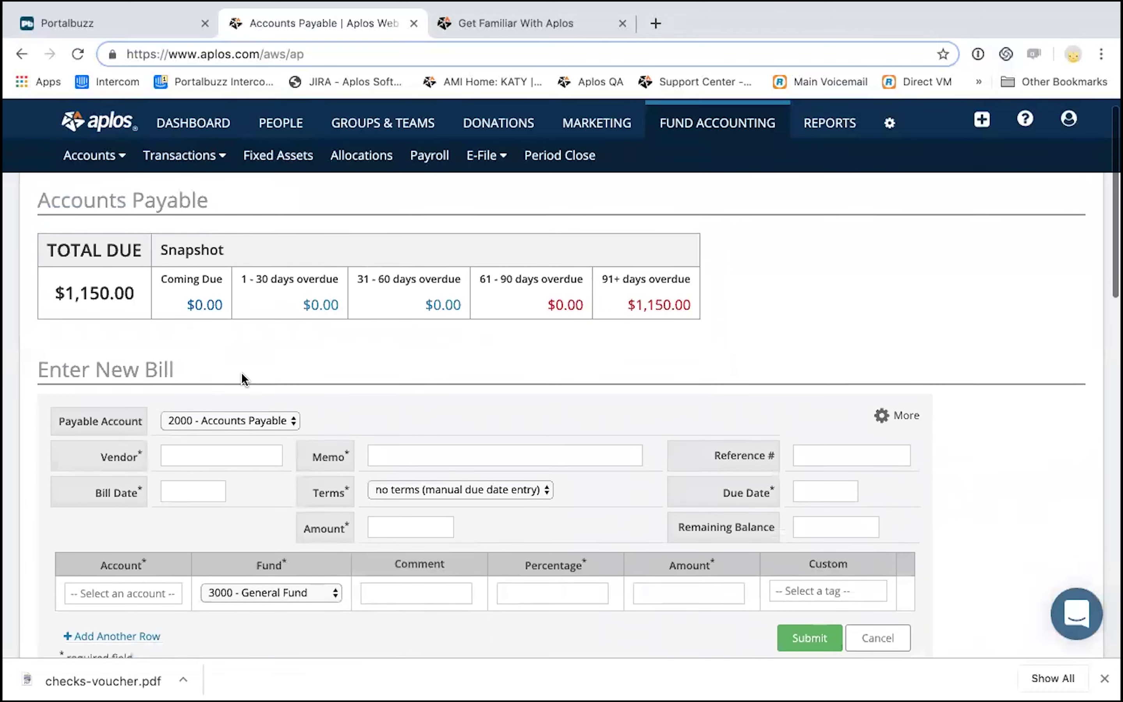
{"action": "scroll", "coordinate": [242, 373], "scroll_direction": "down", "scroll_amount": 10}
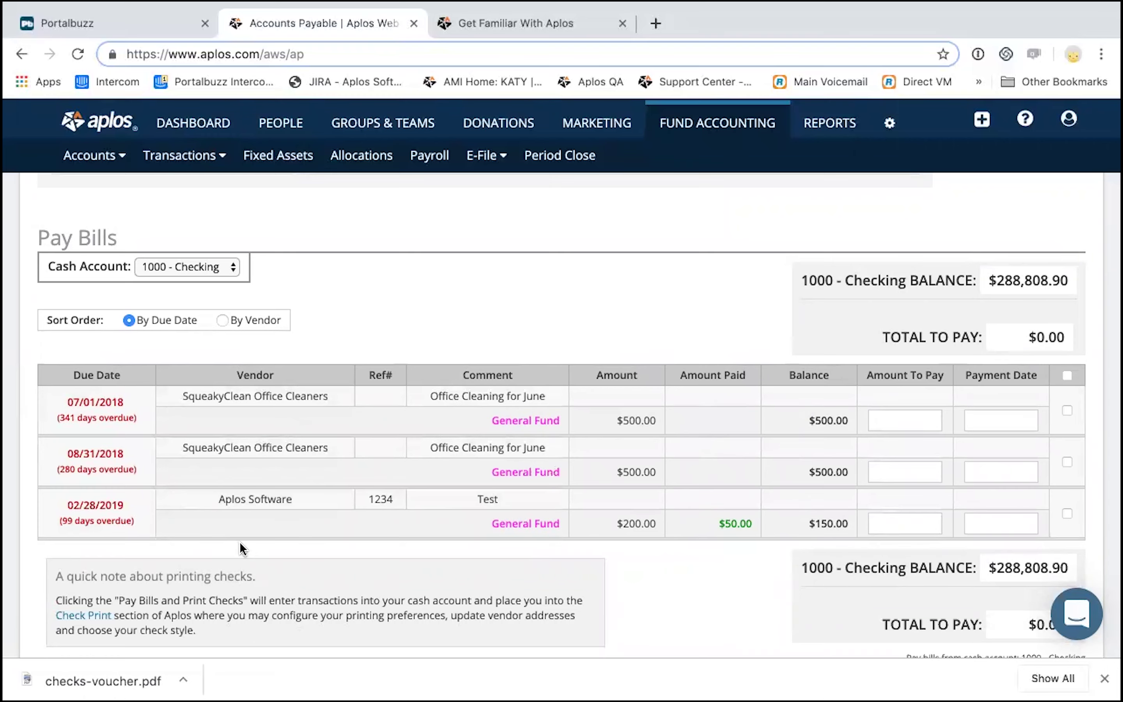
{"action": "scroll", "coordinate": [241, 549], "scroll_direction": "down", "scroll_amount": 6}
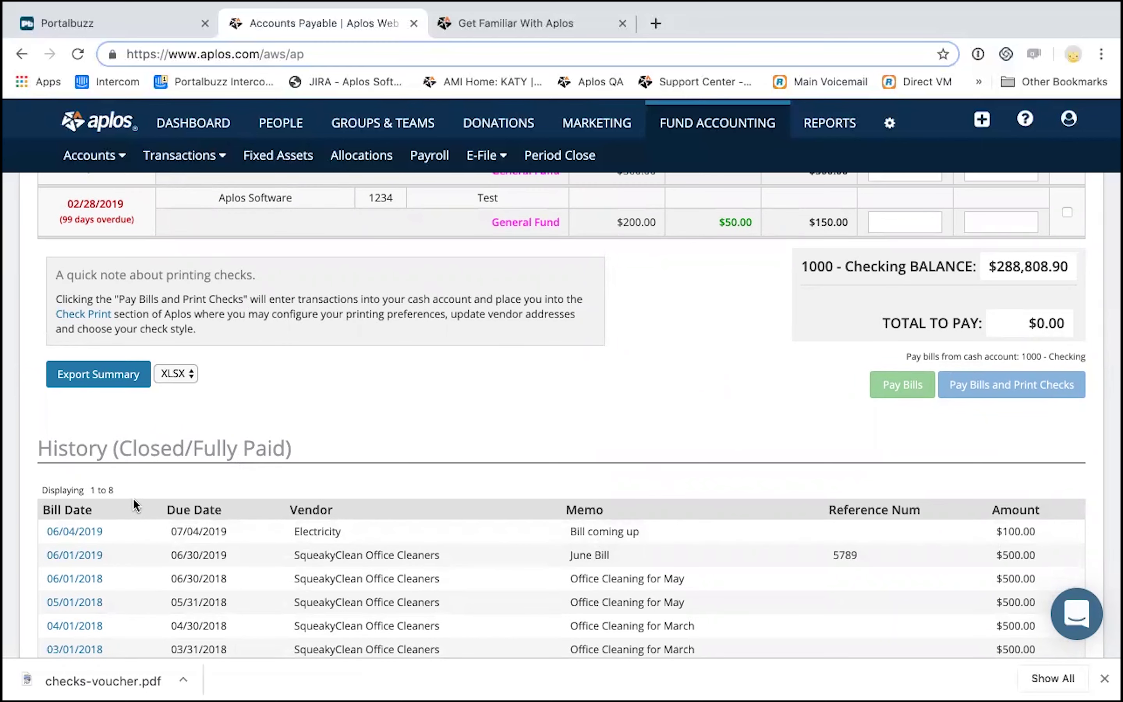
{"action": "scroll", "coordinate": [134, 505], "scroll_direction": "down", "scroll_amount": 1}
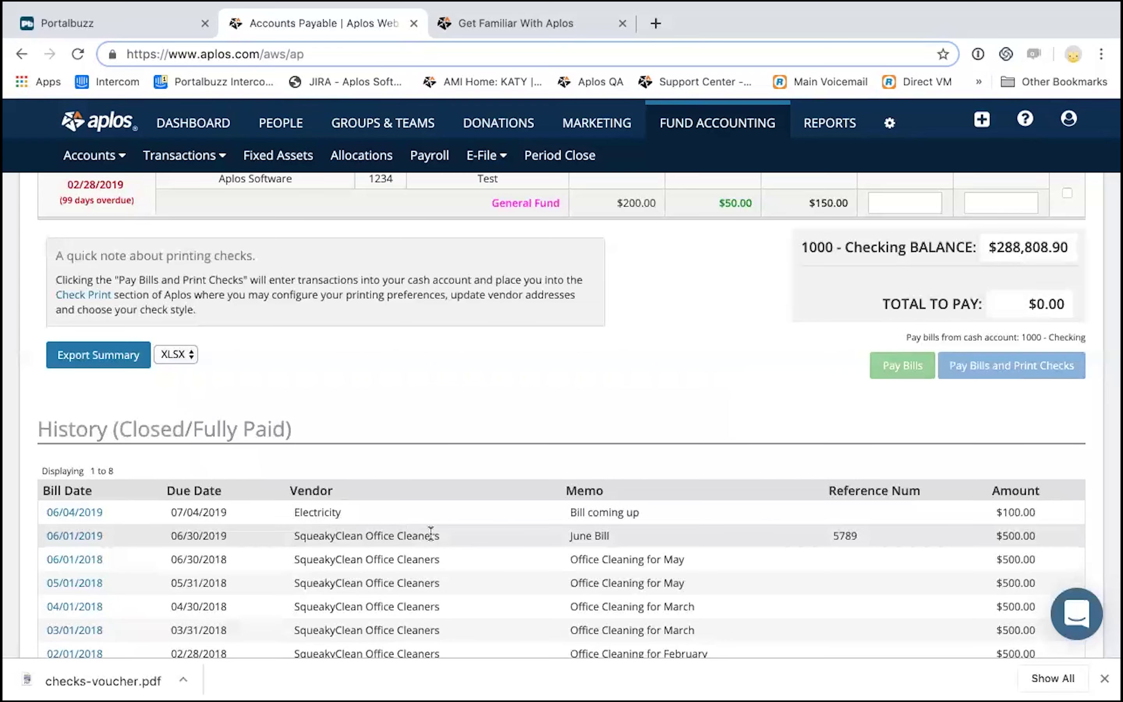
{"action": "scroll", "coordinate": [430, 534], "scroll_direction": "down", "scroll_amount": 4}
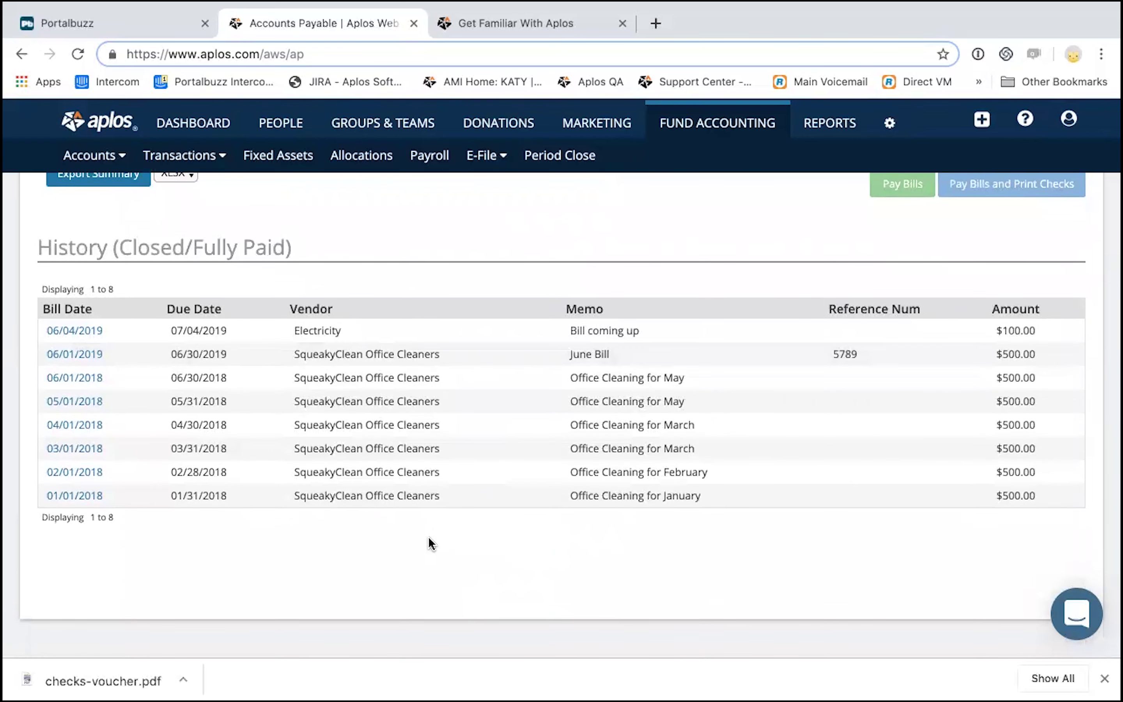
- Open Accounts Receivable and look over the fields of the new invoice form
{"action": "scroll", "coordinate": [431, 540], "scroll_direction": "up", "scroll_amount": 20}
{"action": "scroll", "coordinate": [431, 543], "scroll_direction": "up", "scroll_amount": 3}
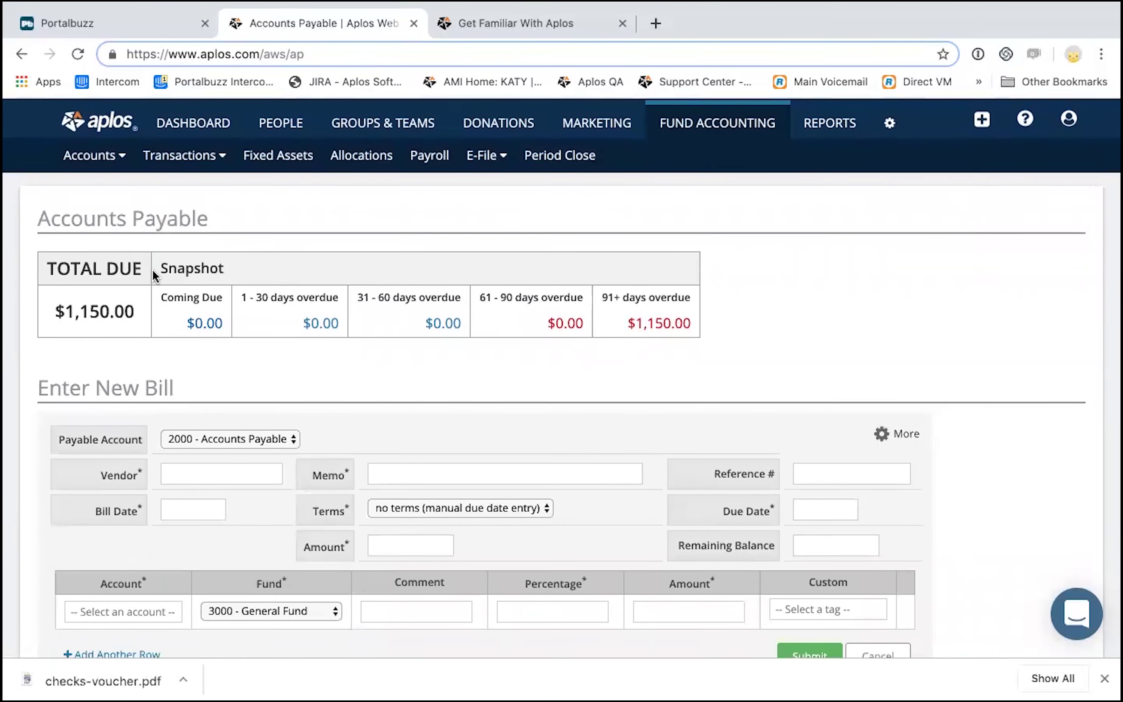
{"action": "mouse_move", "coordinate": [212, 156]}
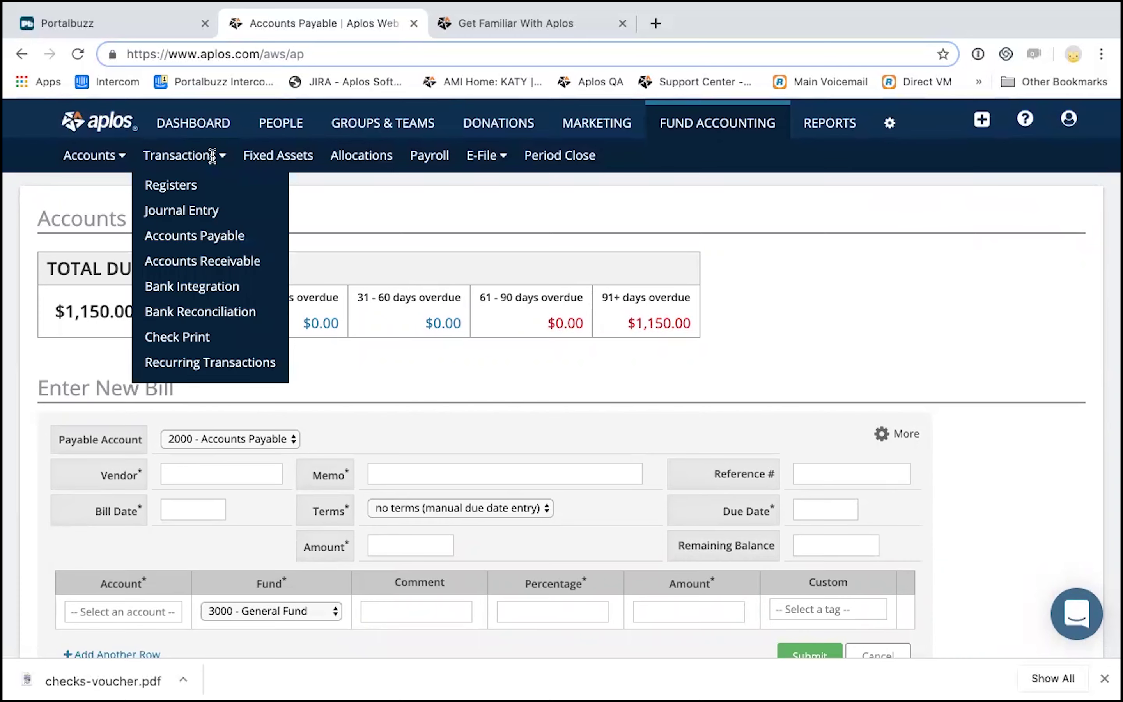
{"action": "left_click", "coordinate": [234, 262]}
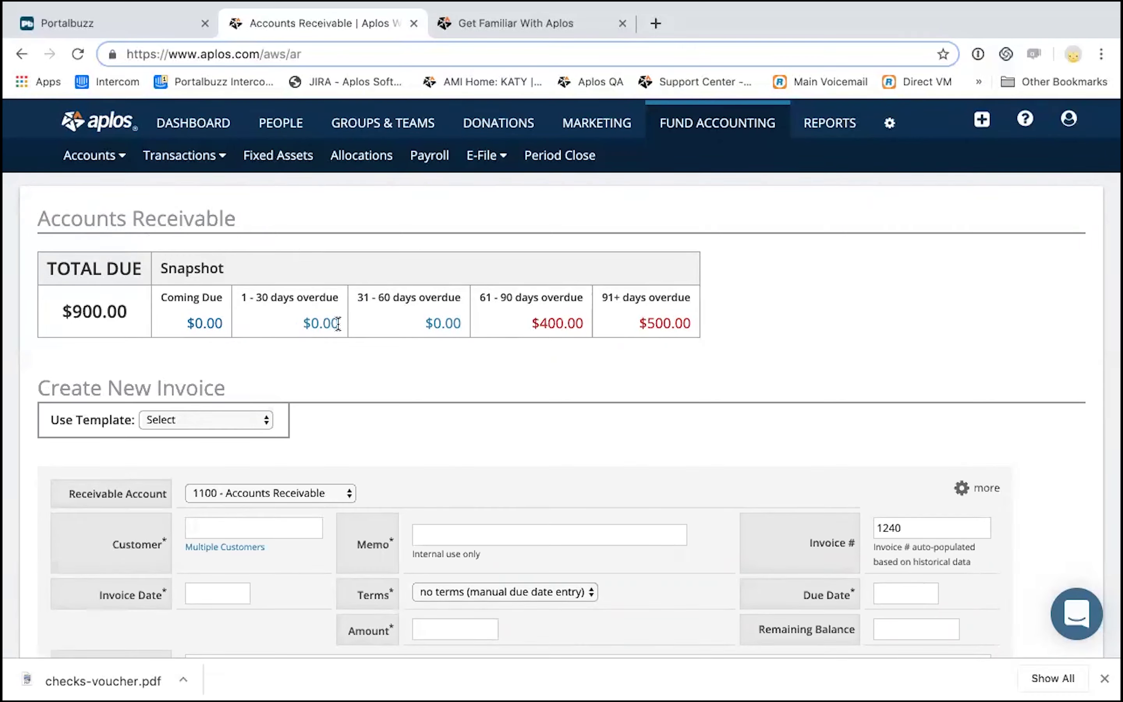
{"action": "scroll", "coordinate": [338, 323], "scroll_direction": "down", "scroll_amount": 3}
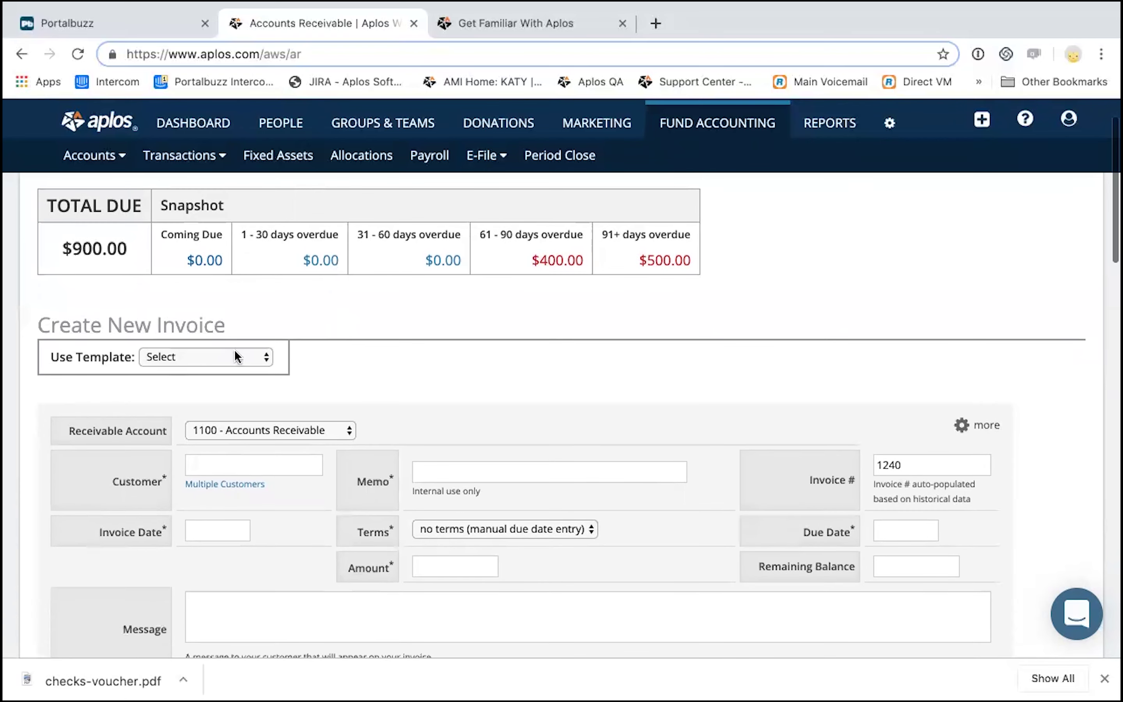
{"action": "scroll", "coordinate": [73, 451], "scroll_direction": "down", "scroll_amount": 1}
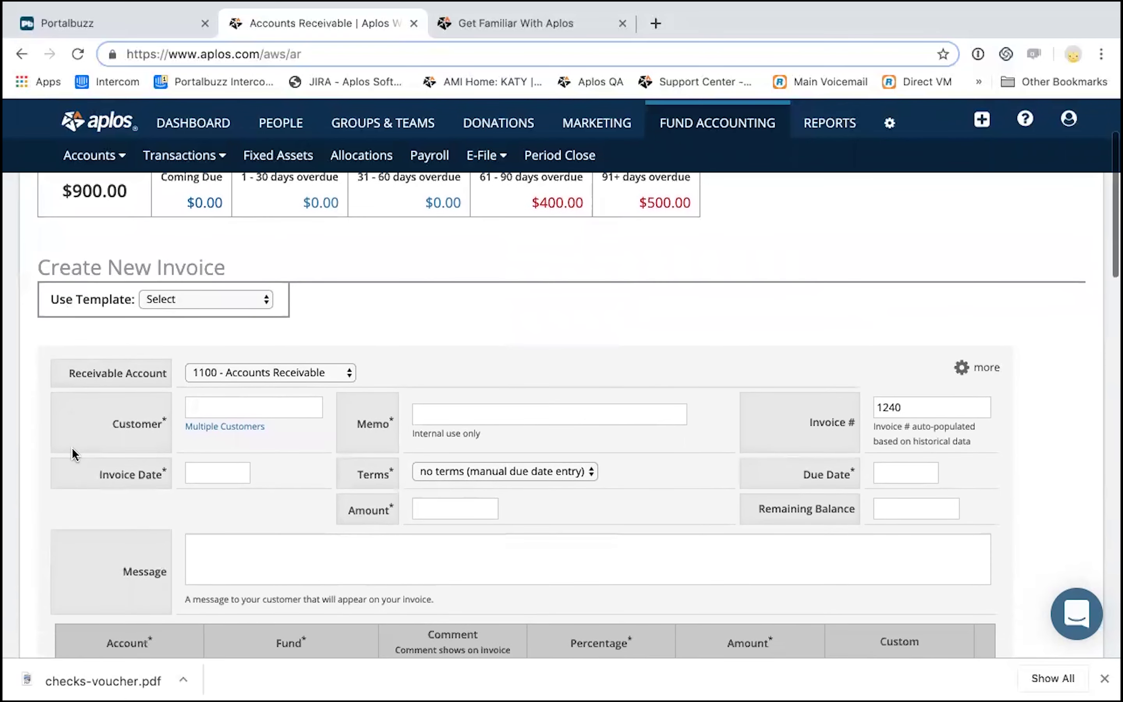
{"action": "scroll", "coordinate": [161, 471], "scroll_direction": "down", "scroll_amount": 8}
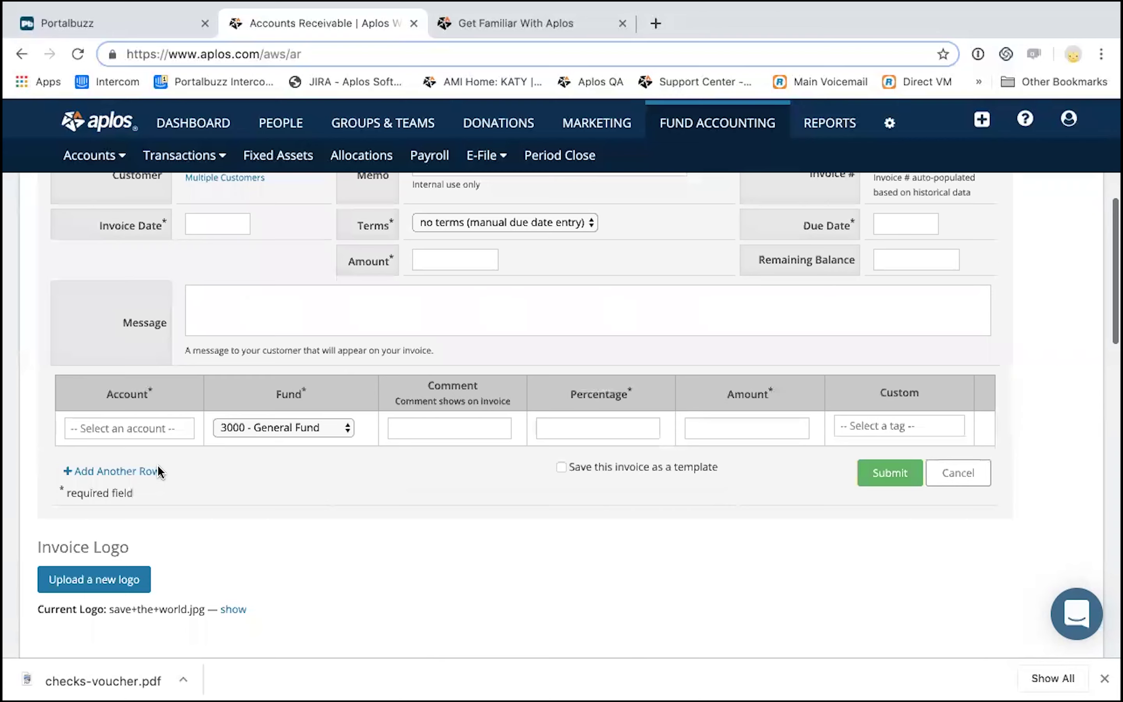
- Examine the open invoices under Receive Payments and the history of closed and fully received invoices
{"action": "scroll", "coordinate": [157, 473], "scroll_direction": "down", "scroll_amount": 10}
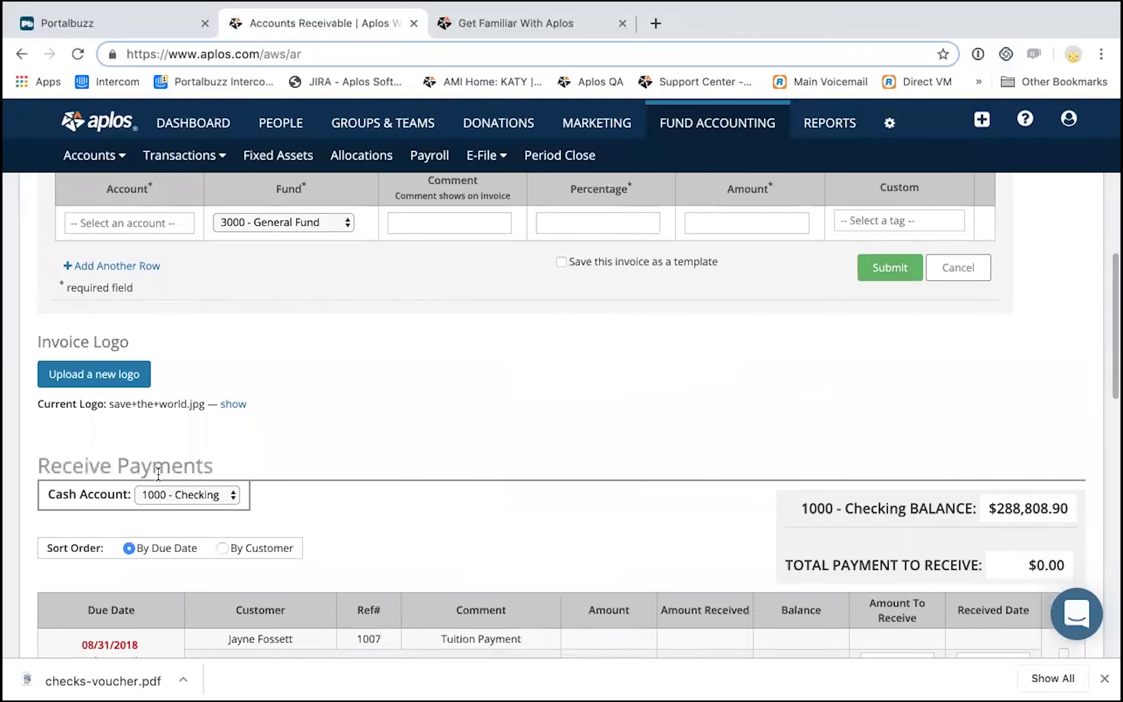
{"action": "scroll", "coordinate": [192, 463], "scroll_direction": "down", "scroll_amount": 4}
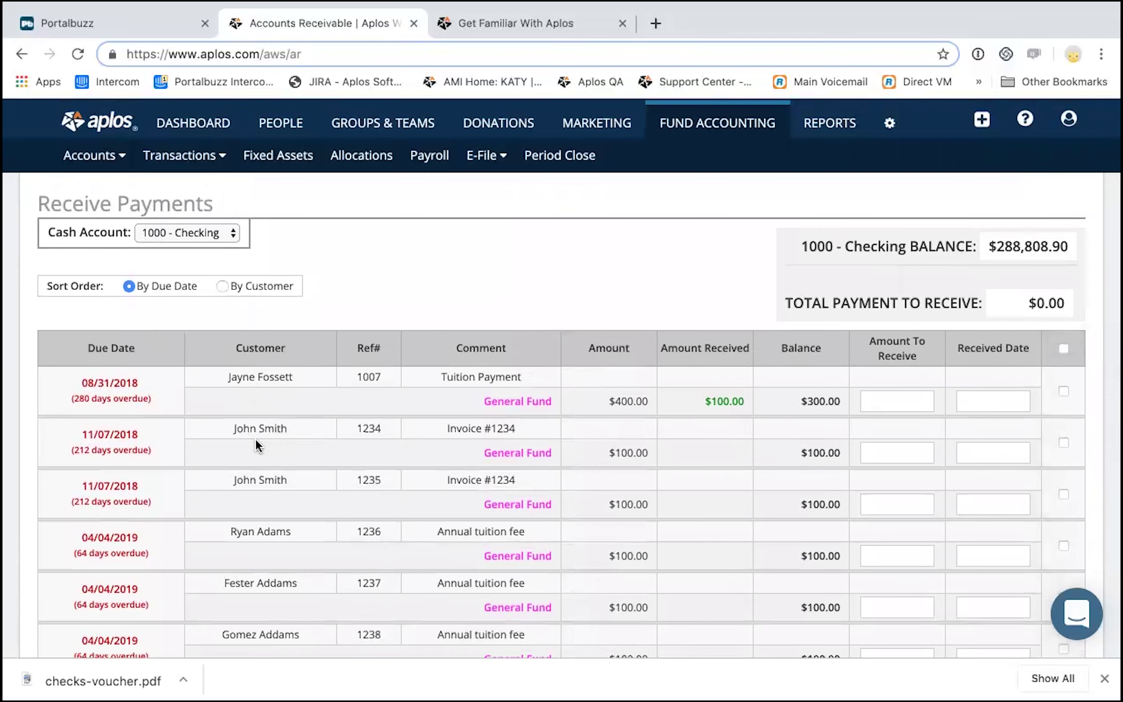
{"action": "scroll", "coordinate": [255, 439], "scroll_direction": "down", "scroll_amount": 1}
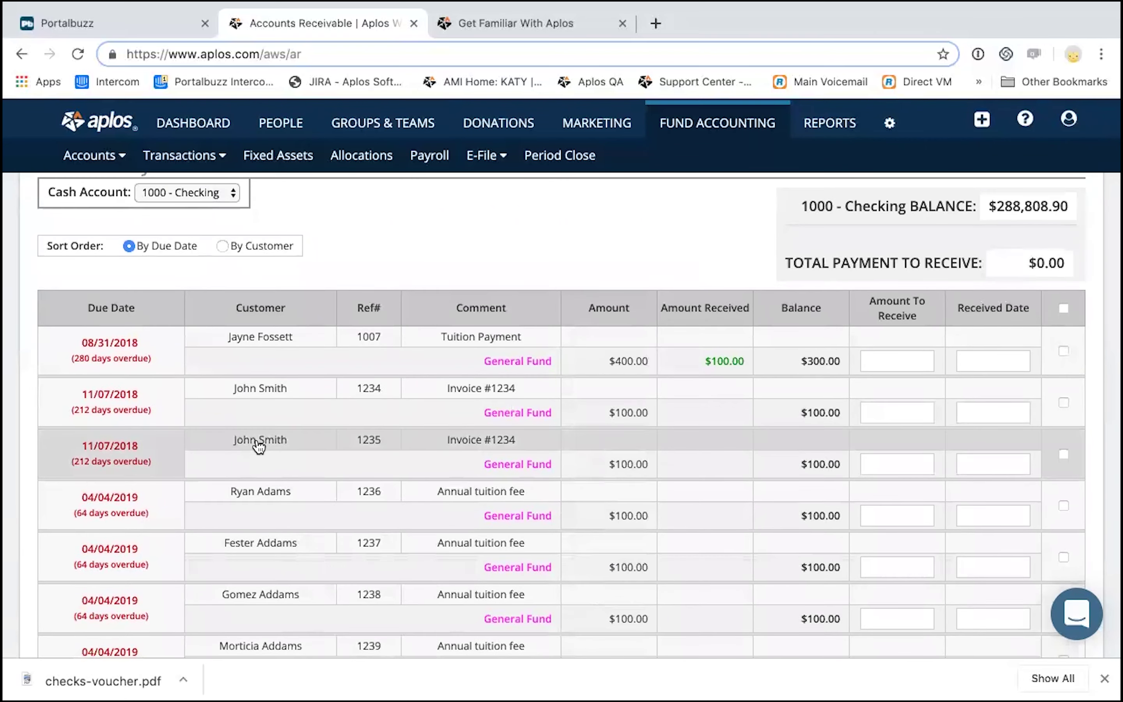
{"action": "scroll", "coordinate": [268, 473], "scroll_direction": "down", "scroll_amount": 4}
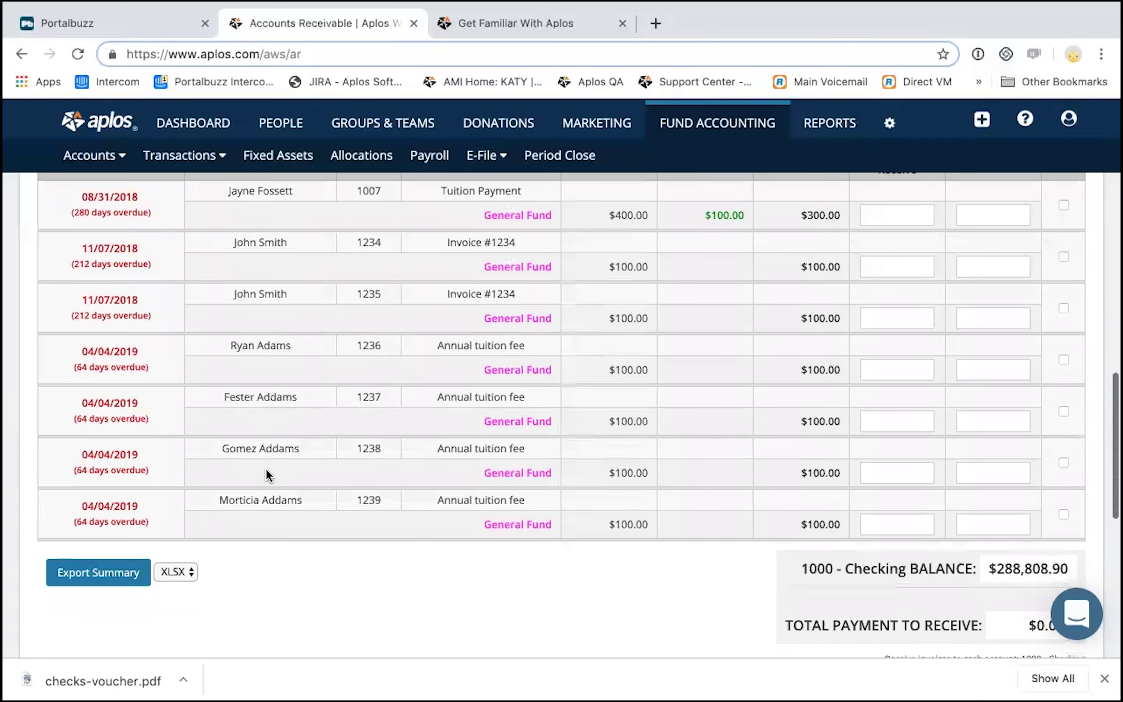
{"action": "scroll", "coordinate": [268, 473], "scroll_direction": "down", "scroll_amount": 1}
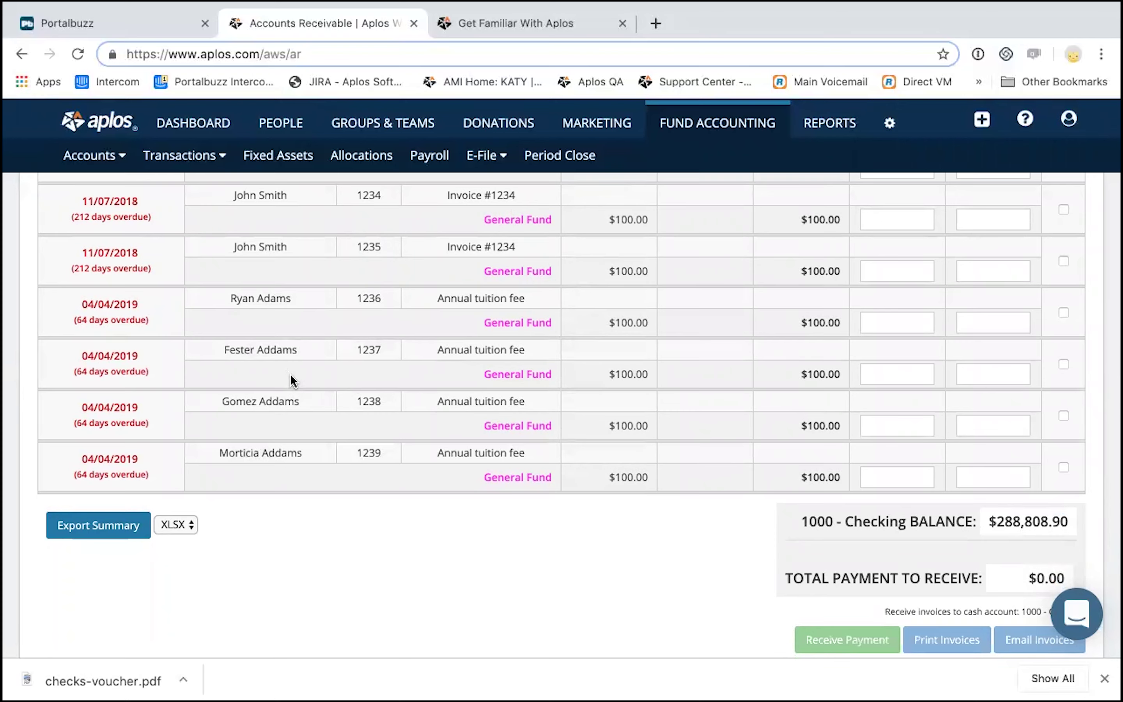
{"action": "scroll", "coordinate": [425, 439], "scroll_direction": "up", "scroll_amount": 1}
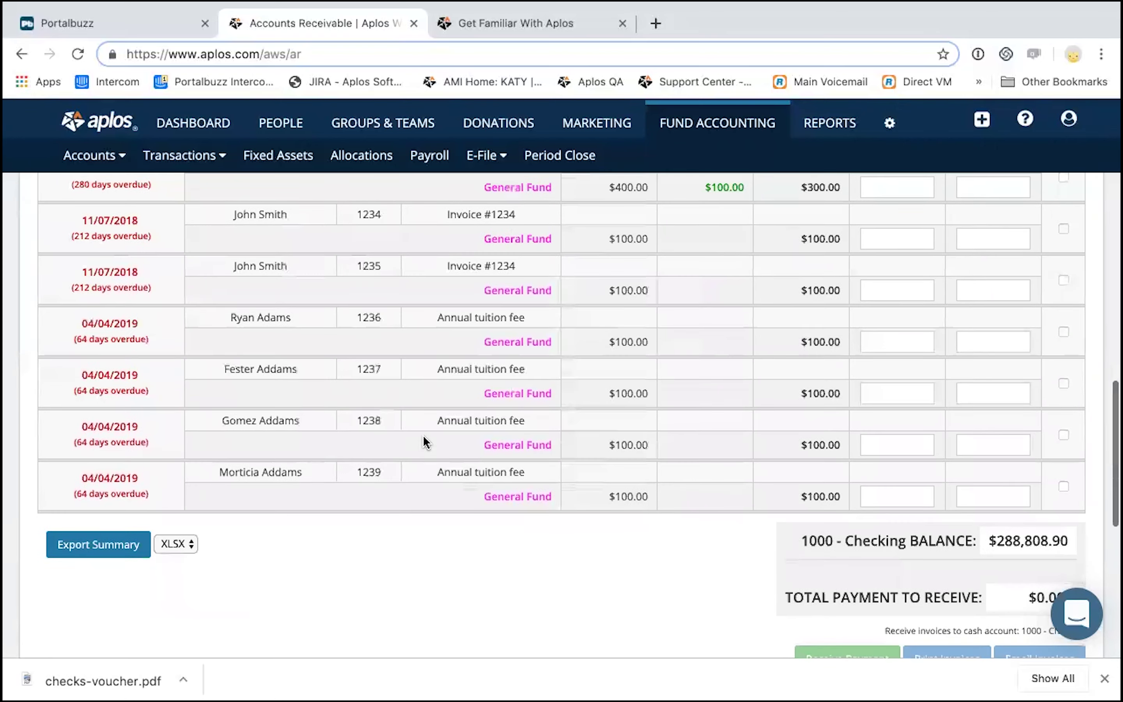
{"action": "scroll", "coordinate": [425, 441], "scroll_direction": "up", "scroll_amount": 3}
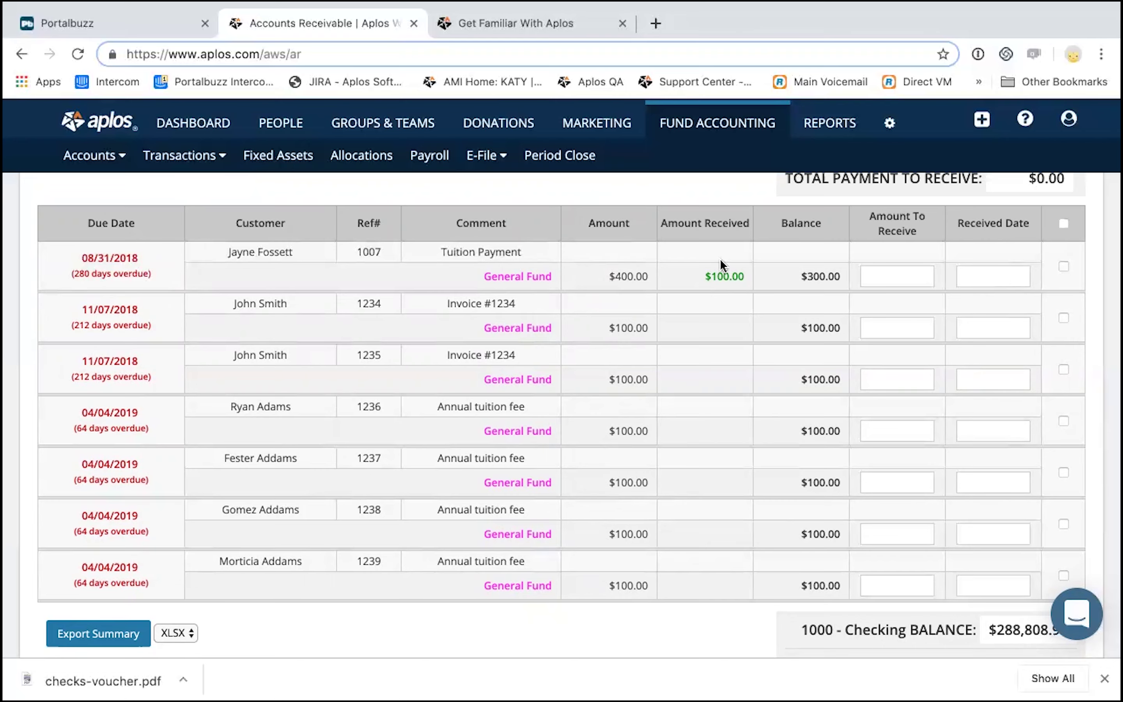
{"action": "scroll", "coordinate": [646, 402], "scroll_direction": "down", "scroll_amount": 5}
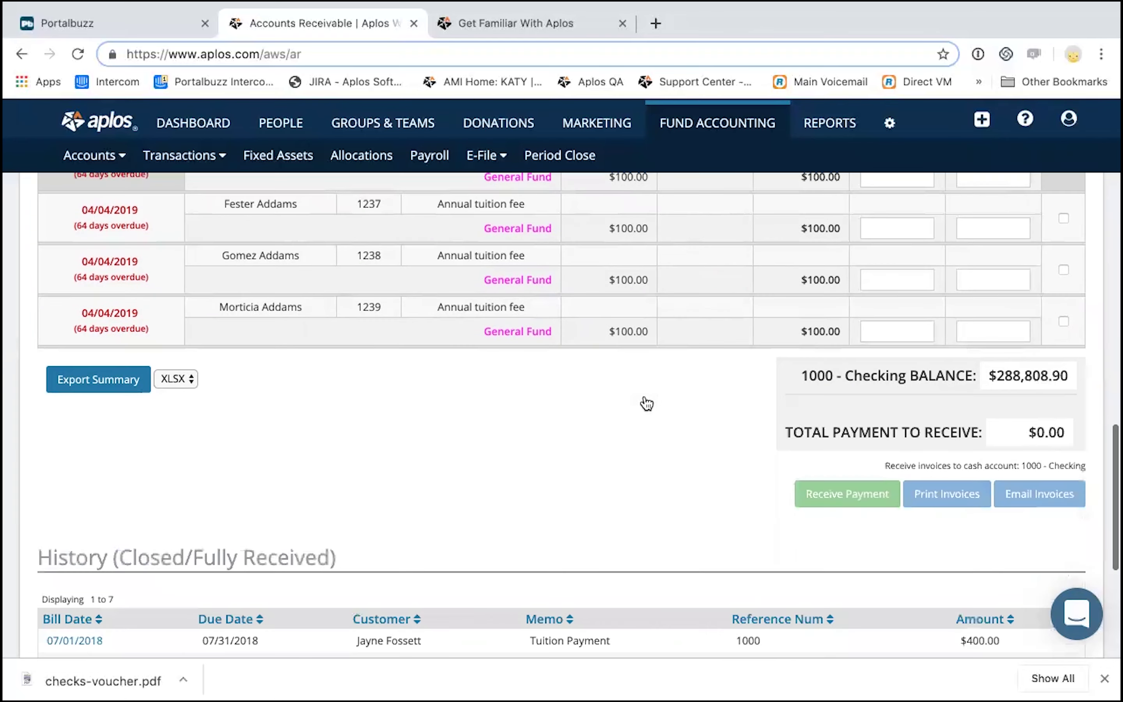
{"action": "scroll", "coordinate": [646, 404], "scroll_direction": "down", "scroll_amount": 4}
{"action": "scroll", "coordinate": [405, 499], "scroll_direction": "down", "scroll_amount": 2}
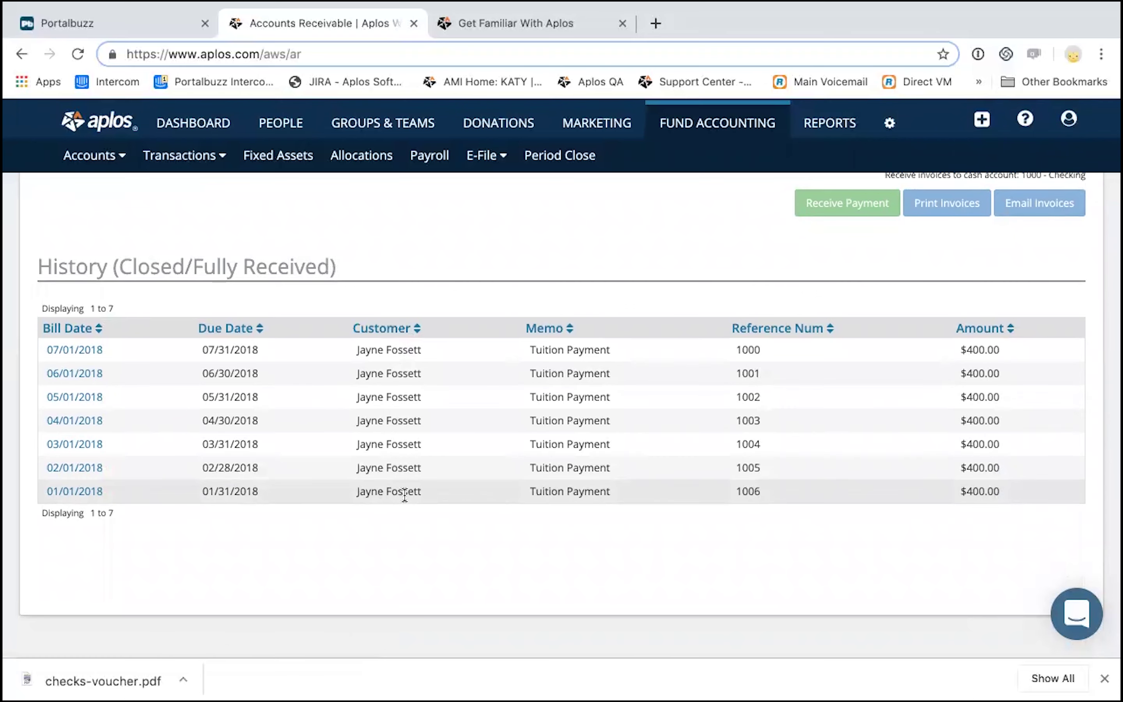
- Return to the new invoice form and check which invoice templates are available without applying one
{"action": "scroll", "coordinate": [405, 496], "scroll_direction": "up", "scroll_amount": 10}
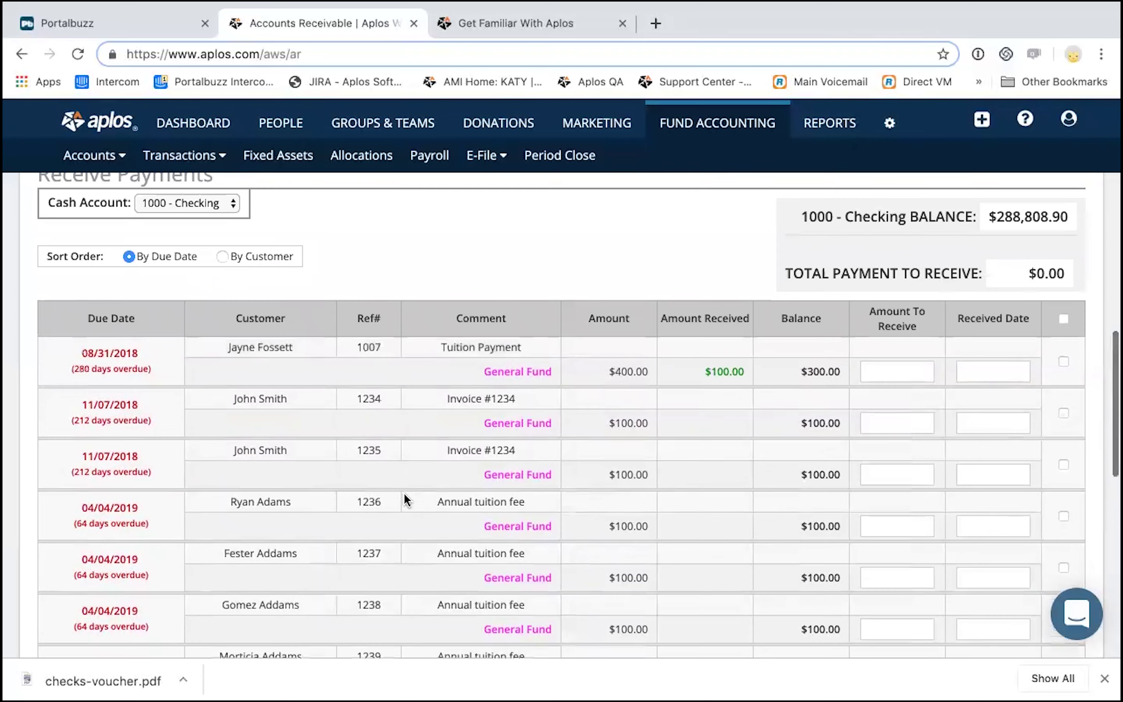
{"action": "scroll", "coordinate": [405, 499], "scroll_direction": "up", "scroll_amount": 15}
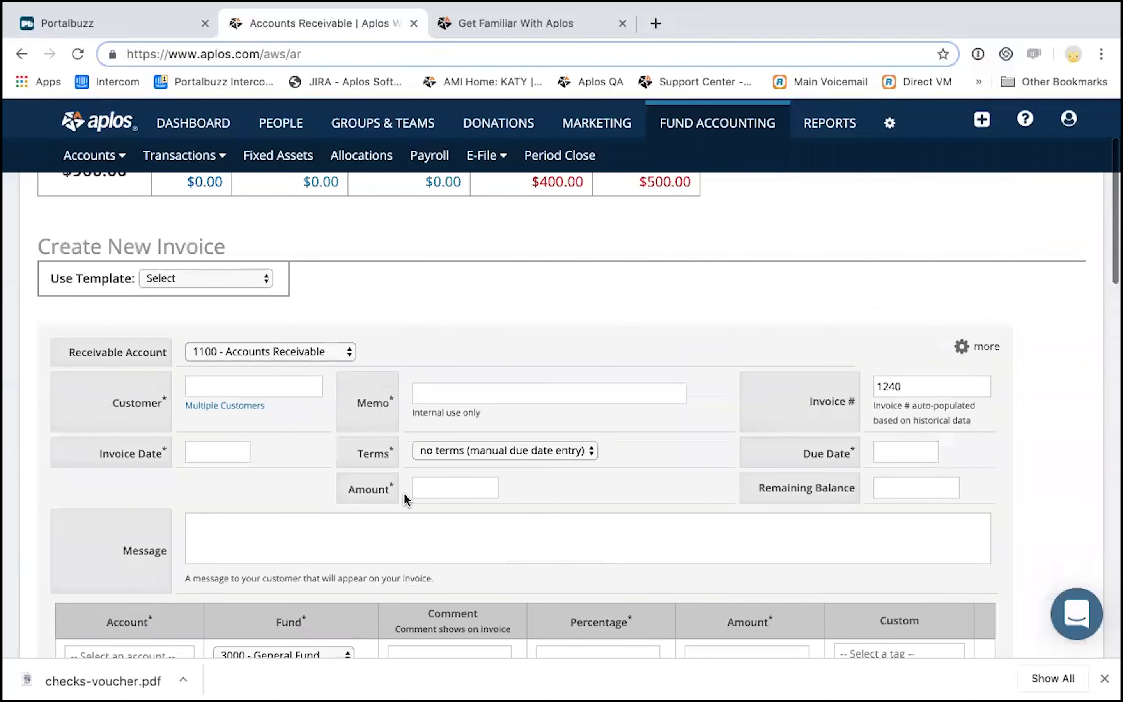
{"action": "scroll", "coordinate": [272, 515], "scroll_direction": "down", "scroll_amount": 3}
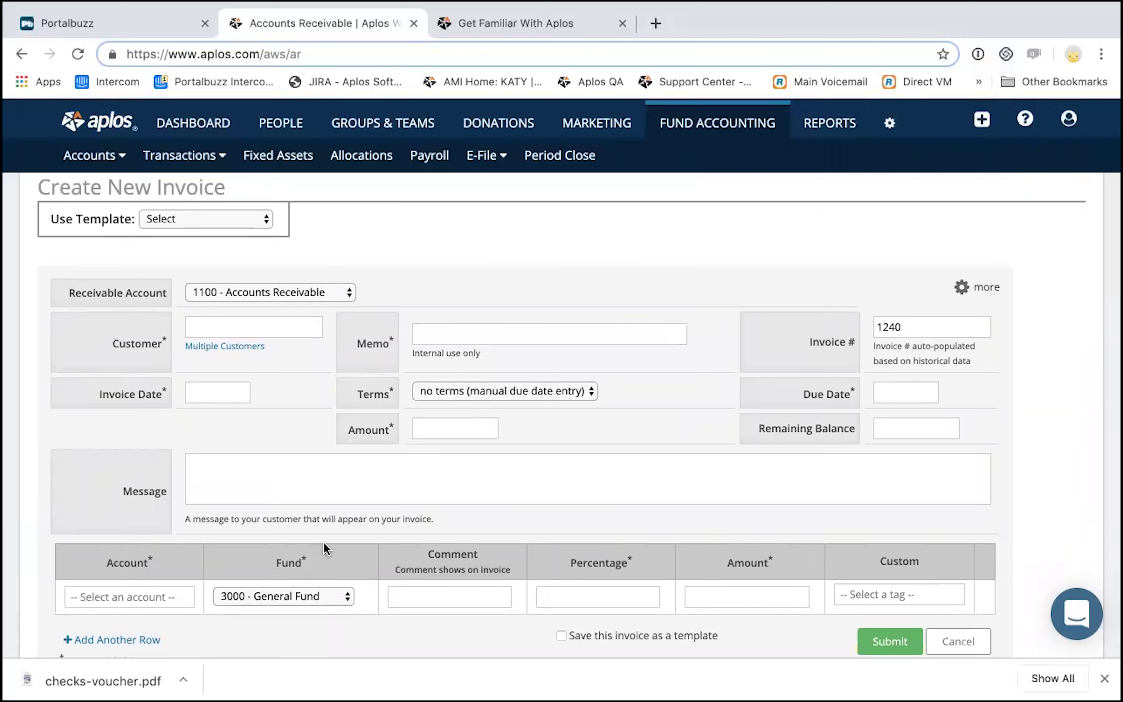
{"action": "left_click", "coordinate": [264, 219]}
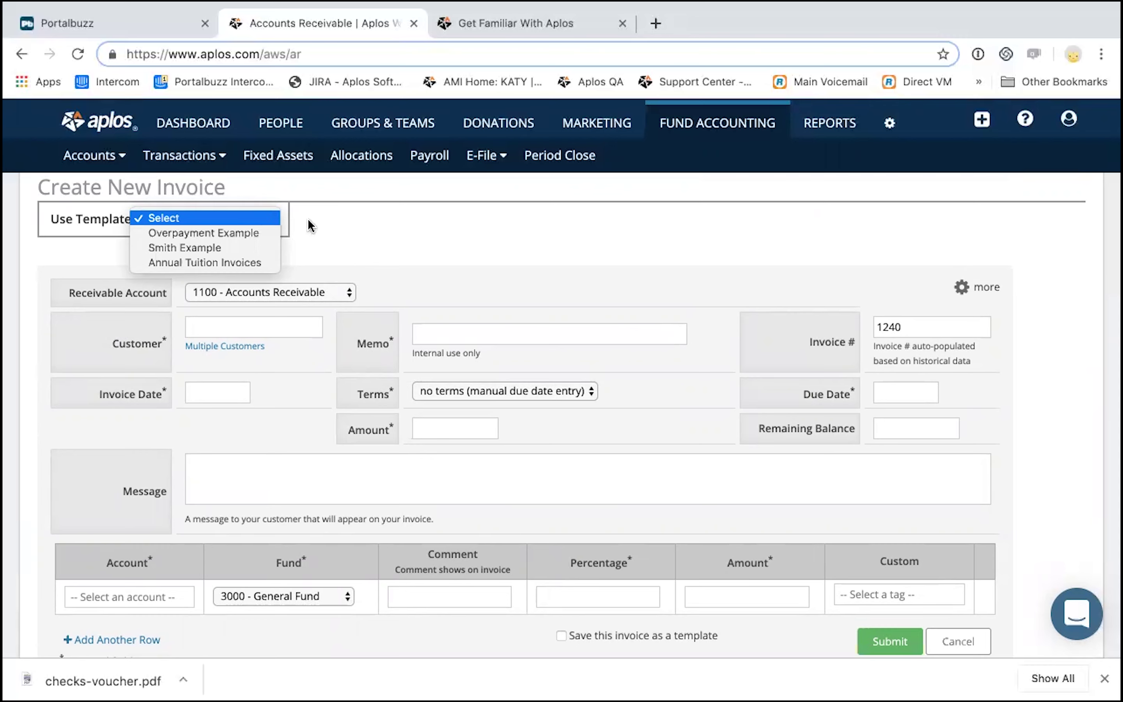
{"action": "left_click", "coordinate": [408, 253]}
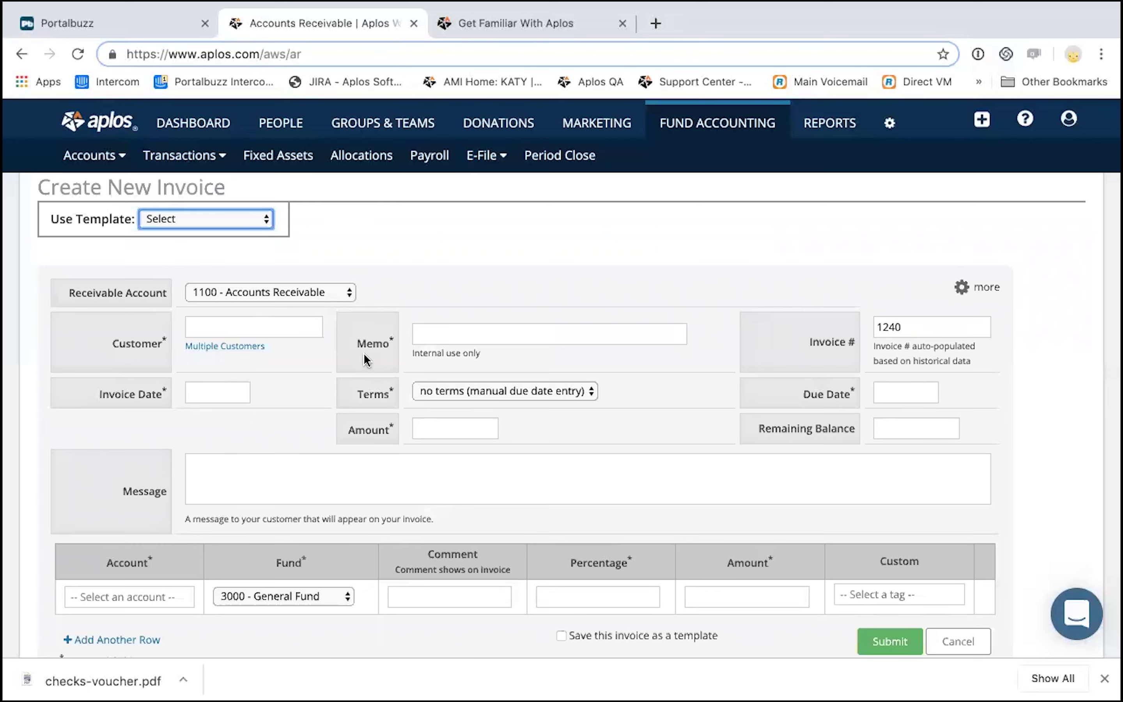
{"action": "scroll", "coordinate": [364, 353], "scroll_direction": "down", "scroll_amount": 1}
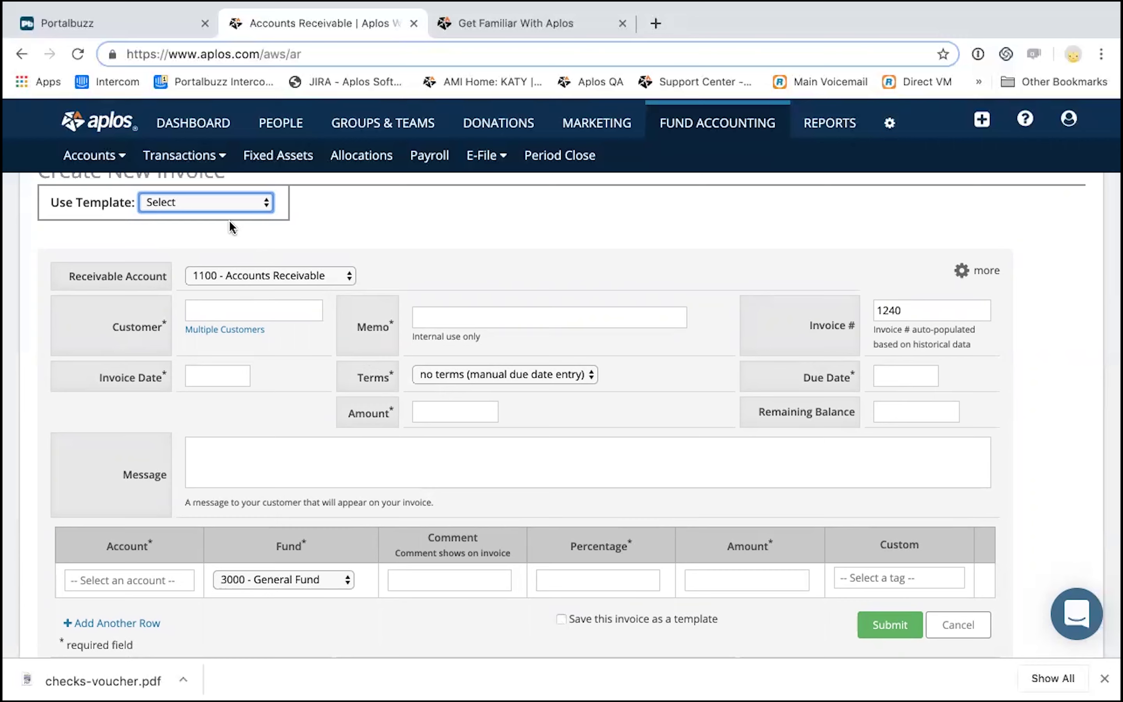
{"action": "left_click", "coordinate": [256, 314]}
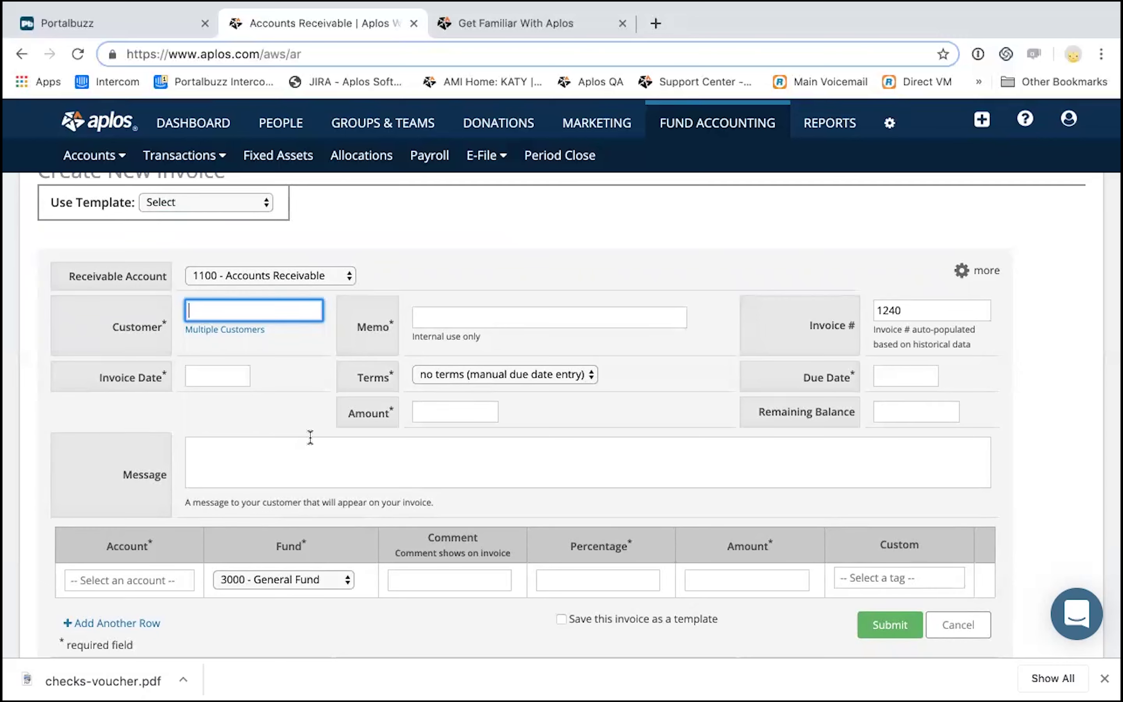
{"action": "type", "text": "Ka"}
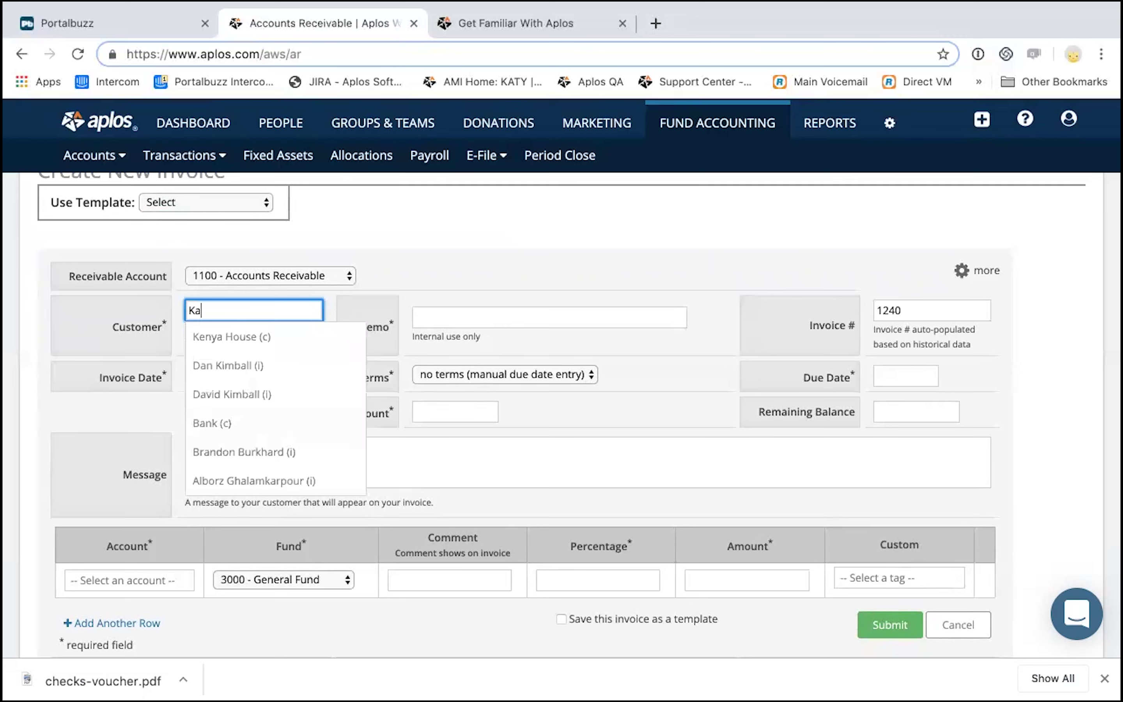
{"action": "type", "text": "ty"}
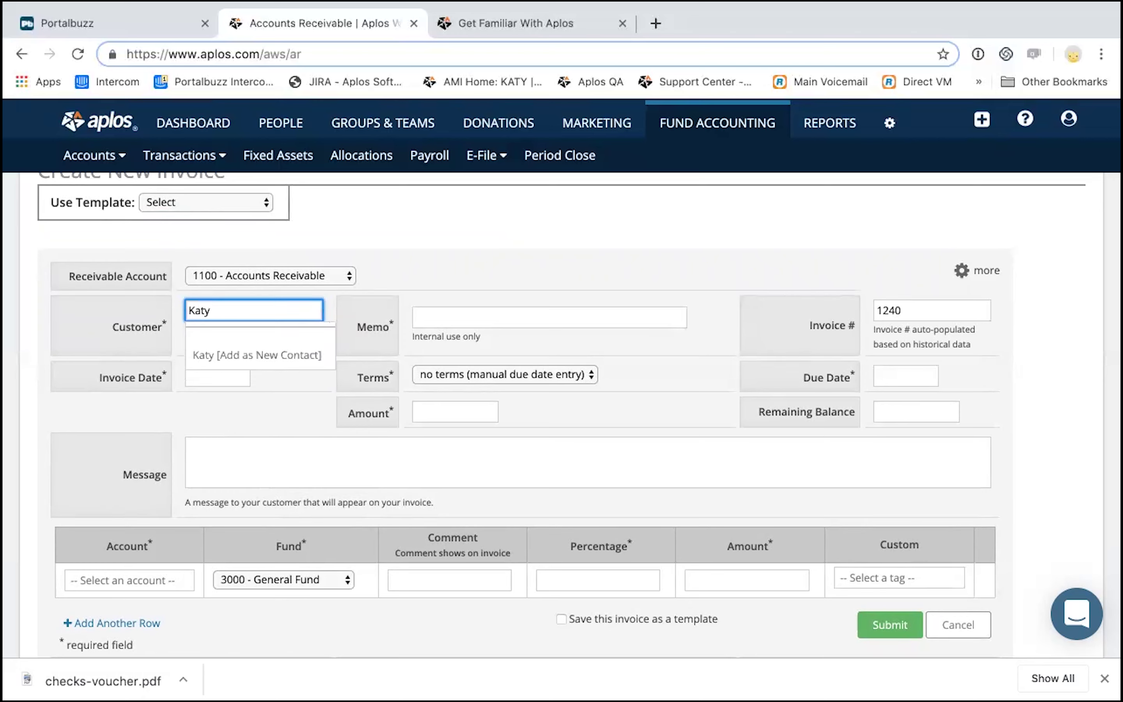
{"action": "key", "text": "BackSpace"}
{"action": "key", "text": "BackSpace"}
{"action": "key", "text": "BackSpace"}
{"action": "key", "text": "BackSpace"}
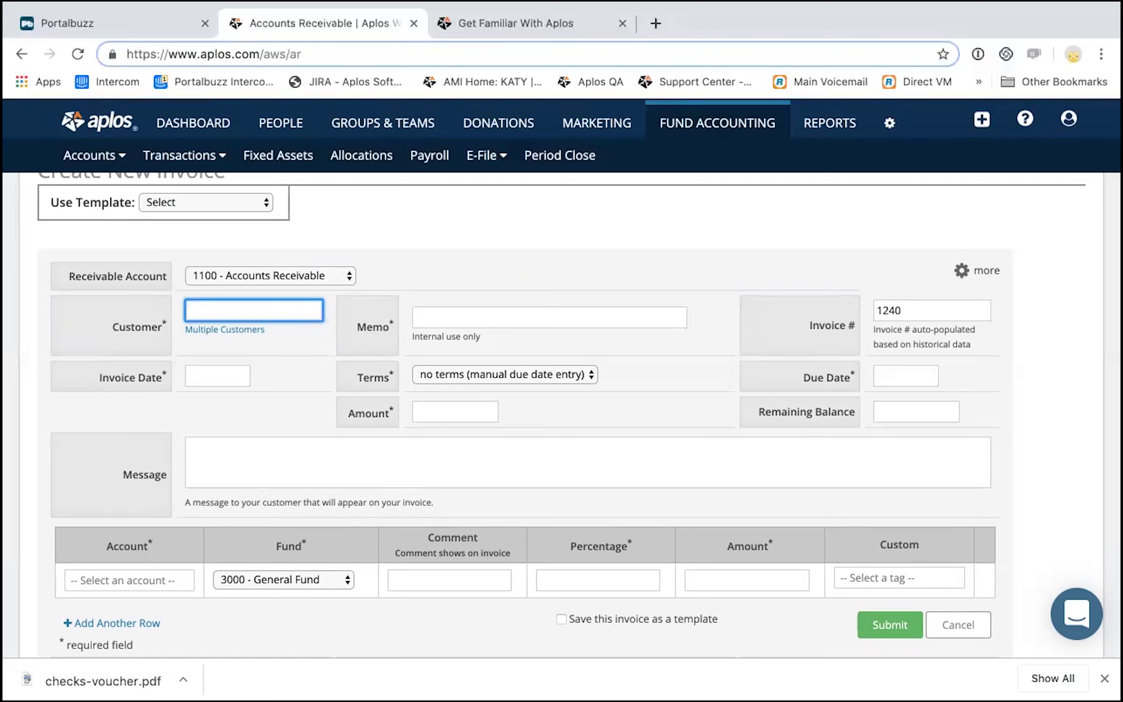
- Choose an existing contact as the invoice's customer and enter "Summer Tuition" as the memo
{"action": "type", "text": "Bru"}
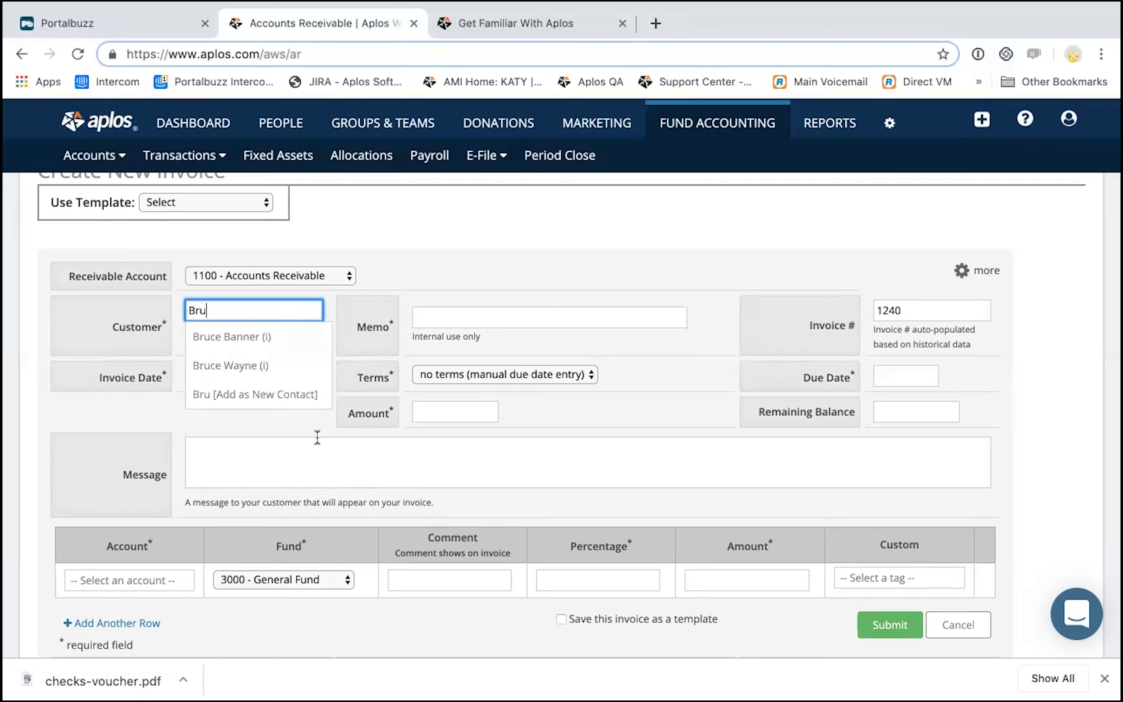
{"action": "left_click", "coordinate": [286, 365]}
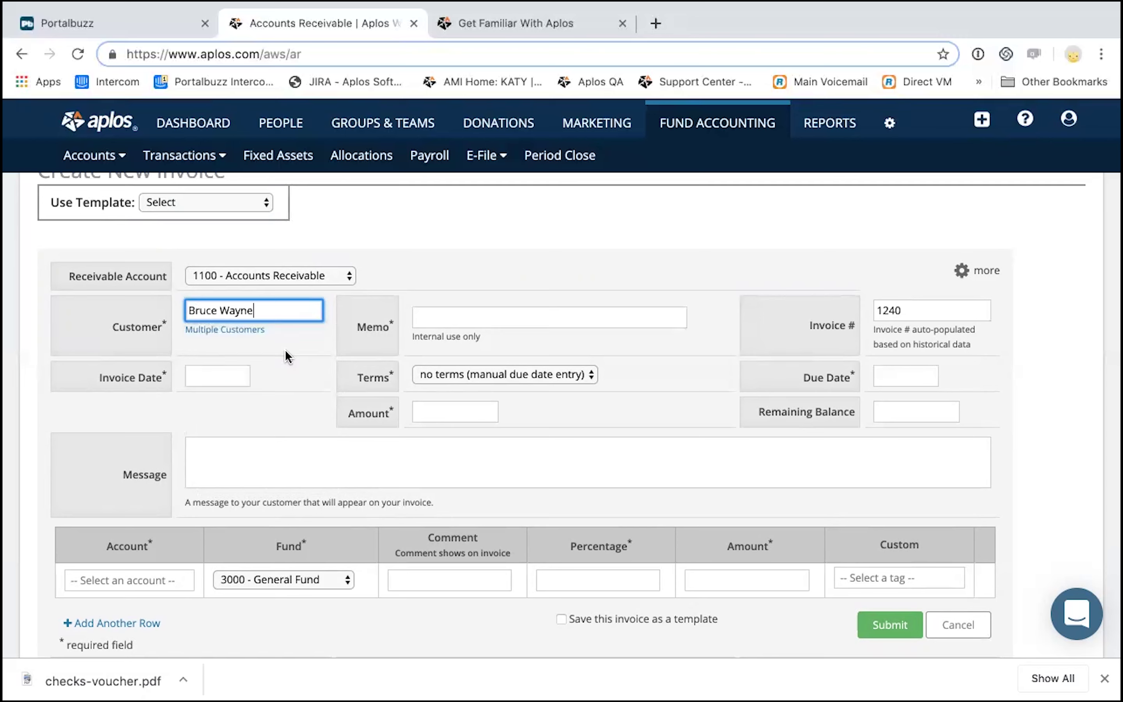
{"action": "left_click", "coordinate": [469, 314]}
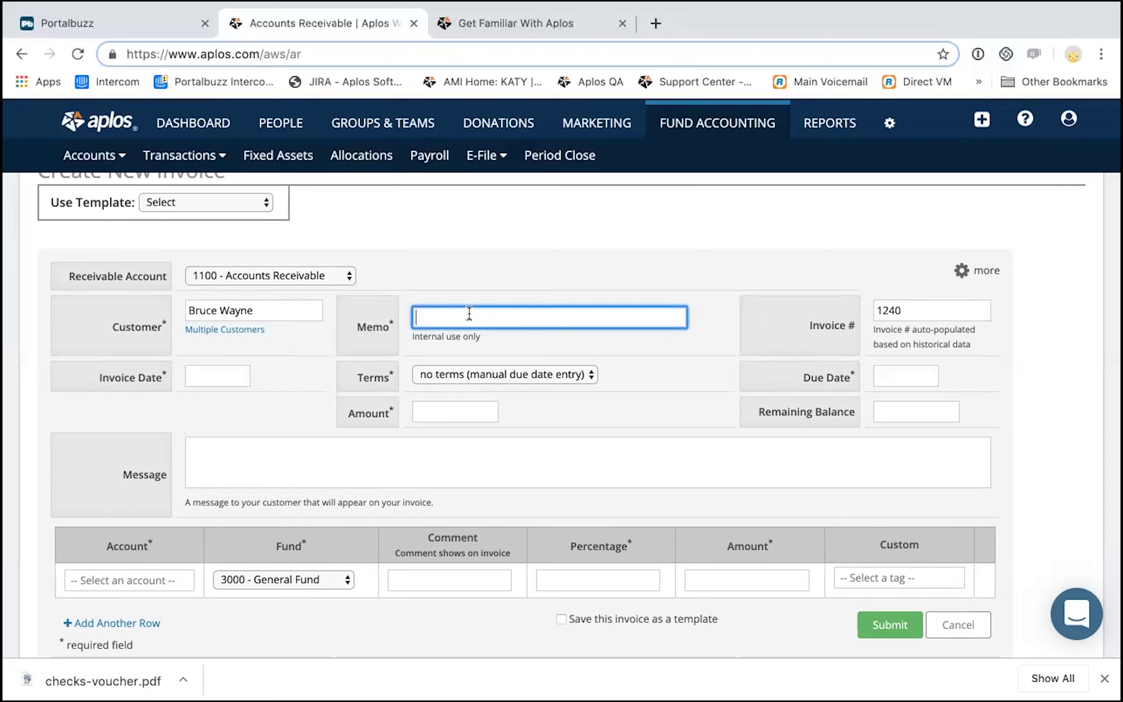
{"action": "type", "text": "T"}
{"action": "type", "text": "ummer"}
{"action": "type", "text": " Tuition Payment"}
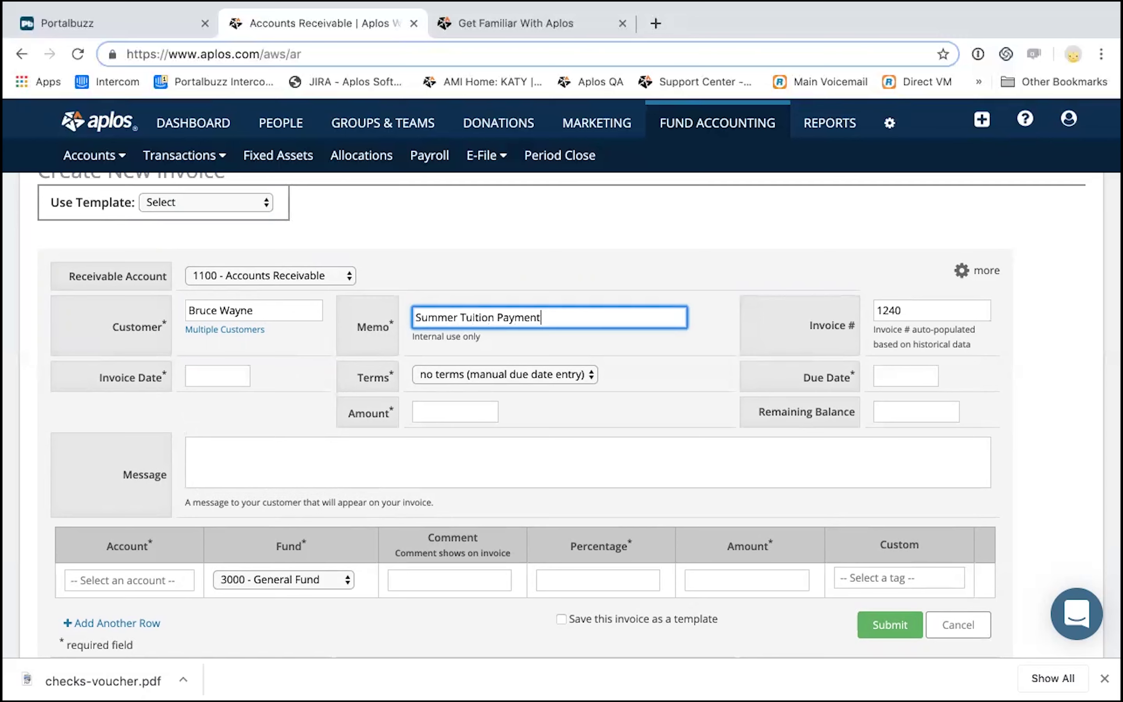
{"action": "key", "text": "BackSpace"}
{"action": "key", "text": "BackSpace"}
{"action": "key", "text": "BackSpace"}
{"action": "key", "text": "BackSpace"}
{"action": "key", "text": "BackSpace"}
{"action": "key", "text": "BackSpace"}
{"action": "key", "text": "BackSpace"}
{"action": "key", "text": "BackSpace"}
- Set the invoice date to 06/07/2019 and the due date to 07/15/2019, keeping the terms on manual due date entry
{"action": "left_click", "coordinate": [225, 373]}
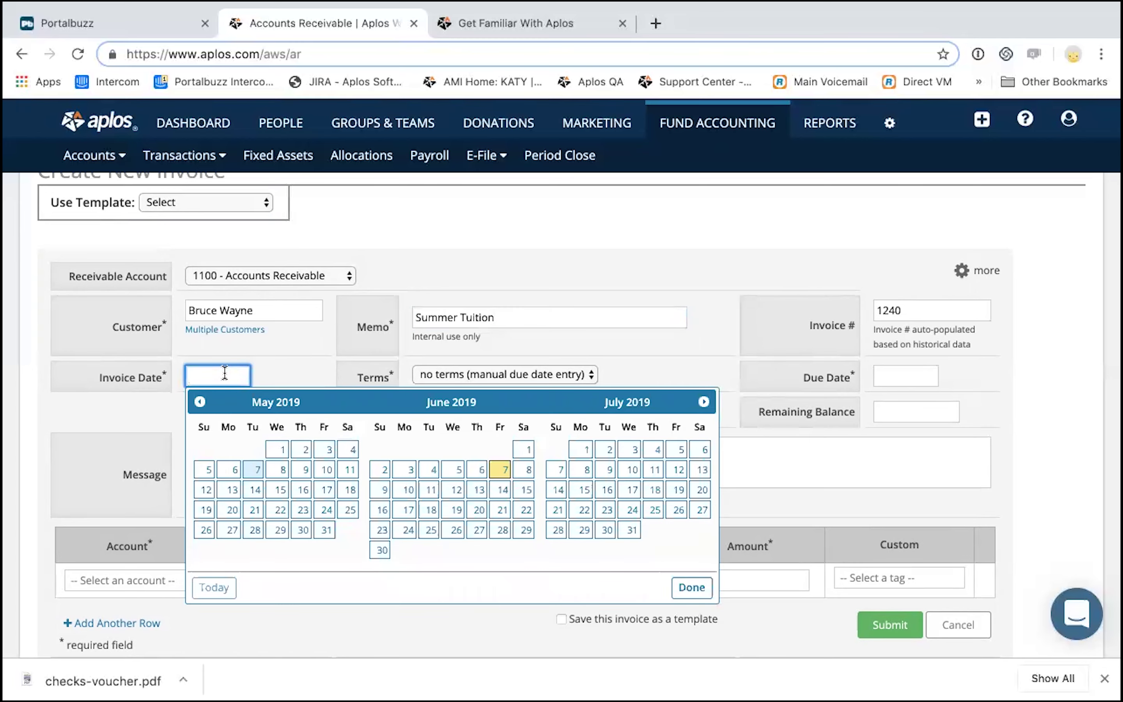
{"action": "left_click", "coordinate": [503, 471]}
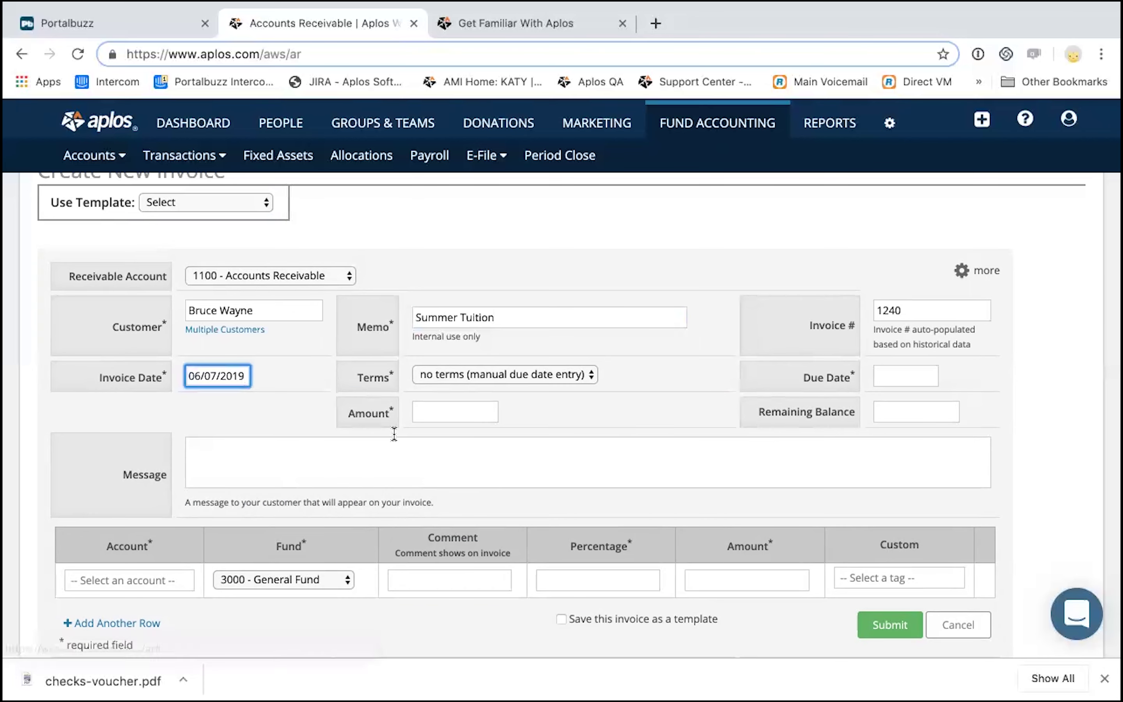
{"action": "left_click", "coordinate": [540, 379]}
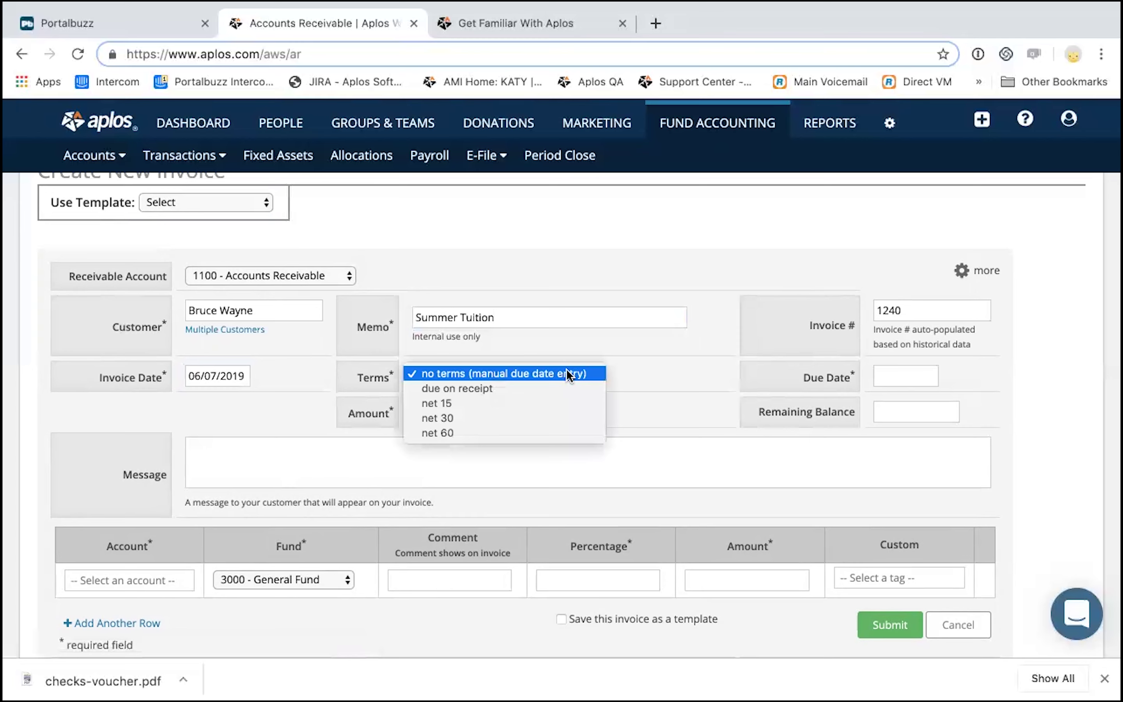
{"action": "left_click", "coordinate": [655, 353]}
{"action": "left_click", "coordinate": [891, 370]}
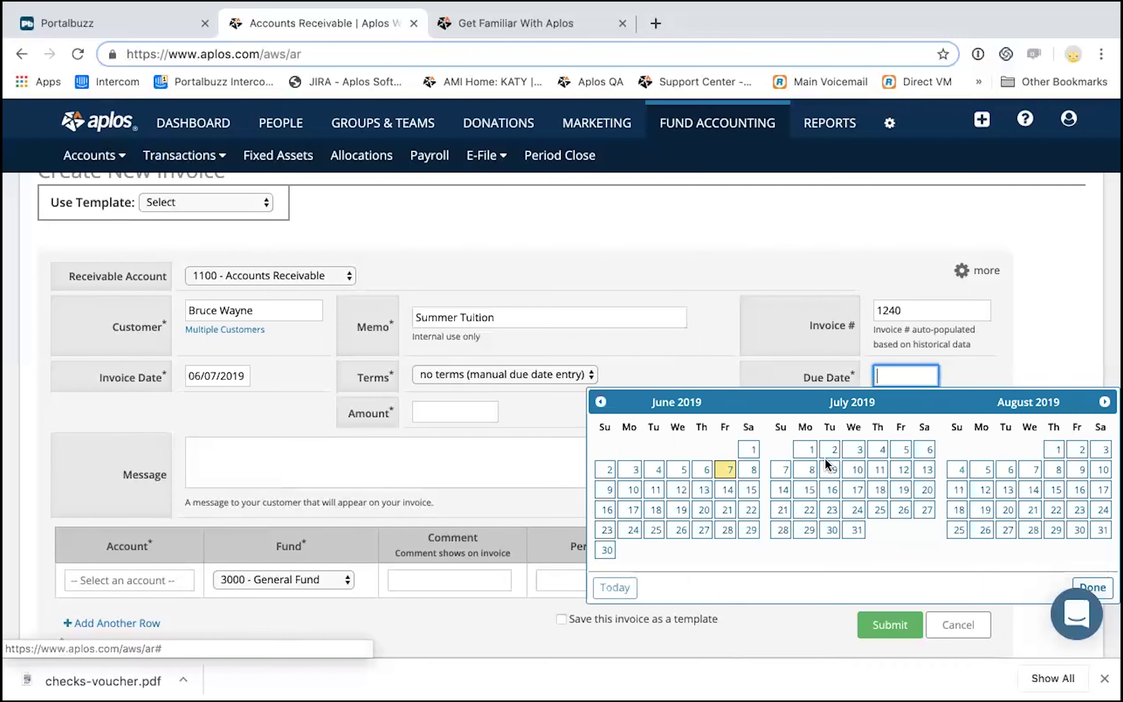
{"action": "left_click", "coordinate": [809, 490]}
- Set the invoice amount to 1000.00 and leave the customer message blank
{"action": "left_click", "coordinate": [461, 405]}
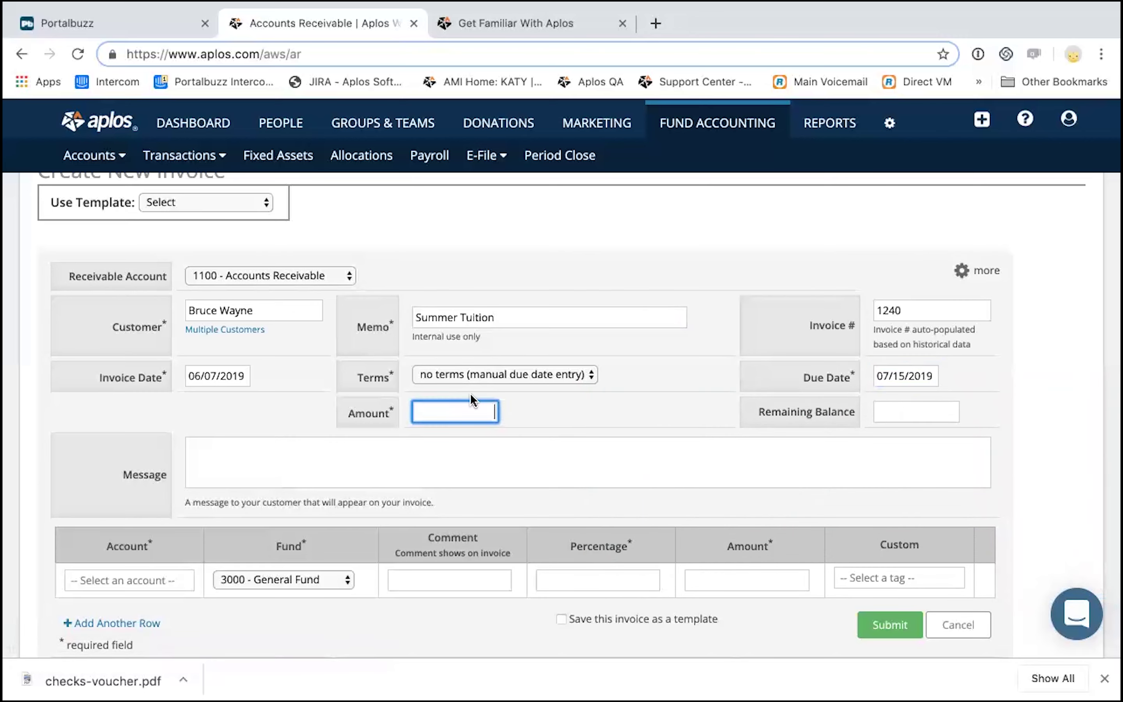
{"action": "type", "text": "1000"}
{"action": "left_click", "coordinate": [669, 442]}
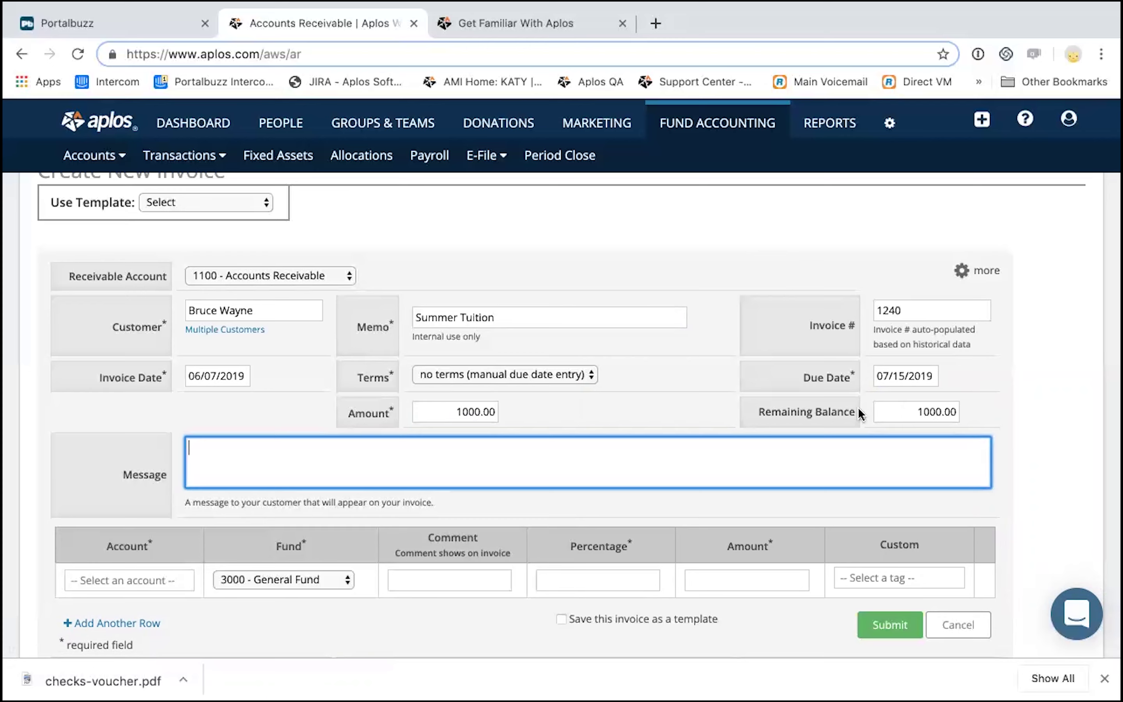
- Assign the invoice's line item to the income account 4200 - Project Income
{"action": "scroll", "coordinate": [873, 413], "scroll_direction": "down", "scroll_amount": 1}
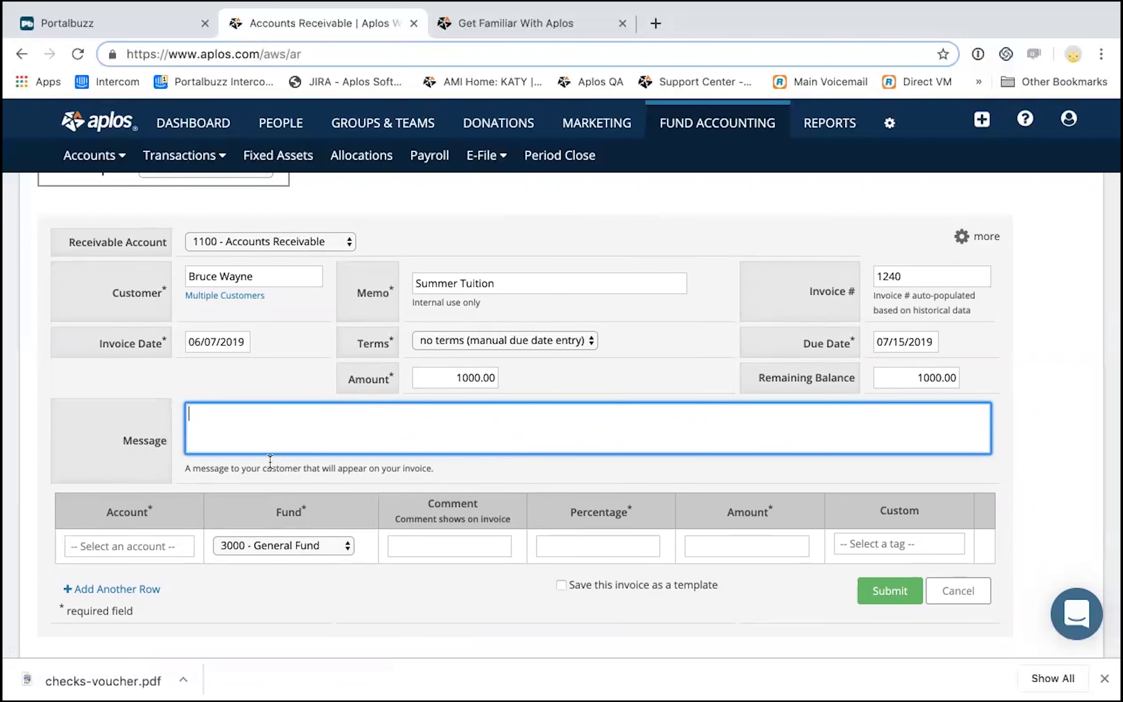
{"action": "left_click", "coordinate": [155, 546]}
{"action": "scroll", "coordinate": [155, 546], "scroll_direction": "down", "scroll_amount": 3}
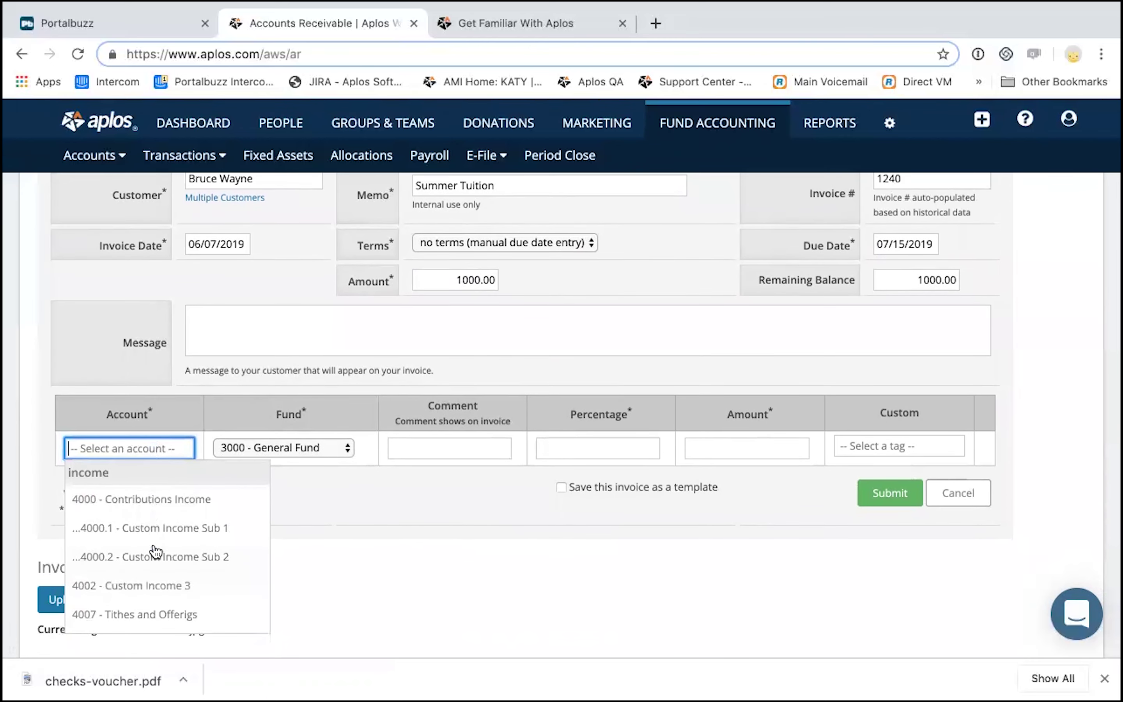
{"action": "scroll", "coordinate": [155, 551], "scroll_direction": "down", "scroll_amount": 6}
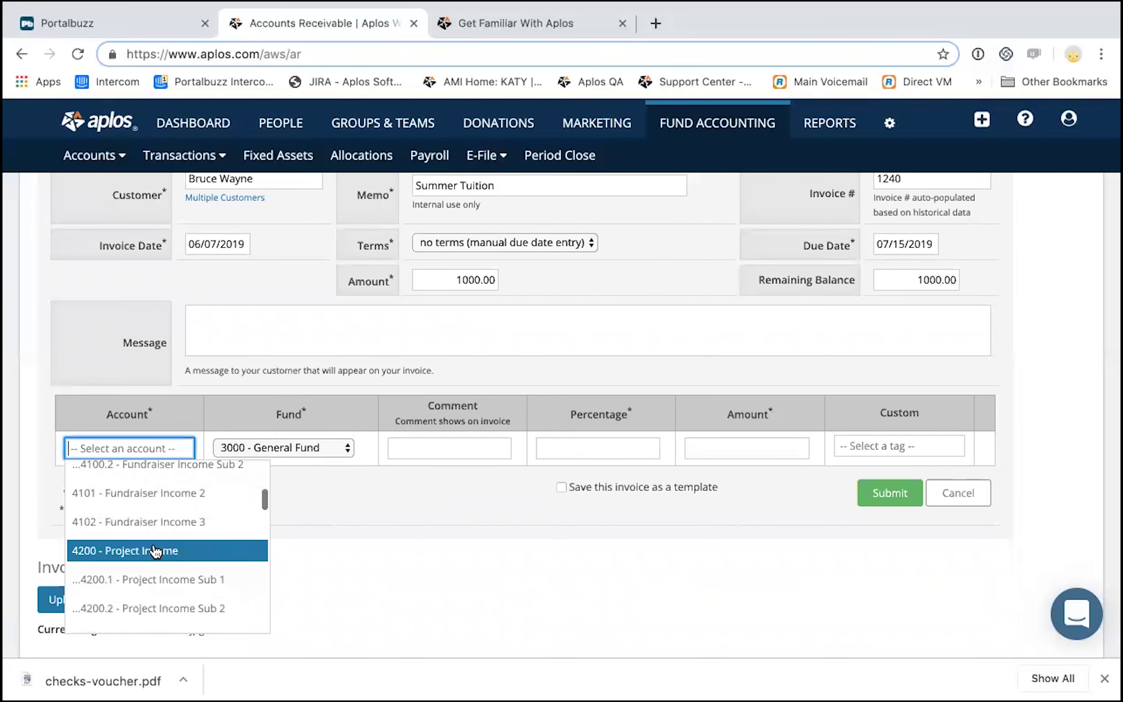
{"action": "scroll", "coordinate": [155, 551], "scroll_direction": "down", "scroll_amount": 5}
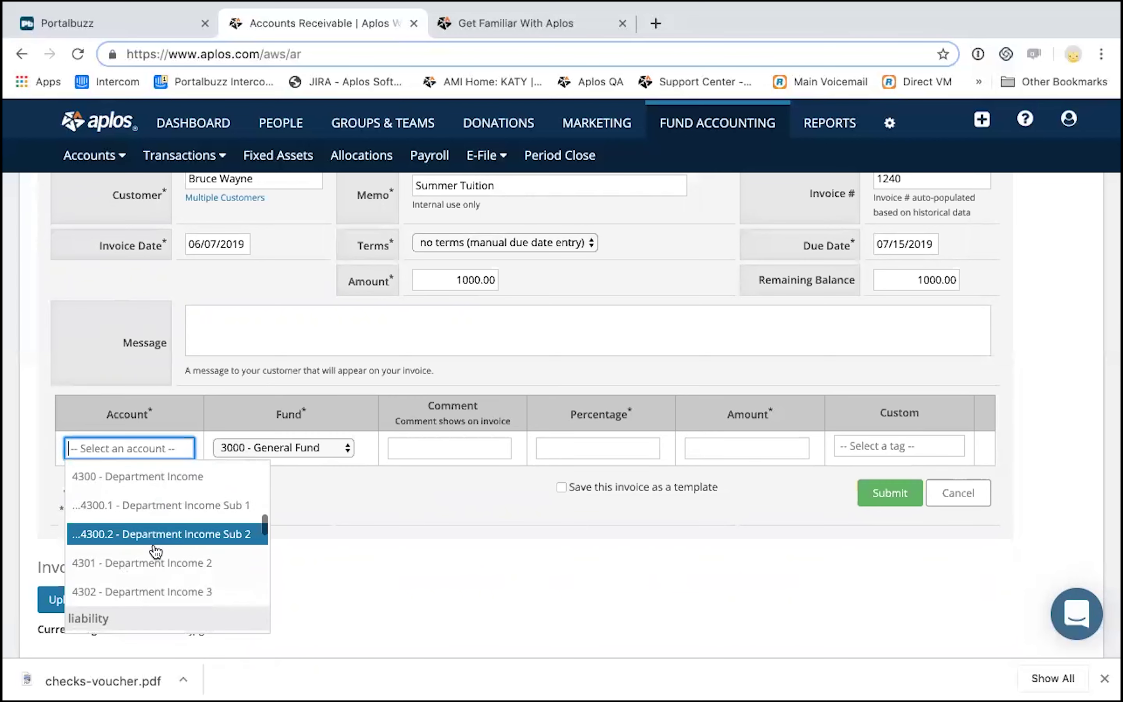
{"action": "scroll", "coordinate": [154, 552], "scroll_direction": "up", "scroll_amount": 5}
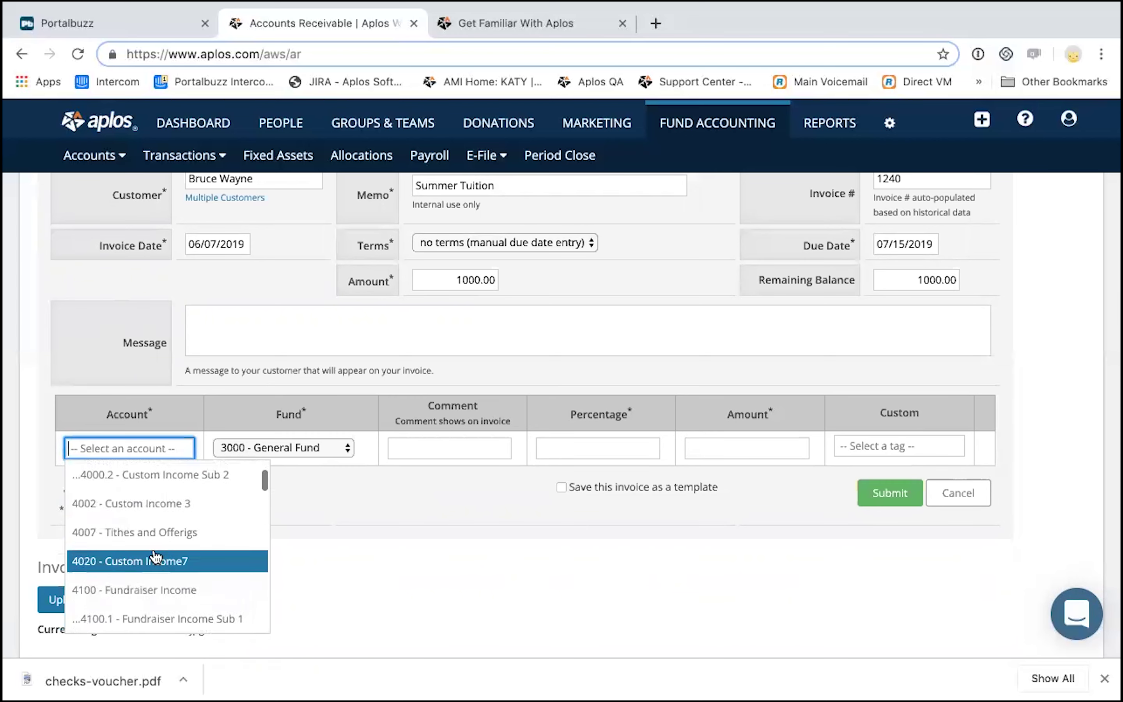
{"action": "scroll", "coordinate": [155, 556], "scroll_direction": "up", "scroll_amount": 3}
{"action": "scroll", "coordinate": [155, 555], "scroll_direction": "down", "scroll_amount": 6}
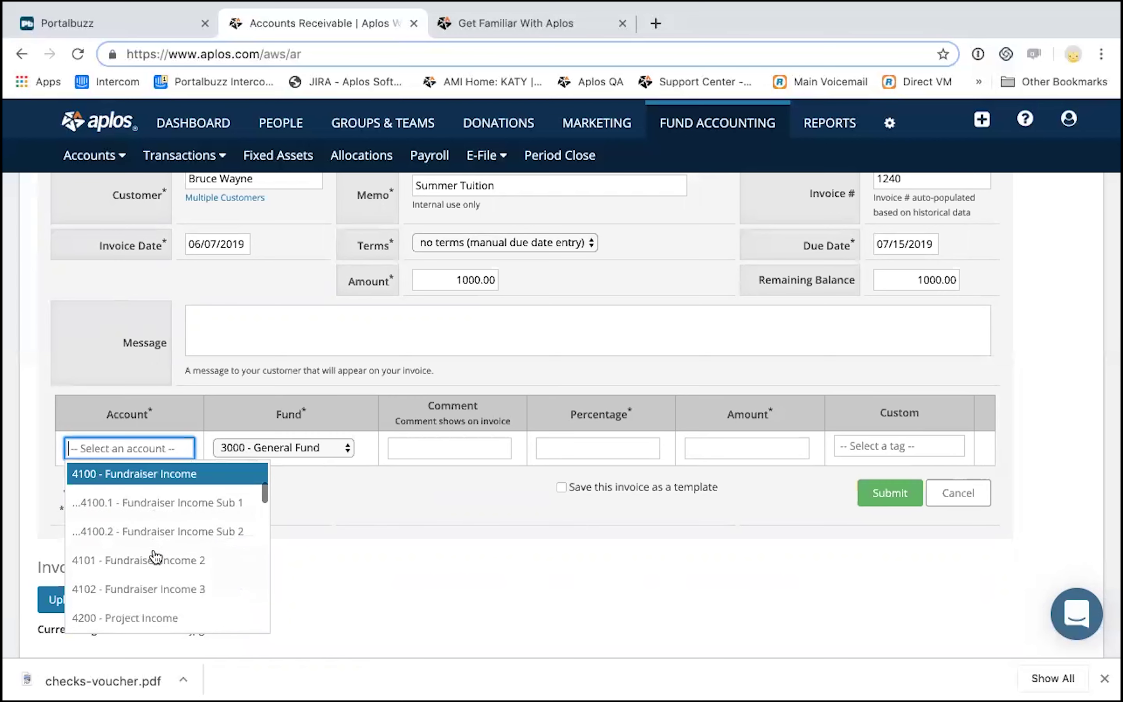
{"action": "scroll", "coordinate": [155, 556], "scroll_direction": "down", "scroll_amount": 2}
{"action": "left_click", "coordinate": [155, 576]}
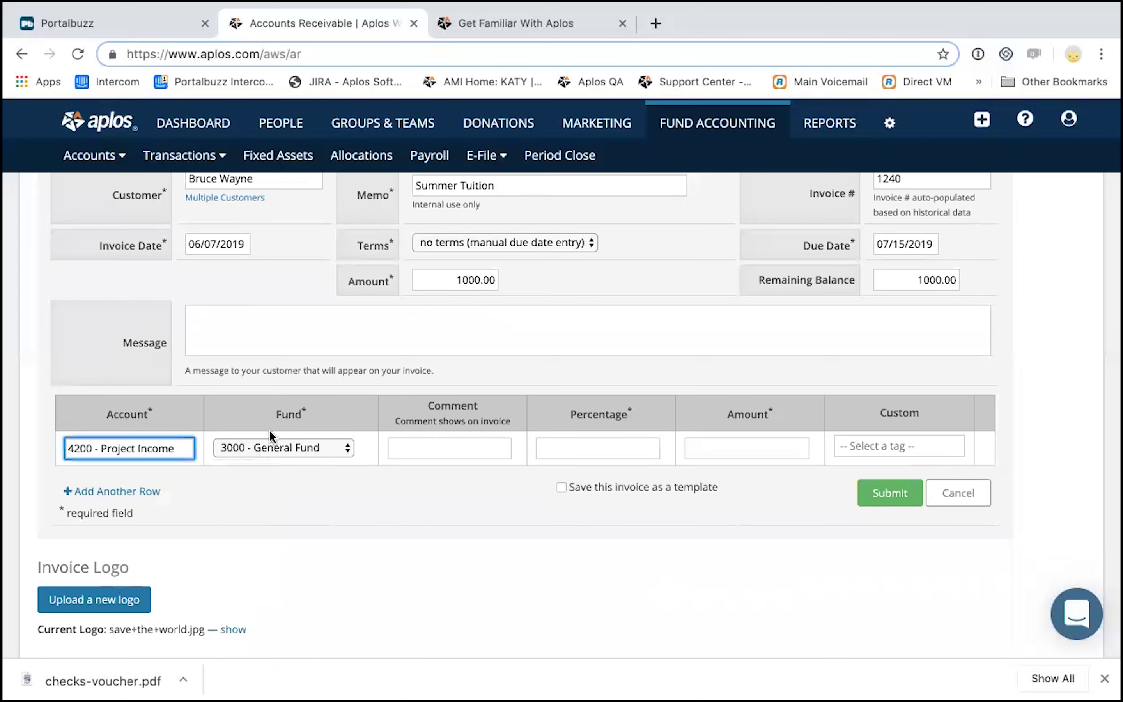
- Keep the invoice line in 3000 - General Fund and set the line amount to 1000
{"action": "left_click", "coordinate": [265, 447]}
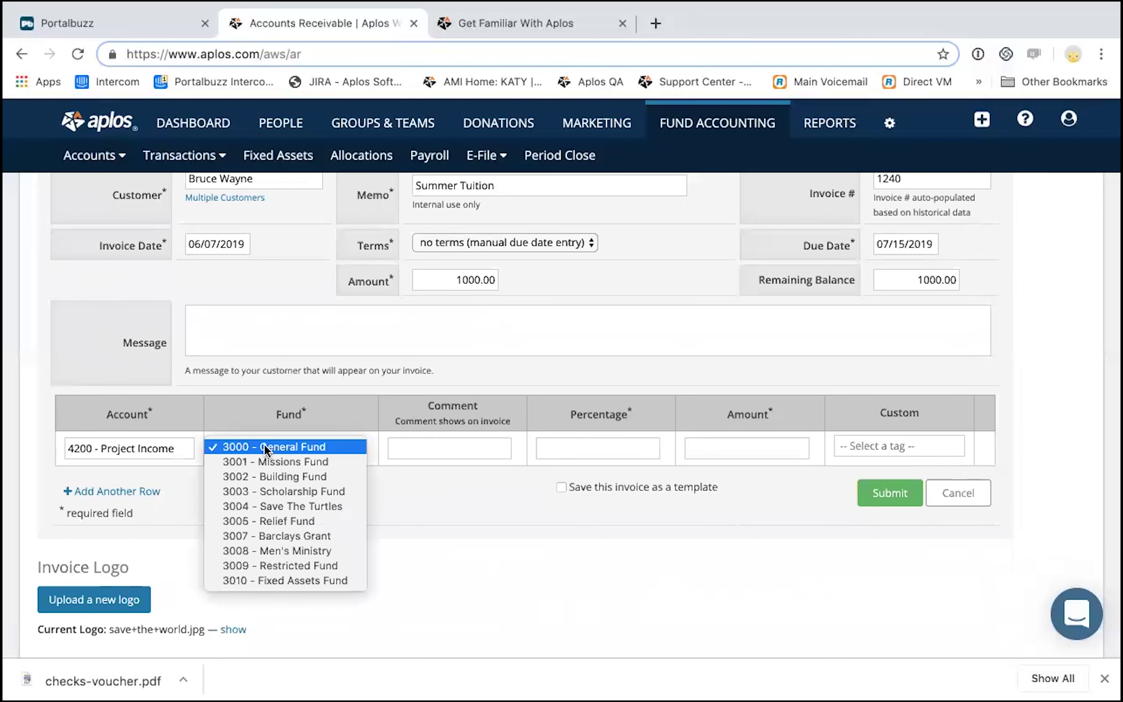
{"action": "left_click", "coordinate": [302, 447]}
{"action": "left_click", "coordinate": [735, 449]}
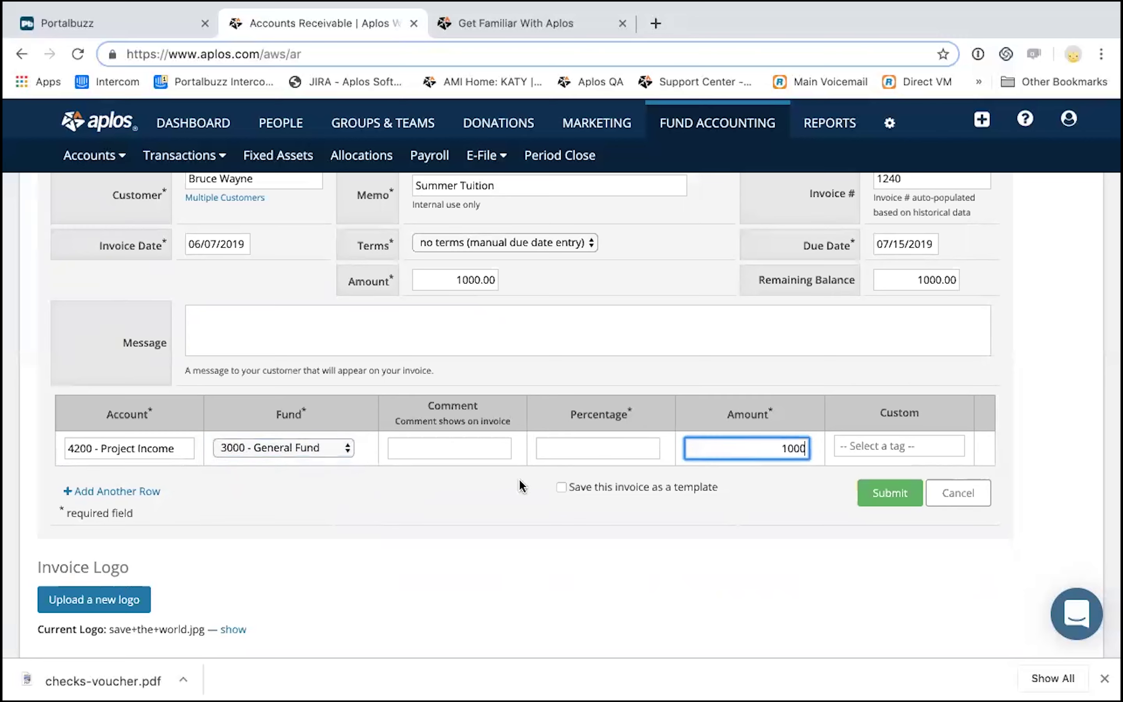
{"action": "left_click", "coordinate": [451, 494]}
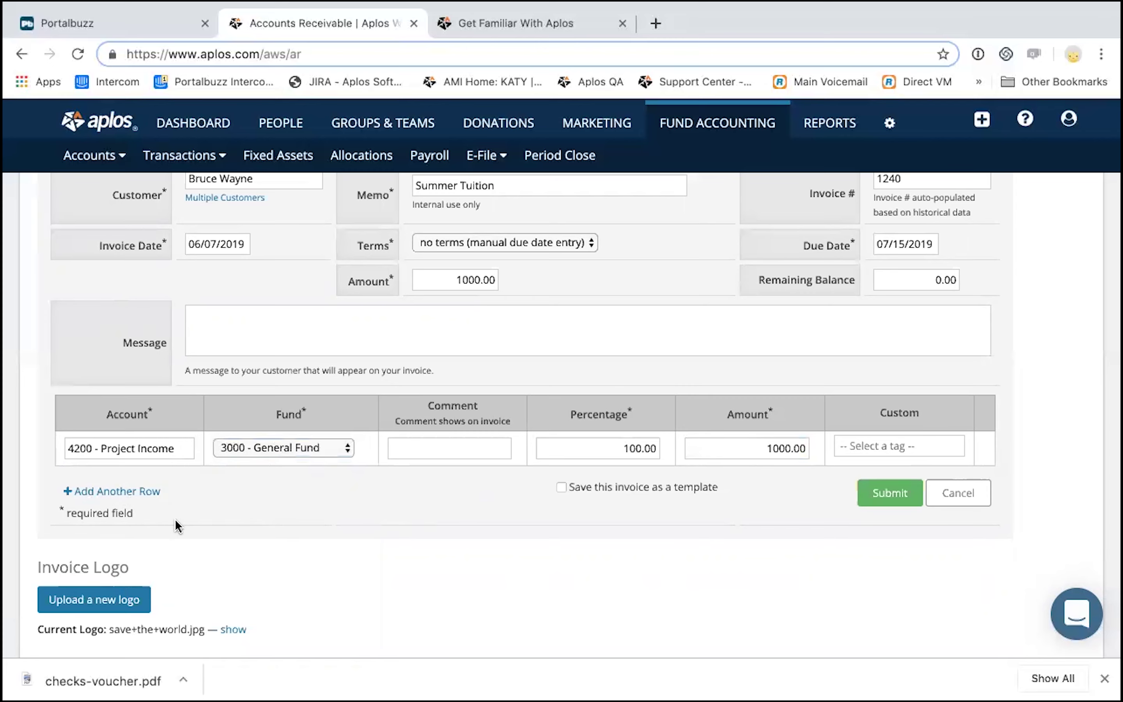
- Submit the completed Summer Tuition invoice and locate it in the list of payments to receive
{"action": "scroll", "coordinate": [176, 526], "scroll_direction": "up", "scroll_amount": 3}
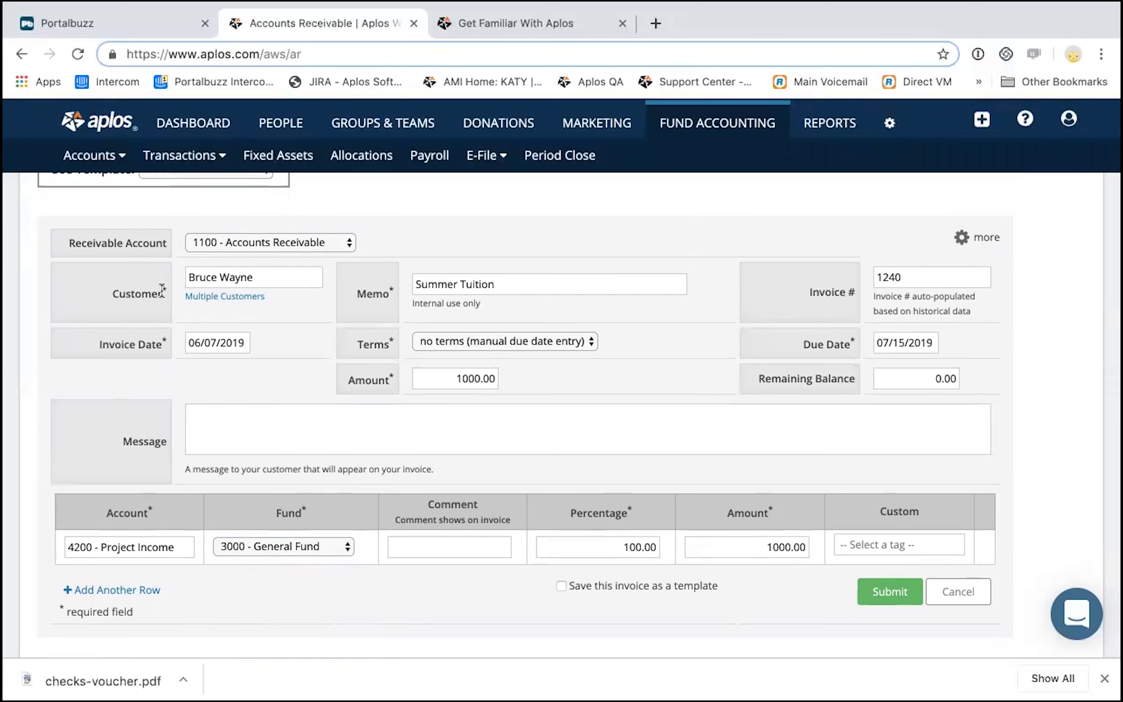
{"action": "left_click_drag", "start_coordinate": [161, 290], "coordinate": [168, 291]}
{"action": "left_click", "coordinate": [283, 397]}
{"action": "left_click", "coordinate": [872, 590]}
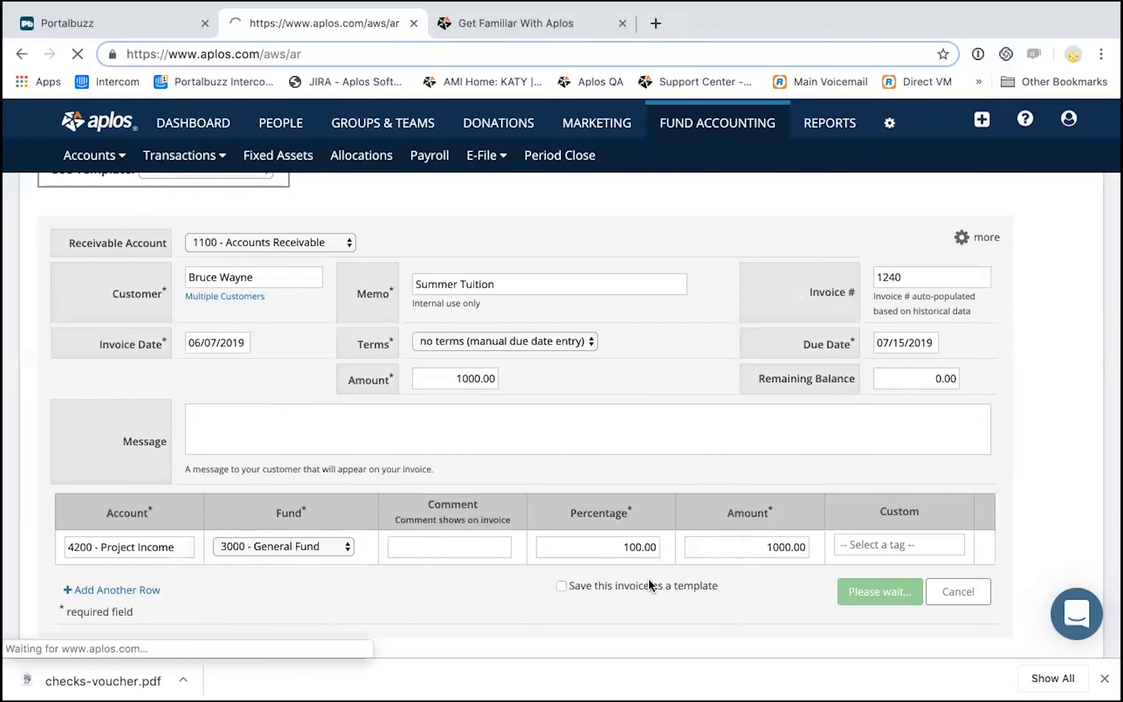
{"action": "scroll", "coordinate": [496, 506], "scroll_direction": "down", "scroll_amount": 5}
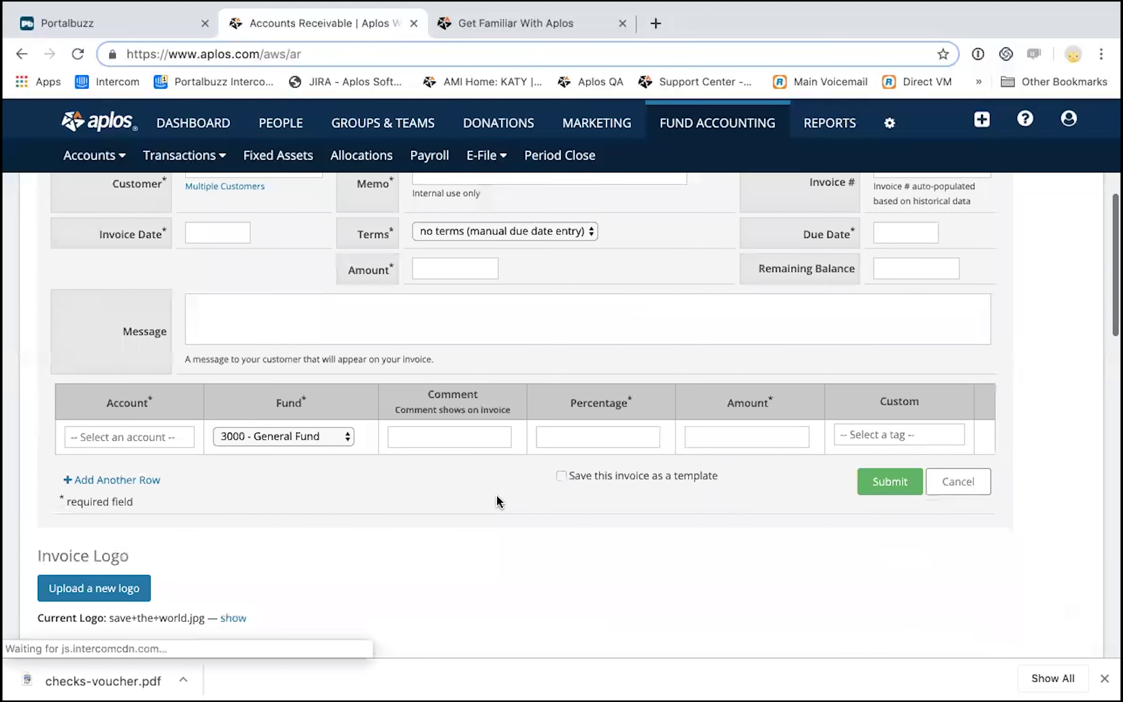
{"action": "scroll", "coordinate": [497, 500], "scroll_direction": "down", "scroll_amount": 10}
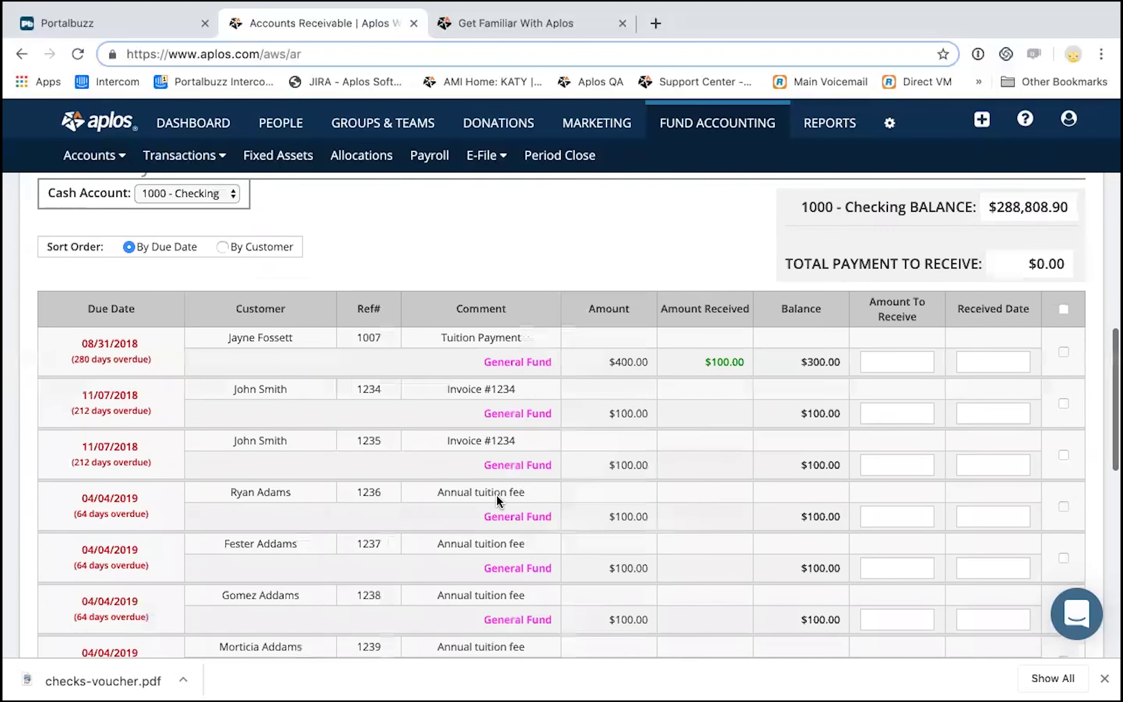
{"action": "scroll", "coordinate": [496, 494], "scroll_direction": "down", "scroll_amount": 4}
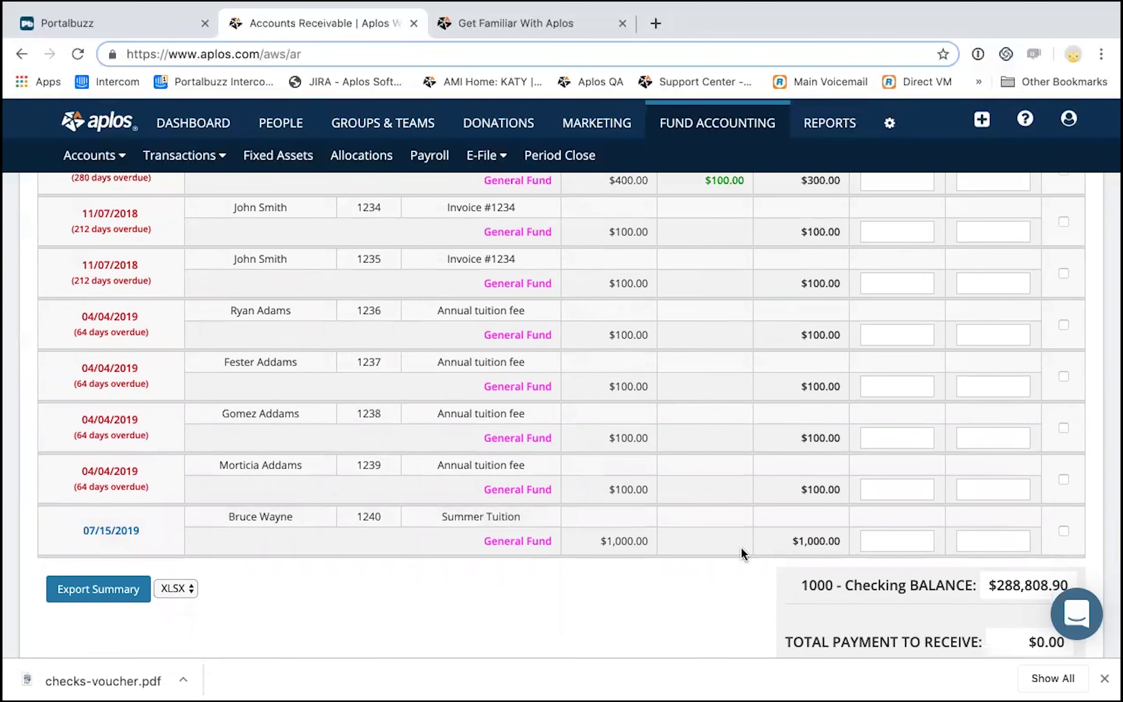
{"action": "scroll", "coordinate": [742, 552], "scroll_direction": "down", "scroll_amount": 1}
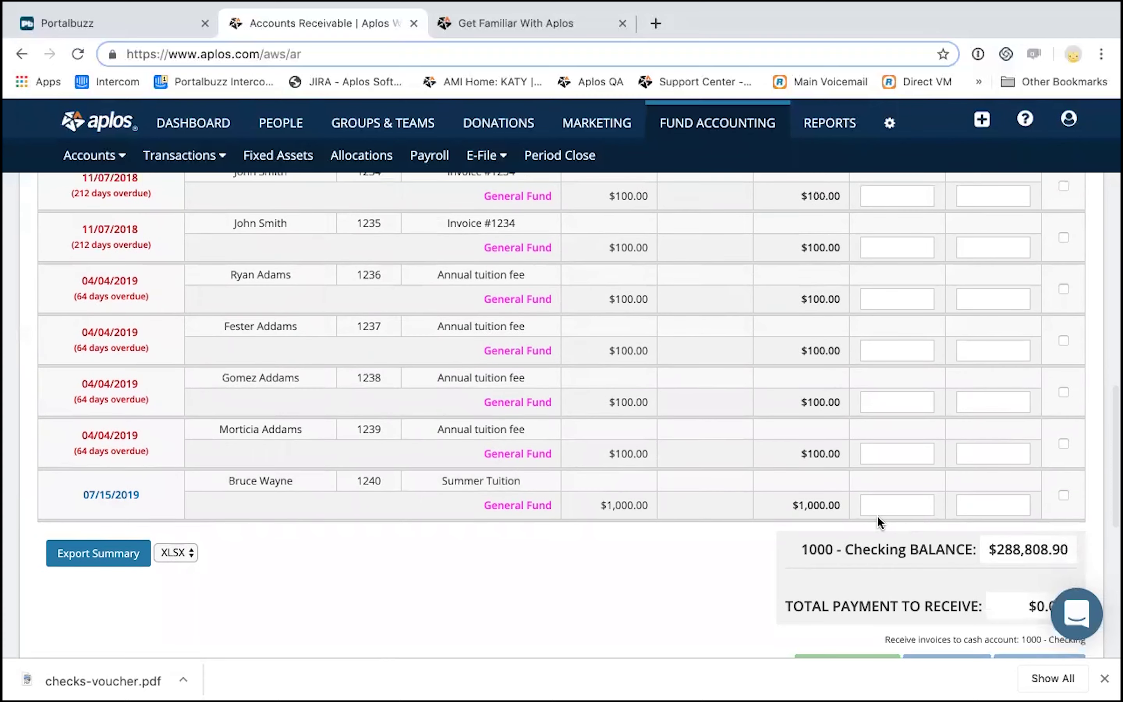
{"action": "scroll", "coordinate": [880, 520], "scroll_direction": "up", "scroll_amount": 1}
{"action": "scroll", "coordinate": [880, 520], "scroll_direction": "down", "scroll_amount": 3}
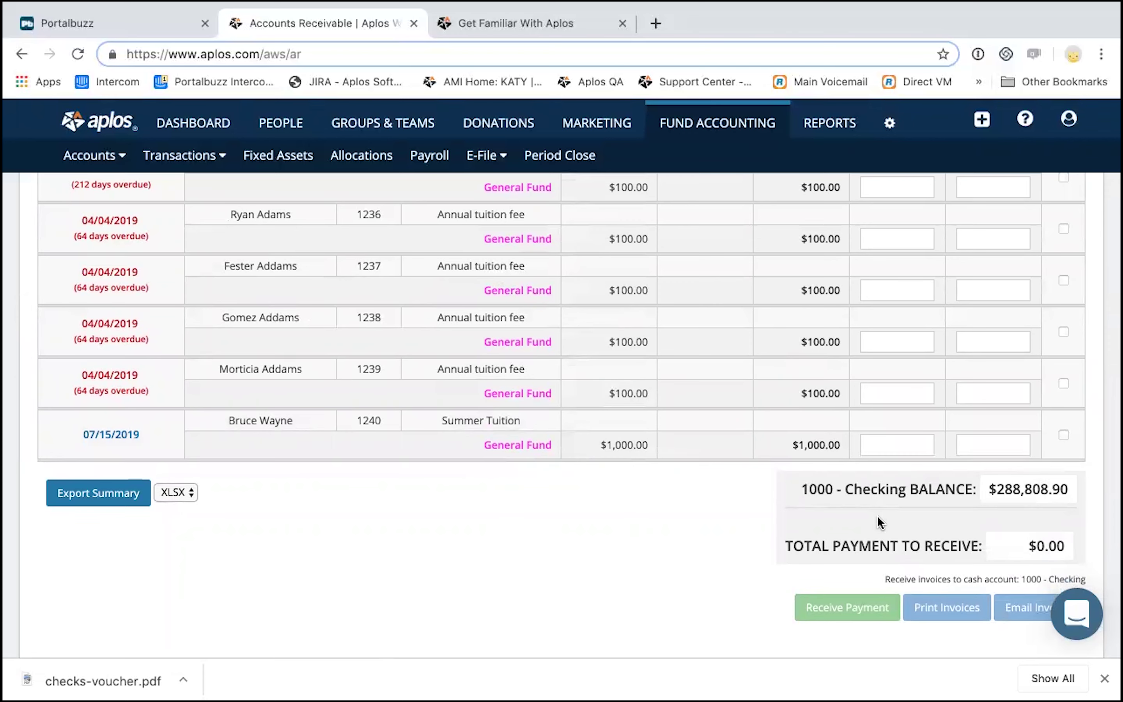
- Mark the Summer Tuition invoice for full receipt of 1000.00 dated 06/07/2019
{"action": "left_click", "coordinate": [899, 442]}
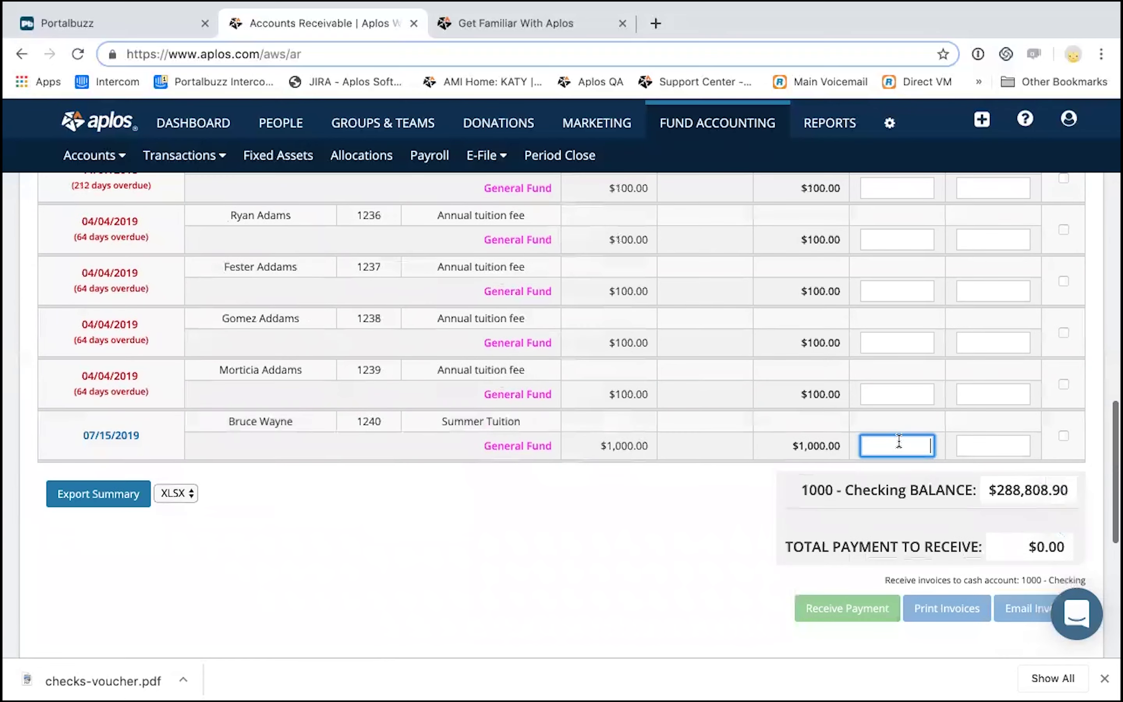
{"action": "scroll", "coordinate": [899, 444], "scroll_direction": "up", "scroll_amount": 5}
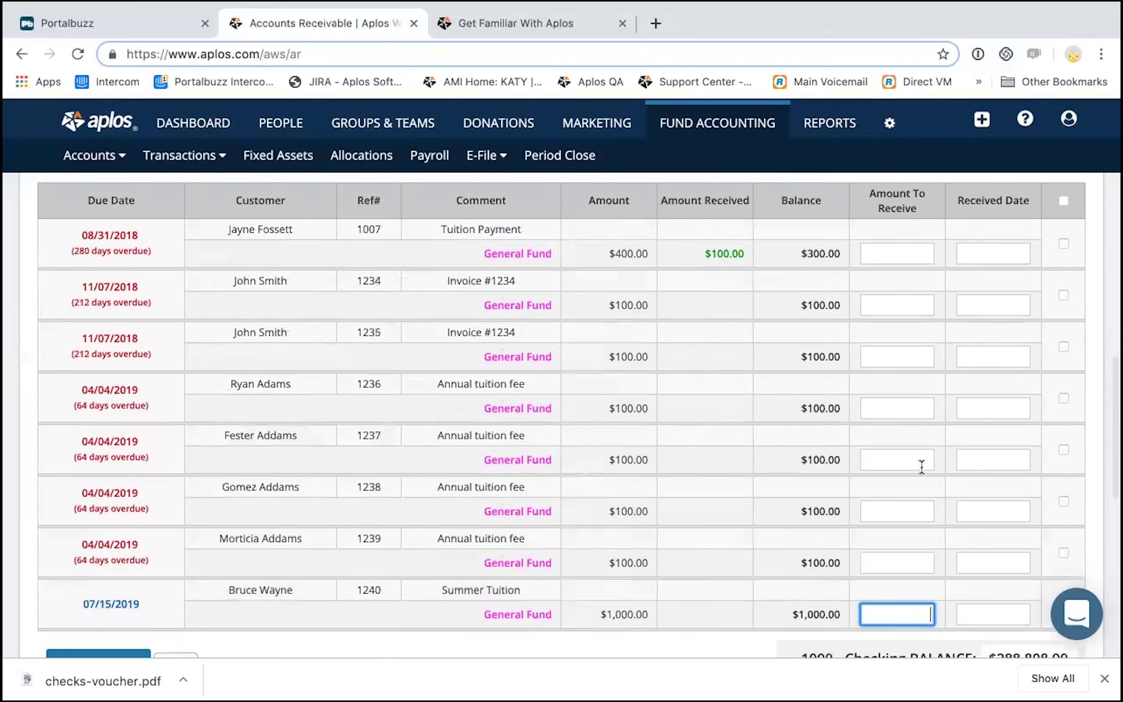
{"action": "scroll", "coordinate": [919, 466], "scroll_direction": "down", "scroll_amount": 2}
{"action": "left_click", "coordinate": [1063, 548]}
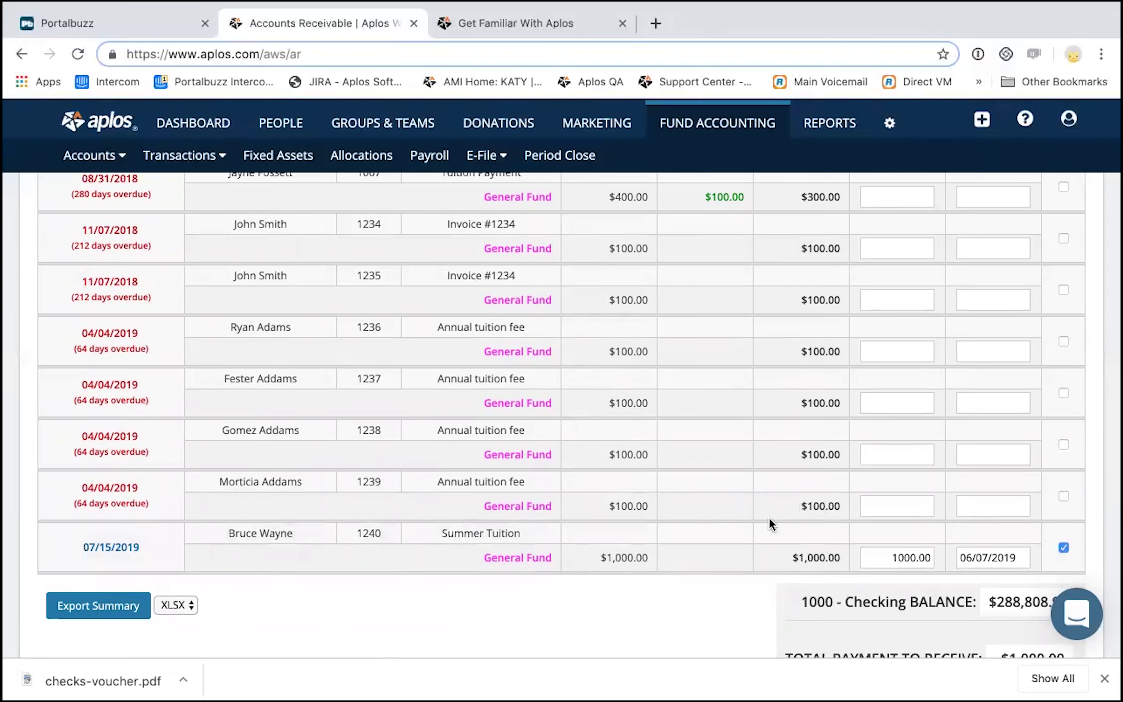
{"action": "scroll", "coordinate": [715, 557], "scroll_direction": "down", "scroll_amount": 2}
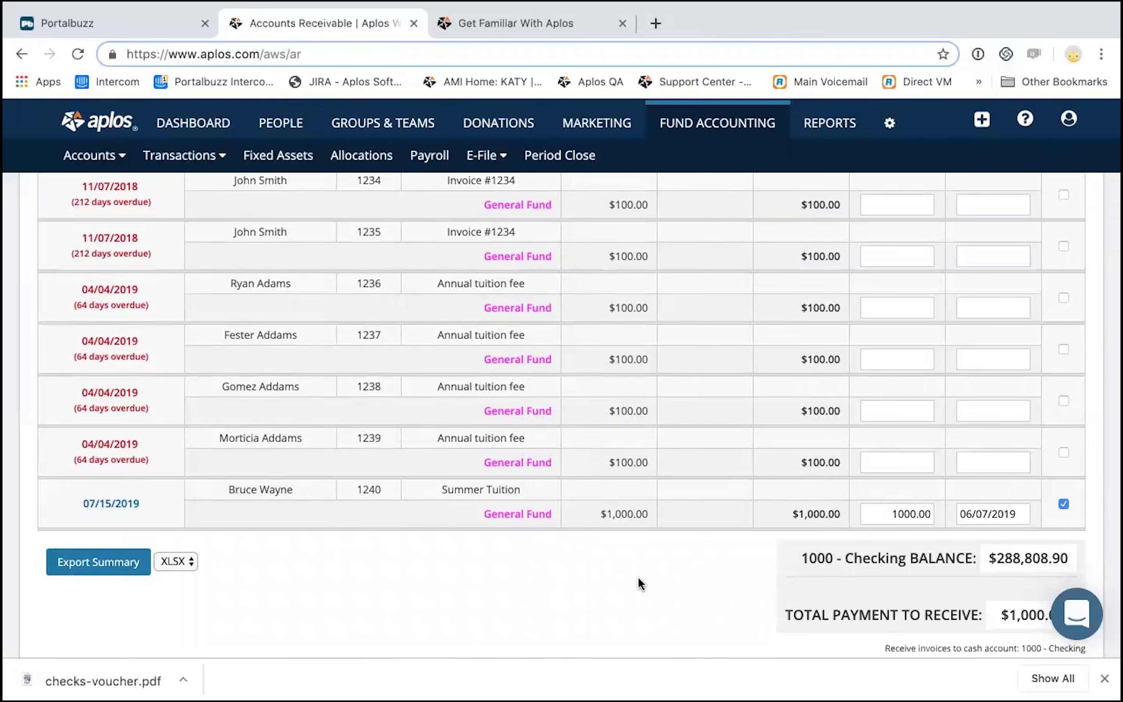
{"action": "scroll", "coordinate": [605, 581], "scroll_direction": "down", "scroll_amount": 1}
{"action": "scroll", "coordinate": [605, 582], "scroll_direction": "down", "scroll_amount": 5}
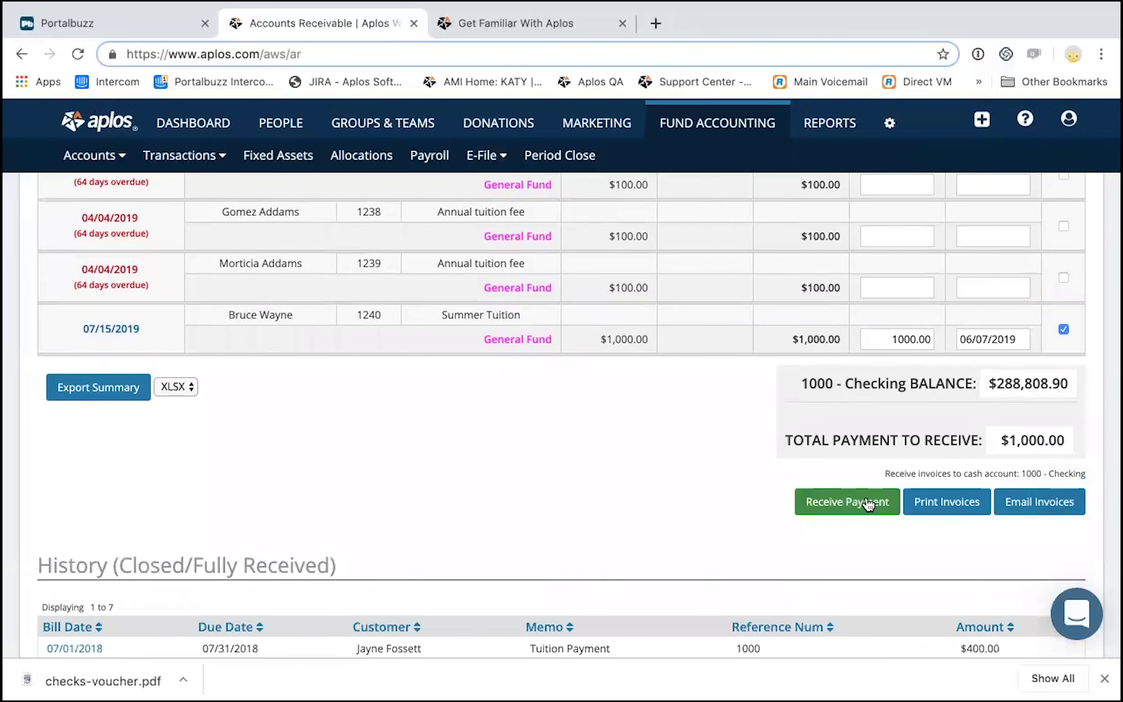
- Clear the Summer Tuition invoice's amount to receive and leave its received date blank
{"action": "left_click", "coordinate": [885, 337]}
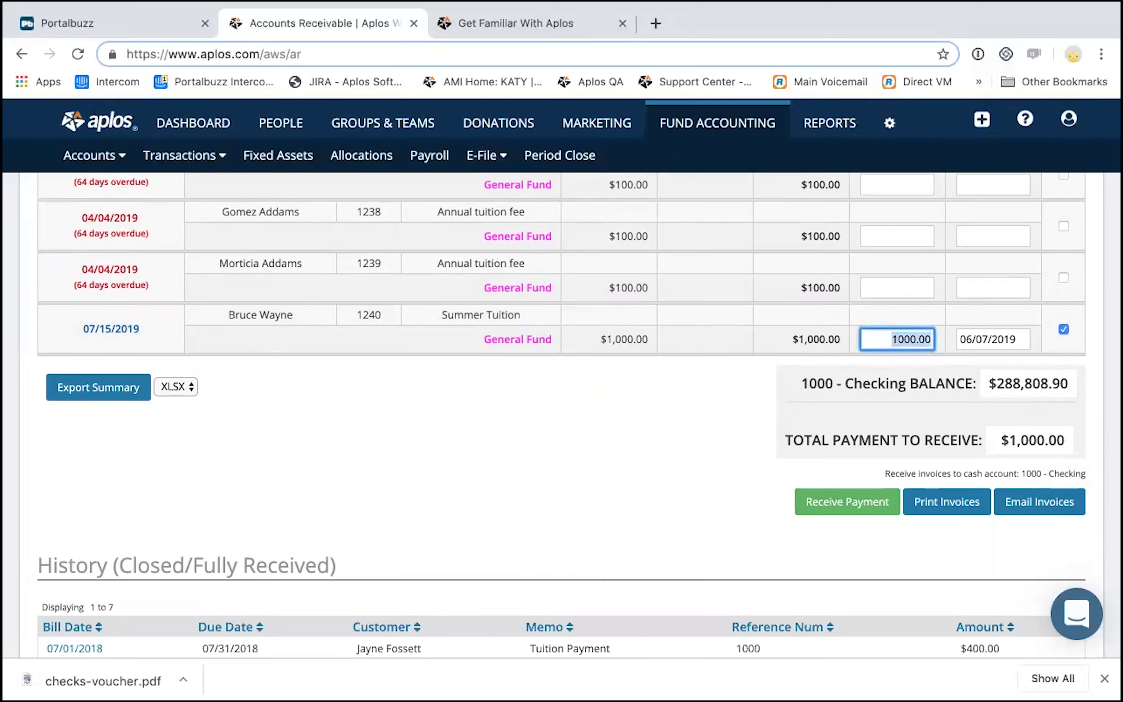
{"action": "key", "text": "BackSpace"}
{"action": "left_click", "coordinate": [976, 335]}
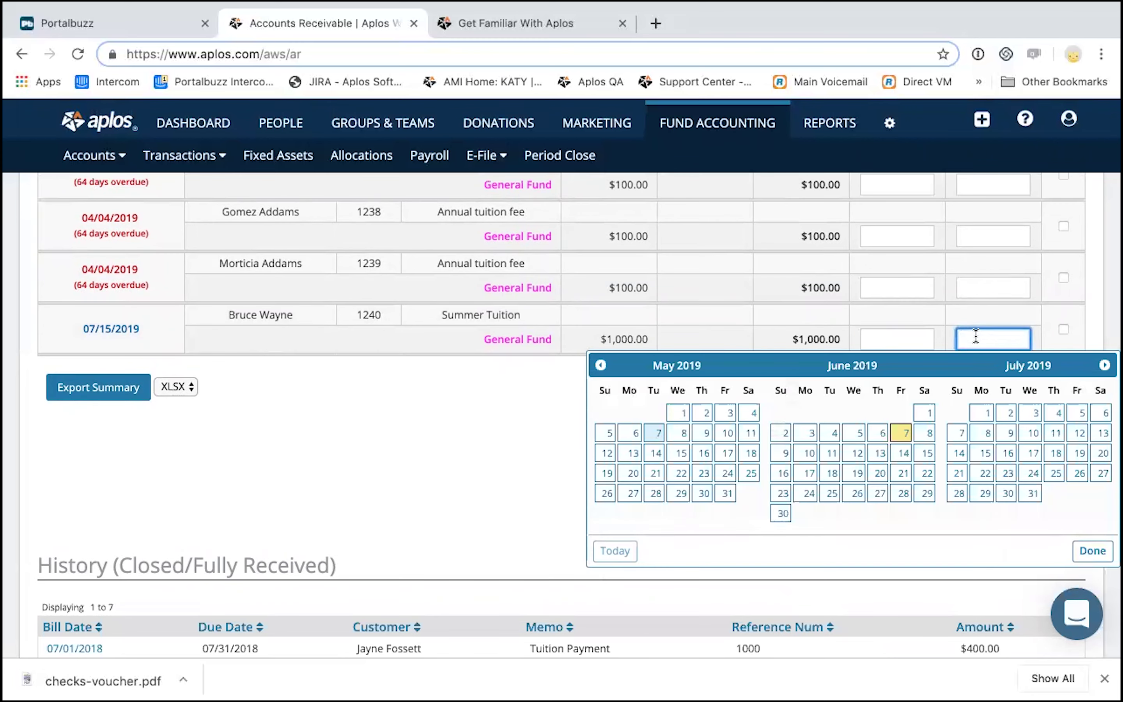
{"action": "left_click", "coordinate": [484, 421]}
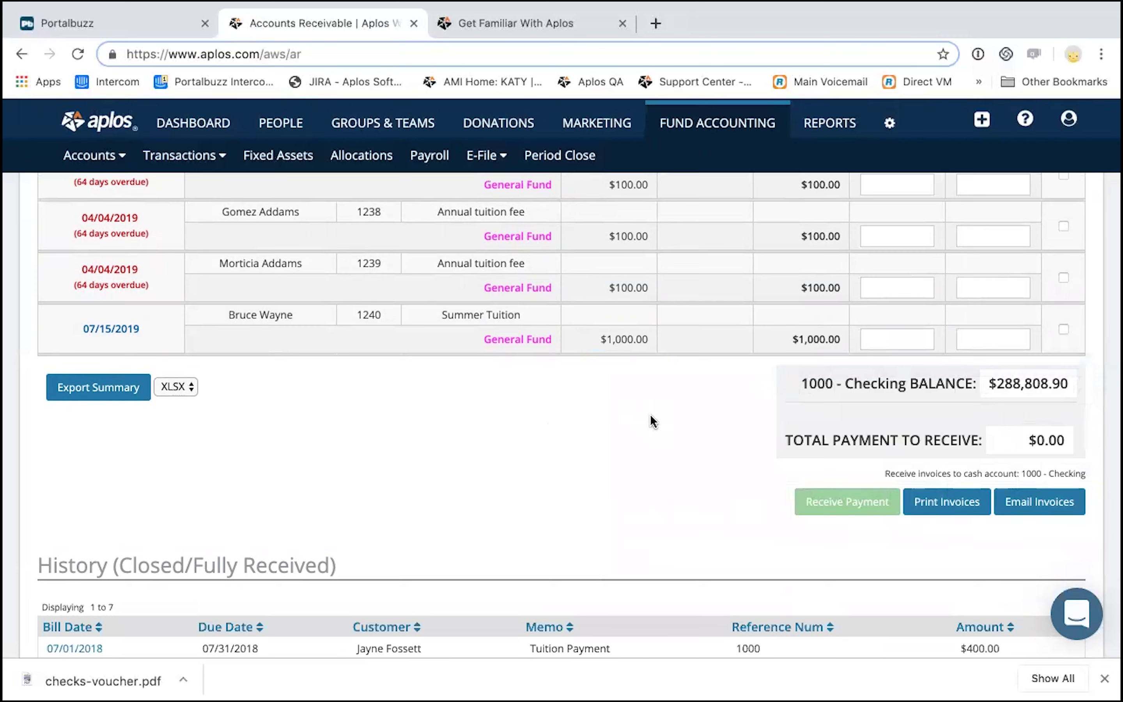
- Receive the full 1000.00 payment for the Summer Tuition invoice into 1000 - Checking, dated 06/07/2019, and check the closed invoice history
{"action": "left_click", "coordinate": [1063, 329]}
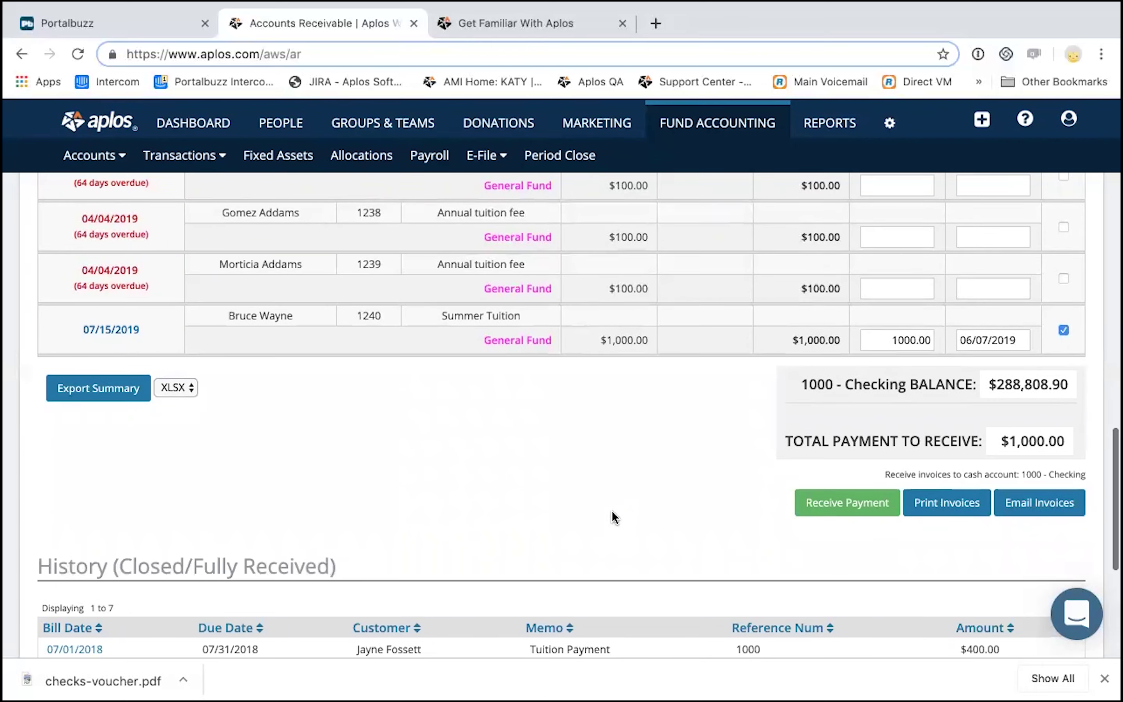
{"action": "scroll", "coordinate": [614, 516], "scroll_direction": "down", "scroll_amount": 1}
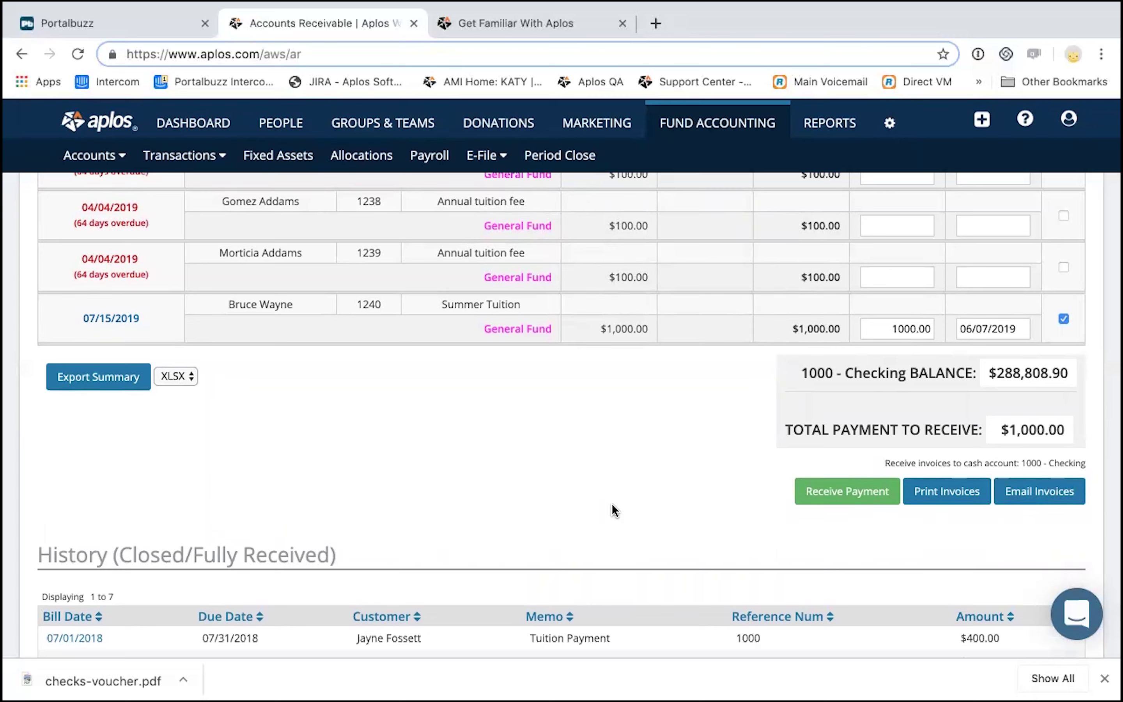
{"action": "left_click", "coordinate": [824, 496]}
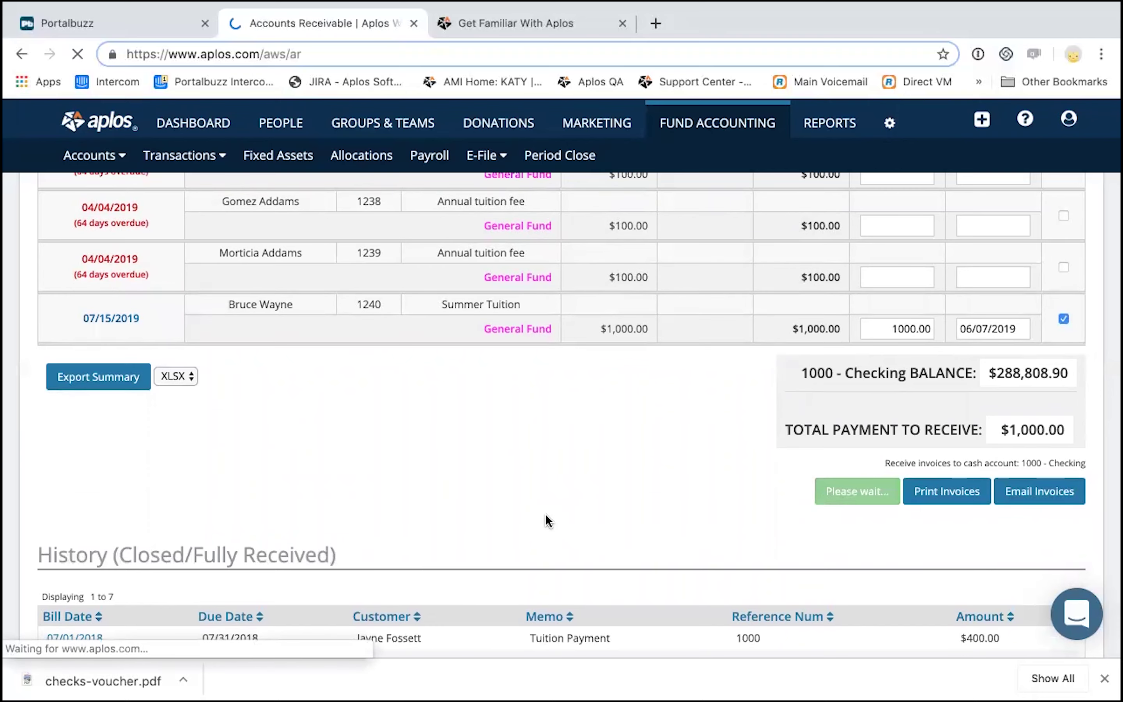
{"action": "scroll", "coordinate": [545, 514], "scroll_direction": "down", "scroll_amount": 10}
{"action": "scroll", "coordinate": [545, 513], "scroll_direction": "down", "scroll_amount": 8}
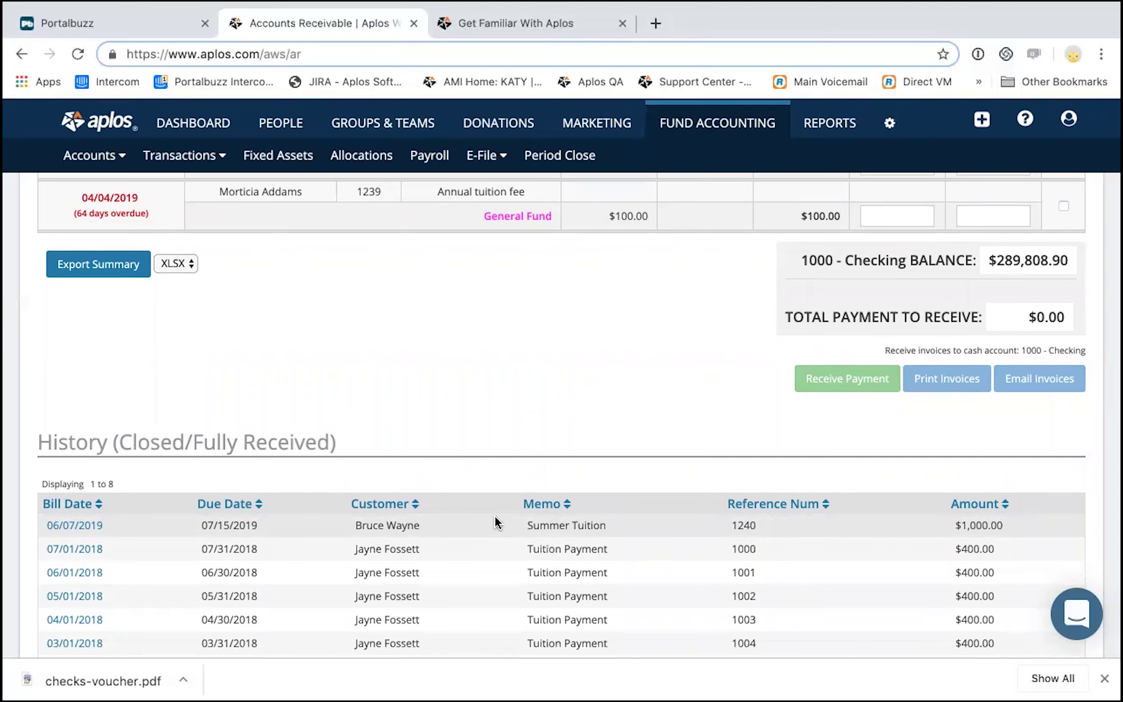
- Open the Bank Integration page for managing pending bank transactions and dismiss the browser's downloads bar
{"action": "scroll", "coordinate": [496, 518], "scroll_direction": "up", "scroll_amount": 15}
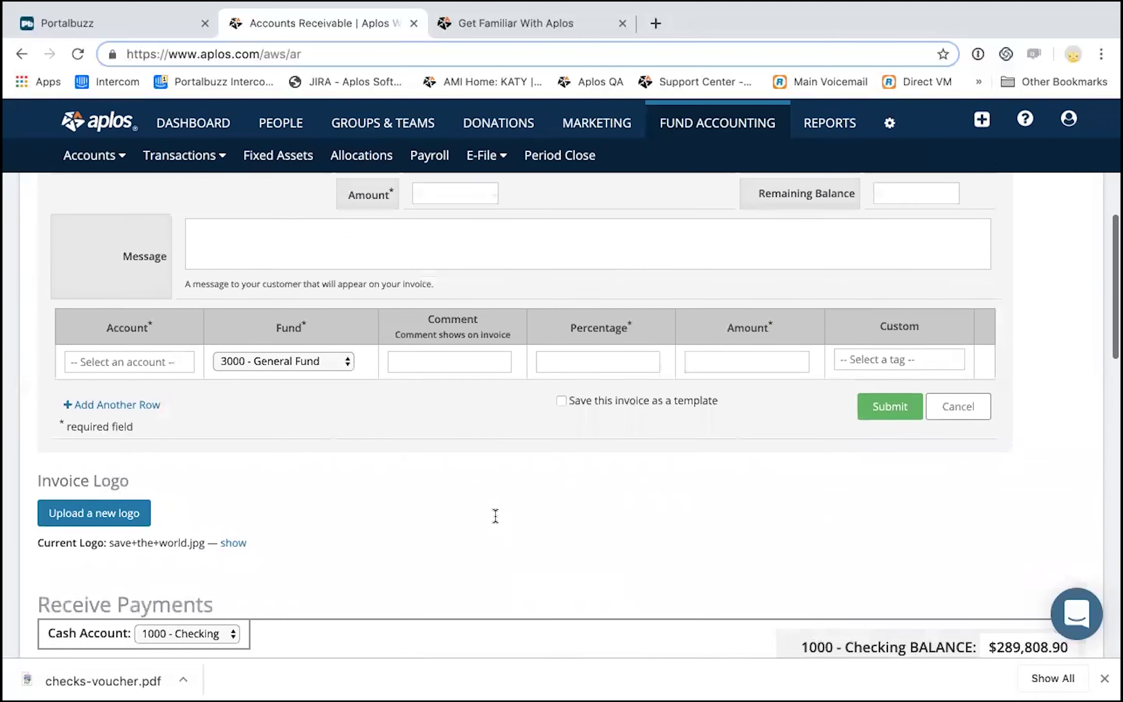
{"action": "scroll", "coordinate": [496, 515], "scroll_direction": "up", "scroll_amount": 5}
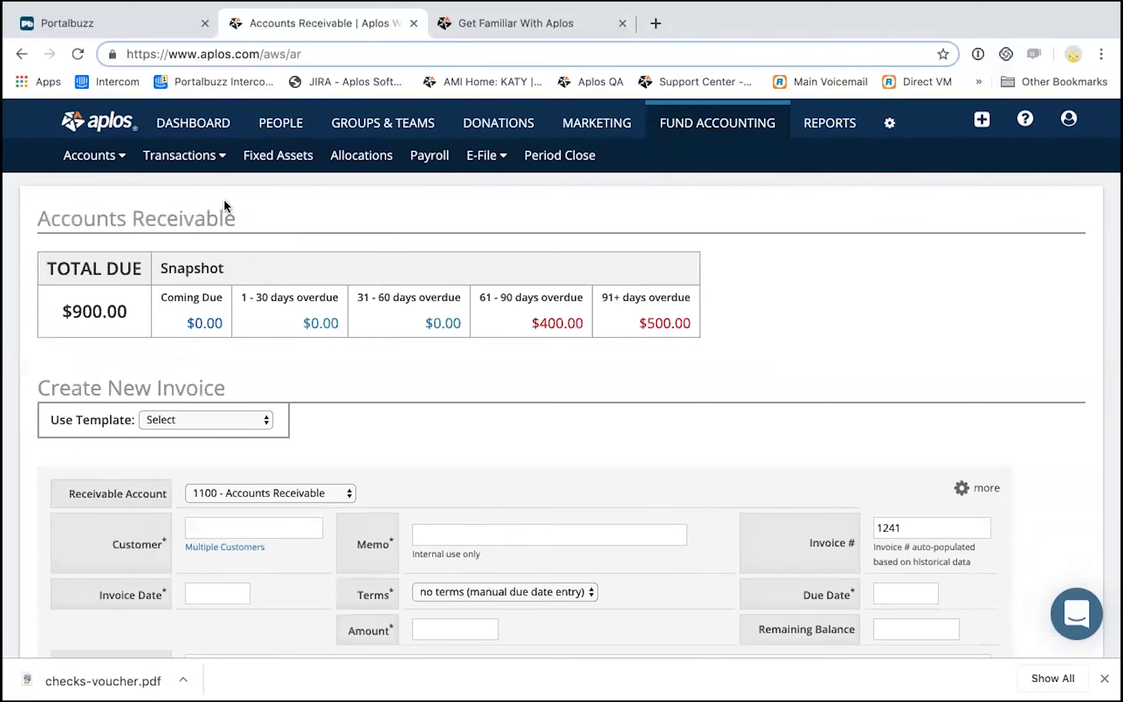
{"action": "mouse_move", "coordinate": [212, 160]}
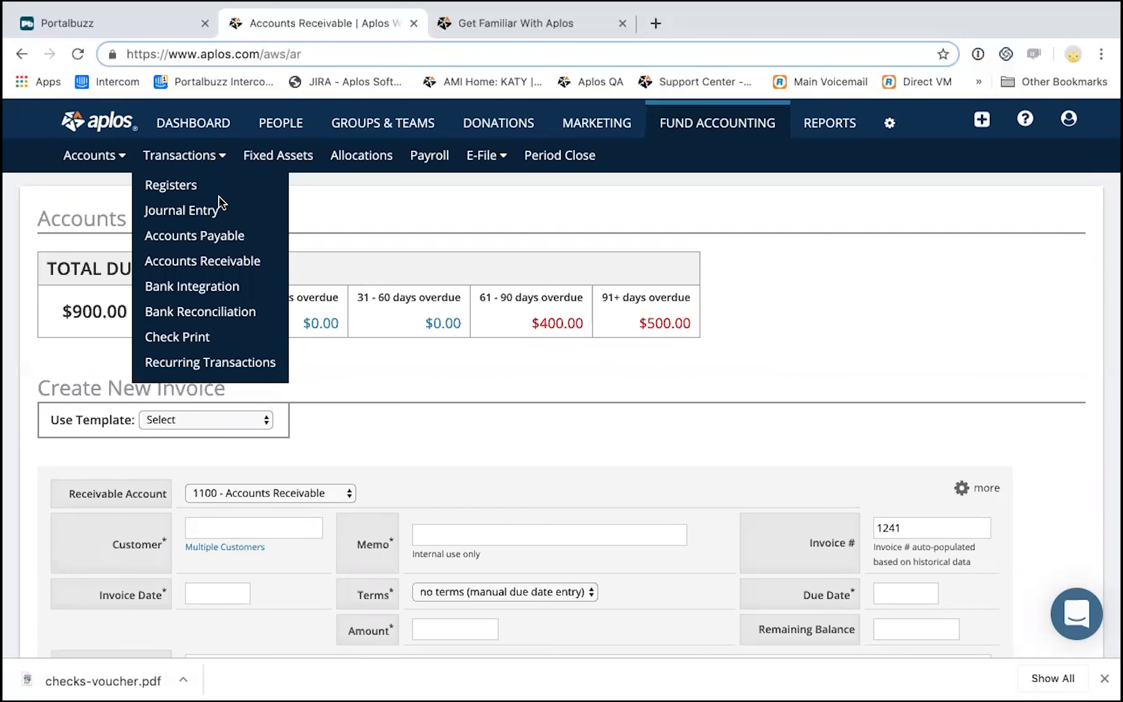
{"action": "left_click", "coordinate": [204, 288]}
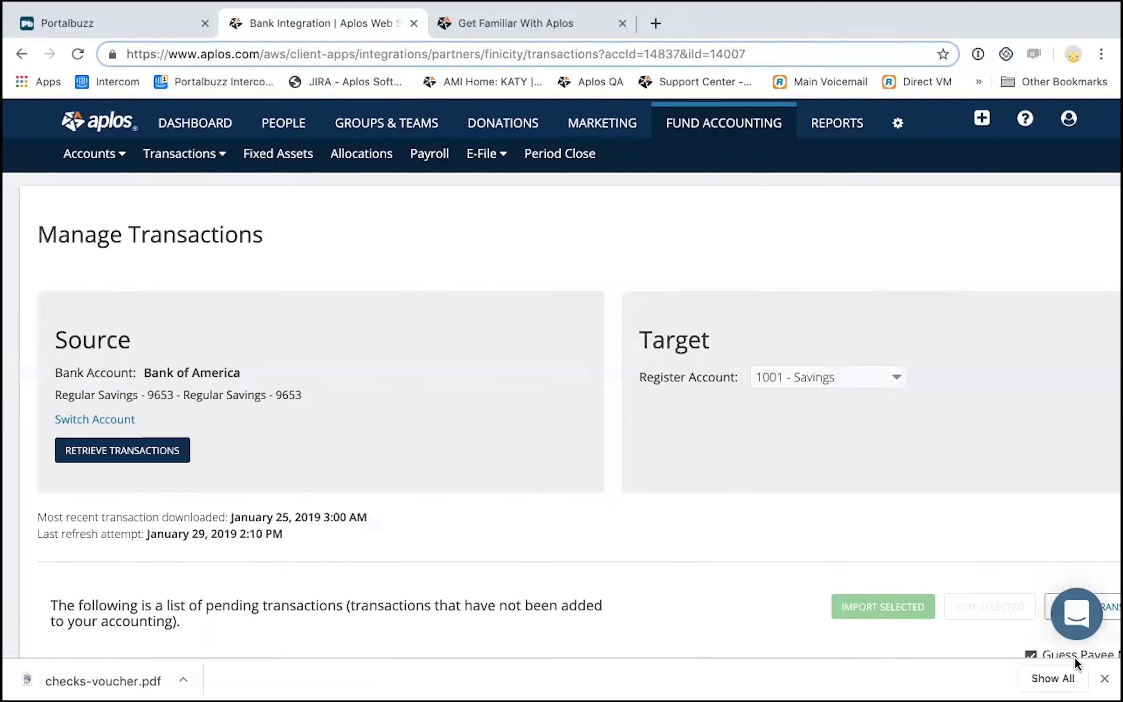
{"action": "left_click", "coordinate": [1105, 679]}
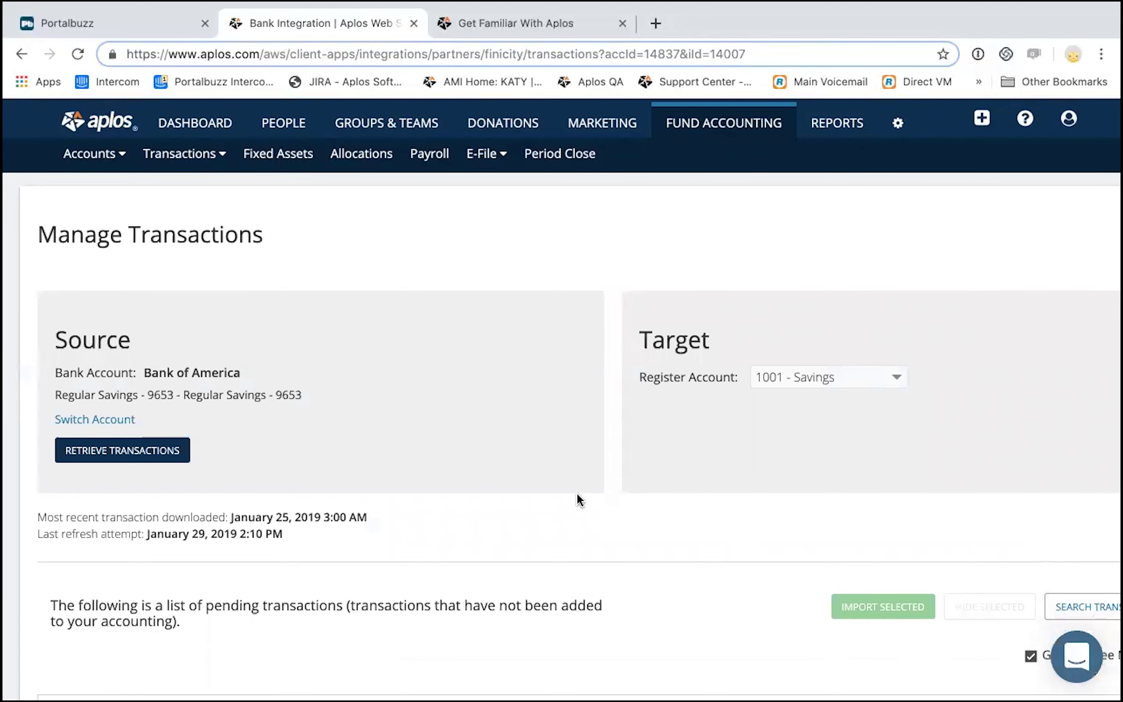
{"action": "scroll", "coordinate": [577, 499], "scroll_direction": "down", "scroll_amount": 2}
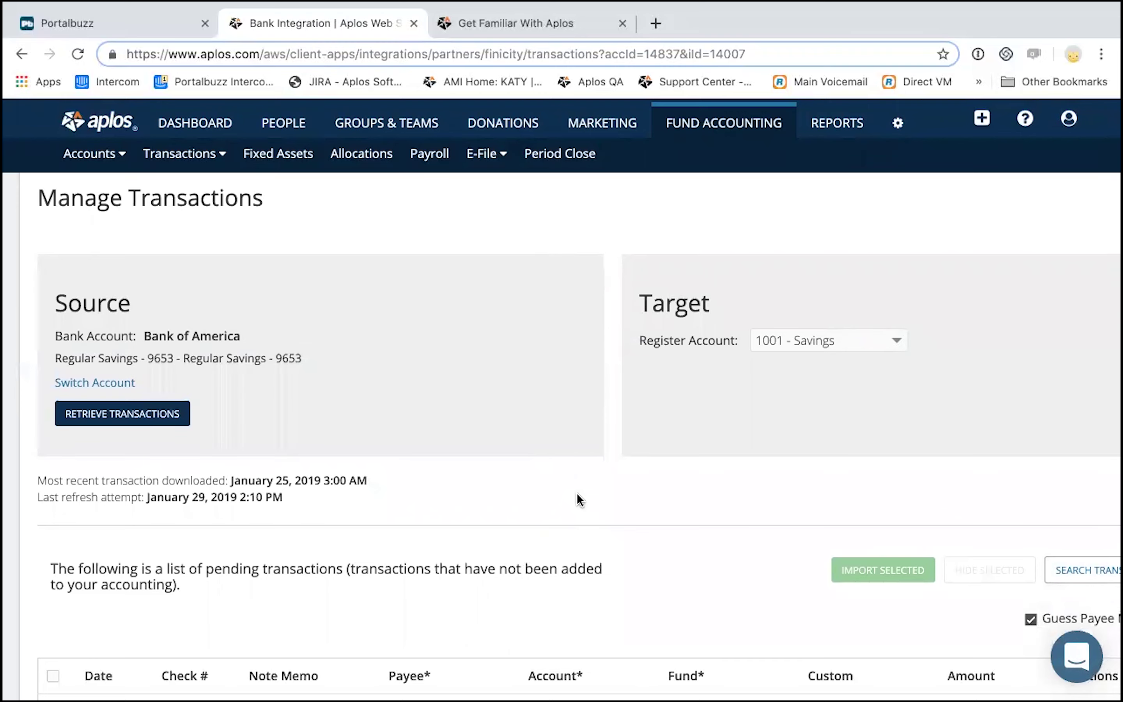
- Examine the pending Bank of America savings transactions, their import fields, and the register accounts offered as the import target
{"action": "scroll", "coordinate": [578, 500], "scroll_direction": "up", "scroll_amount": 2}
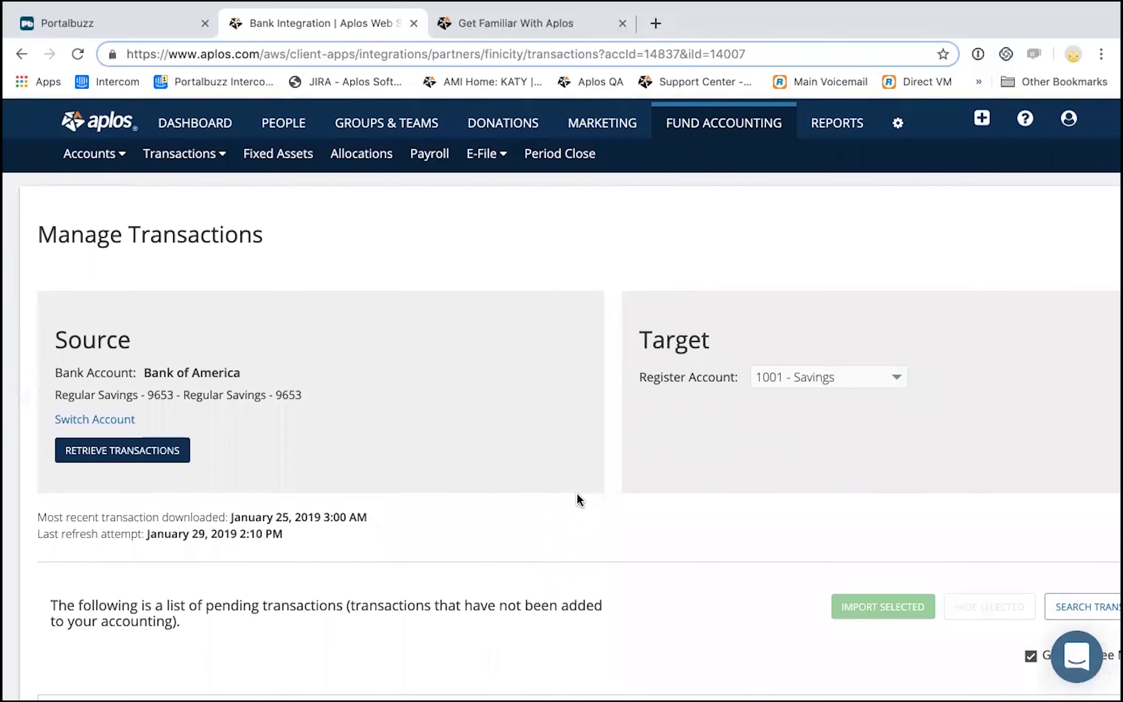
{"action": "scroll", "coordinate": [578, 499], "scroll_direction": "down", "scroll_amount": 5}
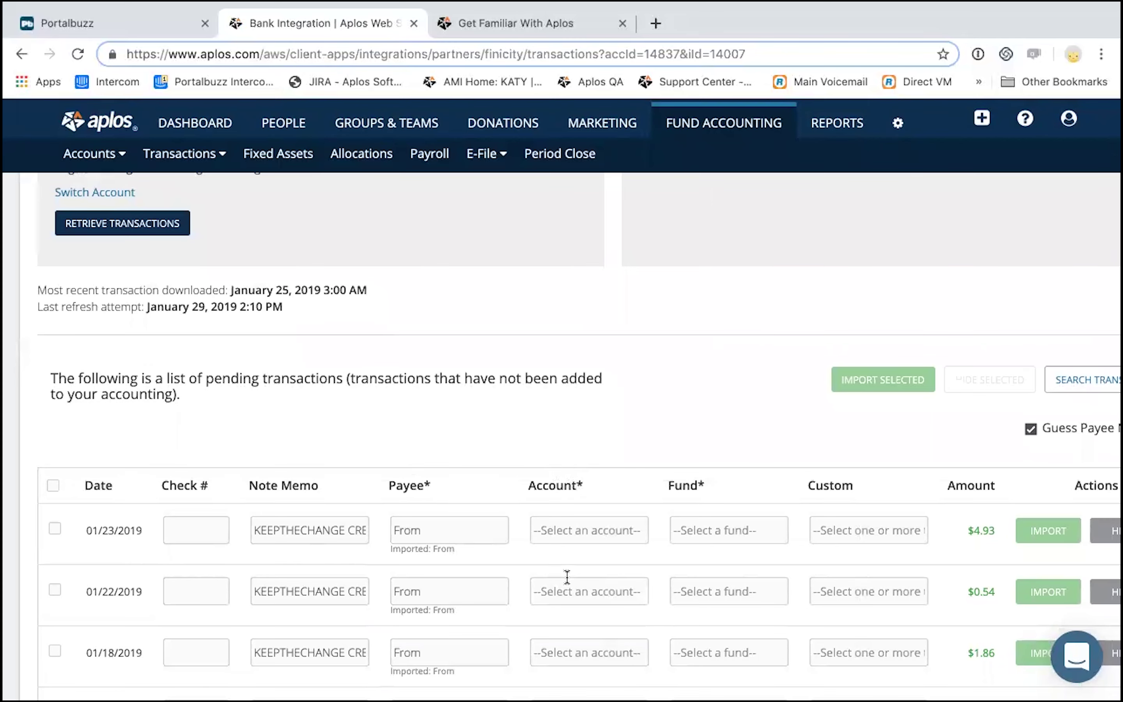
{"action": "scroll", "coordinate": [567, 576], "scroll_direction": "right", "scroll_amount": 2}
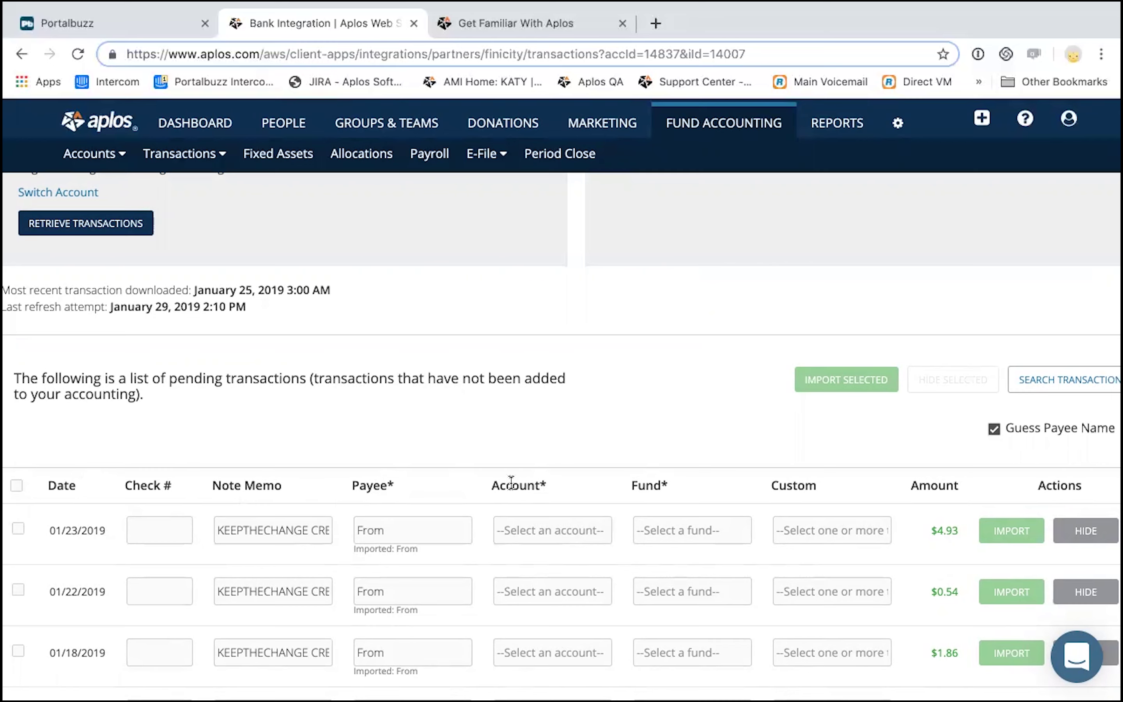
{"action": "scroll", "coordinate": [565, 500], "scroll_direction": "up", "scroll_amount": 1}
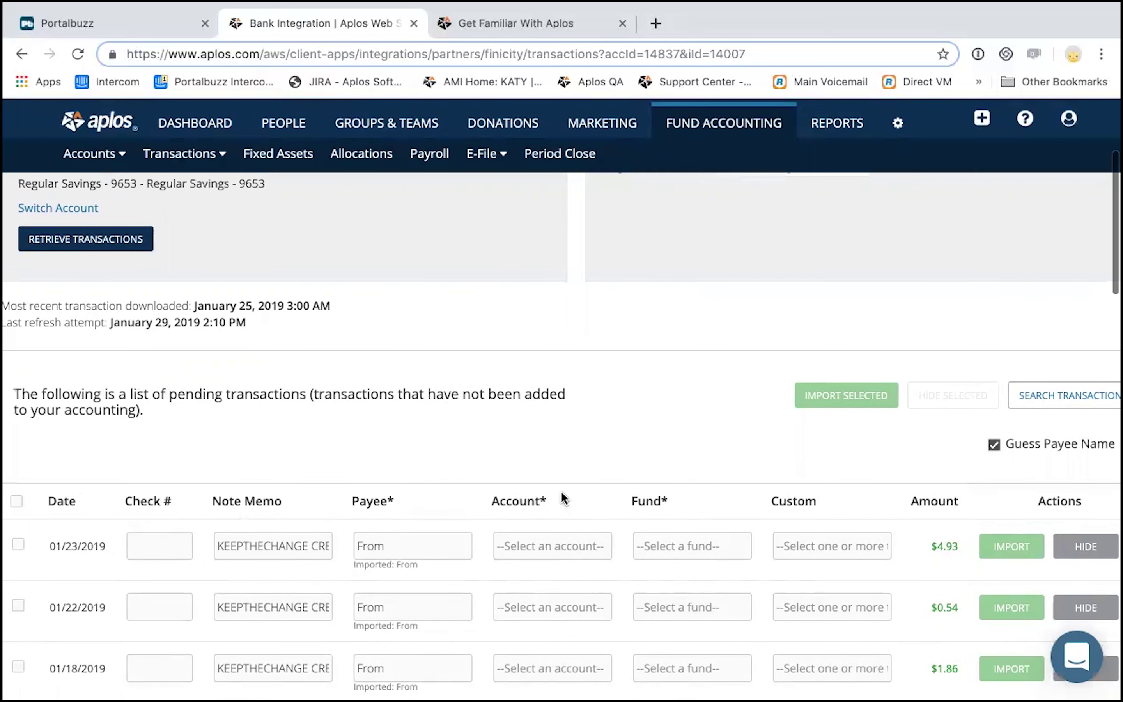
{"action": "scroll", "coordinate": [603, 507], "scroll_direction": "up", "scroll_amount": 5}
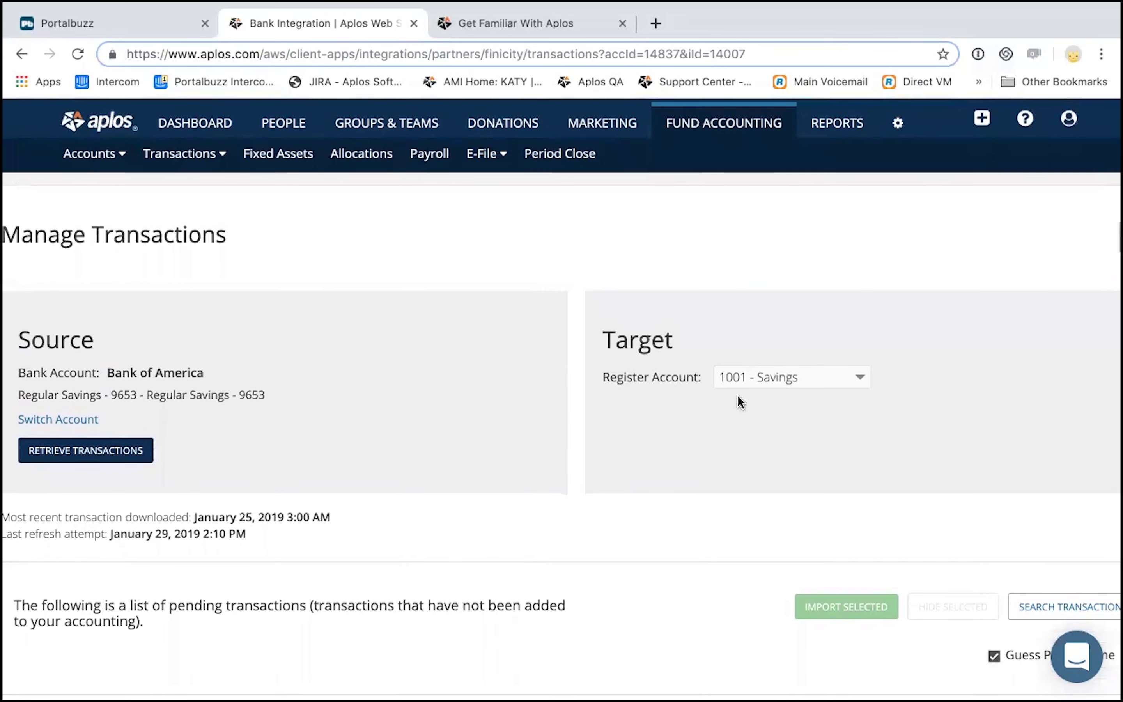
{"action": "left_click", "coordinate": [780, 376]}
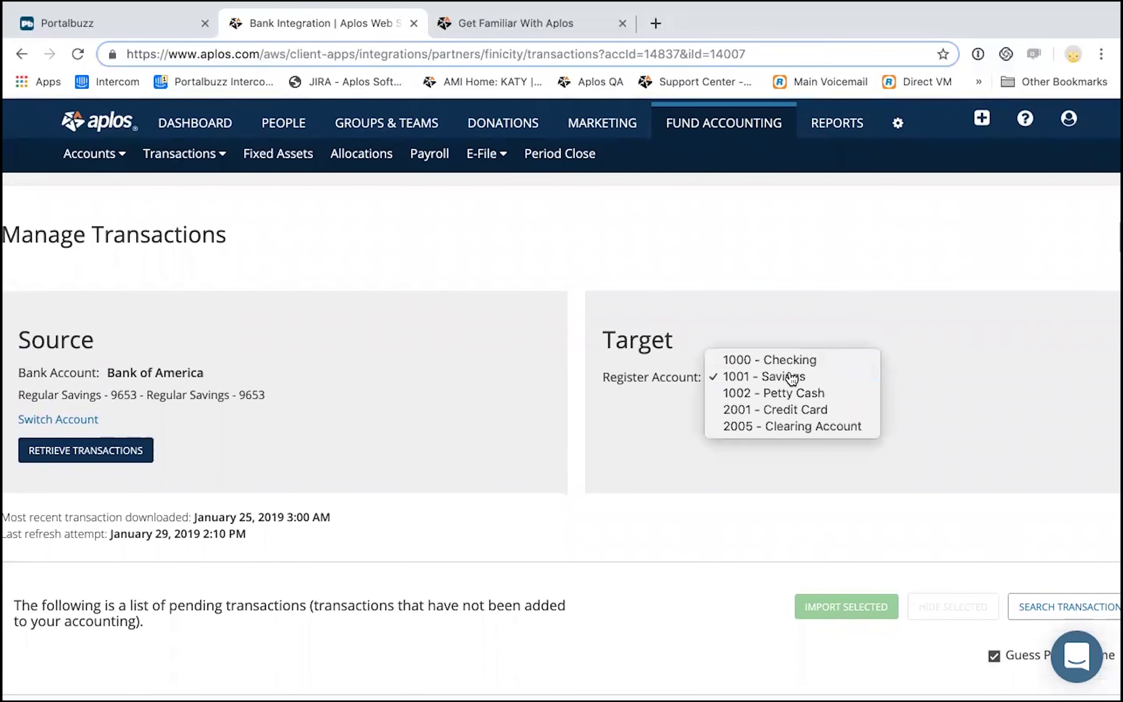
{"action": "left_click", "coordinate": [320, 258]}
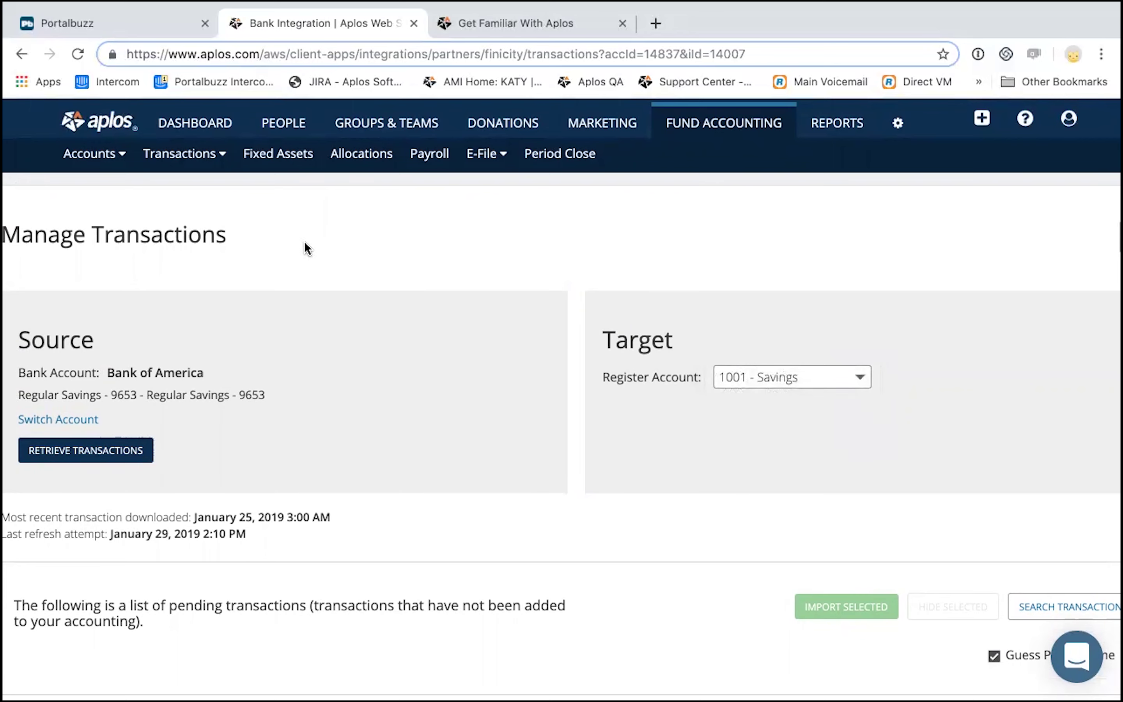
- Open the account registers page to view the 1000 - Checking transaction history
{"action": "left_click", "coordinate": [194, 159]}
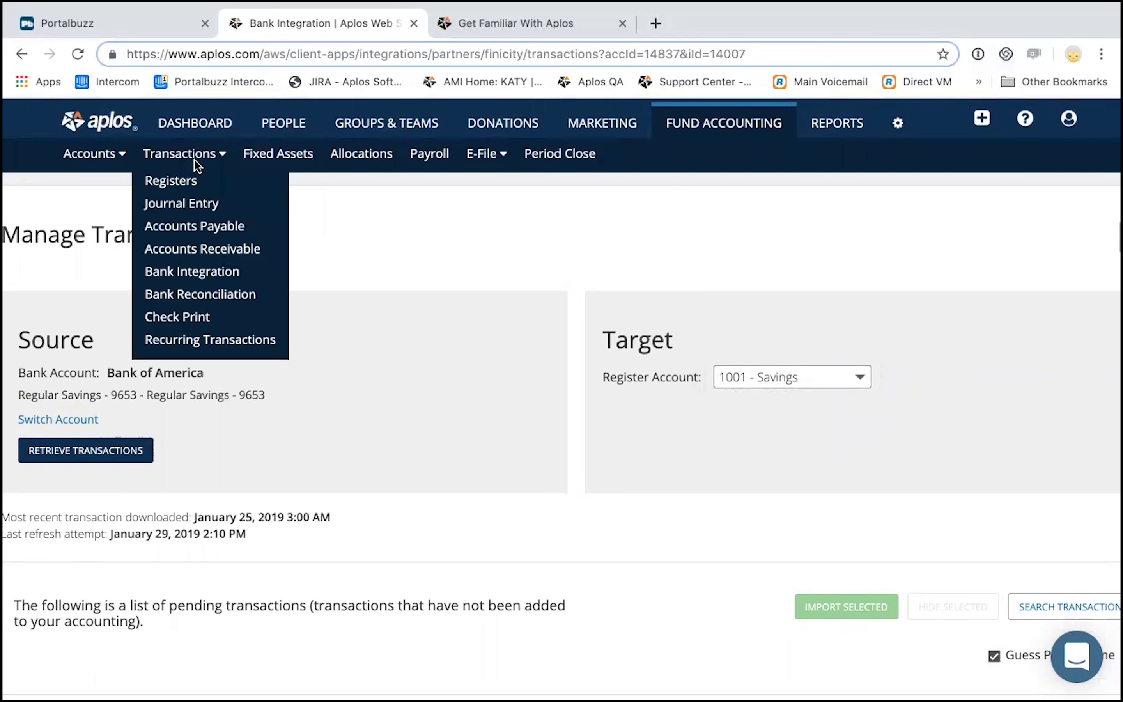
{"action": "left_click", "coordinate": [181, 180]}
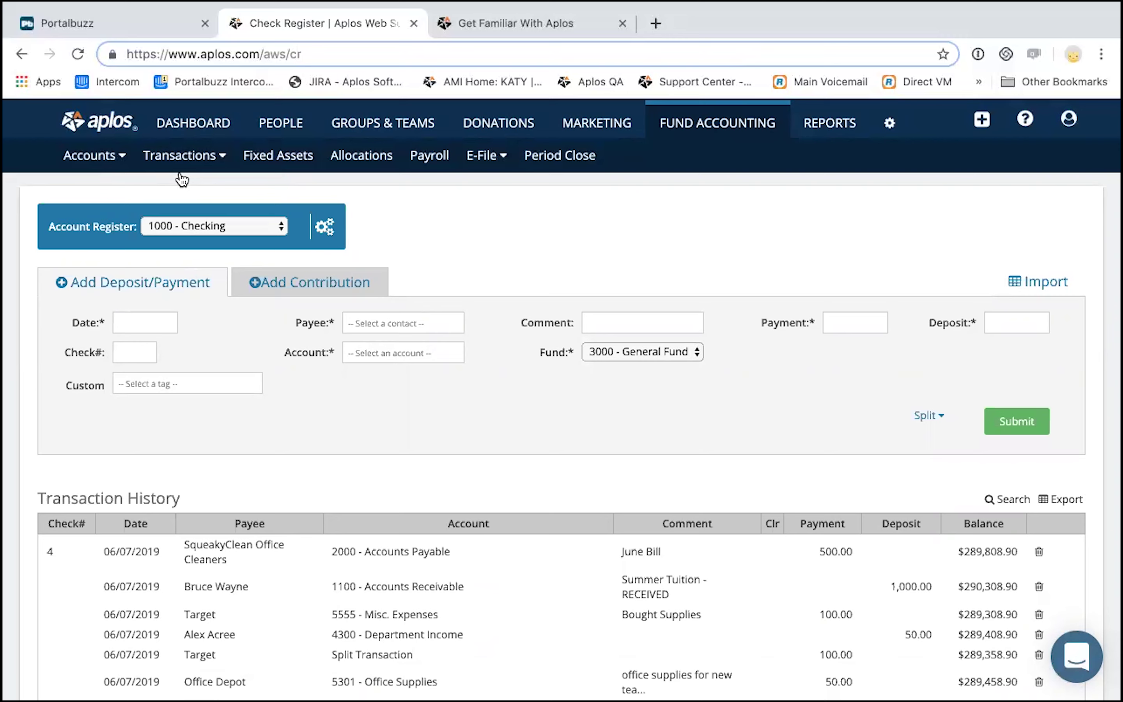
{"action": "mouse_move", "coordinate": [573, 10]}
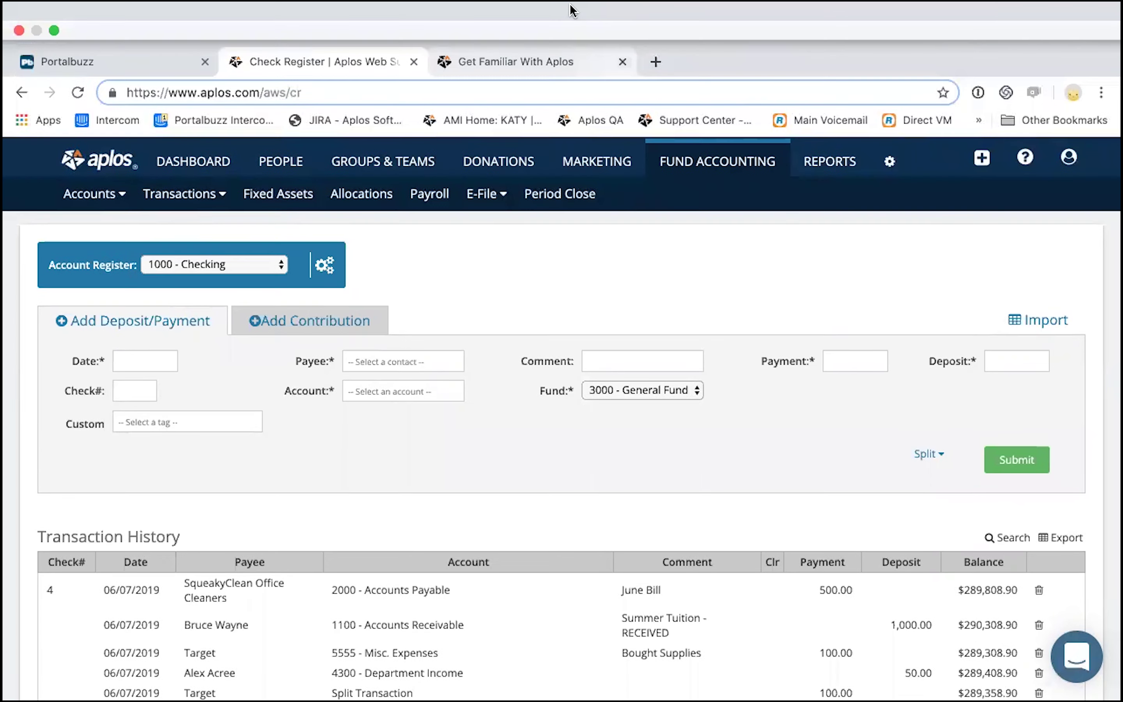